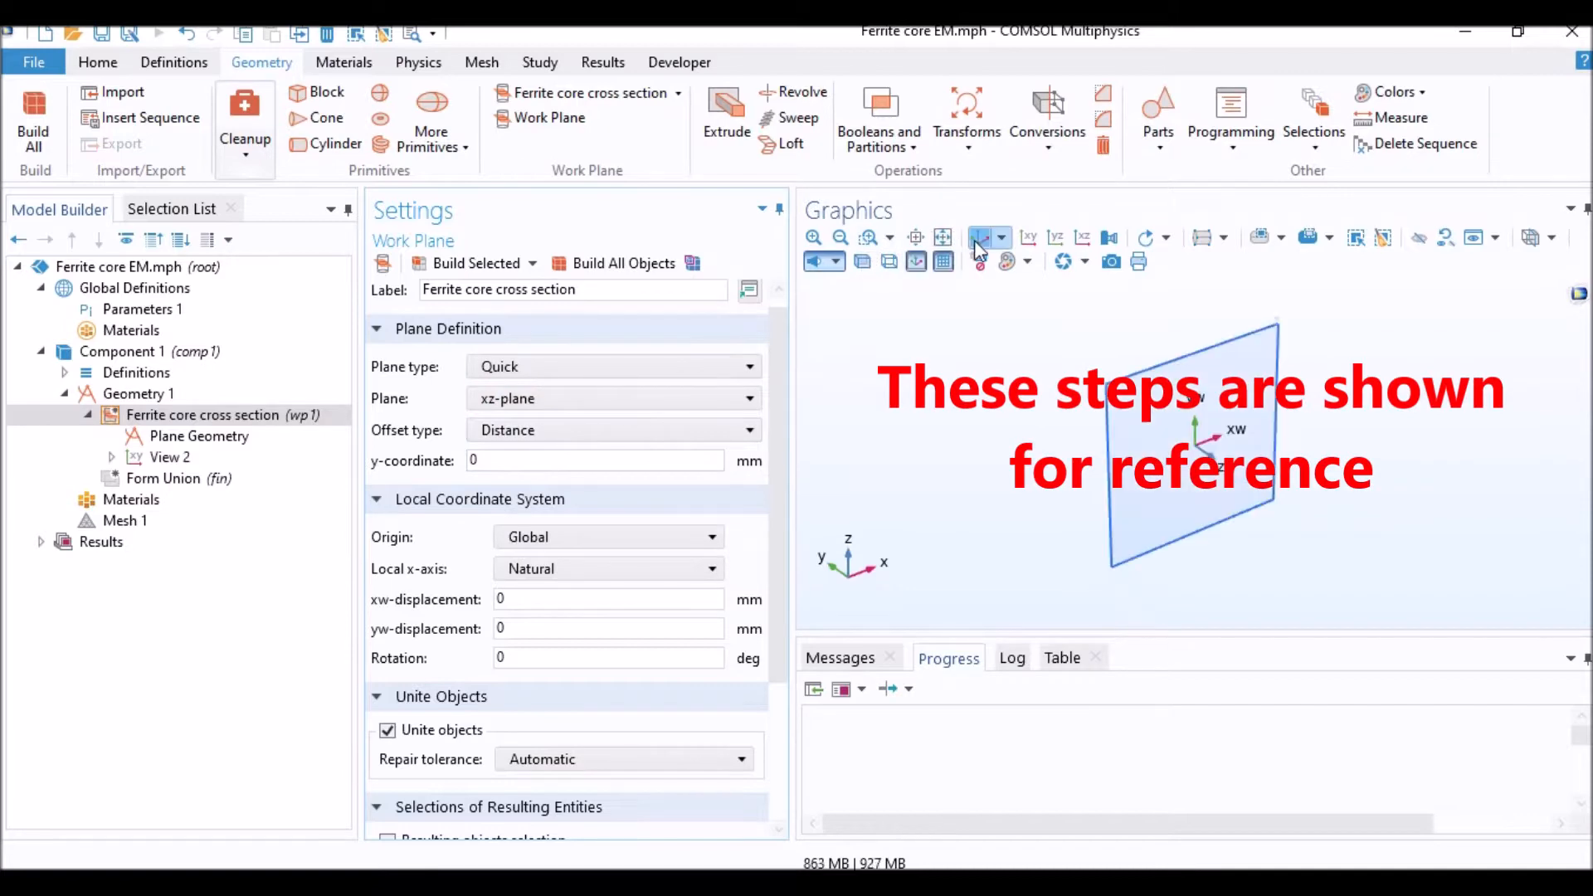
Step: Add a rectangle to the ferrite core cross section's plane geometry with Width "width" and Height "height", and build it
{"action": "left_click", "coordinate": [200, 435]}
{"action": "left_click", "coordinate": [323, 144]}
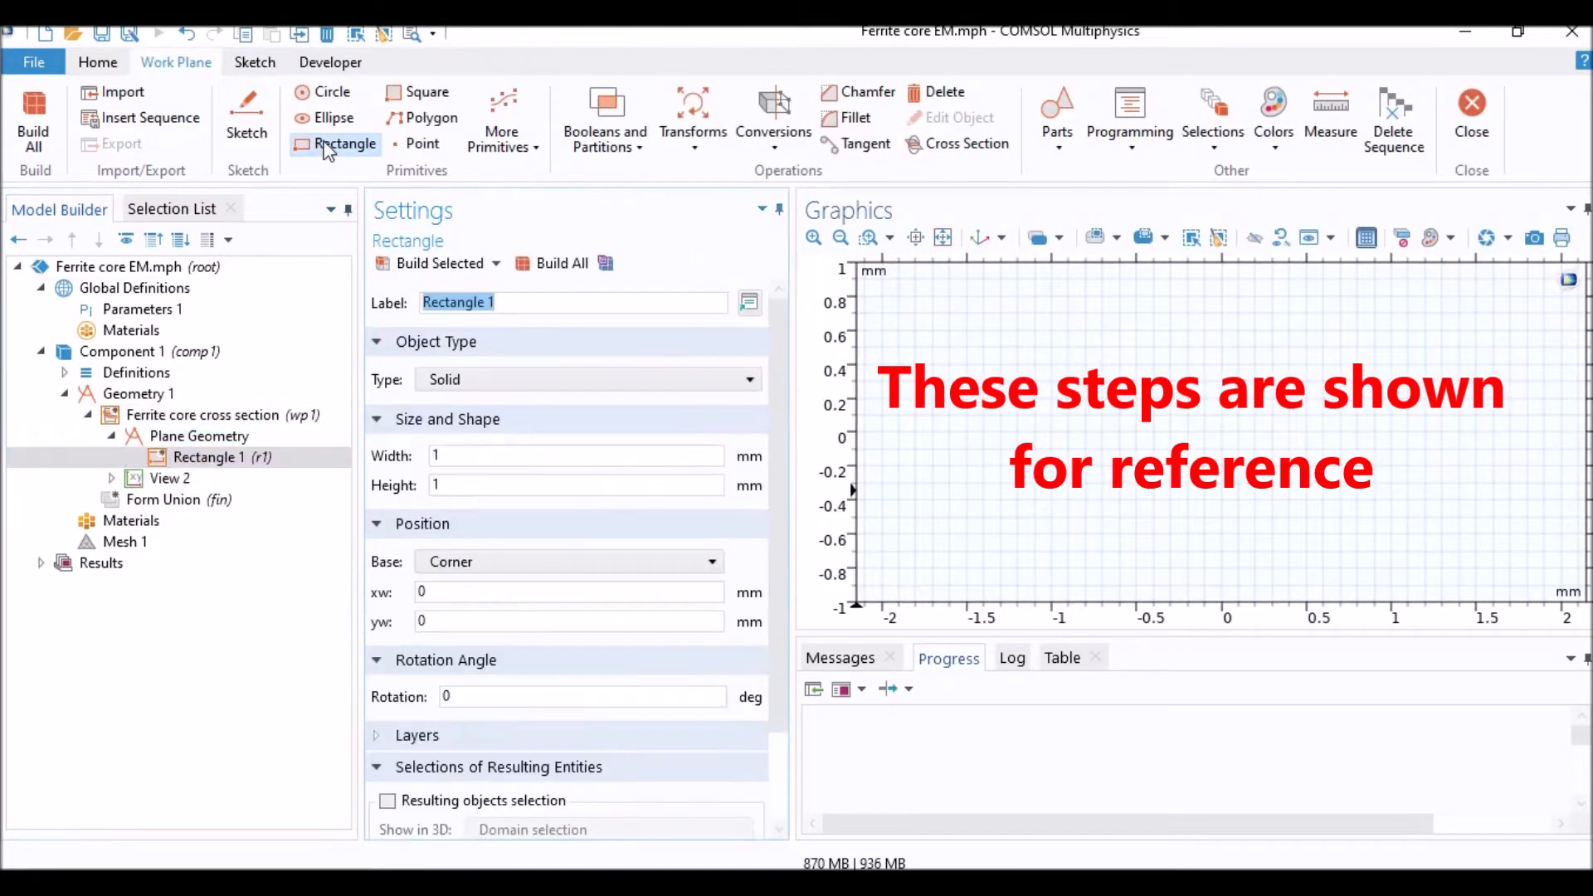
{"action": "left_click_drag", "start_coordinate": [448, 455], "coordinate": [358, 453]}
{"action": "type", "text": "width"}
{"action": "key", "text": "Tab"}
{"action": "type", "text": "height"}
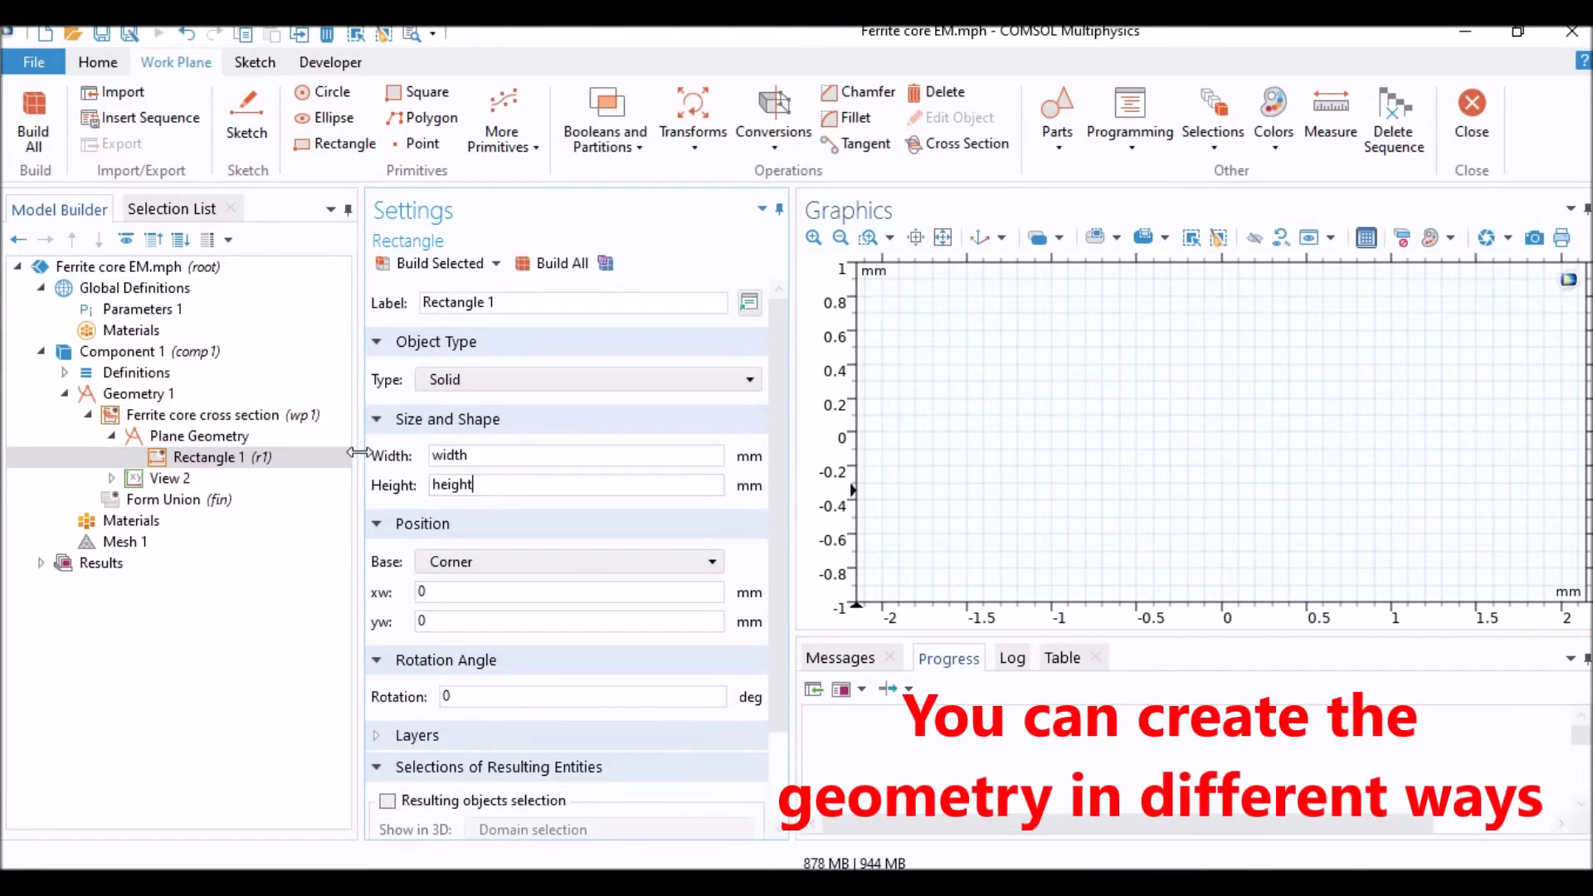
{"action": "left_click", "coordinate": [551, 263]}
{"action": "left_click", "coordinate": [945, 238]}
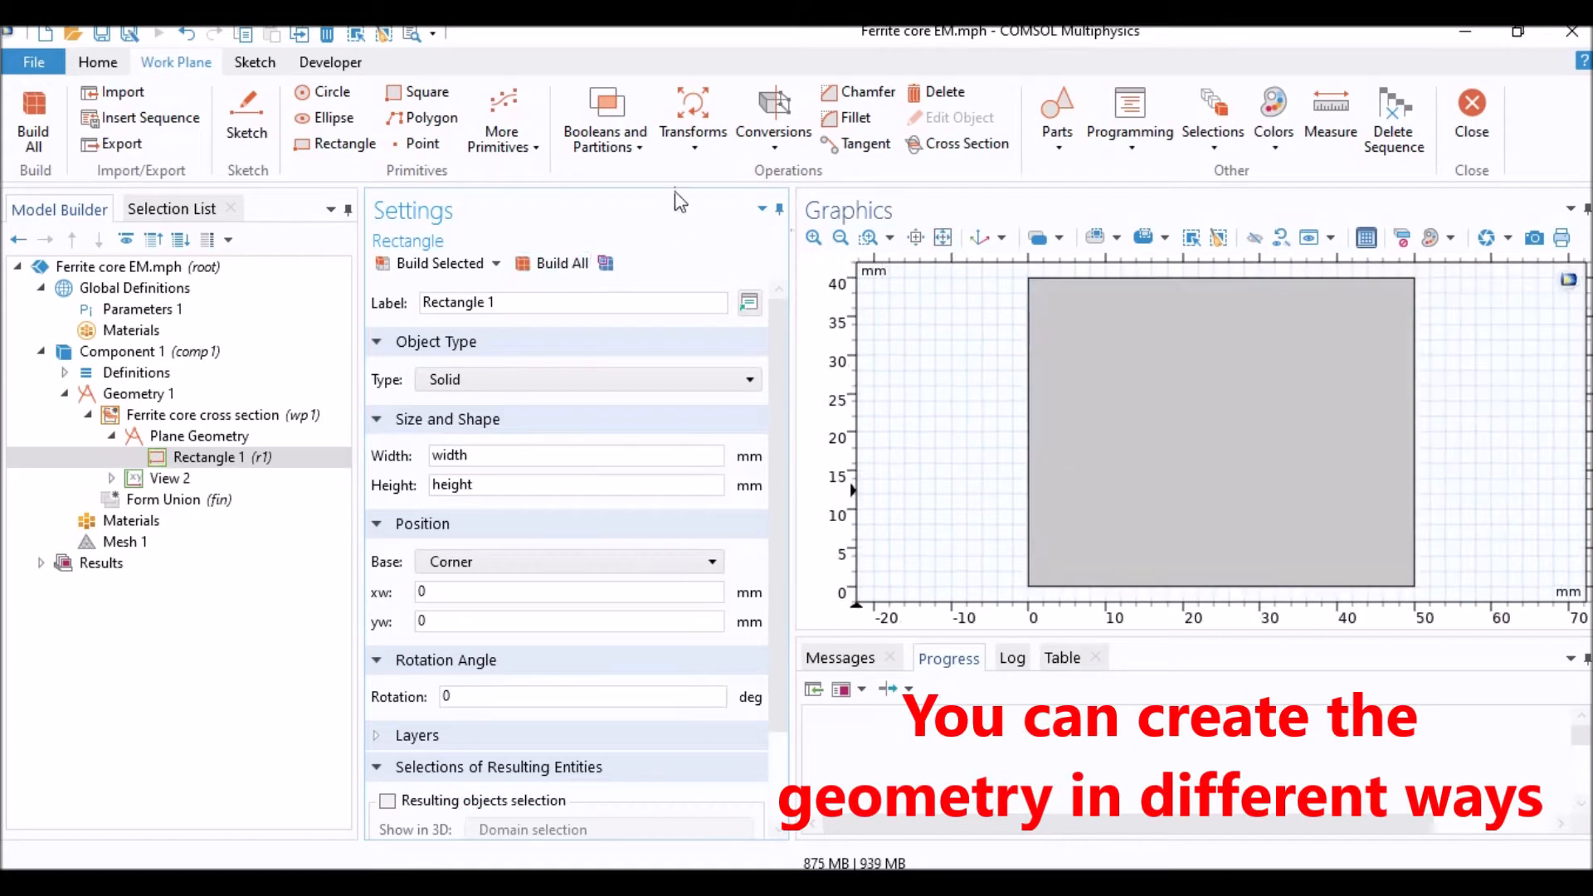
Step: Add and build a second rectangle with width width-2*thickness, height height-2*thickness, and both xw and yw positions set to thickness
{"action": "left_click", "coordinate": [323, 145]}
{"action": "left_click_drag", "start_coordinate": [448, 456], "coordinate": [377, 462]}
{"action": "type", "text": "widt"}
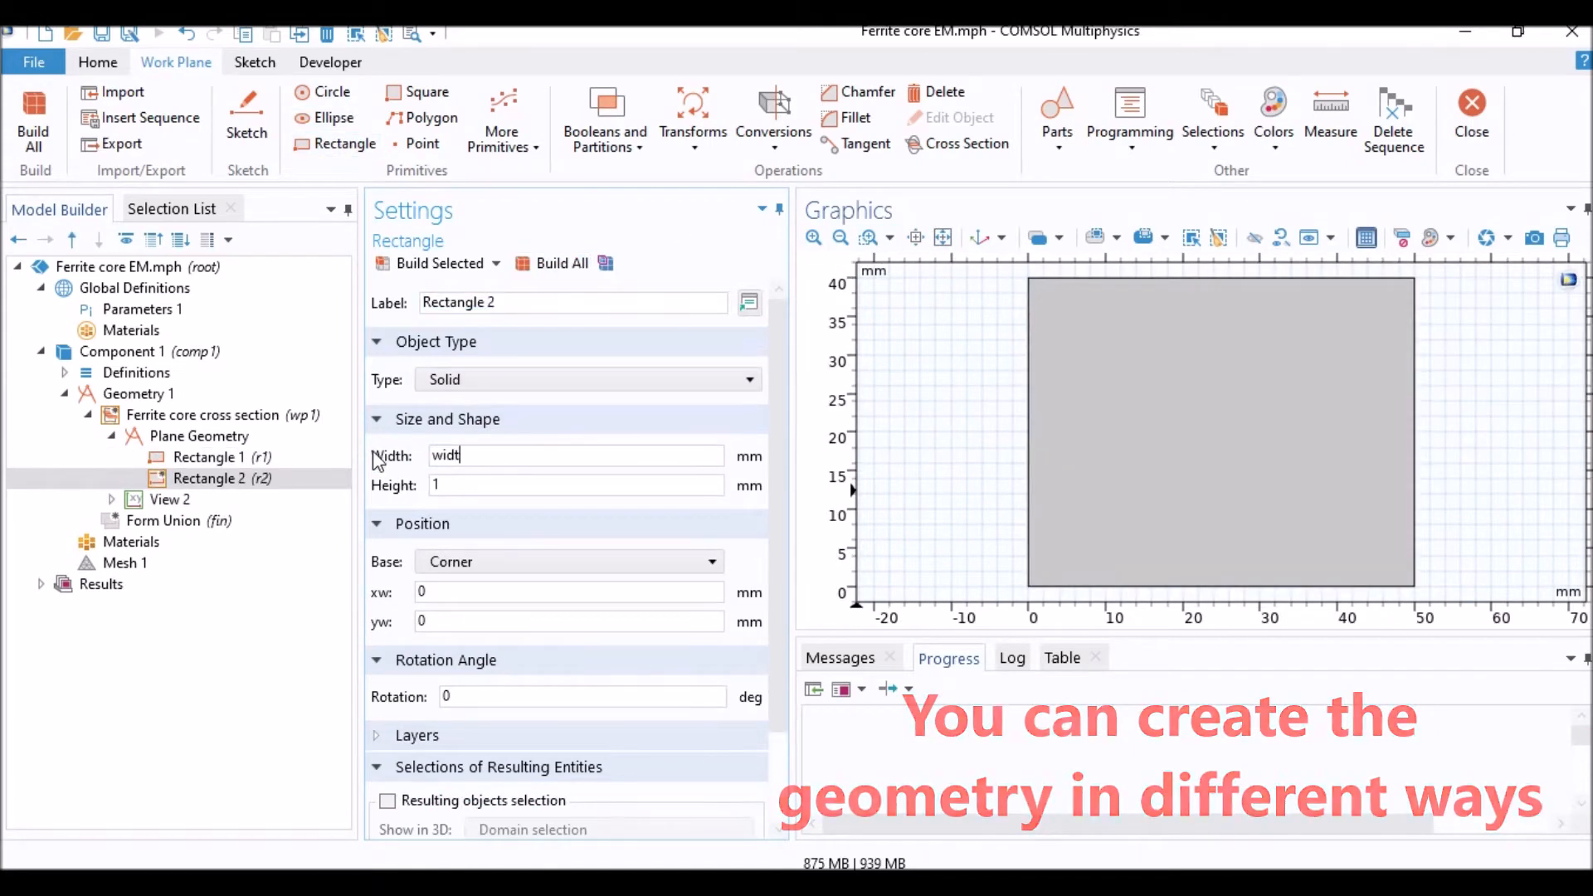
{"action": "type", "text": "h-2*thickness"}
{"action": "left_click_drag", "start_coordinate": [554, 458], "coordinate": [385, 485]}
{"action": "type", "text": "width-2*thickness"}
{"action": "type", "text": "height"}
{"action": "left_click_drag", "start_coordinate": [446, 589], "coordinate": [347, 599]}
{"action": "type", "text": "thic"}
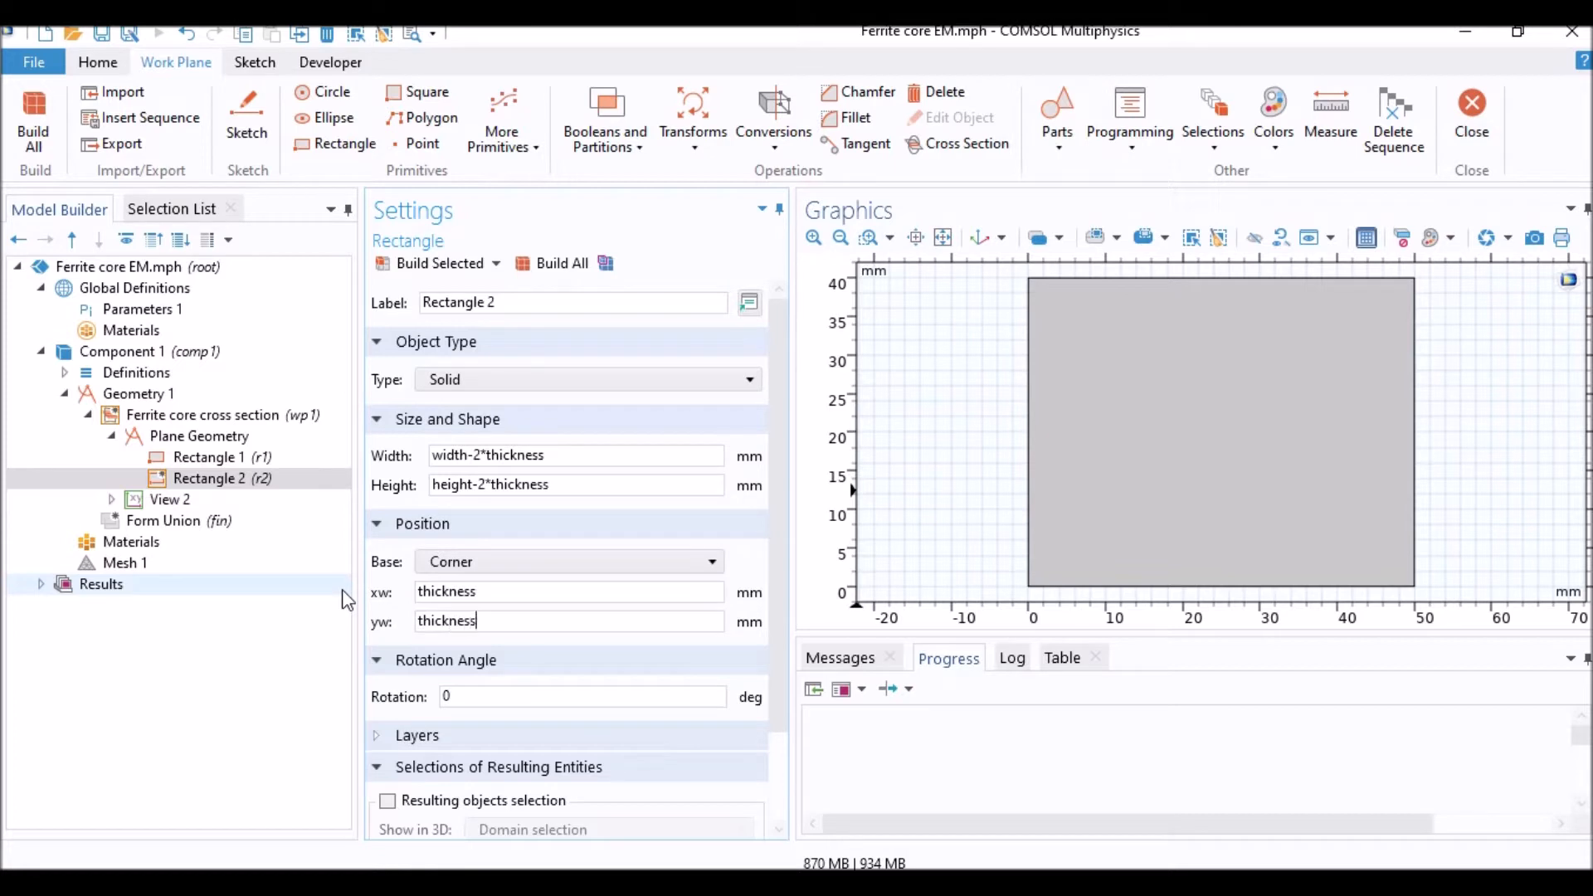
{"action": "left_click", "coordinate": [561, 265]}
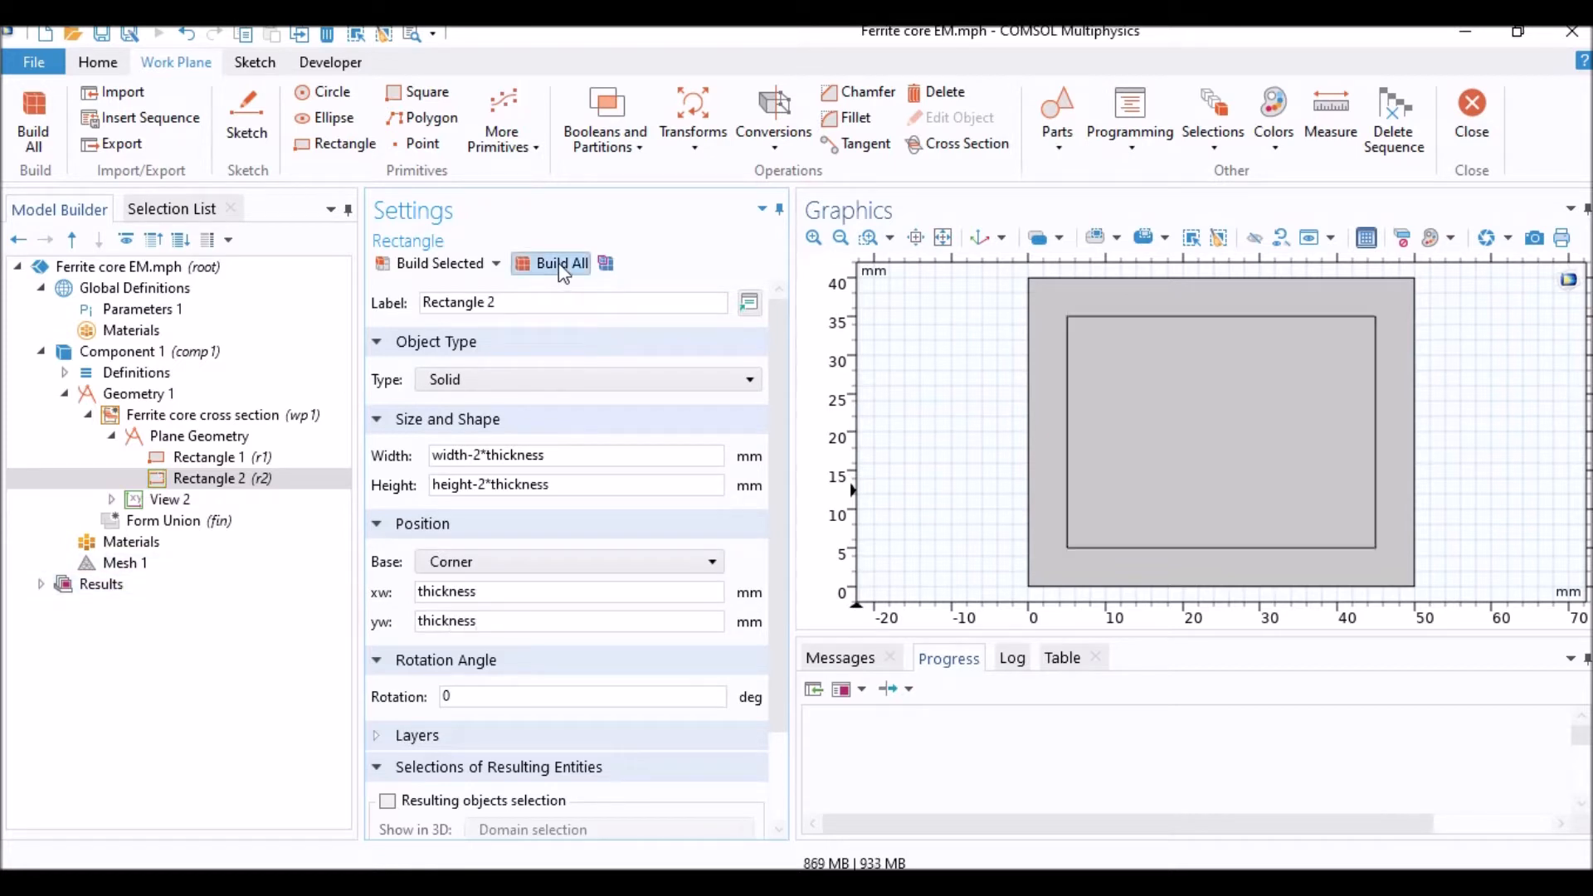
Step: Add and build a third rectangle with width gap and height thickness, centred in the lower side of the core profile
{"action": "left_click", "coordinate": [332, 143]}
{"action": "double_click", "coordinate": [433, 455]}
{"action": "type", "text": "gap"}
{"action": "key", "text": "Tab"}
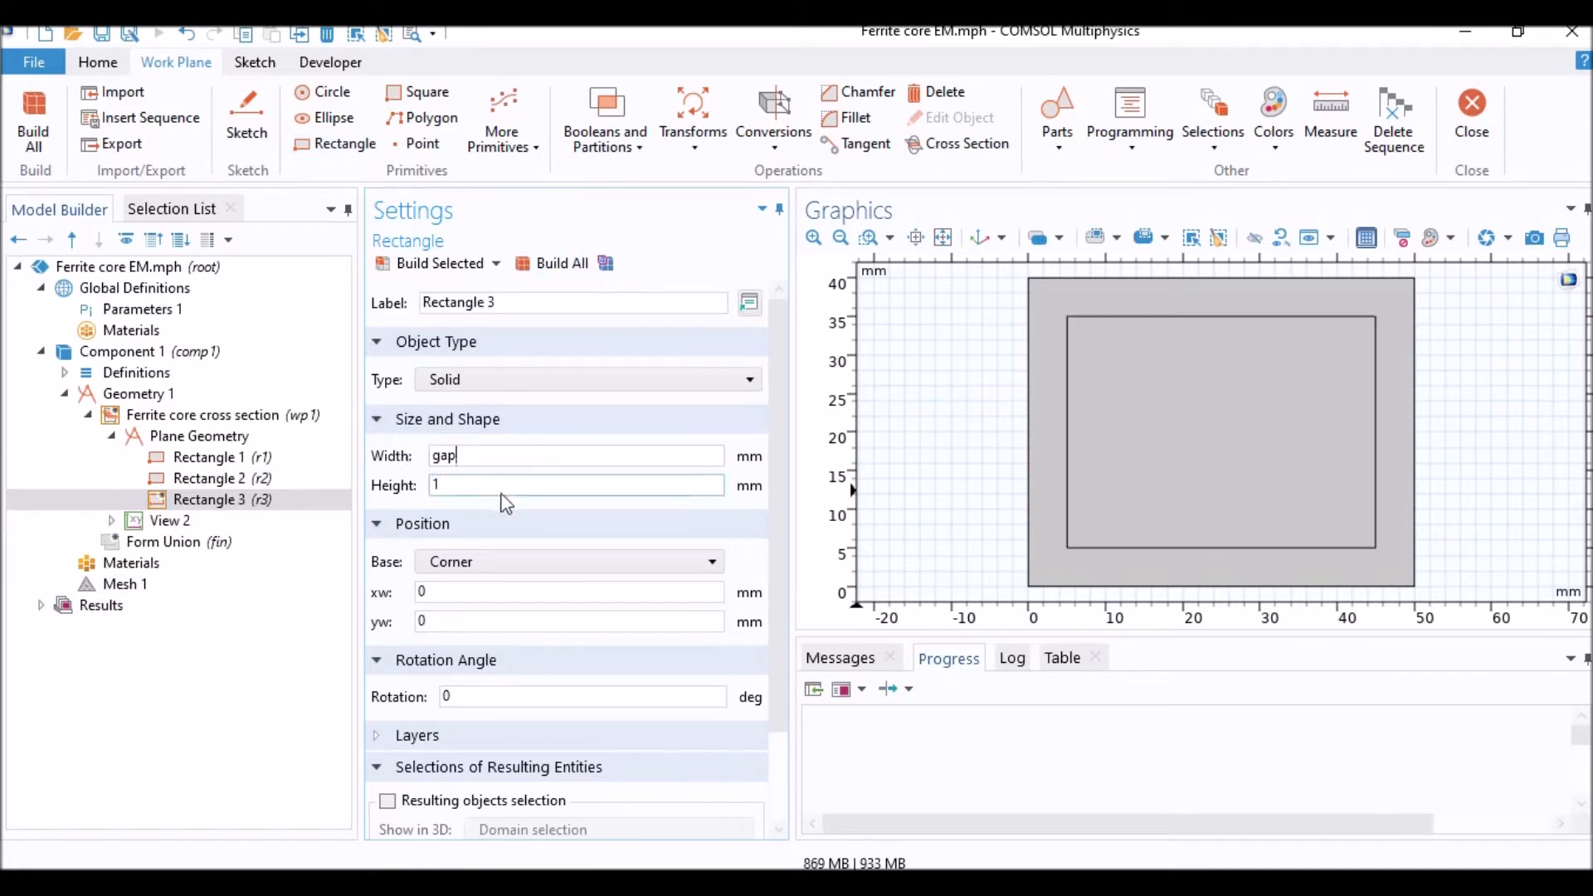
{"action": "type", "text": "thickness"}
{"action": "left_click_drag", "start_coordinate": [435, 591], "coordinate": [377, 581]}
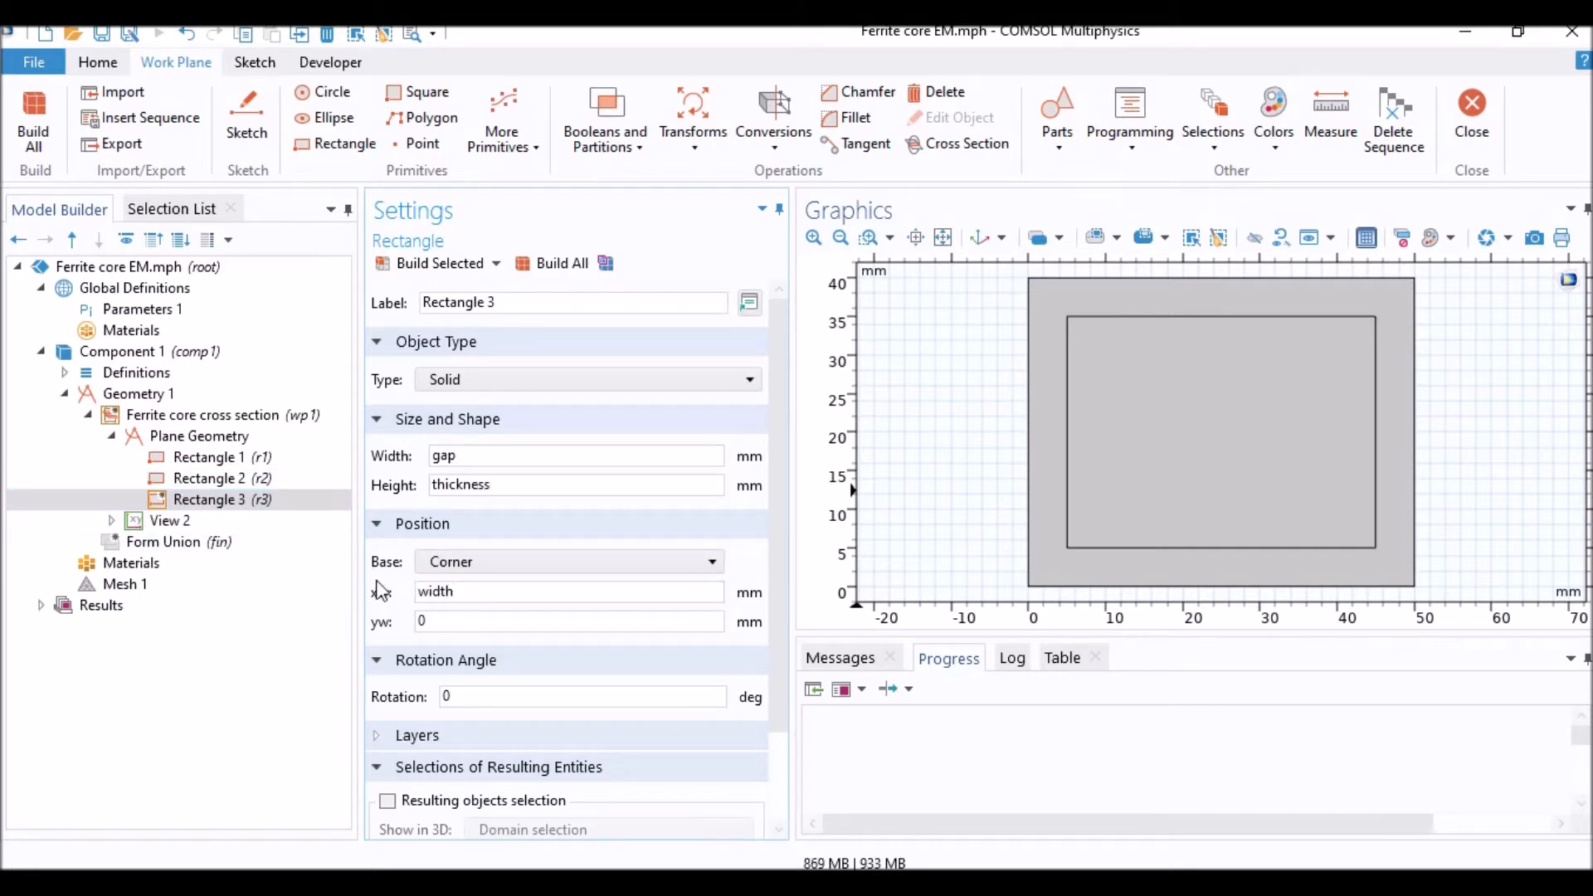
{"action": "left_click", "coordinate": [552, 263]}
Step: Create a Difference that subtracts the inner rectangle and the gap rectangle from the outer rectangle, and build it
{"action": "left_click", "coordinate": [605, 137]}
{"action": "left_click", "coordinate": [503, 229]}
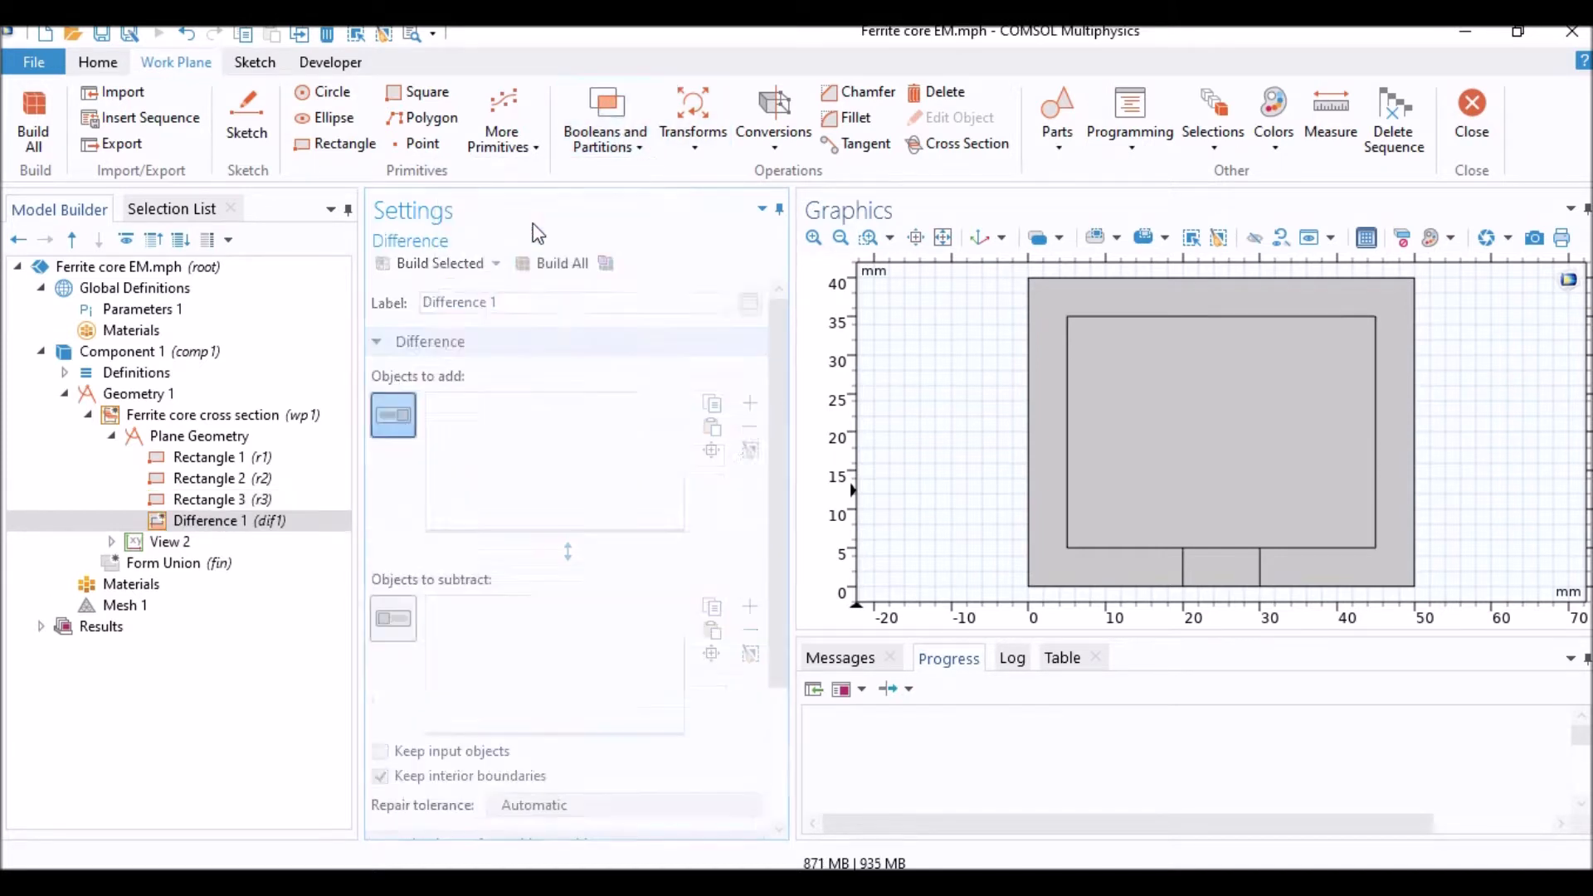
{"action": "left_click", "coordinate": [1106, 240]}
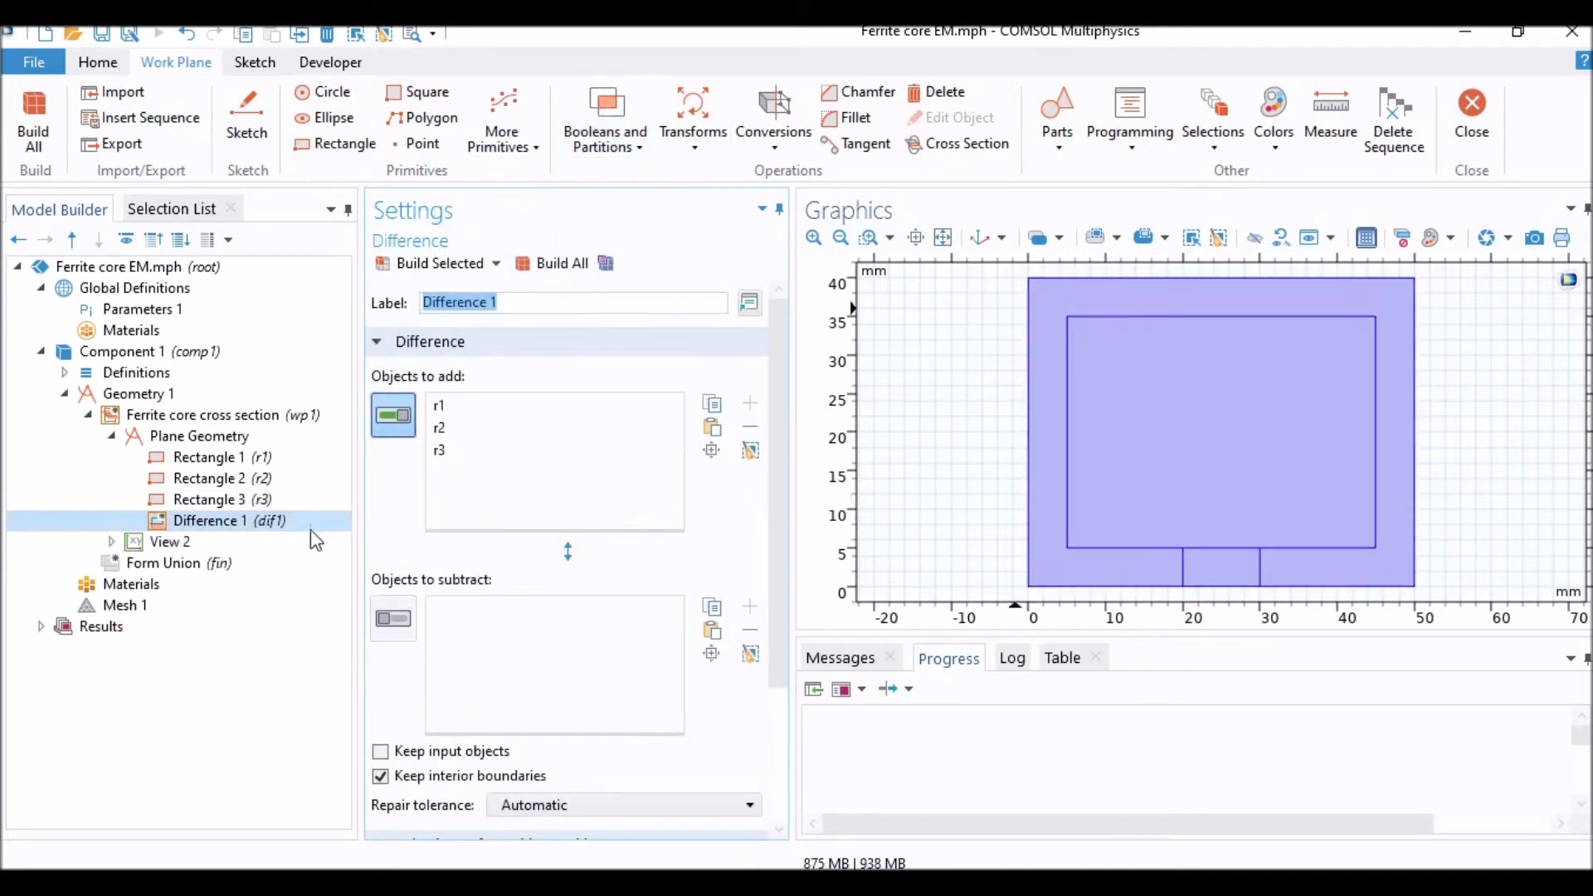
{"action": "left_click", "coordinate": [393, 618]}
{"action": "left_click", "coordinate": [1224, 528]}
{"action": "left_click", "coordinate": [1223, 568]}
{"action": "left_click", "coordinate": [552, 263]}
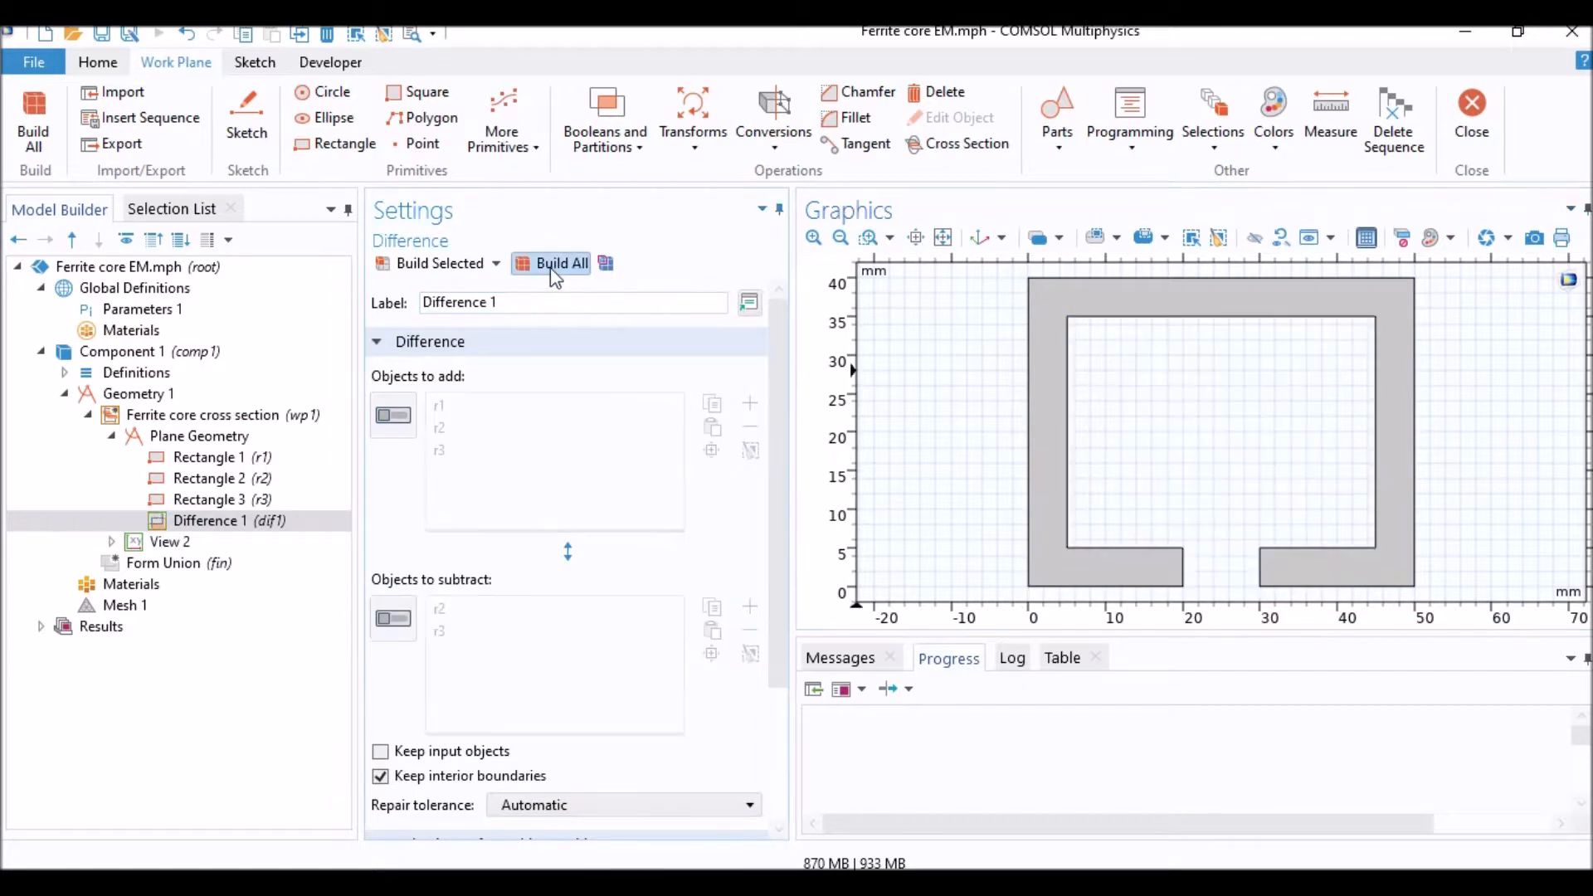
Step: Extrude the ferrite core cross section work plane by the distance extrusion and build all objects
{"action": "left_click", "coordinate": [98, 420]}
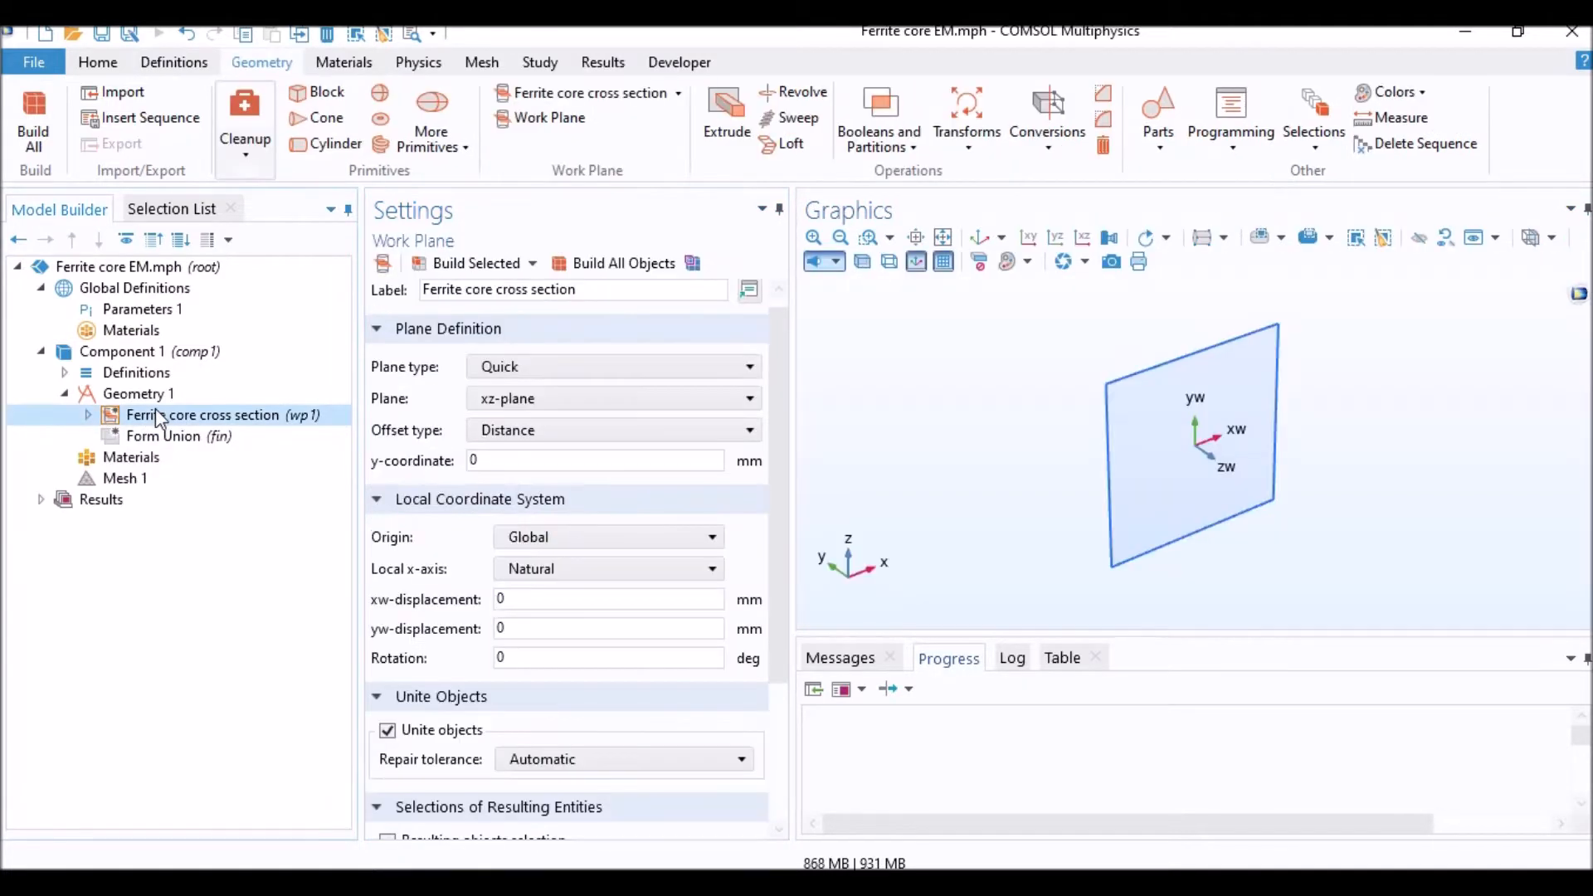
{"action": "left_click", "coordinate": [726, 112]}
{"action": "left_click", "coordinate": [980, 238]}
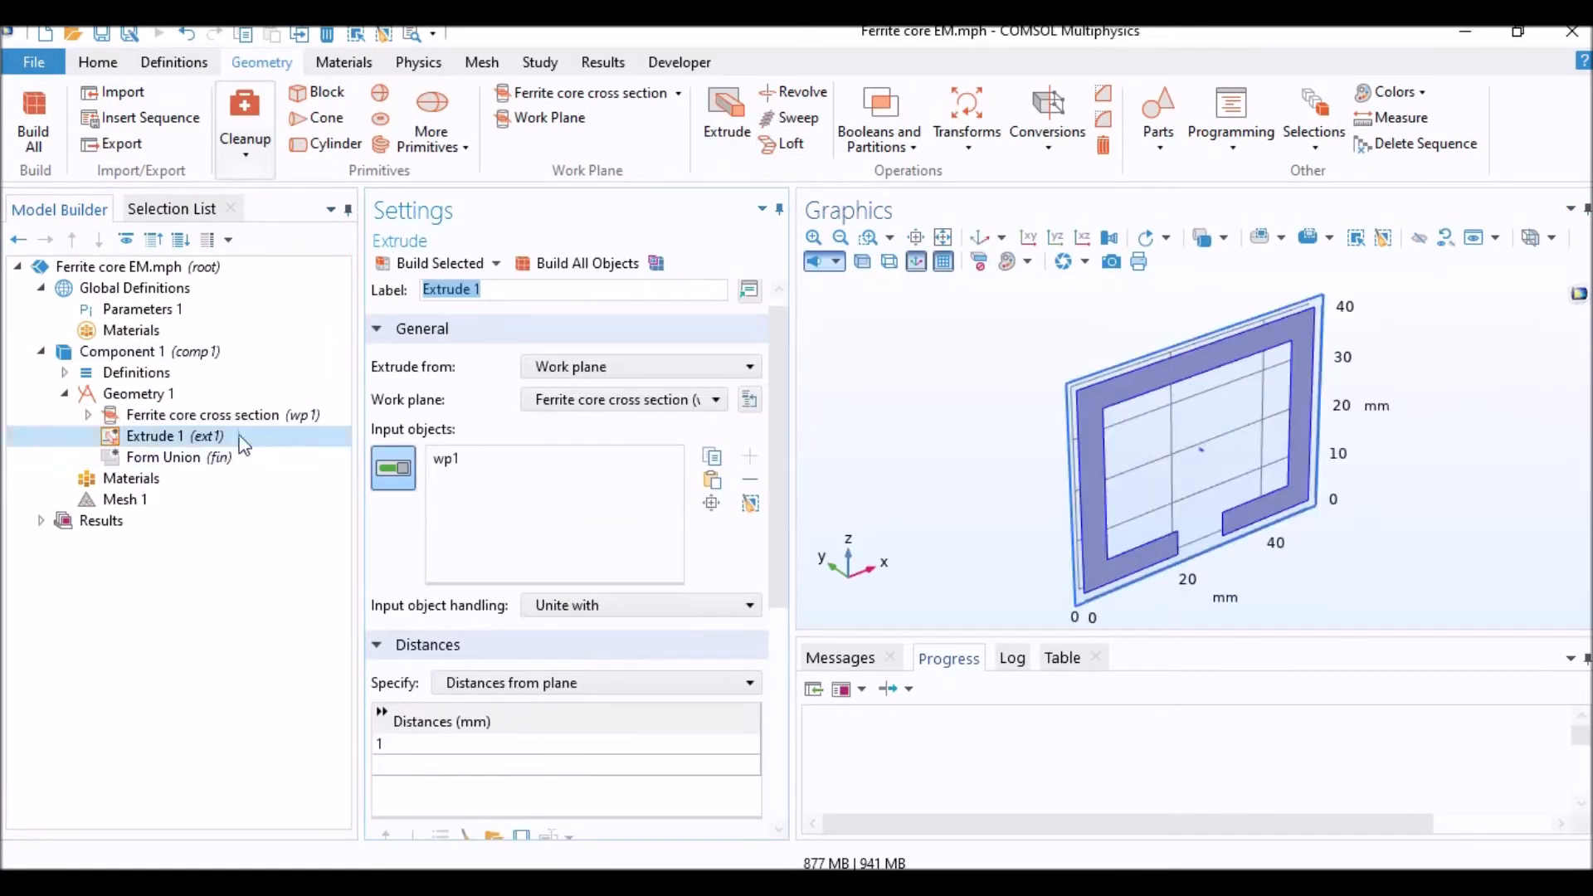
{"action": "double_click", "coordinate": [387, 743]}
{"action": "type", "text": "extrusion"}
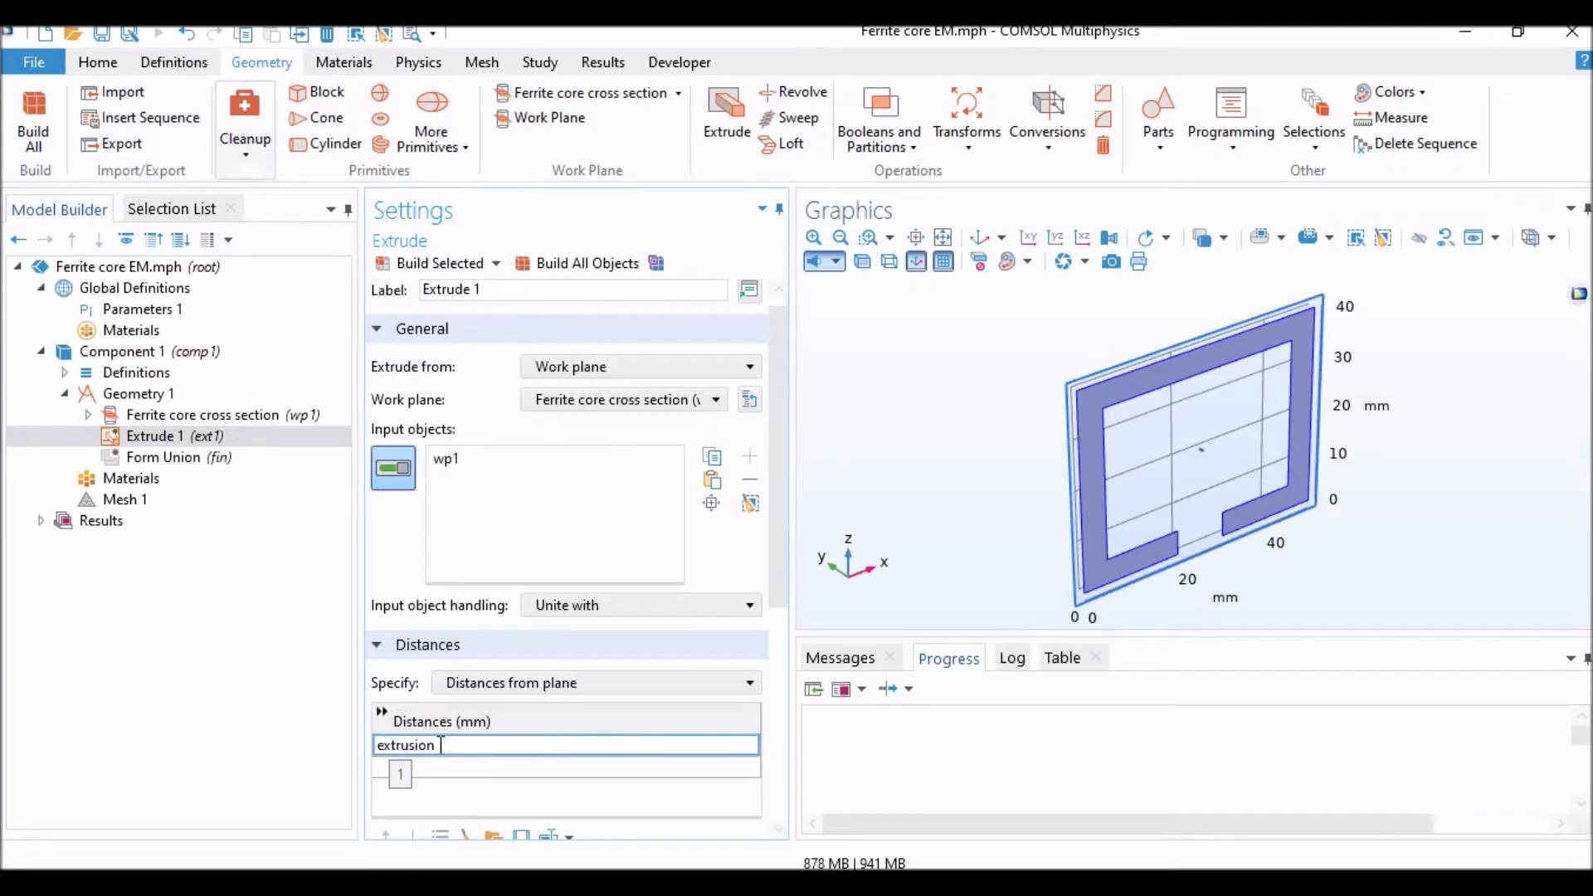
{"action": "key", "text": "Return"}
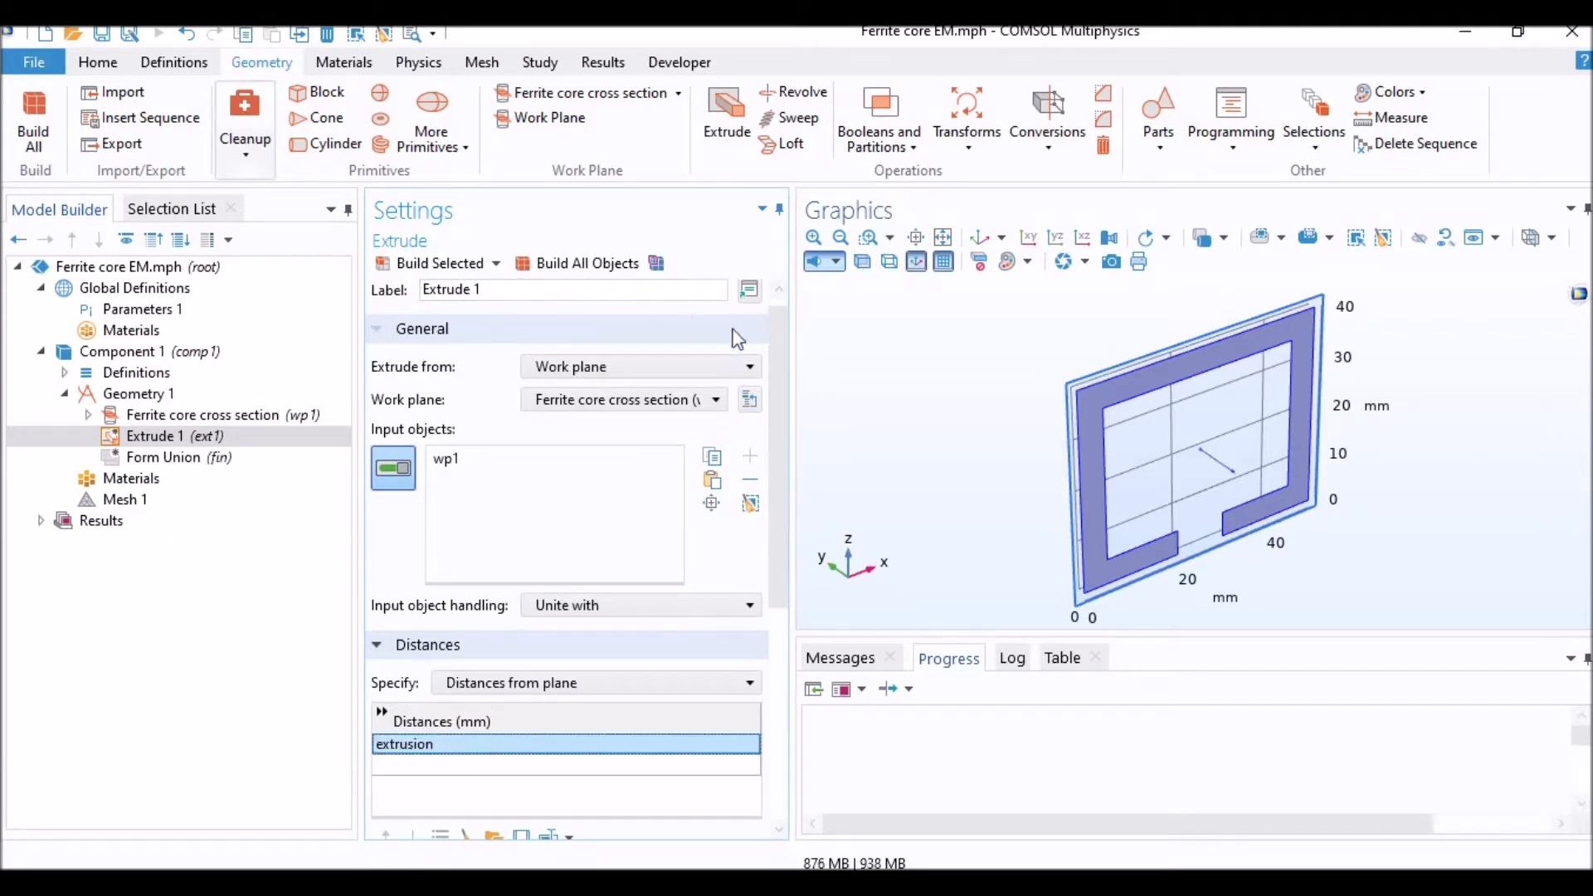
{"action": "scroll", "coordinate": [727, 336], "scroll_direction": "down", "scroll_amount": 3}
{"action": "left_click", "coordinate": [574, 264]}
Step: Add a work plane labelled "Coil winding cross section" after the core extrusion, face parallel to the core's outer end face at x = 0
{"action": "left_click", "coordinate": [194, 440]}
{"action": "left_click", "coordinate": [541, 117]}
{"action": "triple_click", "coordinate": [568, 298]}
{"action": "type", "text": "Coil winding cross s"}
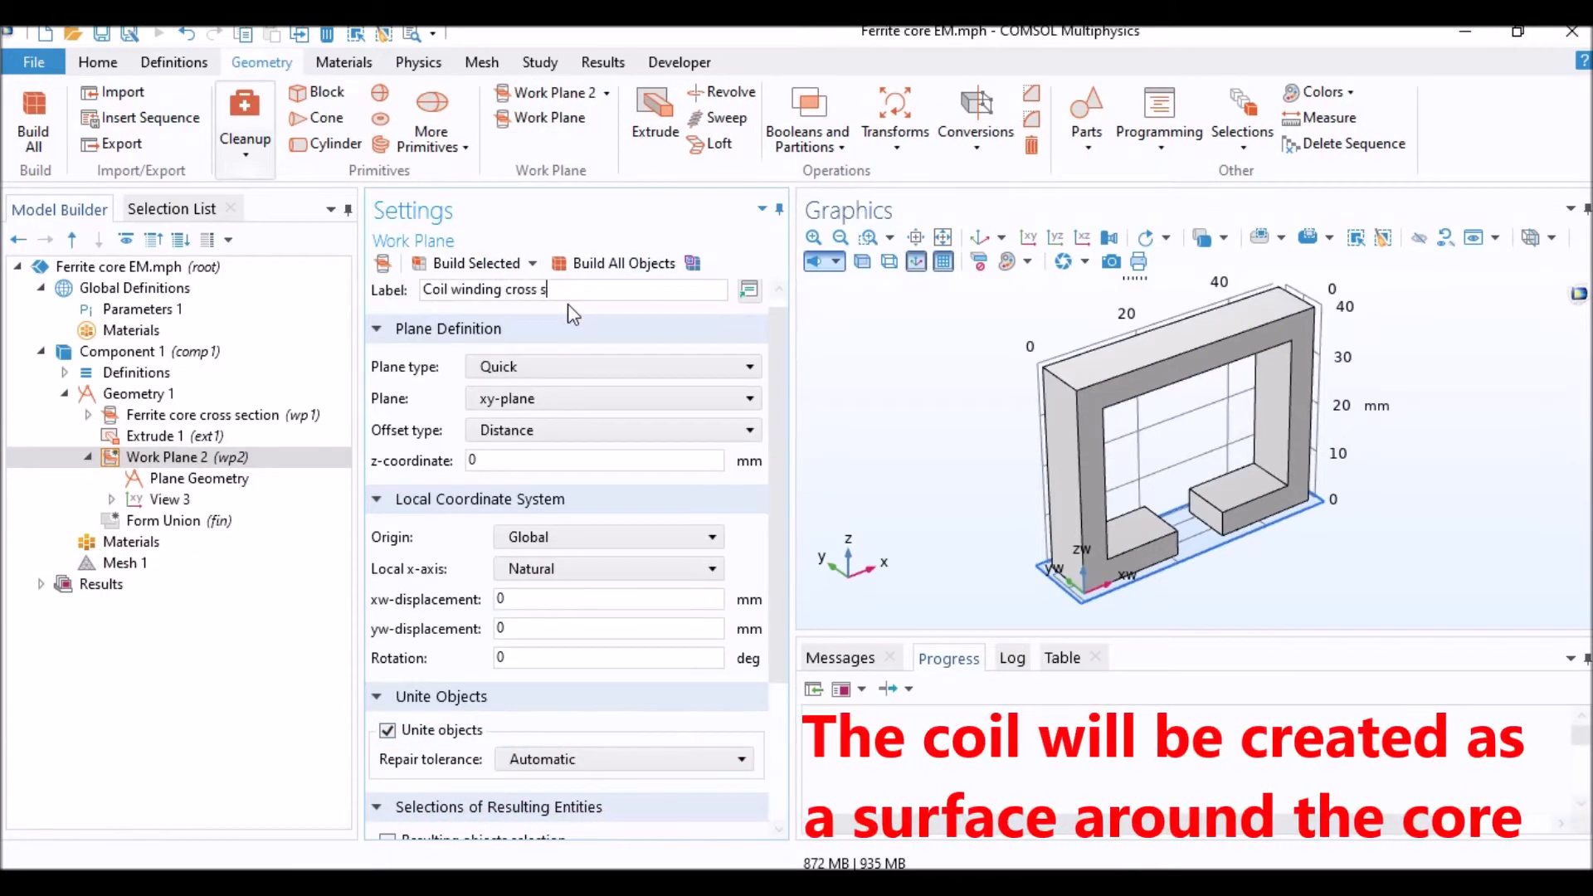
{"action": "left_click", "coordinate": [614, 366]}
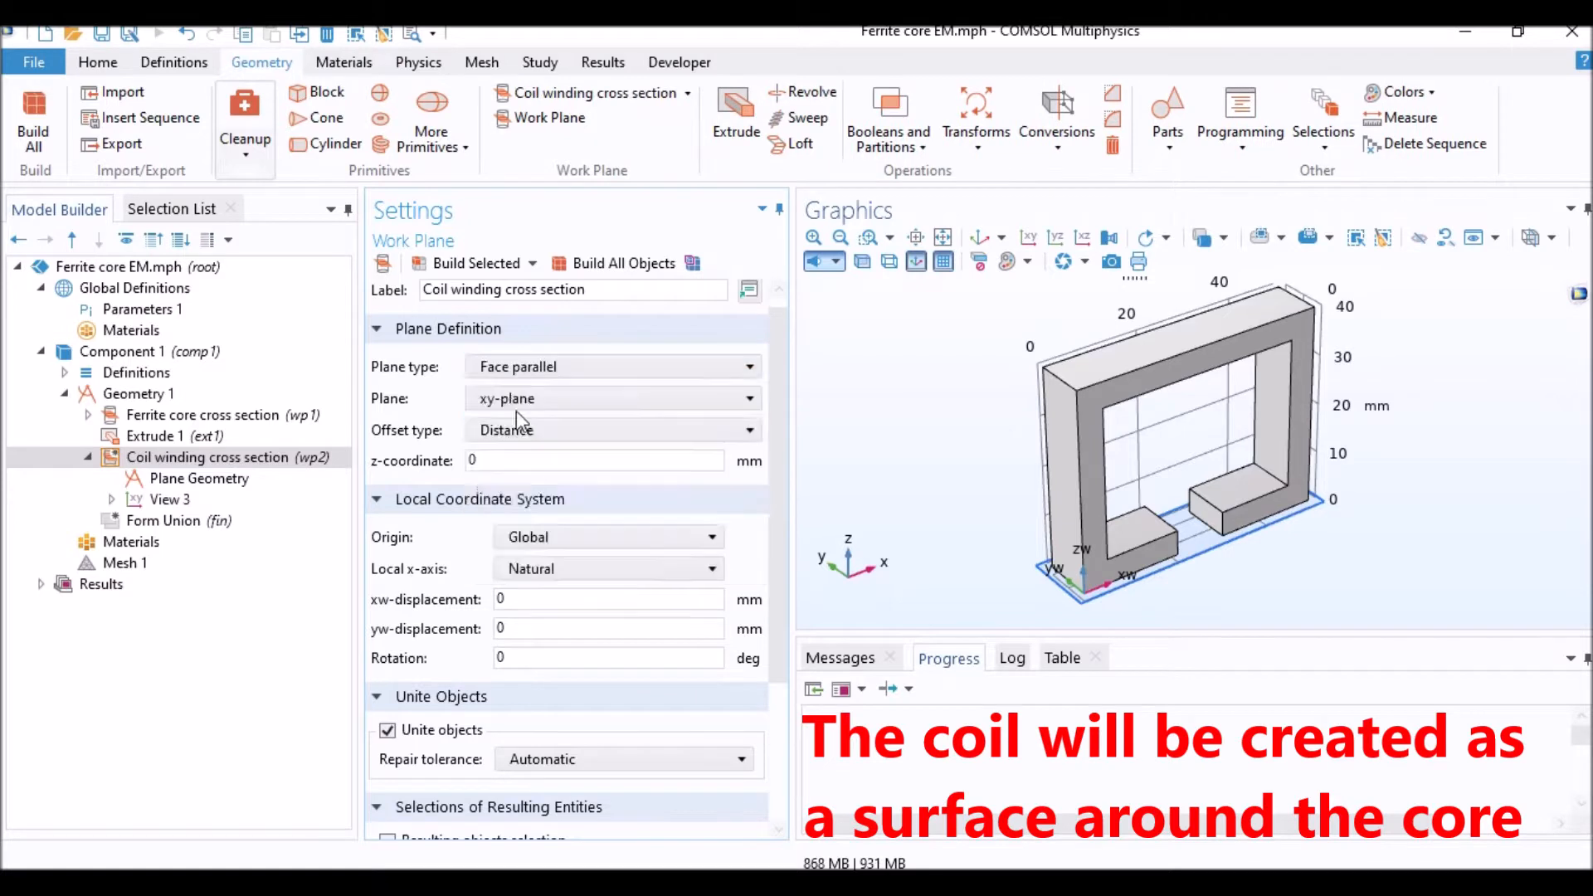
{"action": "left_click", "coordinate": [516, 411]}
{"action": "left_click", "coordinate": [1055, 428]}
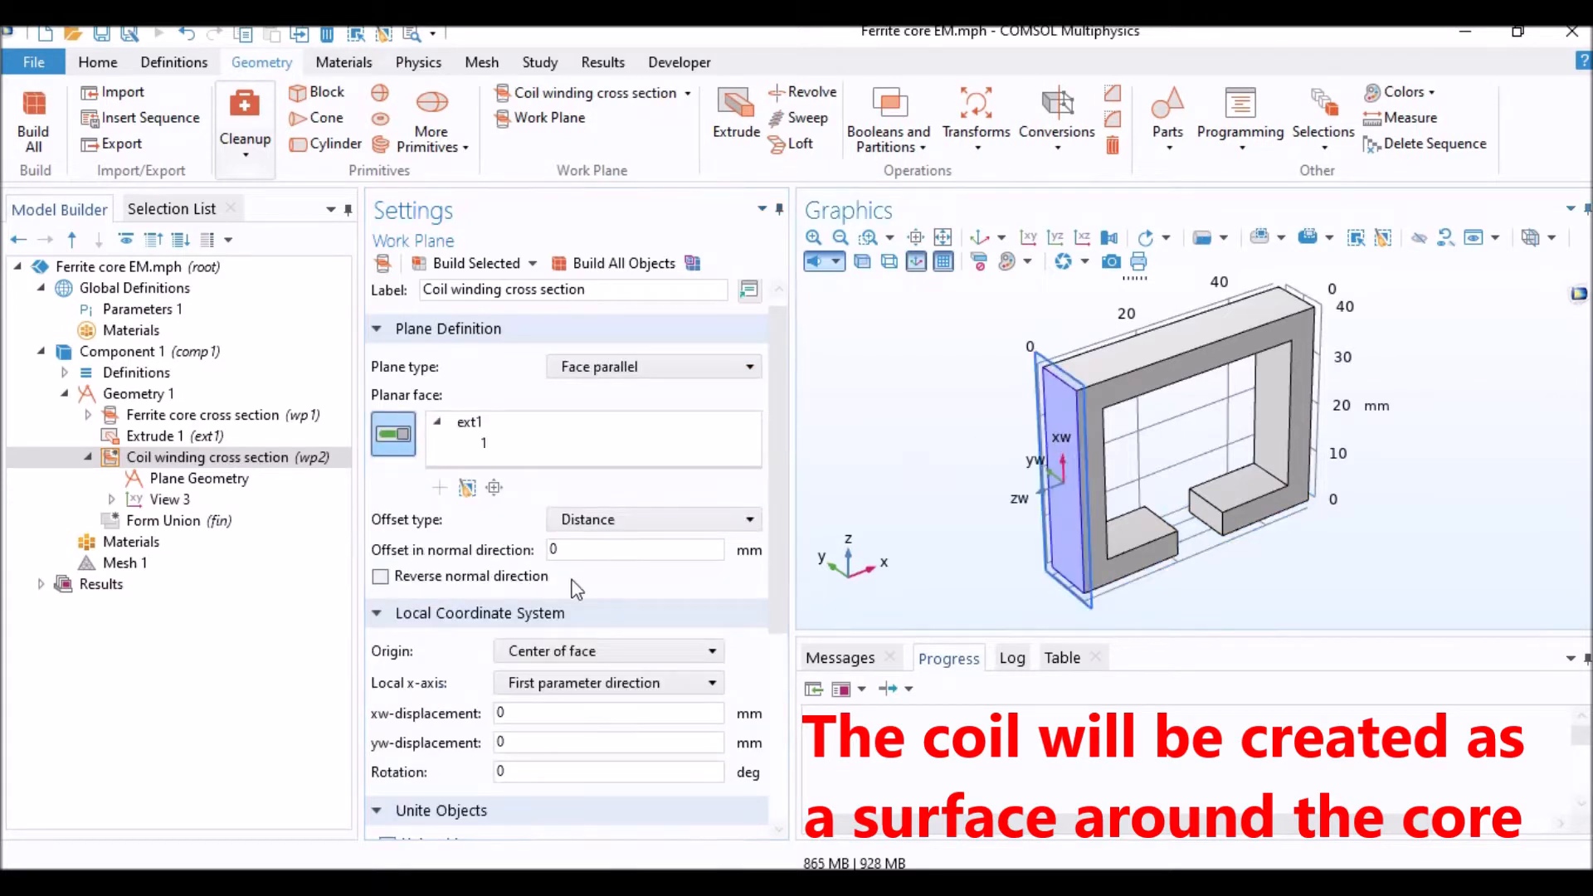
Step: Set the work plane's origin to a vertex projection of the end face's upper back corner, with a rotation of -90 degrees
{"action": "left_click", "coordinate": [551, 651]}
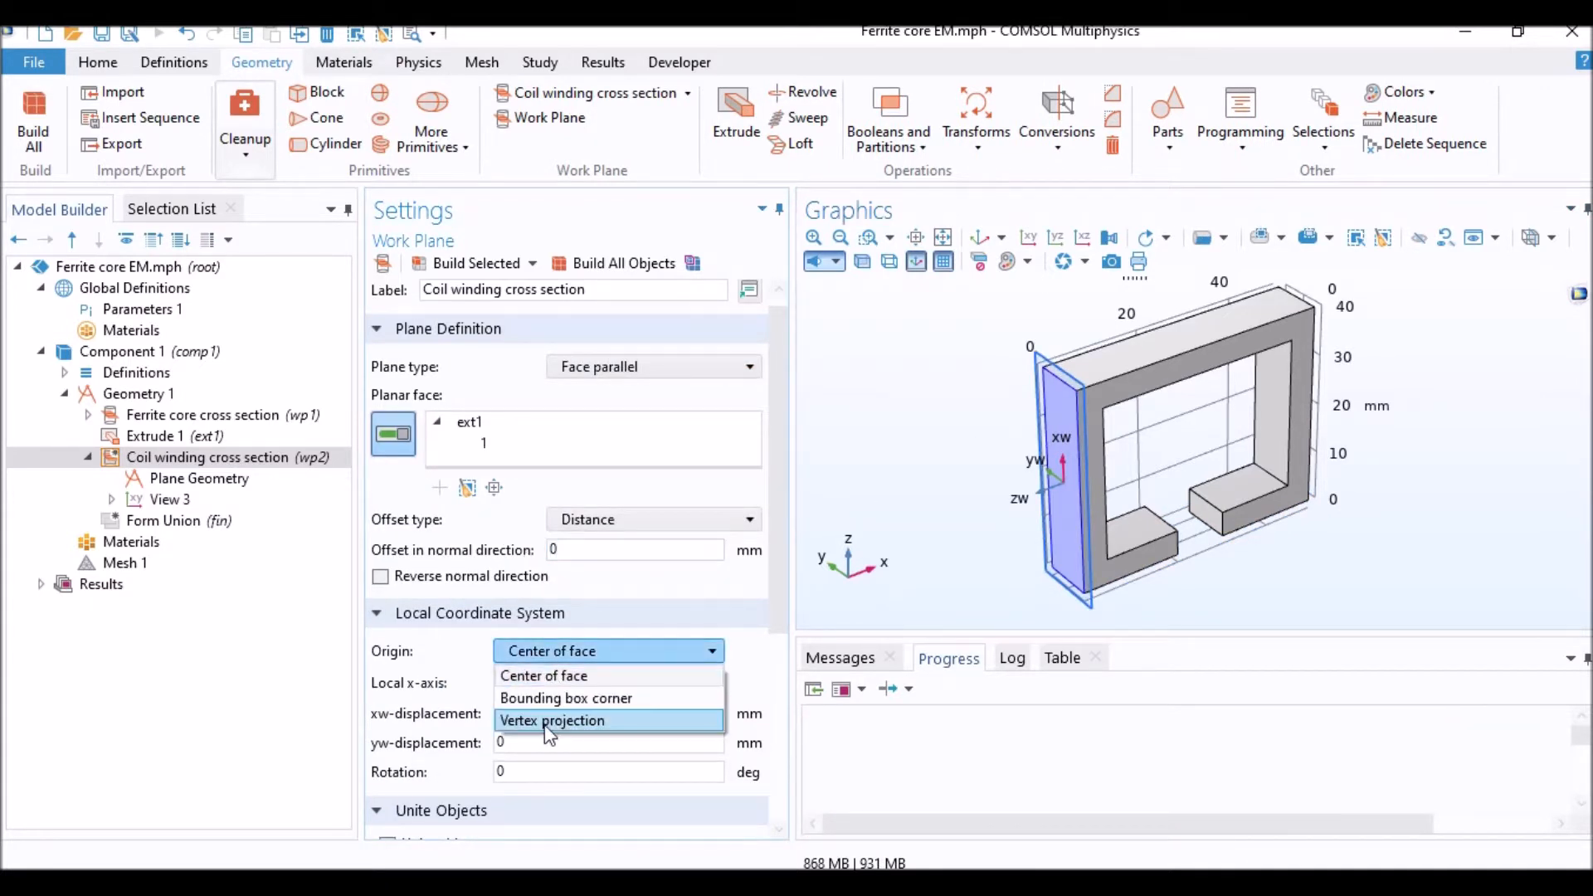
{"action": "left_click", "coordinate": [535, 719]}
{"action": "left_click", "coordinate": [412, 732]}
{"action": "left_click", "coordinate": [1041, 365]}
{"action": "scroll", "coordinate": [705, 597], "scroll_direction": "down", "scroll_amount": 3}
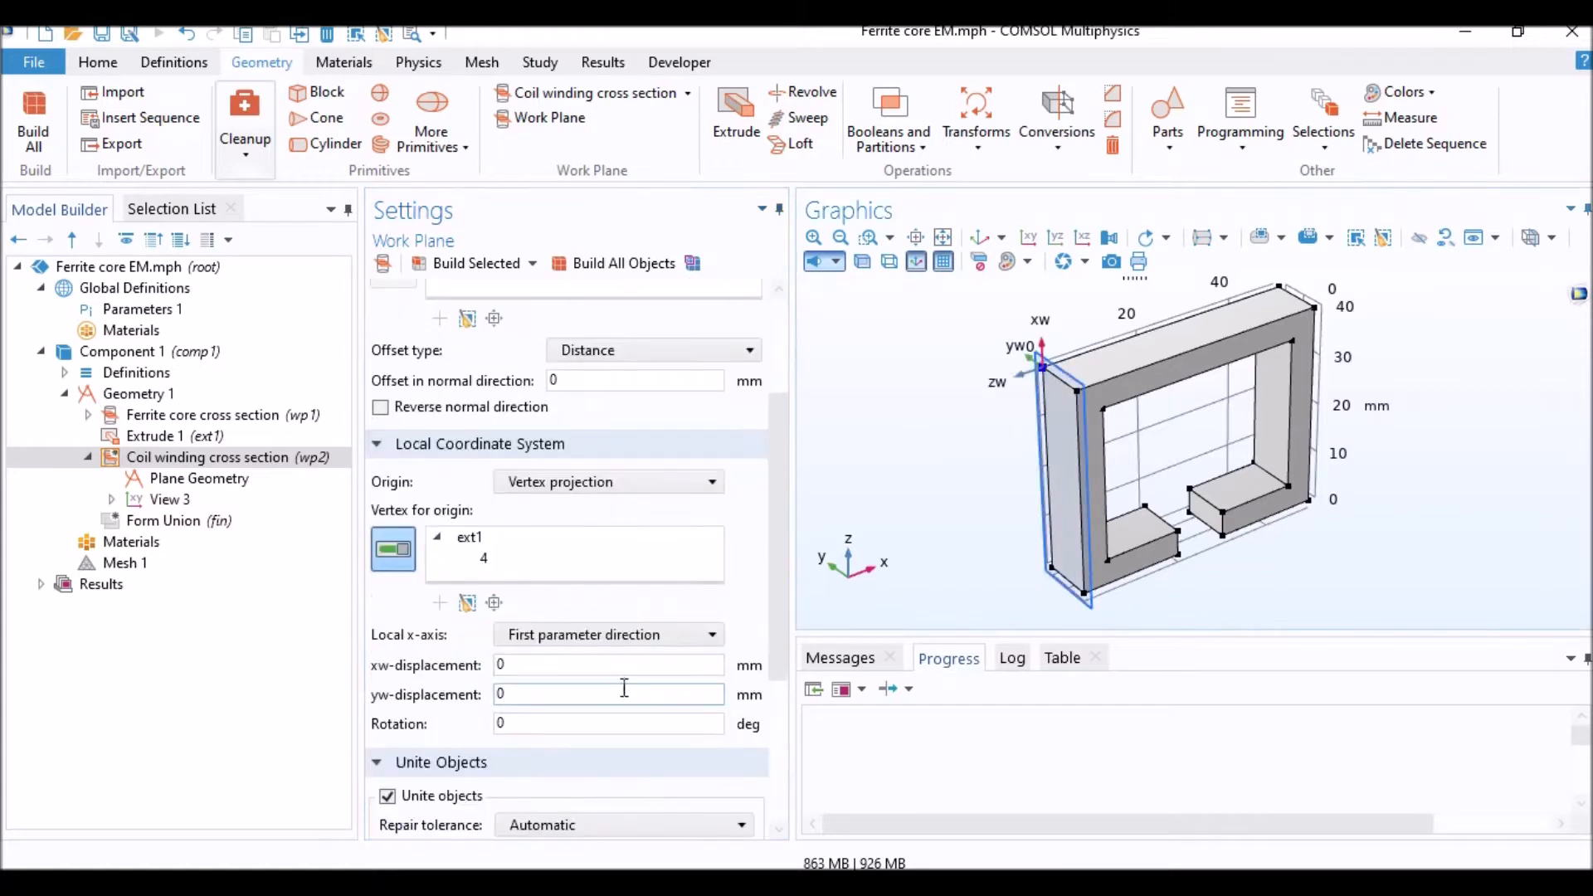
{"action": "left_click", "coordinate": [514, 691]}
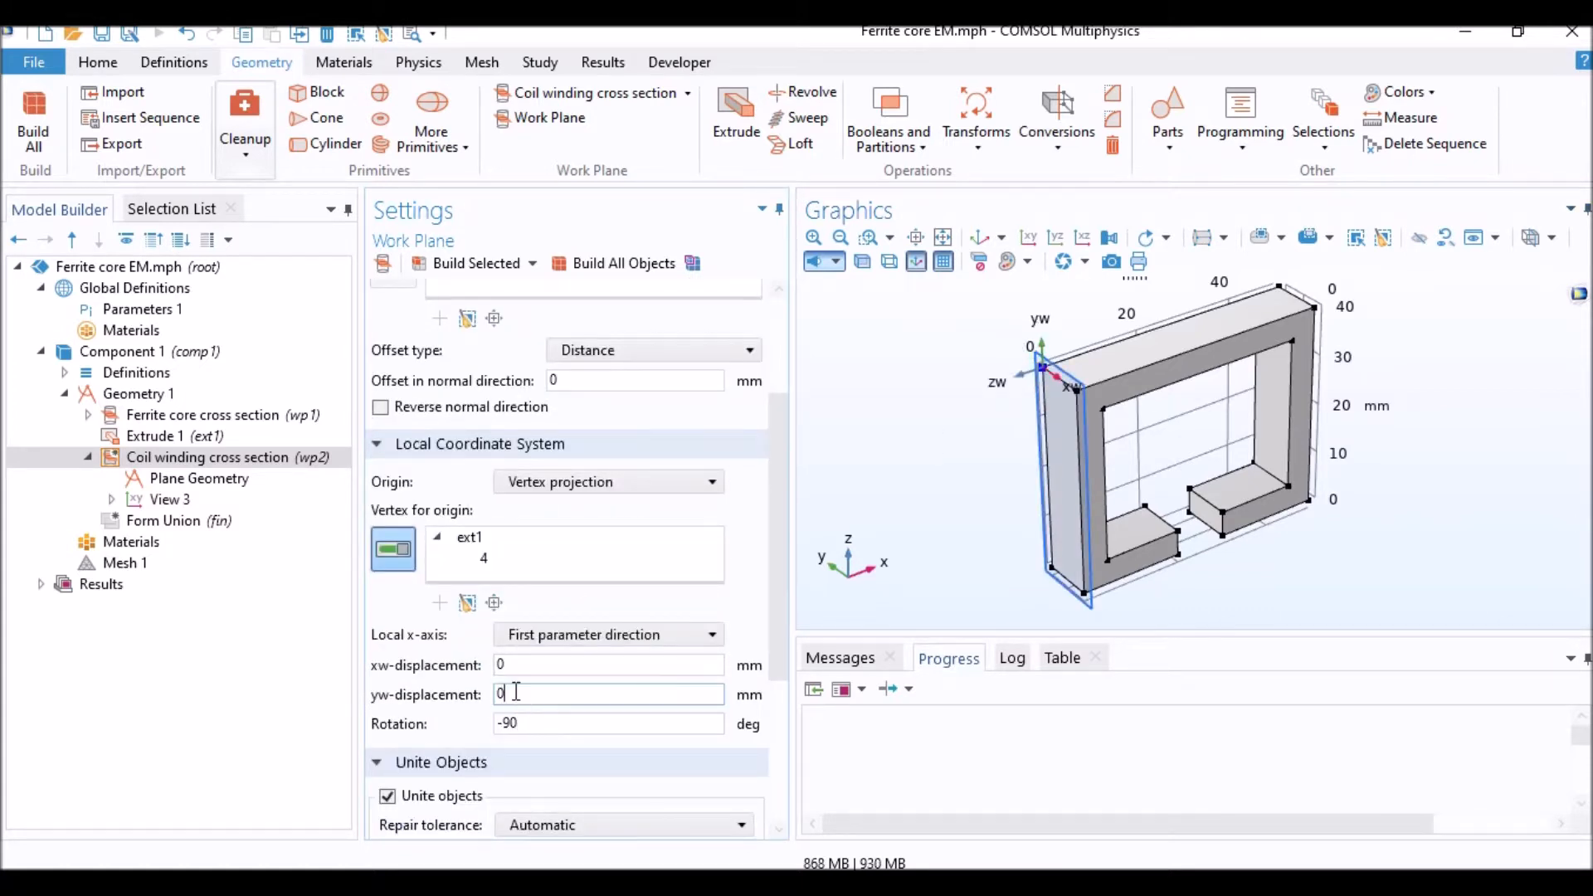
Step: Offset the coil work plane by width/2-coil_w/2 with the normal direction reversed, and build all objects
{"action": "left_click_drag", "start_coordinate": [578, 381], "coordinate": [523, 377]}
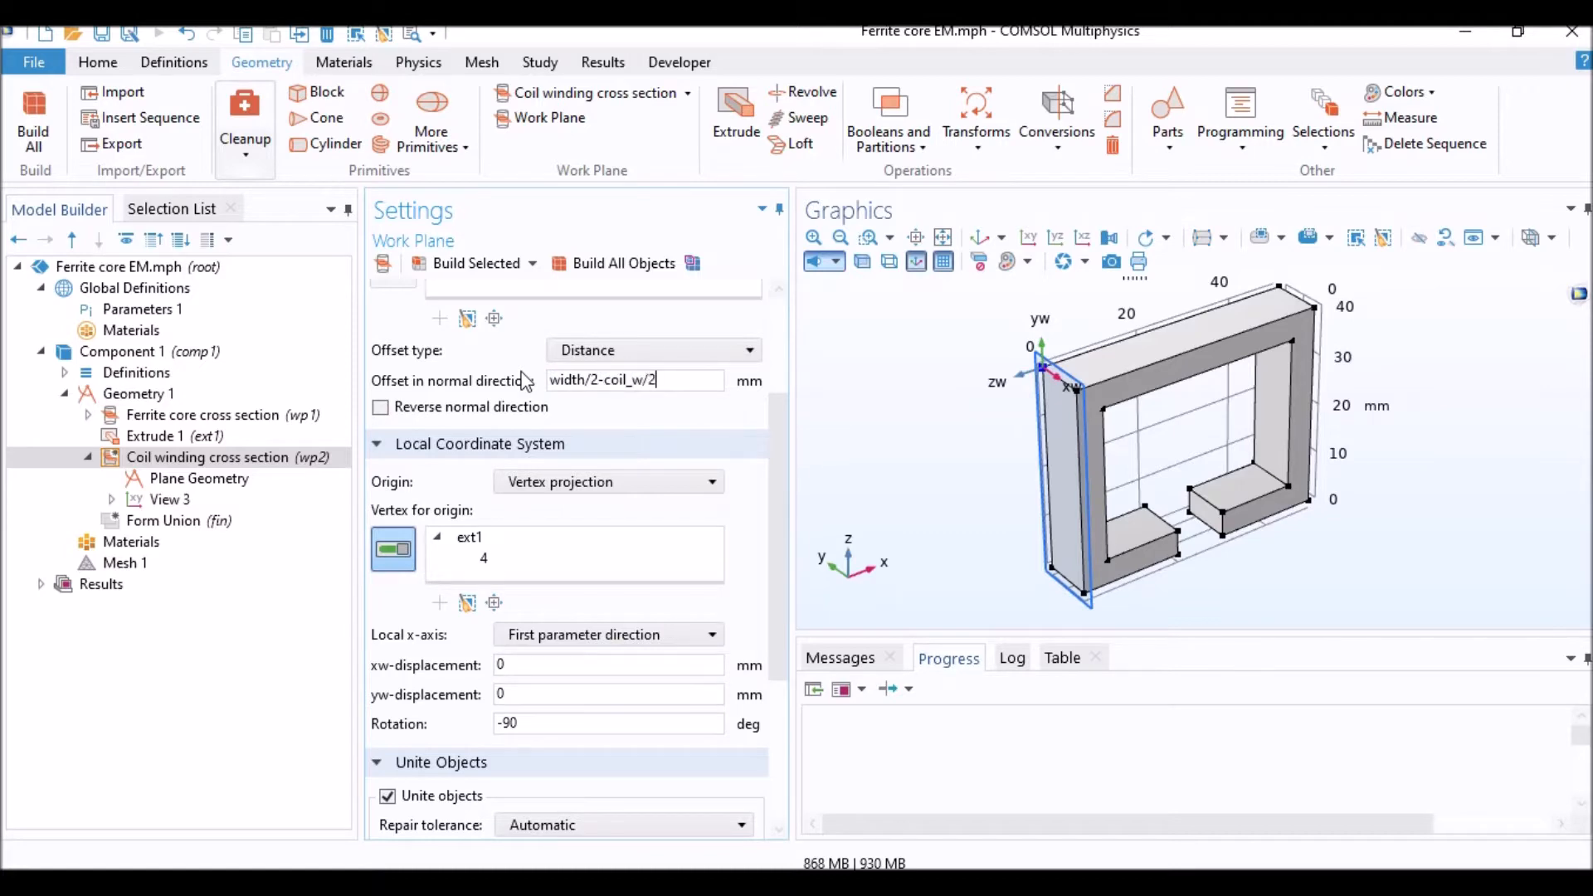
{"action": "left_click", "coordinate": [614, 264]}
{"action": "left_click", "coordinate": [380, 407]}
{"action": "left_click", "coordinate": [593, 266]}
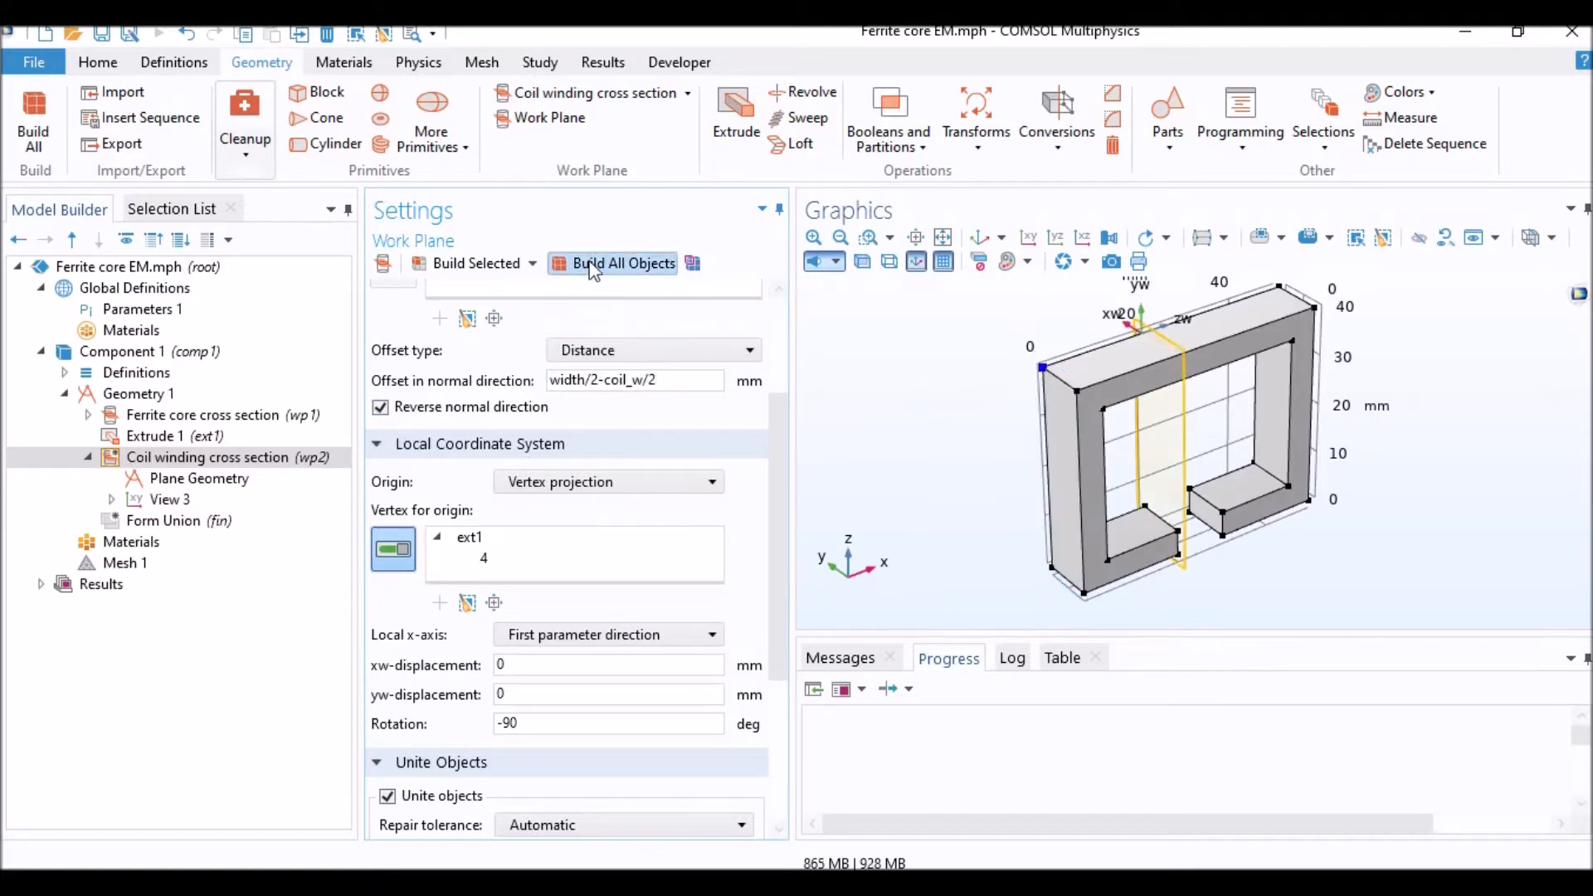
Step: Add and build a rectangle in the coil plane geometry with width extrusion, height thickness and yw position -thickness
{"action": "left_click", "coordinate": [193, 478]}
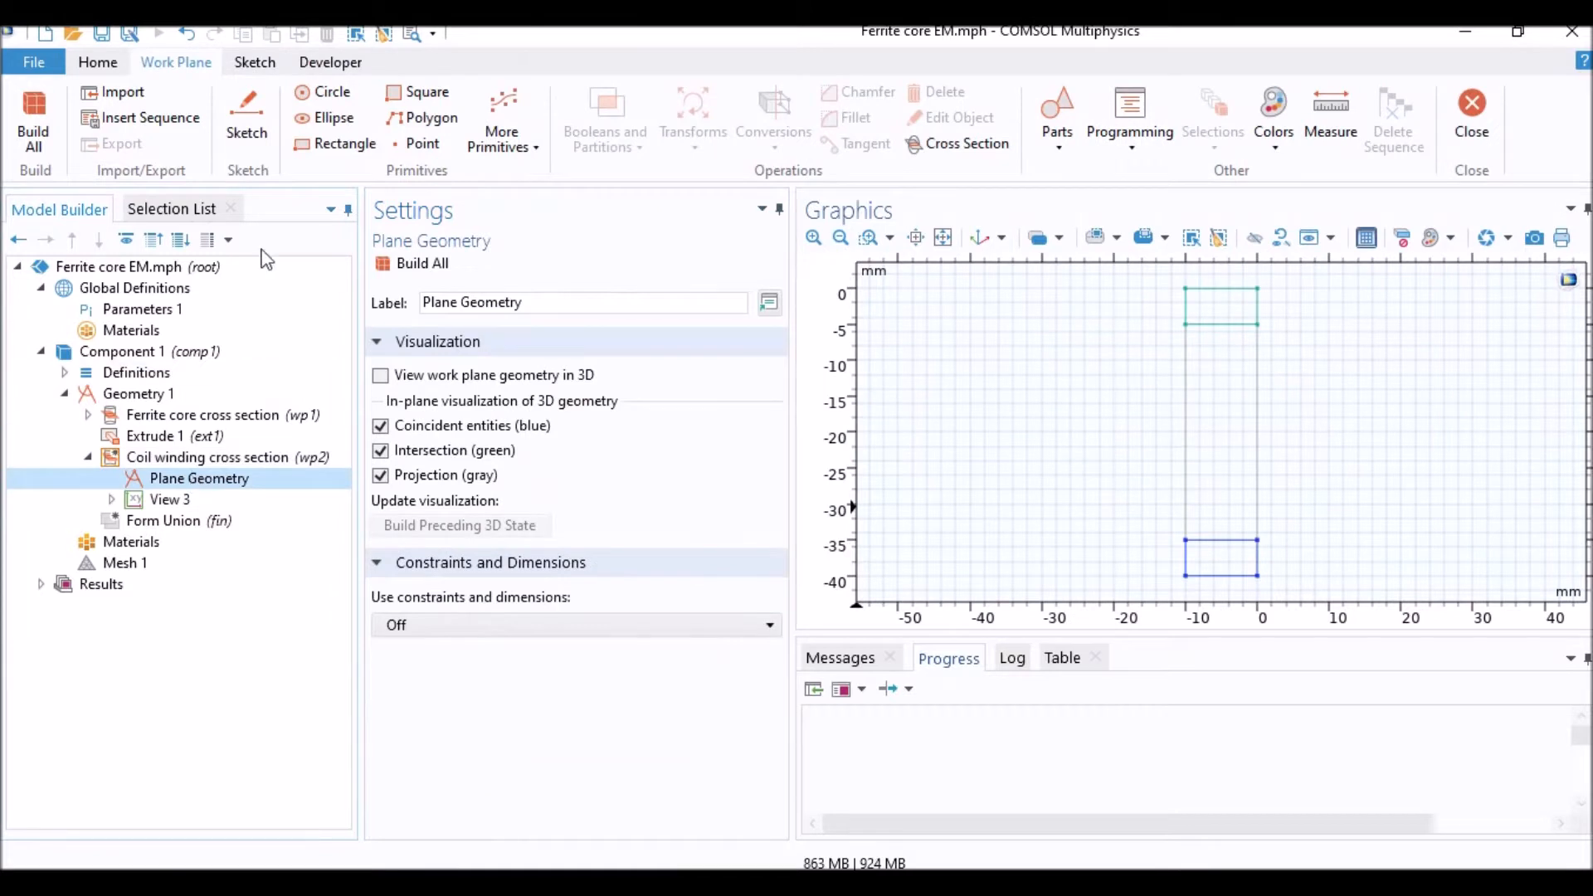
{"action": "left_click", "coordinate": [334, 144]}
{"action": "double_click", "coordinate": [448, 456]}
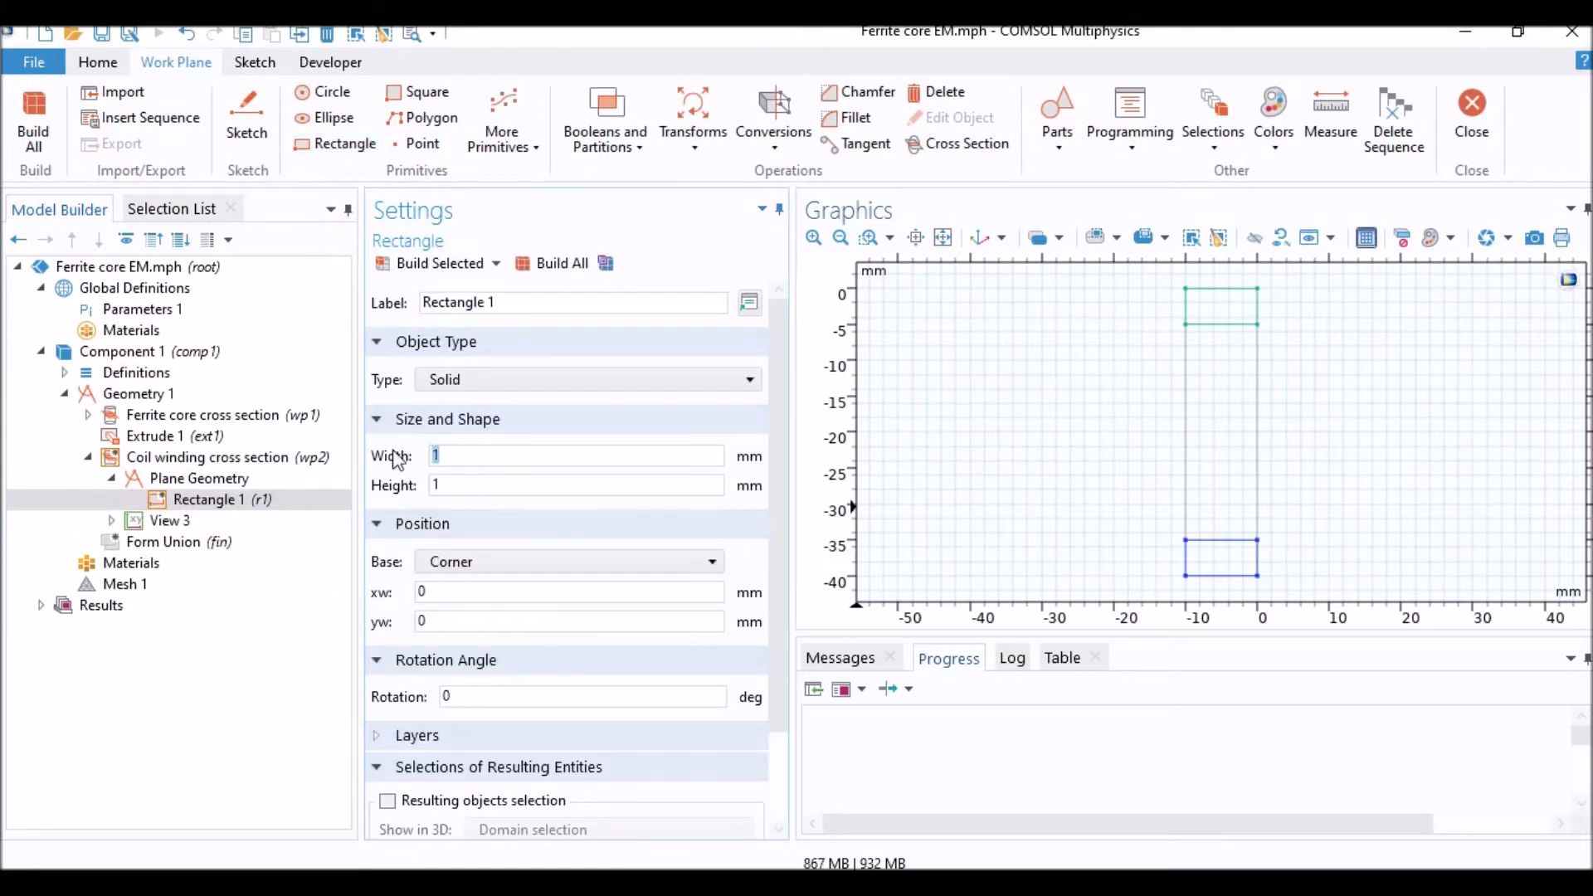
{"action": "type", "text": "extrusion"}
{"action": "key", "text": "Tab"}
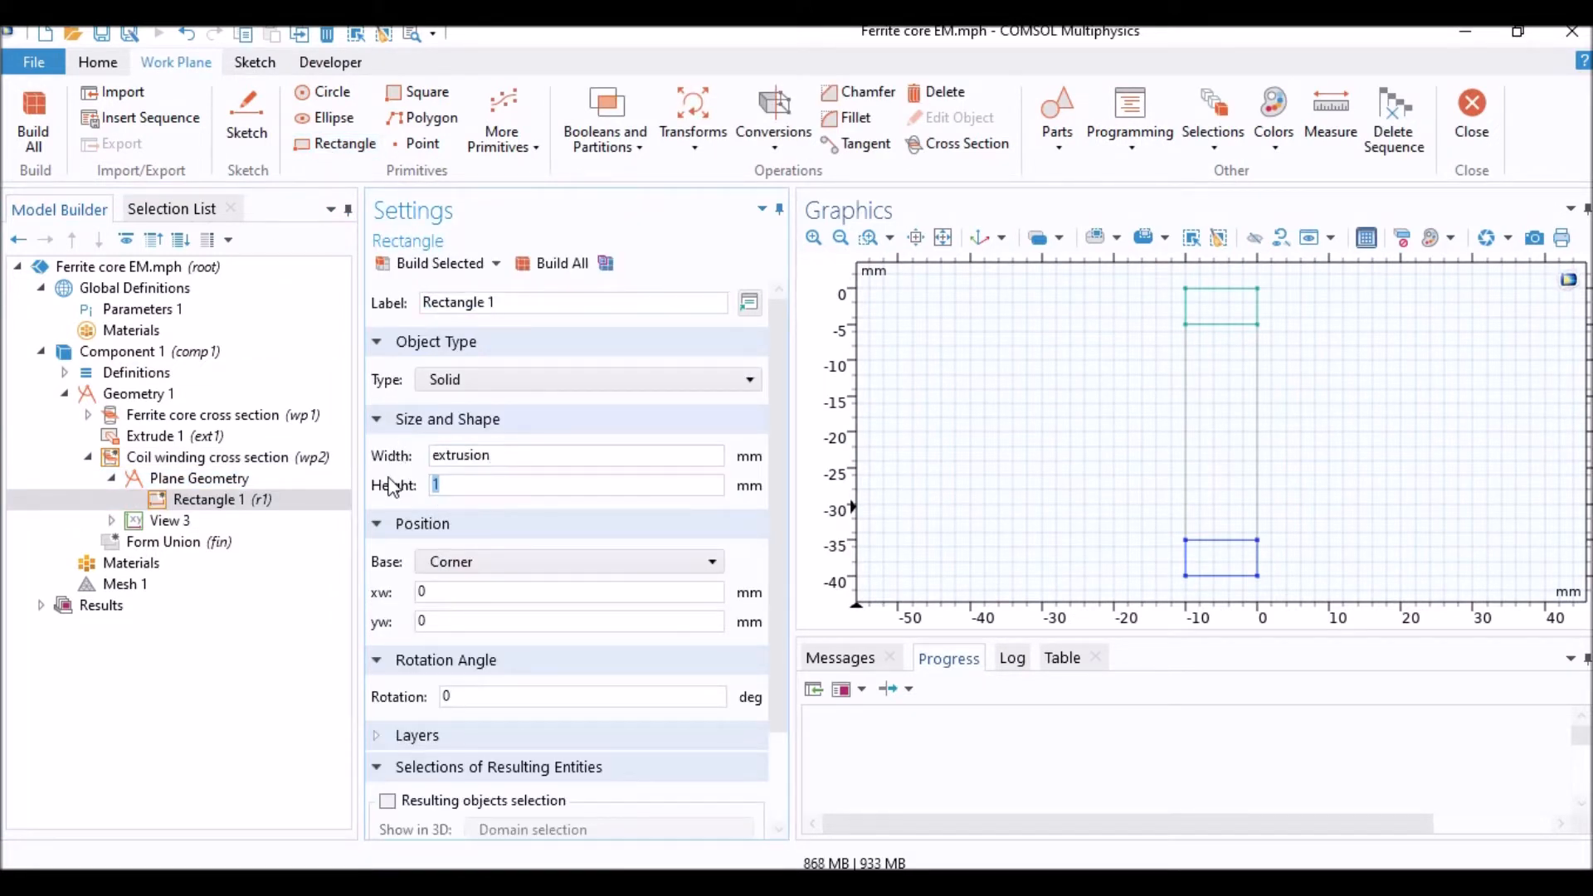
{"action": "left_click_drag", "start_coordinate": [428, 620], "coordinate": [362, 618]}
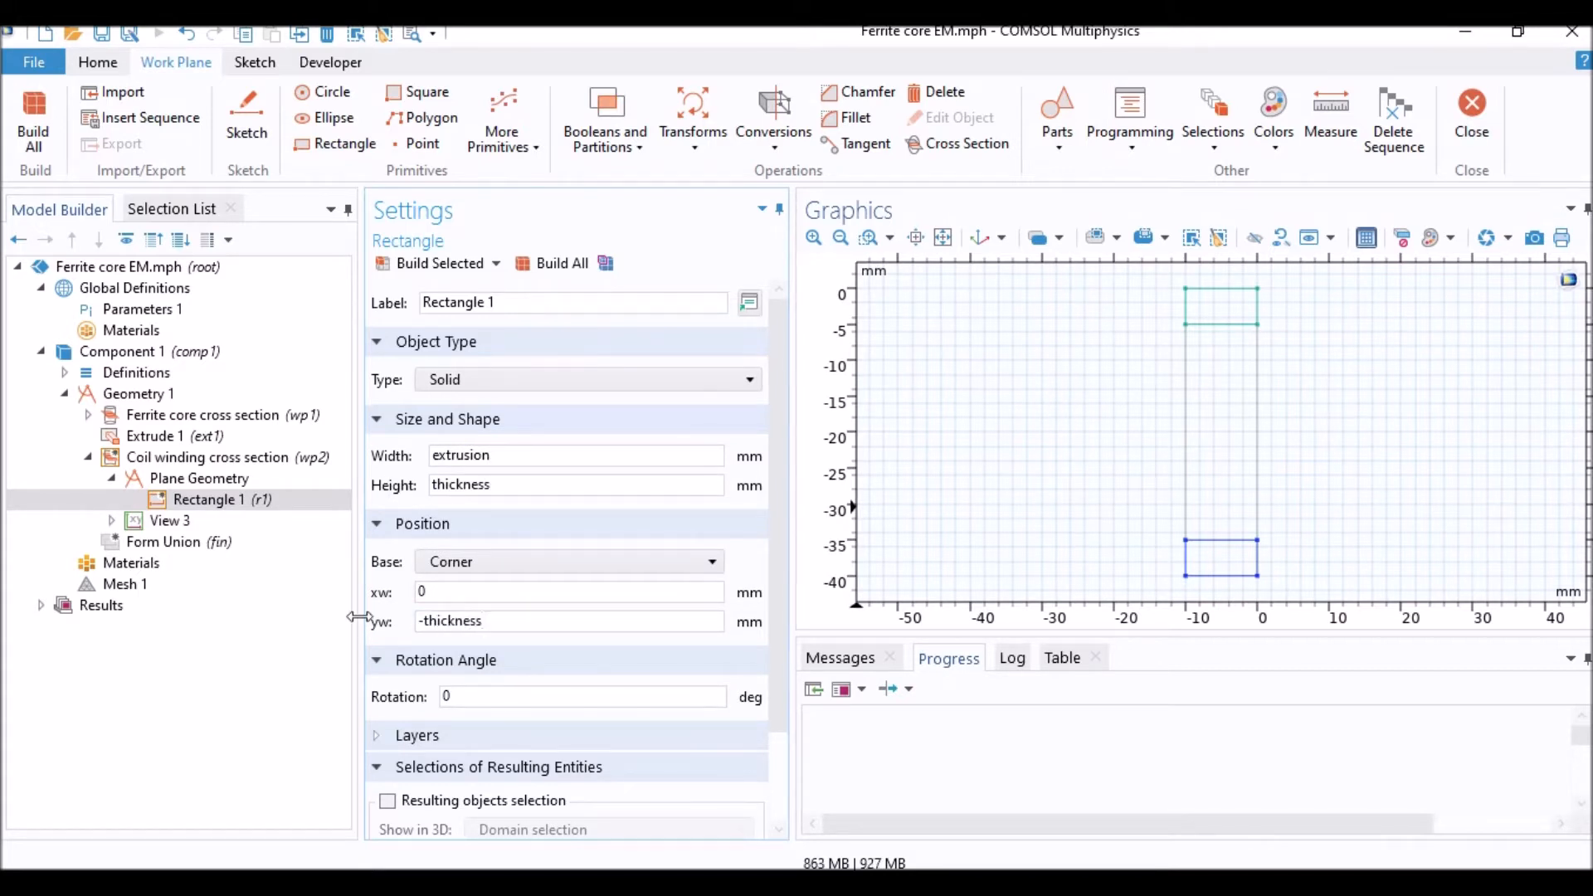
{"action": "left_click", "coordinate": [553, 263]}
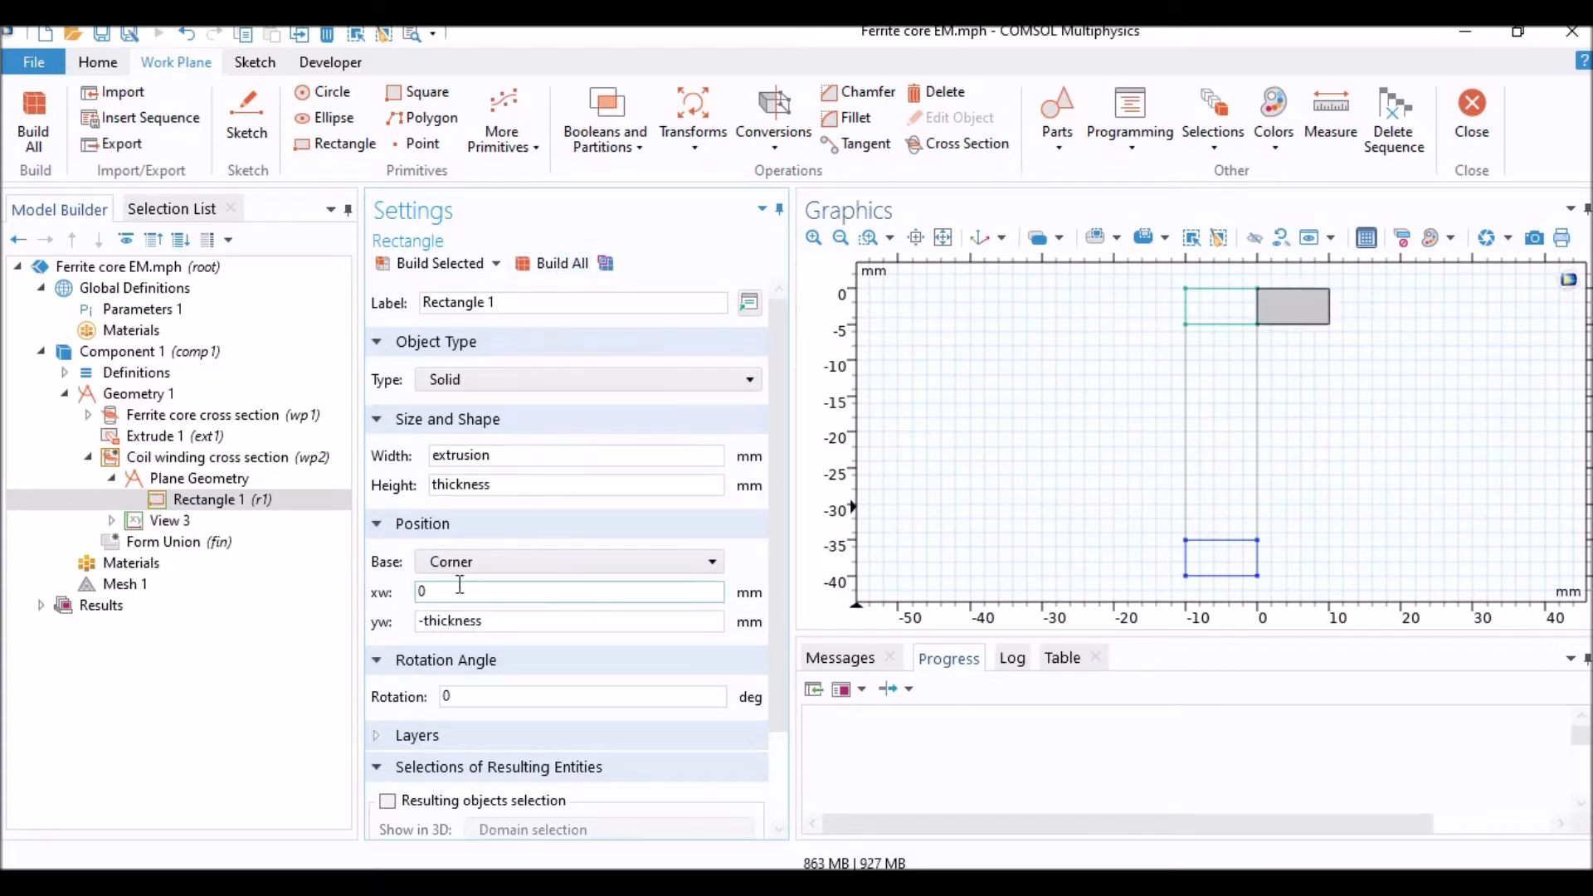
Step: Set the coil rectangle's xw position to -extrusion and rebuild it
{"action": "left_click_drag", "start_coordinate": [456, 584], "coordinate": [383, 592]}
{"action": "type", "text": "-extr"}
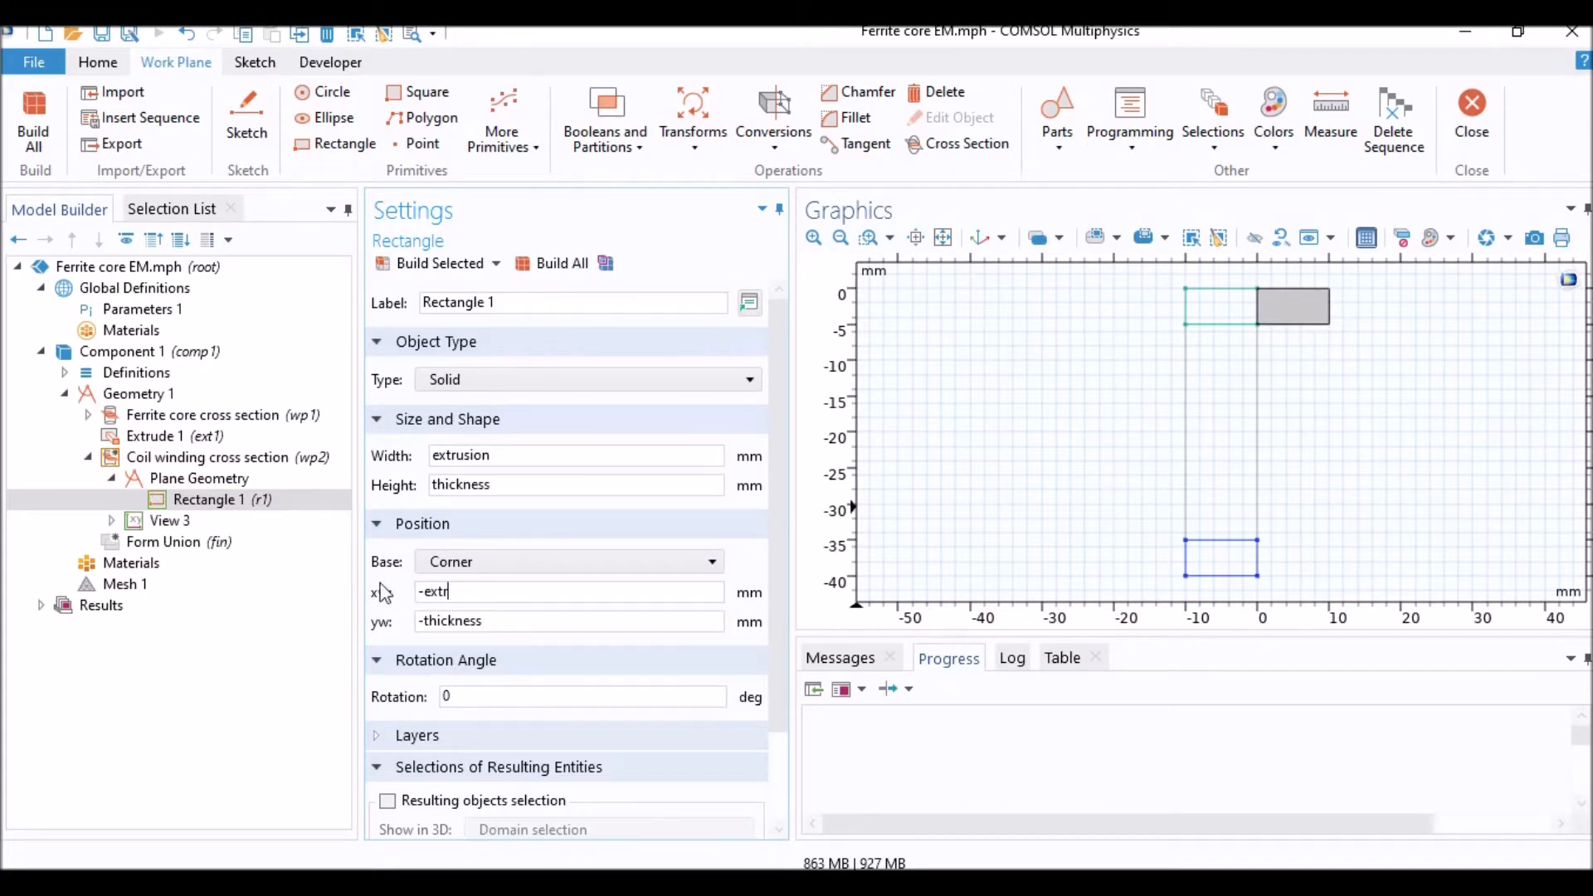
{"action": "type", "text": "usion"}
{"action": "left_click", "coordinate": [572, 263]}
Step: Convert the coil rectangle to curves with Convert to Curve and build the result
{"action": "left_click", "coordinate": [755, 149]}
{"action": "left_click", "coordinate": [691, 201]}
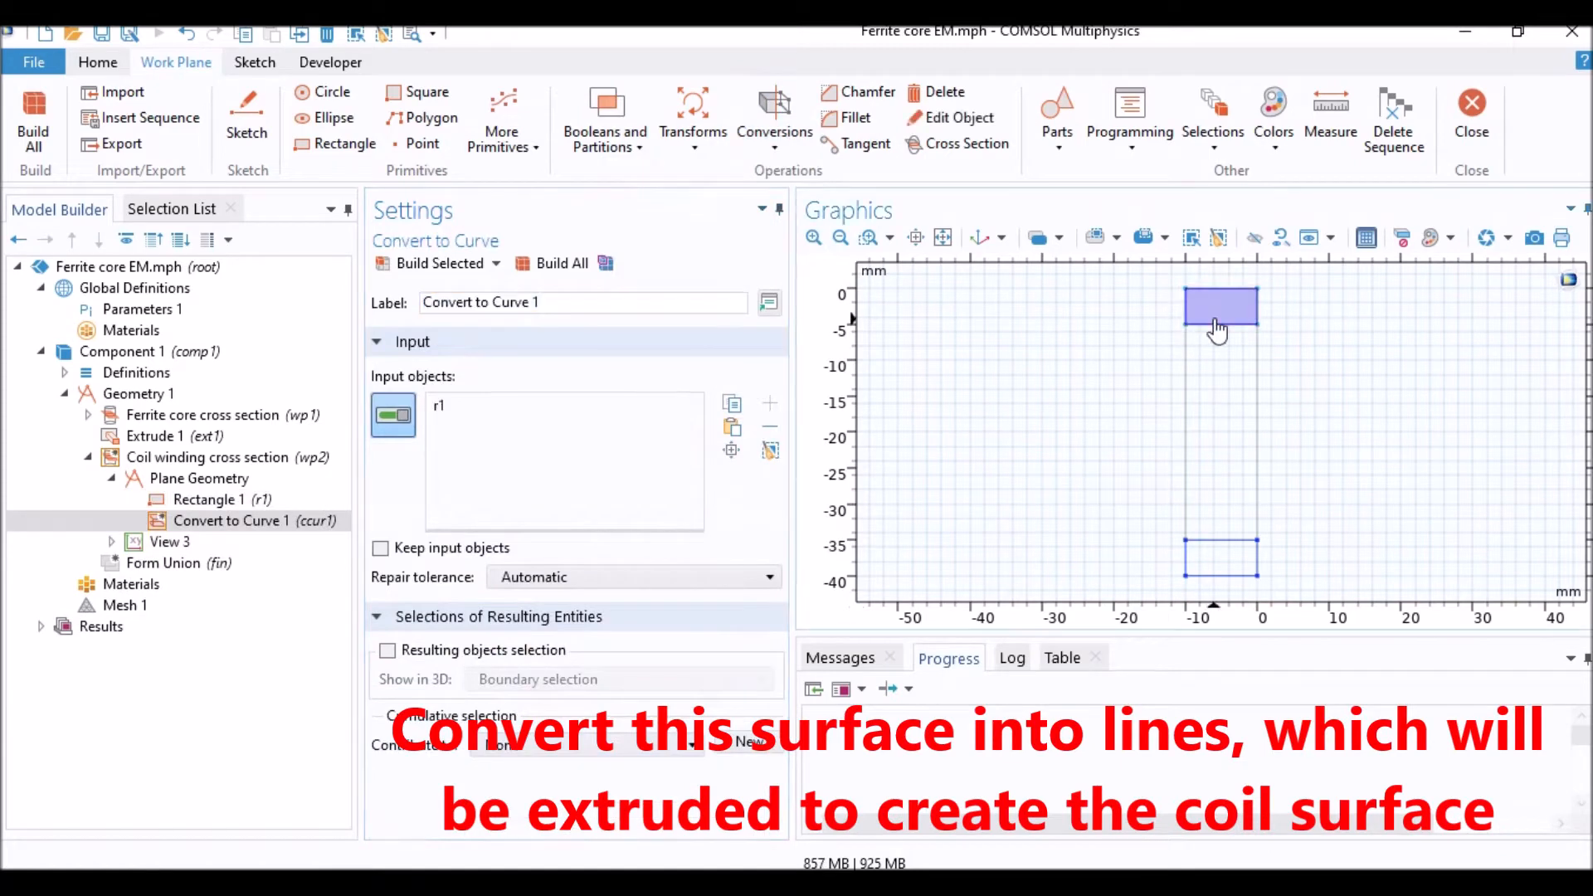
{"action": "left_click", "coordinate": [559, 263]}
Step: Extrude the coil winding cross section by the distance coil_w and build all objects
{"action": "left_click", "coordinate": [88, 457]}
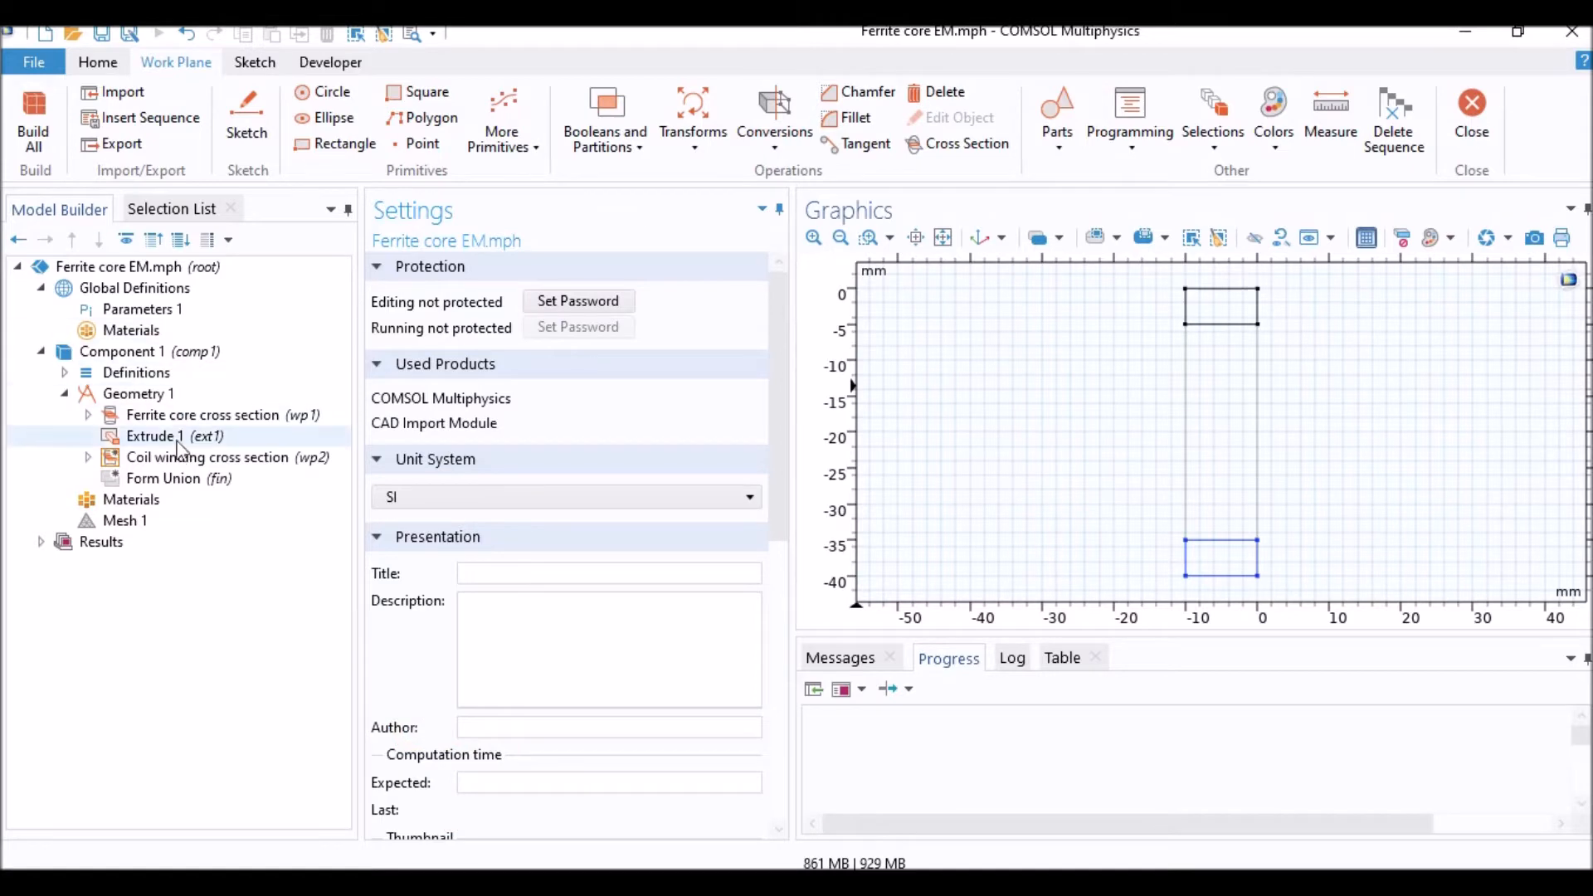
{"action": "left_click", "coordinate": [174, 457]}
{"action": "left_click", "coordinate": [736, 132]}
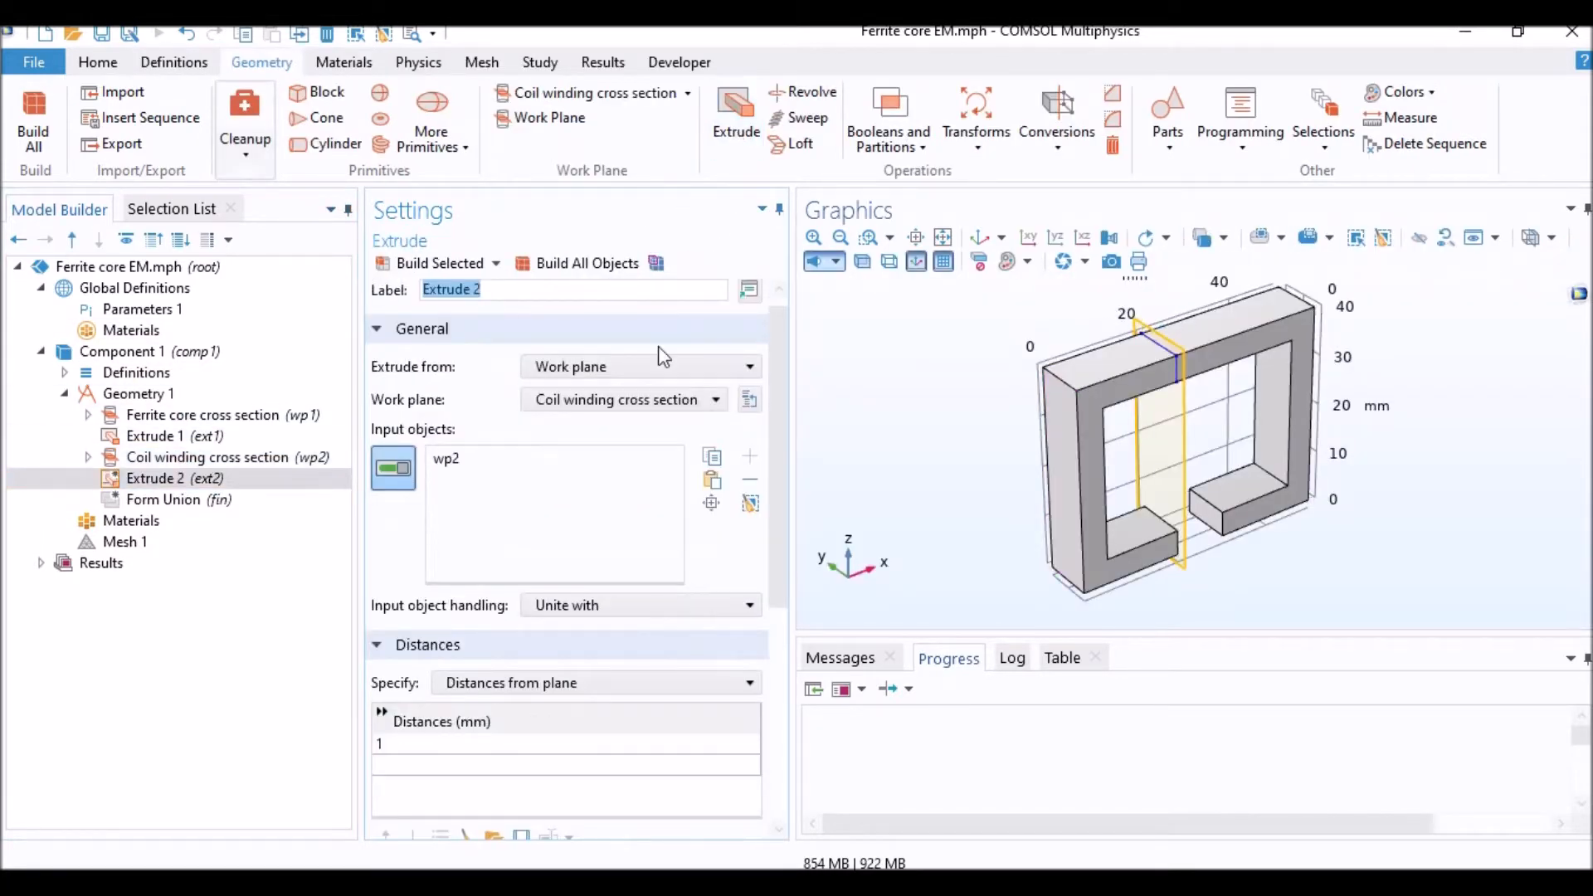
{"action": "left_click", "coordinate": [451, 744]}
{"action": "type", "text": "coil_w"}
{"action": "key", "text": "Return"}
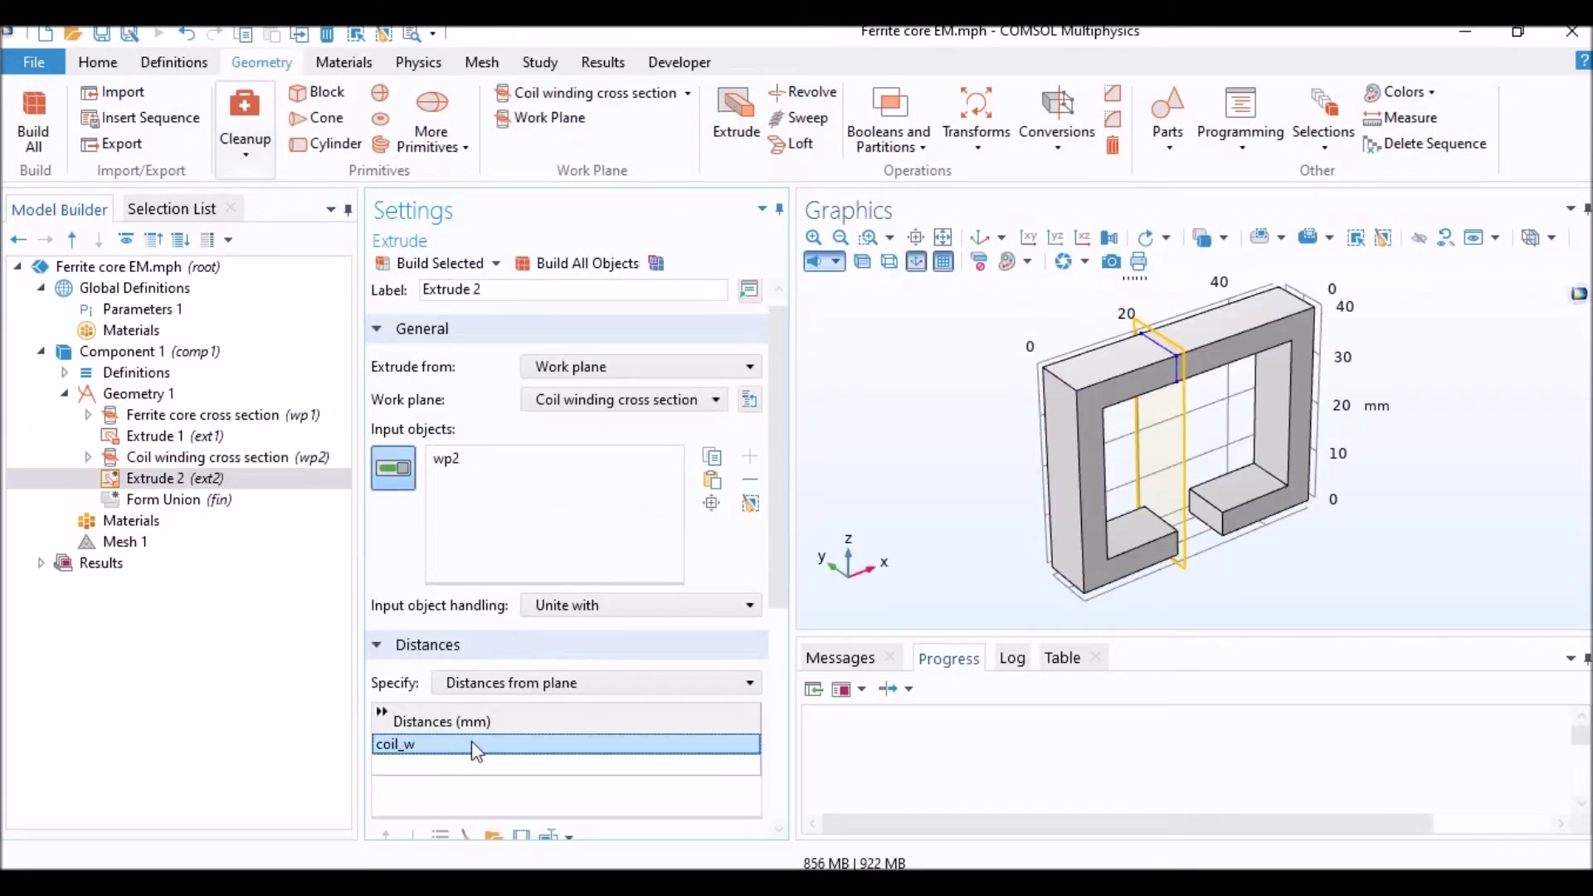
{"action": "left_click", "coordinate": [581, 263]}
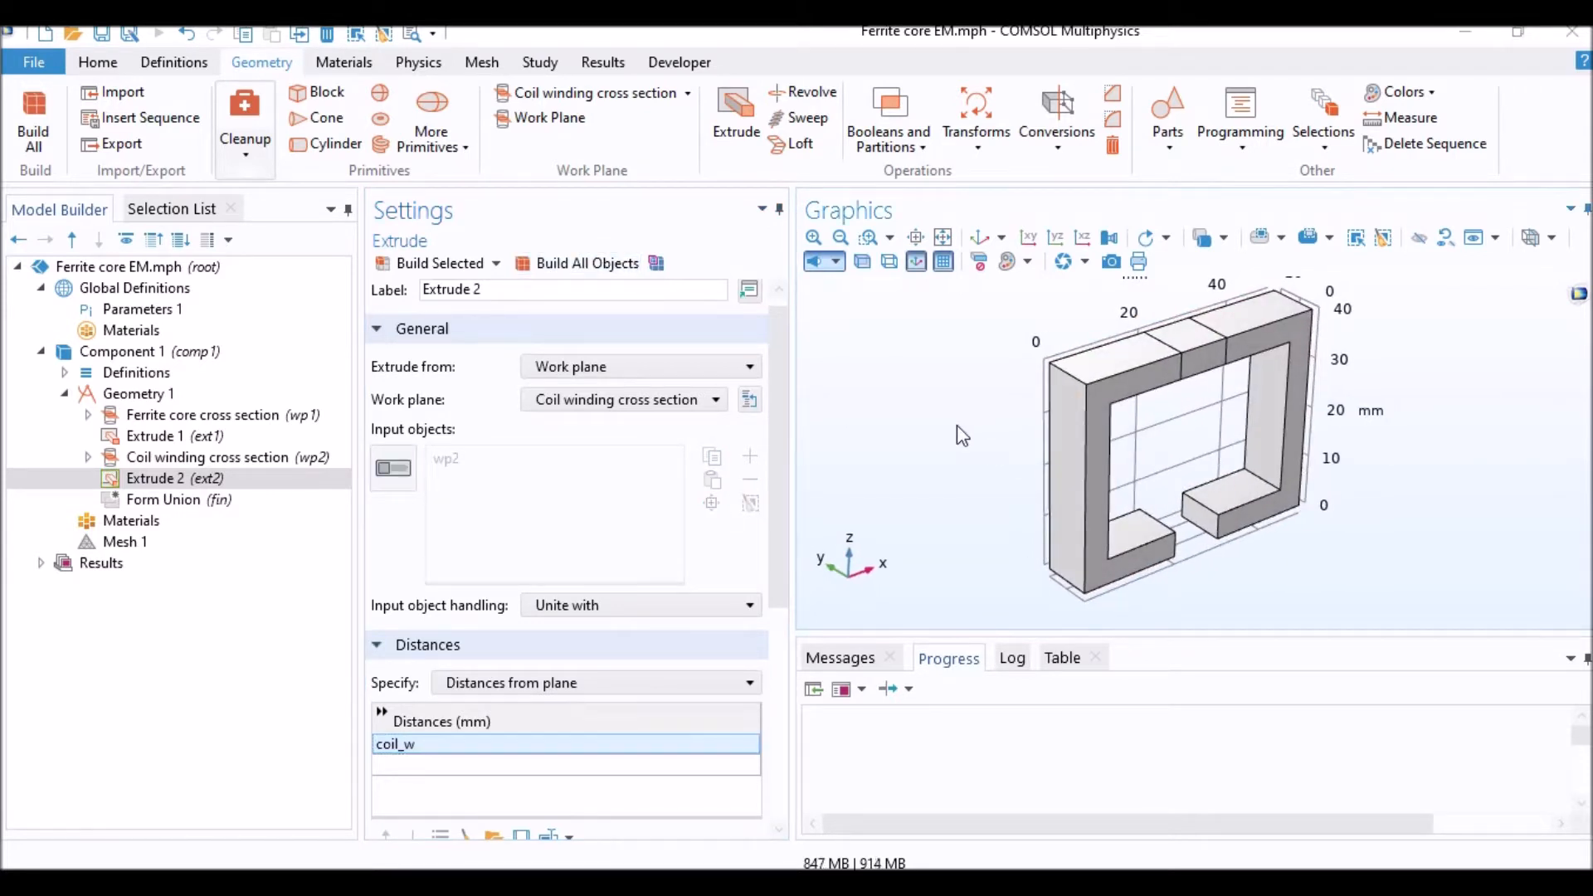
Step: Add a work plane labelled Coil input, face parallel to the front face of the coil winding, with a rotation of -90 degrees
{"action": "left_click", "coordinate": [570, 121]}
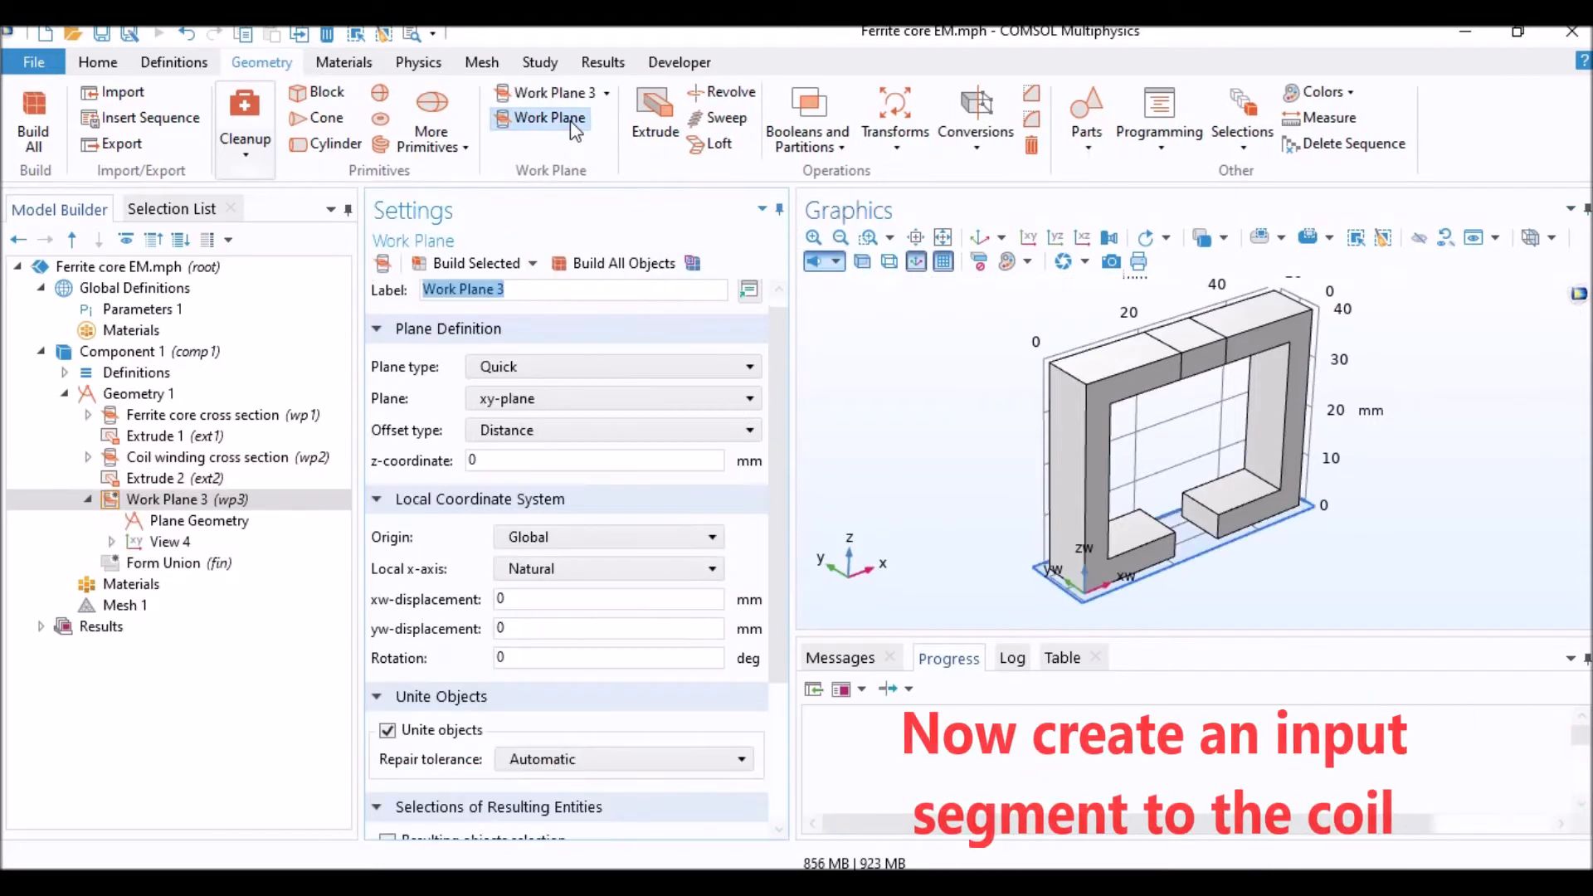
{"action": "type", "text": "Coil input"}
{"action": "left_click", "coordinate": [505, 366]}
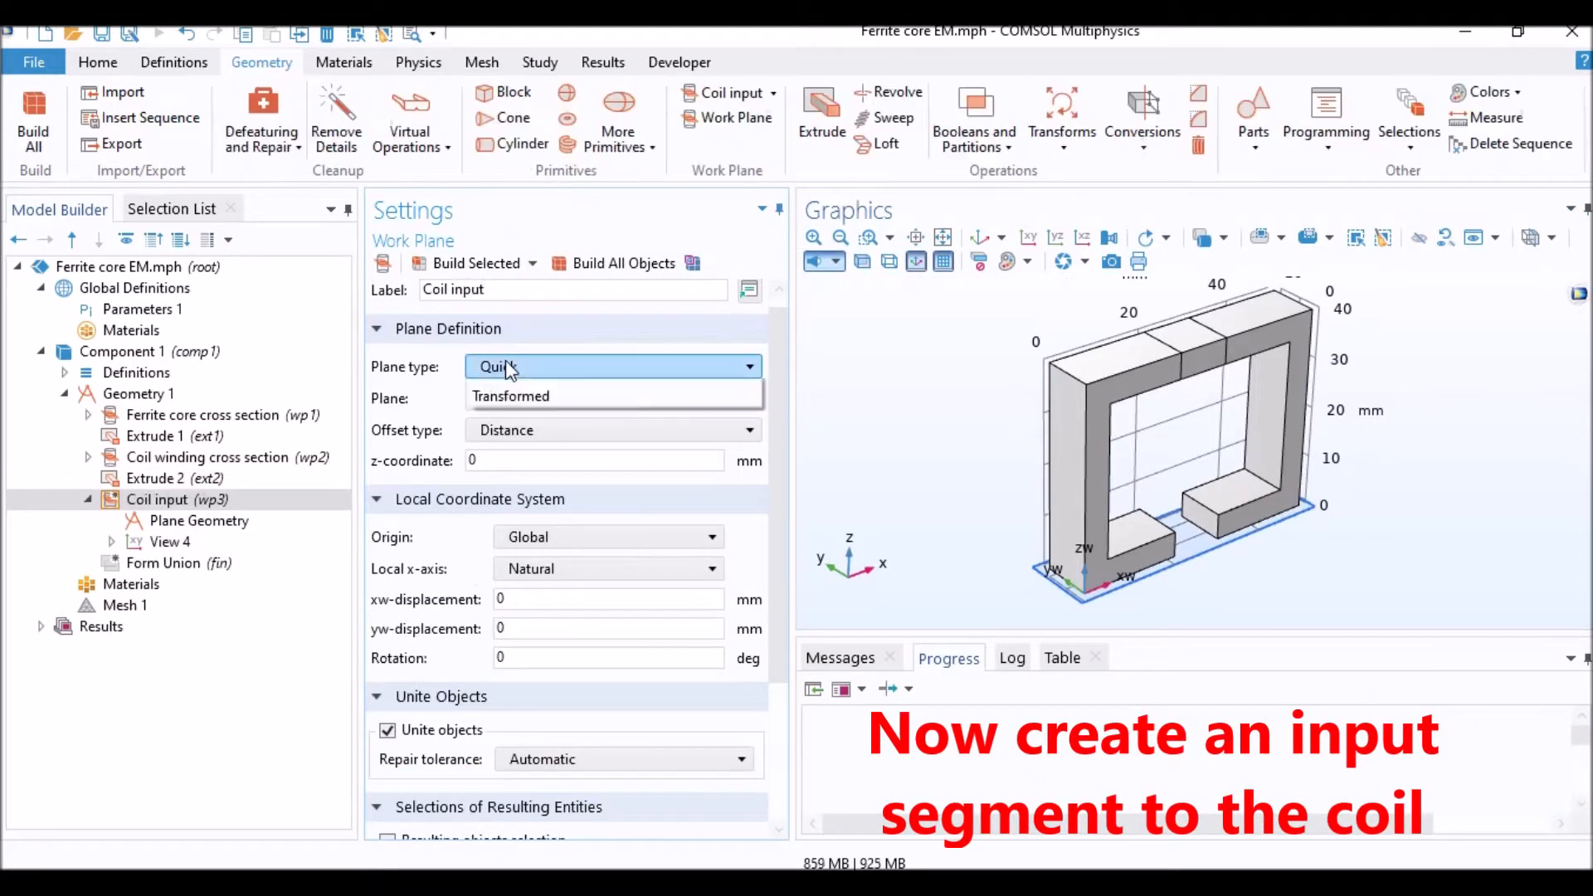
{"action": "left_click", "coordinate": [500, 415]}
{"action": "left_click", "coordinate": [1207, 355]}
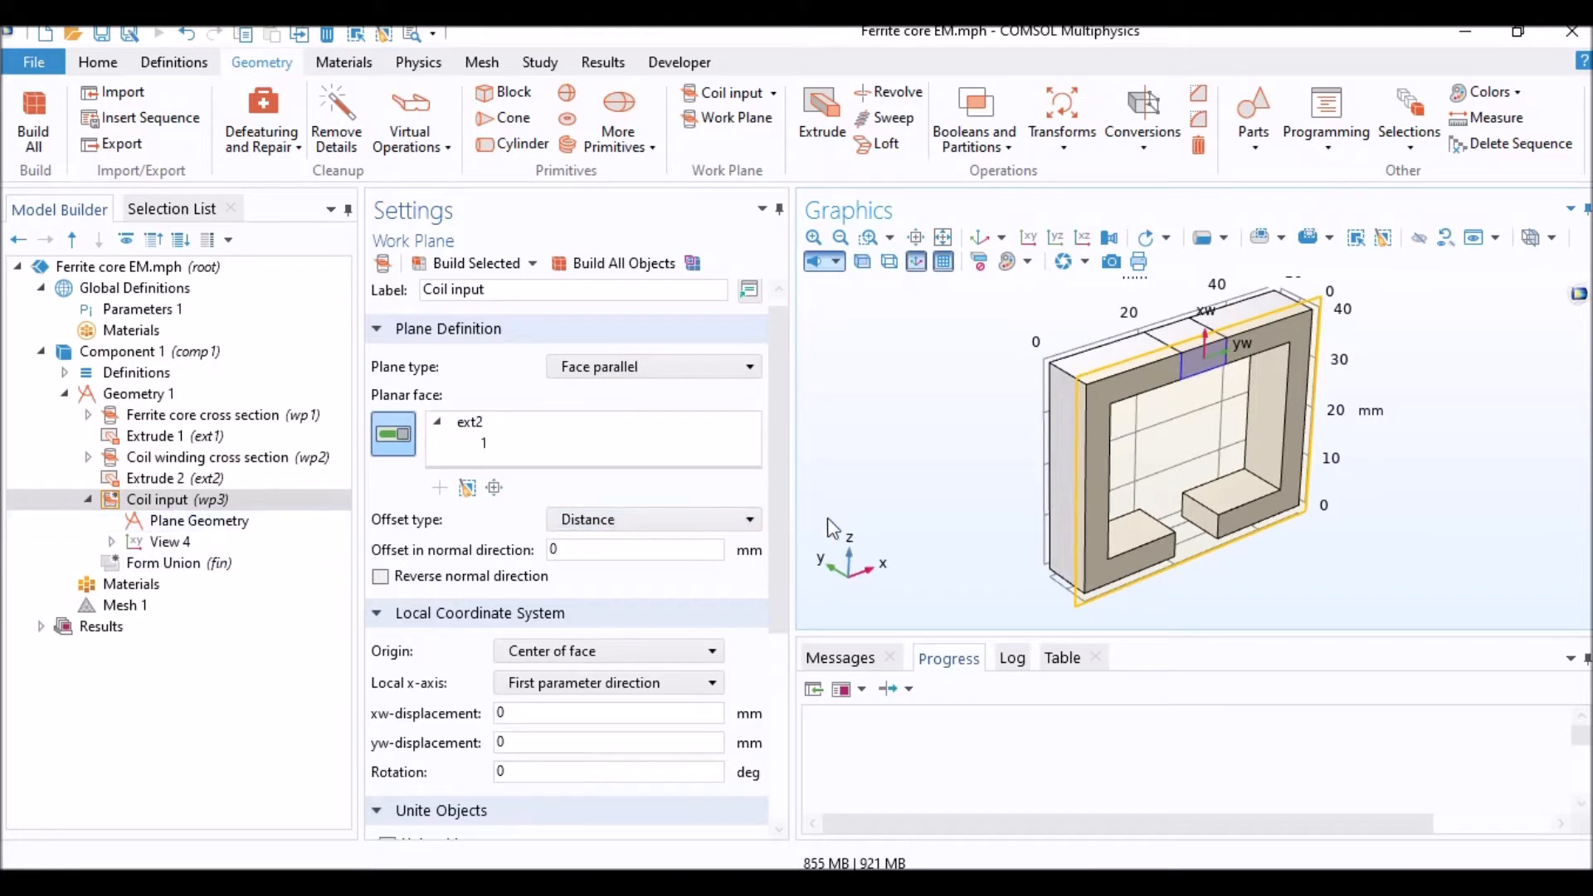
{"action": "double_click", "coordinate": [501, 772]}
{"action": "type", "text": "-9"}
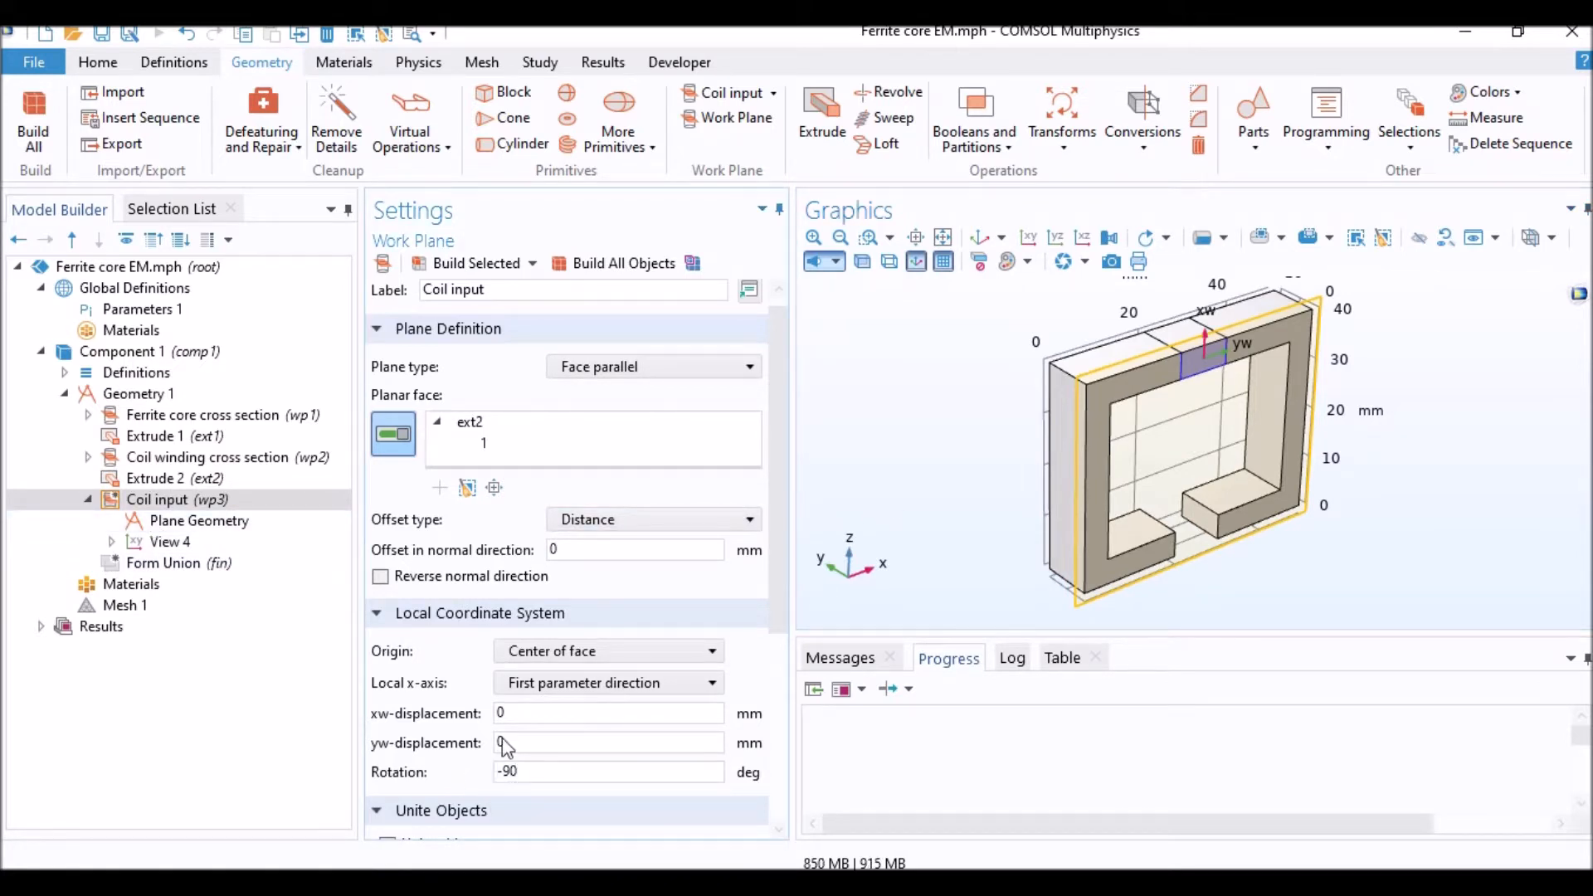
Step: Add a rectangle with width coil_w and height air_h/2 in the Coil input plane geometry and build it
{"action": "left_click", "coordinate": [234, 523]}
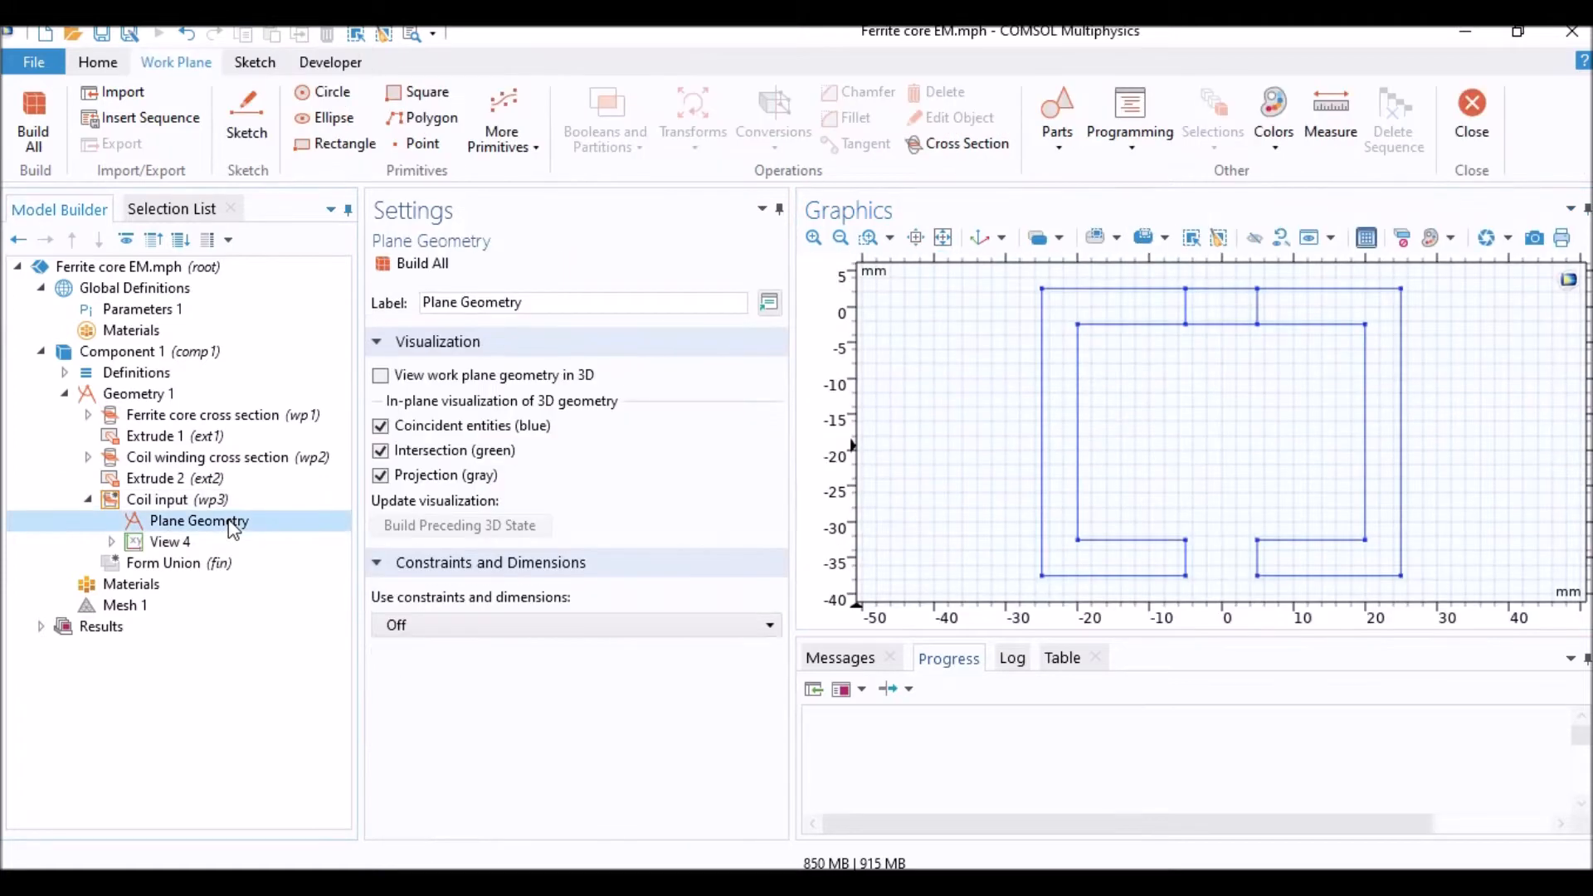
{"action": "left_click", "coordinate": [340, 146]}
{"action": "double_click", "coordinate": [437, 486]}
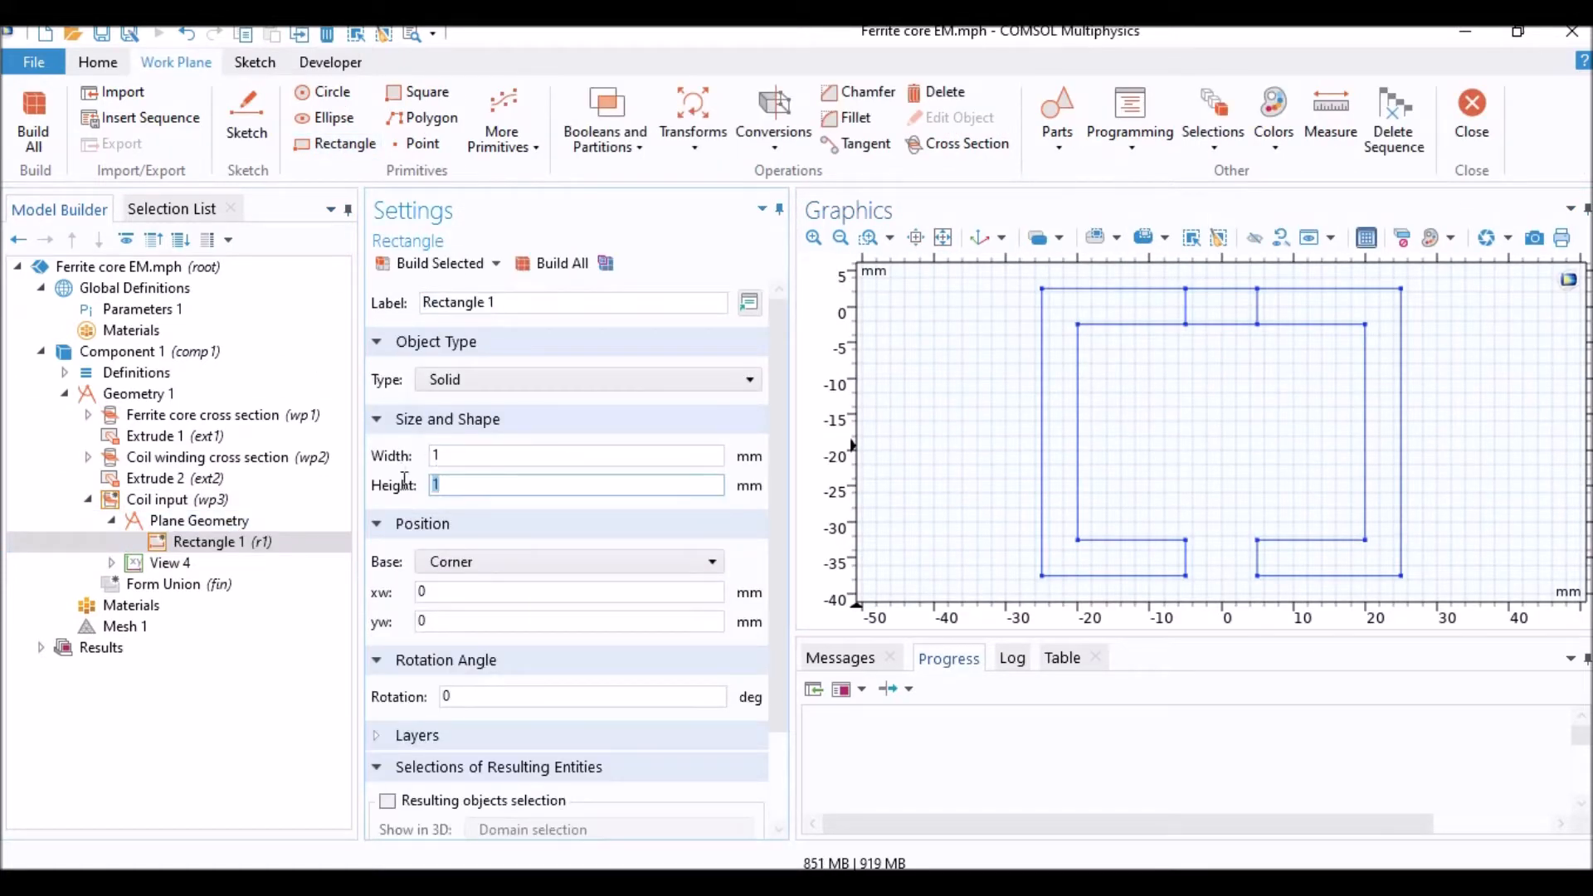
{"action": "double_click", "coordinate": [436, 455]}
{"action": "type", "text": "coil_w"}
{"action": "left_click", "coordinate": [551, 263]}
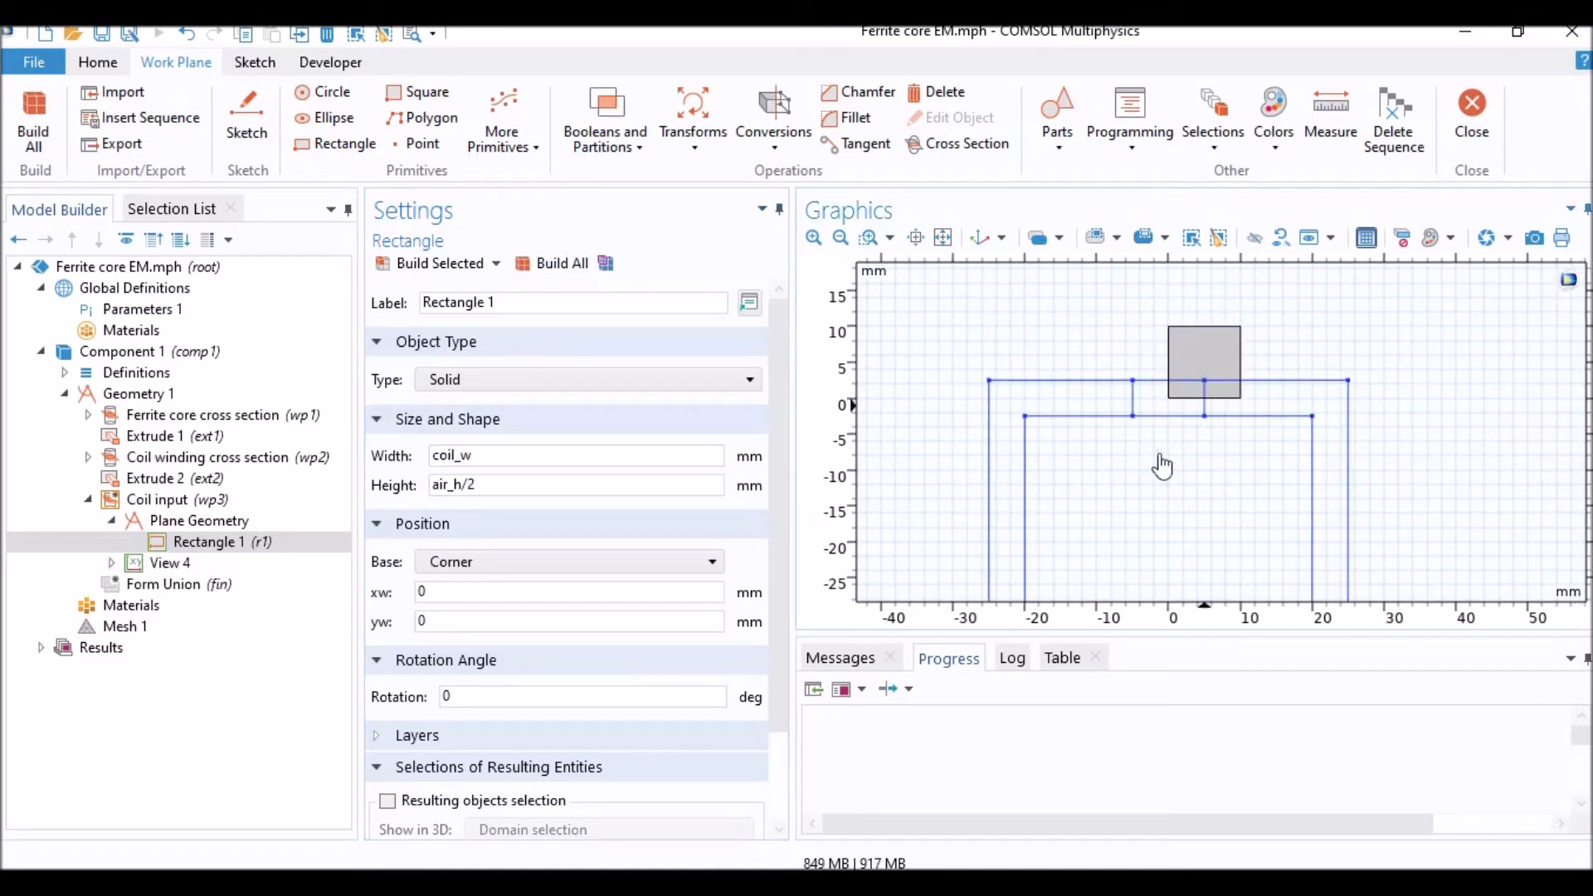
Step: Position the coil input rectangle at xw -coil_w/2 and yw thickness/2, then build it and the Coil input work plane
{"action": "double_click", "coordinate": [422, 593]}
{"action": "type", "text": "-coil_w/2"}
{"action": "key", "text": "Tab"}
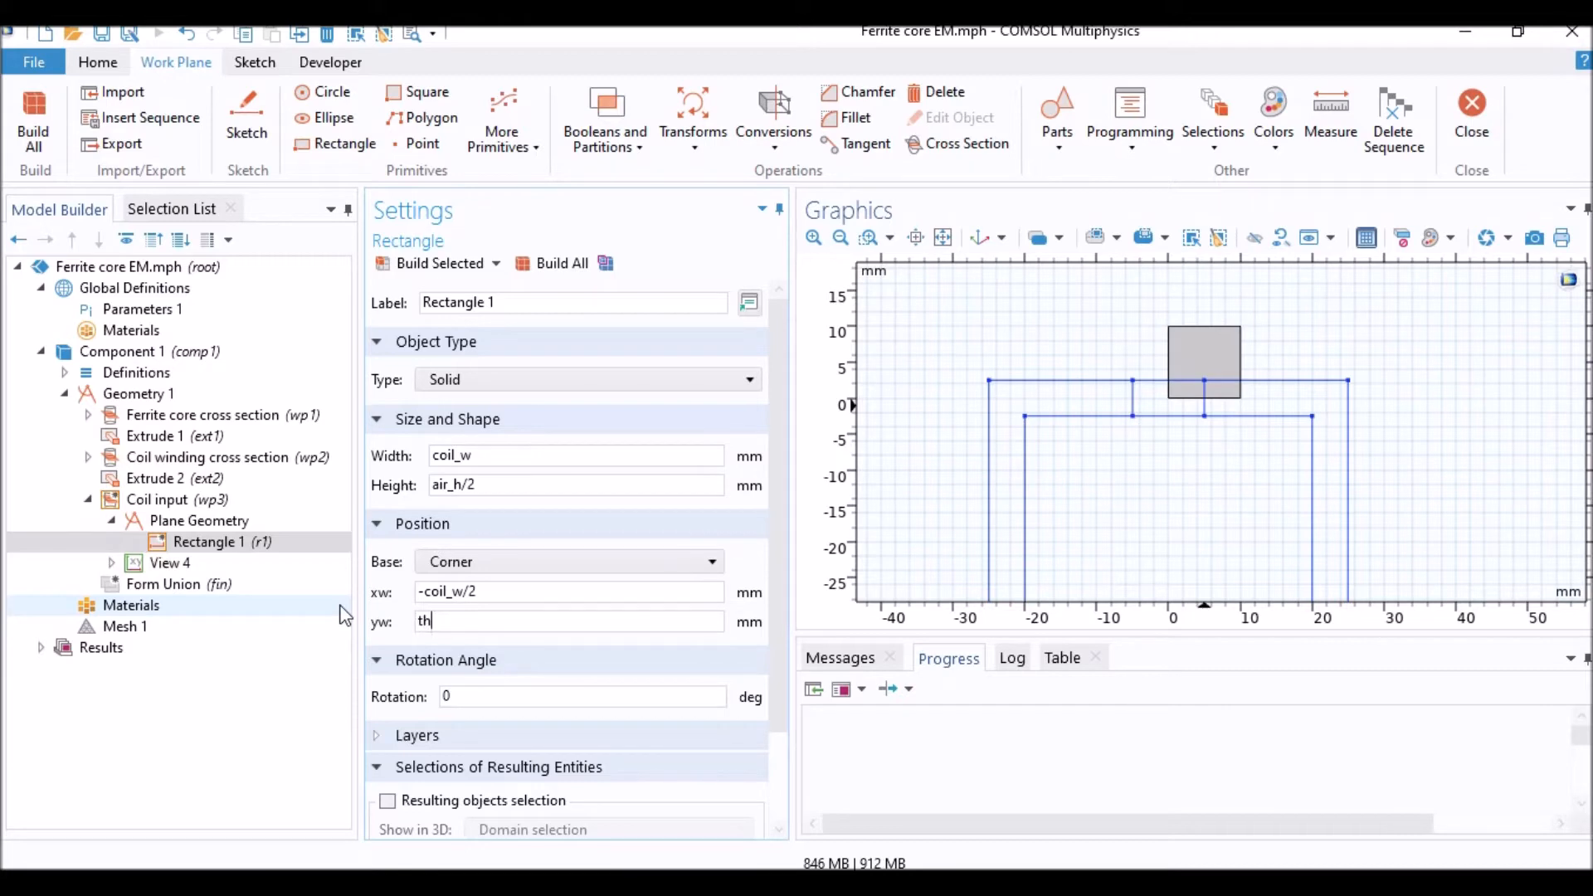
{"action": "left_click", "coordinate": [531, 264]}
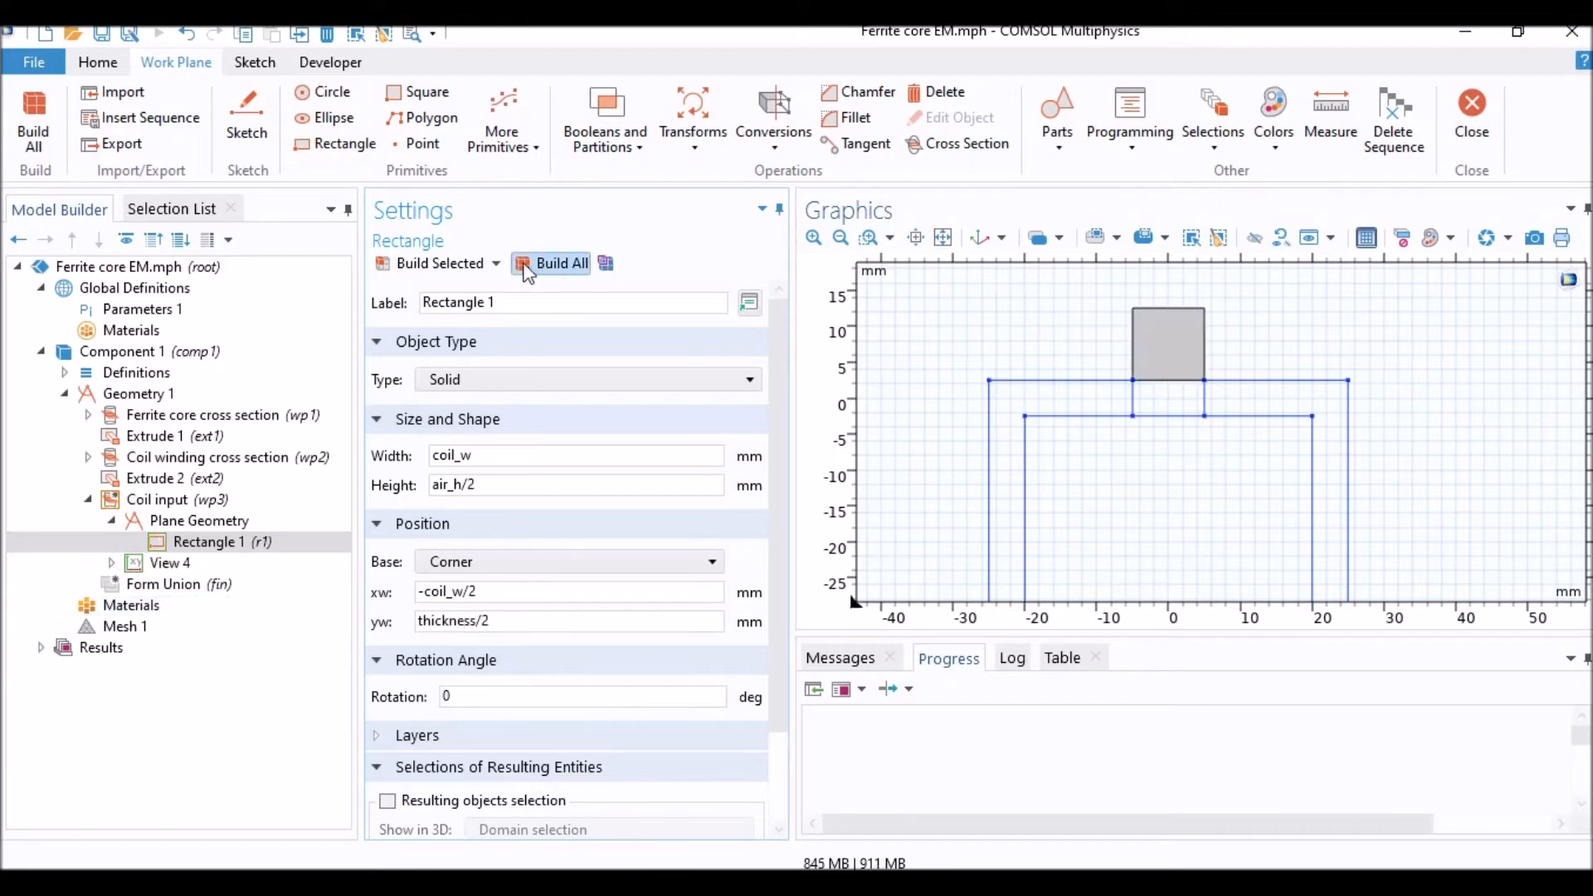
{"action": "left_click", "coordinate": [89, 499]}
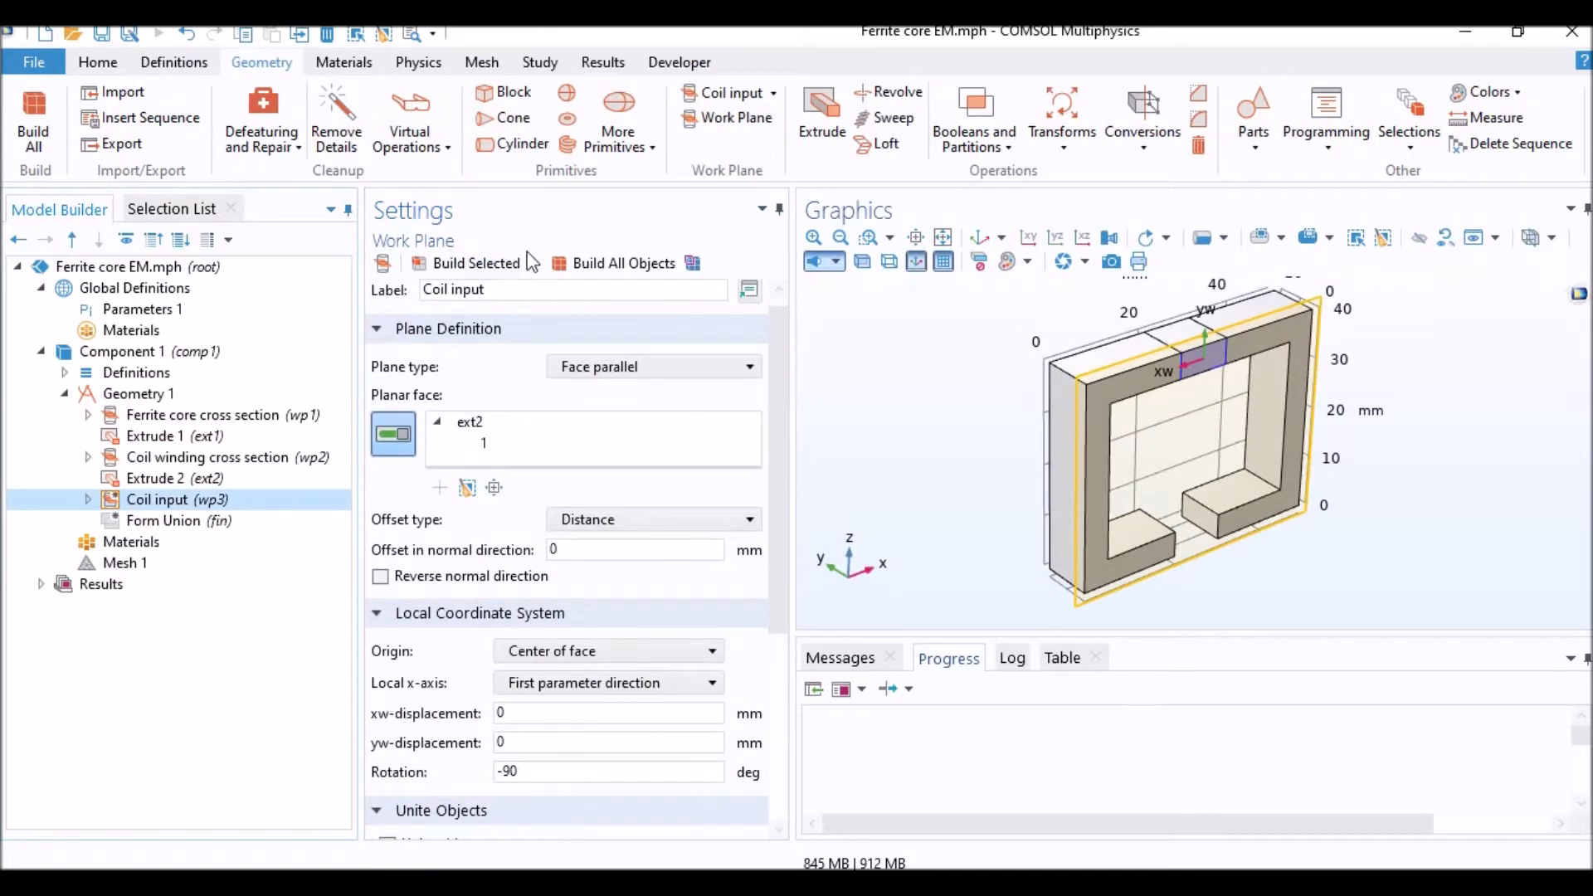
{"action": "scroll", "coordinate": [1172, 387], "scroll_direction": "up", "scroll_amount": 4}
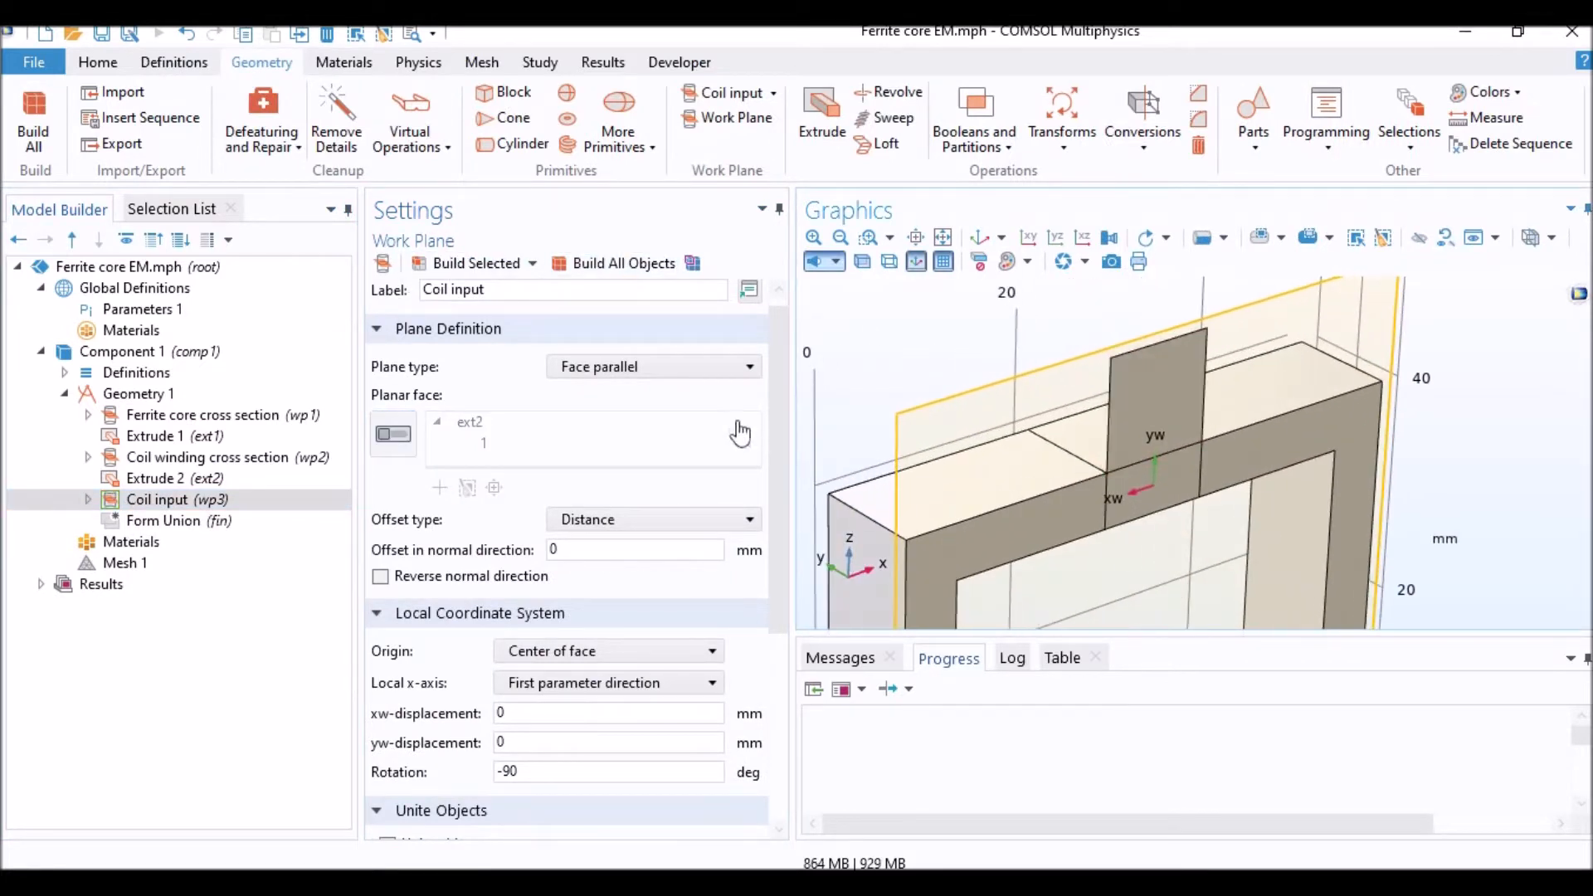
Step: Copy the coil input segment with a y displacement of 1 mm, build it, and label the operation Copy (coil output)
{"action": "left_click", "coordinate": [987, 150]}
{"action": "left_click", "coordinate": [1063, 136]}
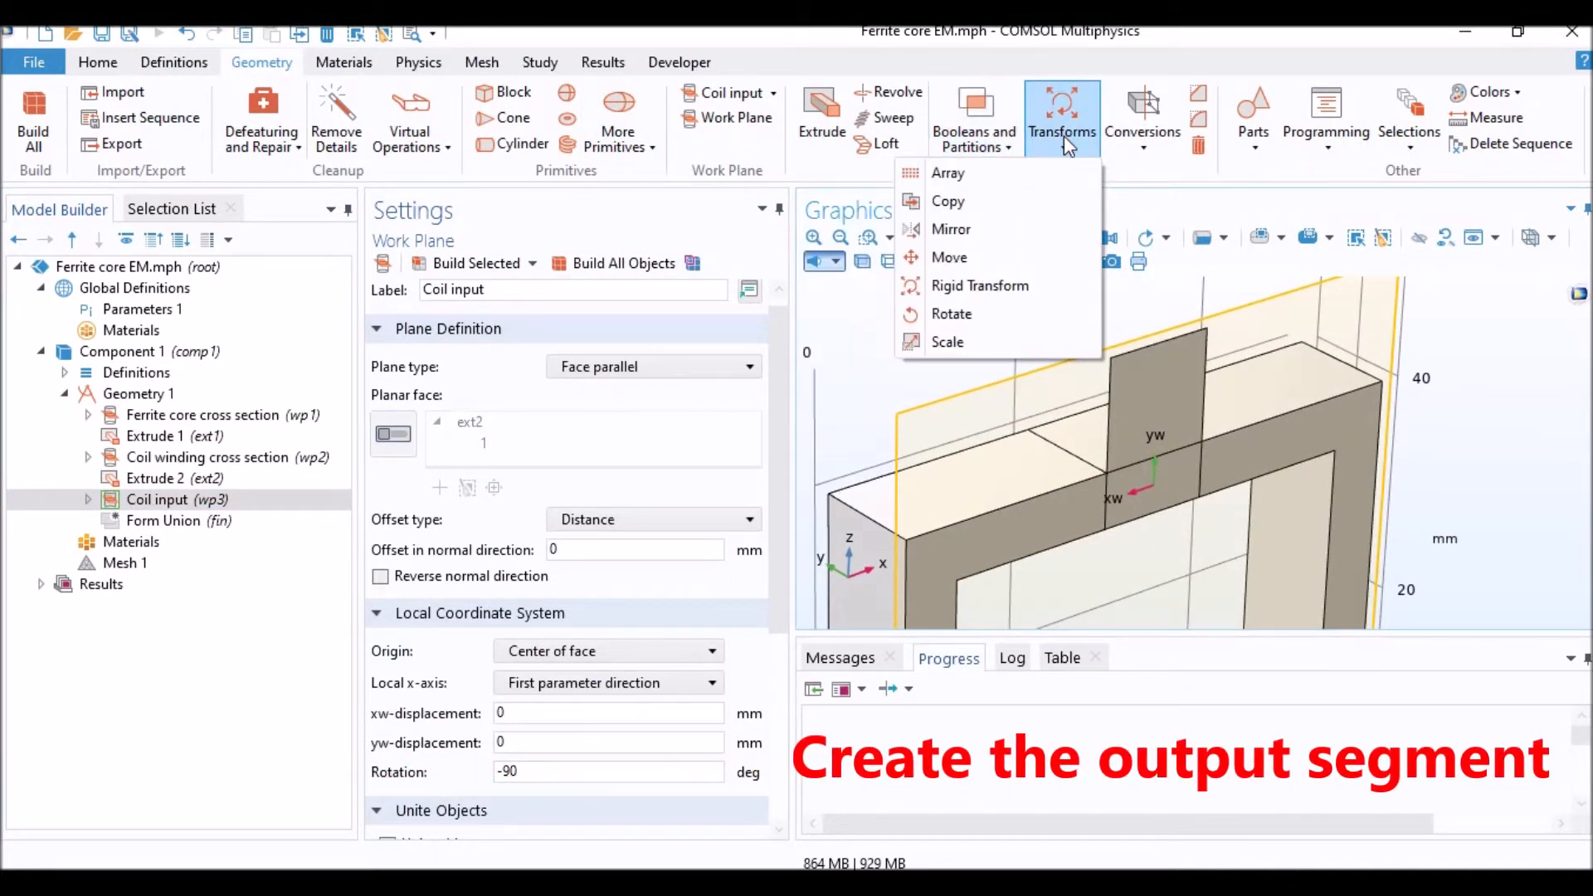
{"action": "left_click", "coordinate": [977, 205]}
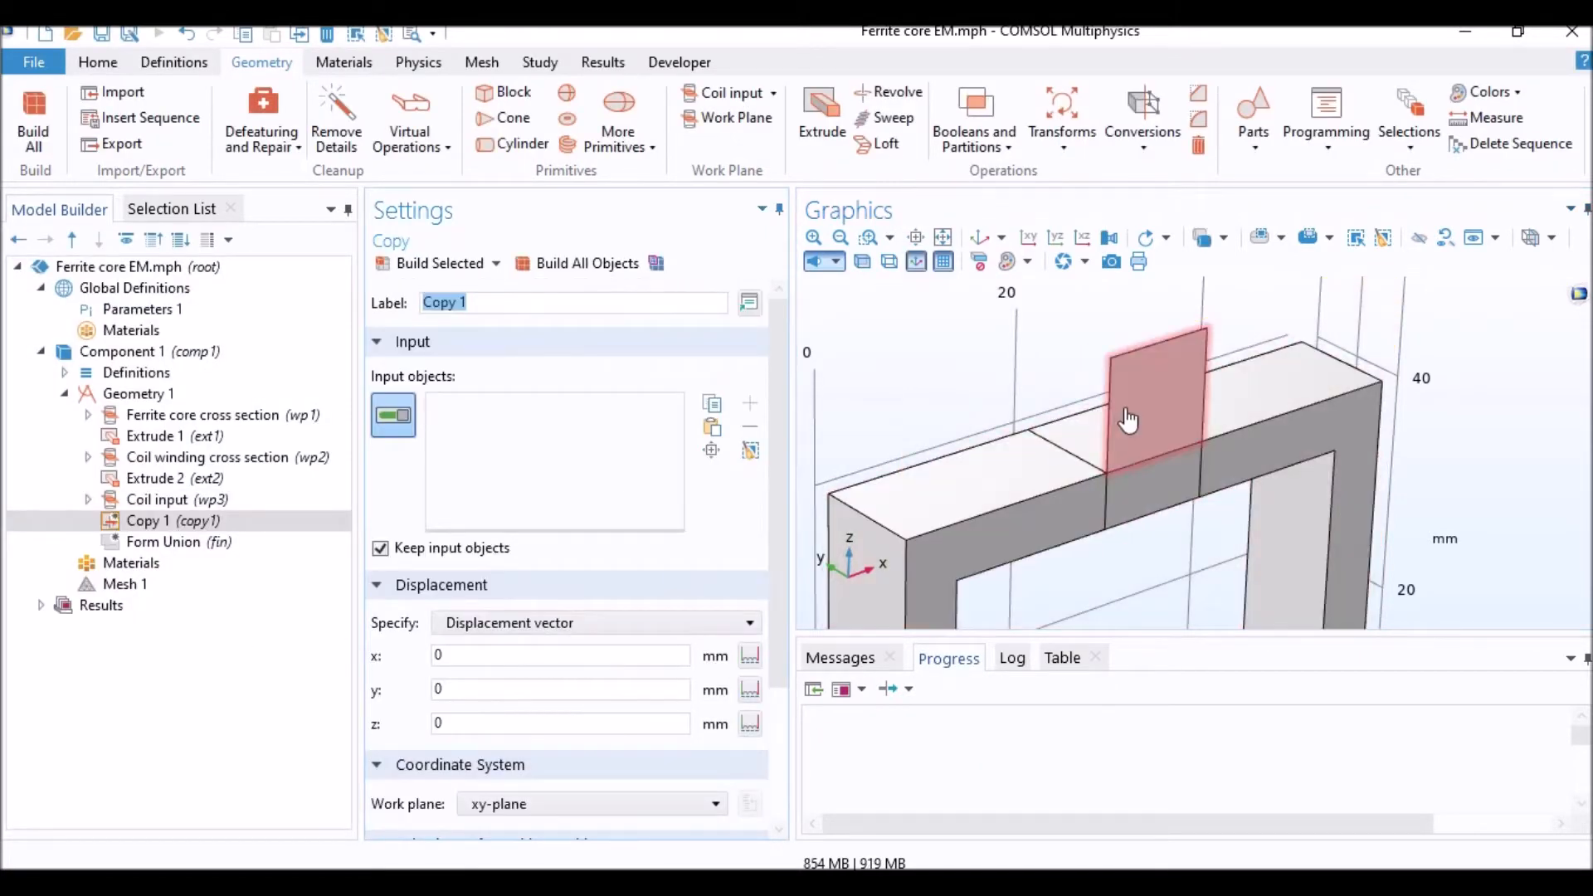
{"action": "left_click", "coordinate": [1125, 415]}
{"action": "left_click_drag", "start_coordinate": [455, 685], "coordinate": [375, 686]}
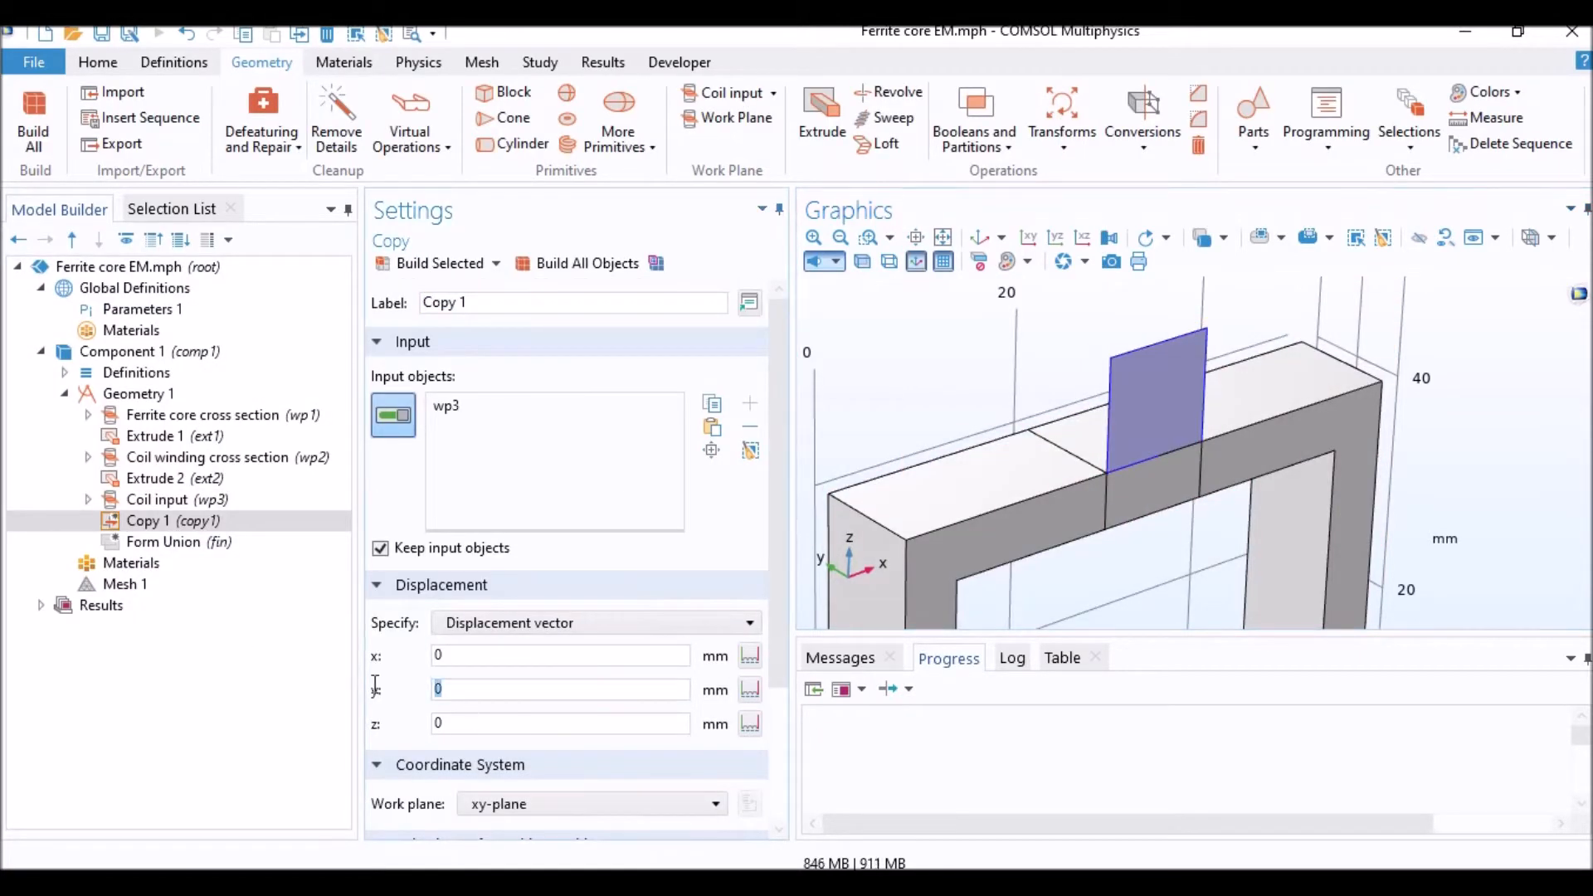
{"action": "type", "text": "1"}
{"action": "left_click", "coordinate": [595, 264]}
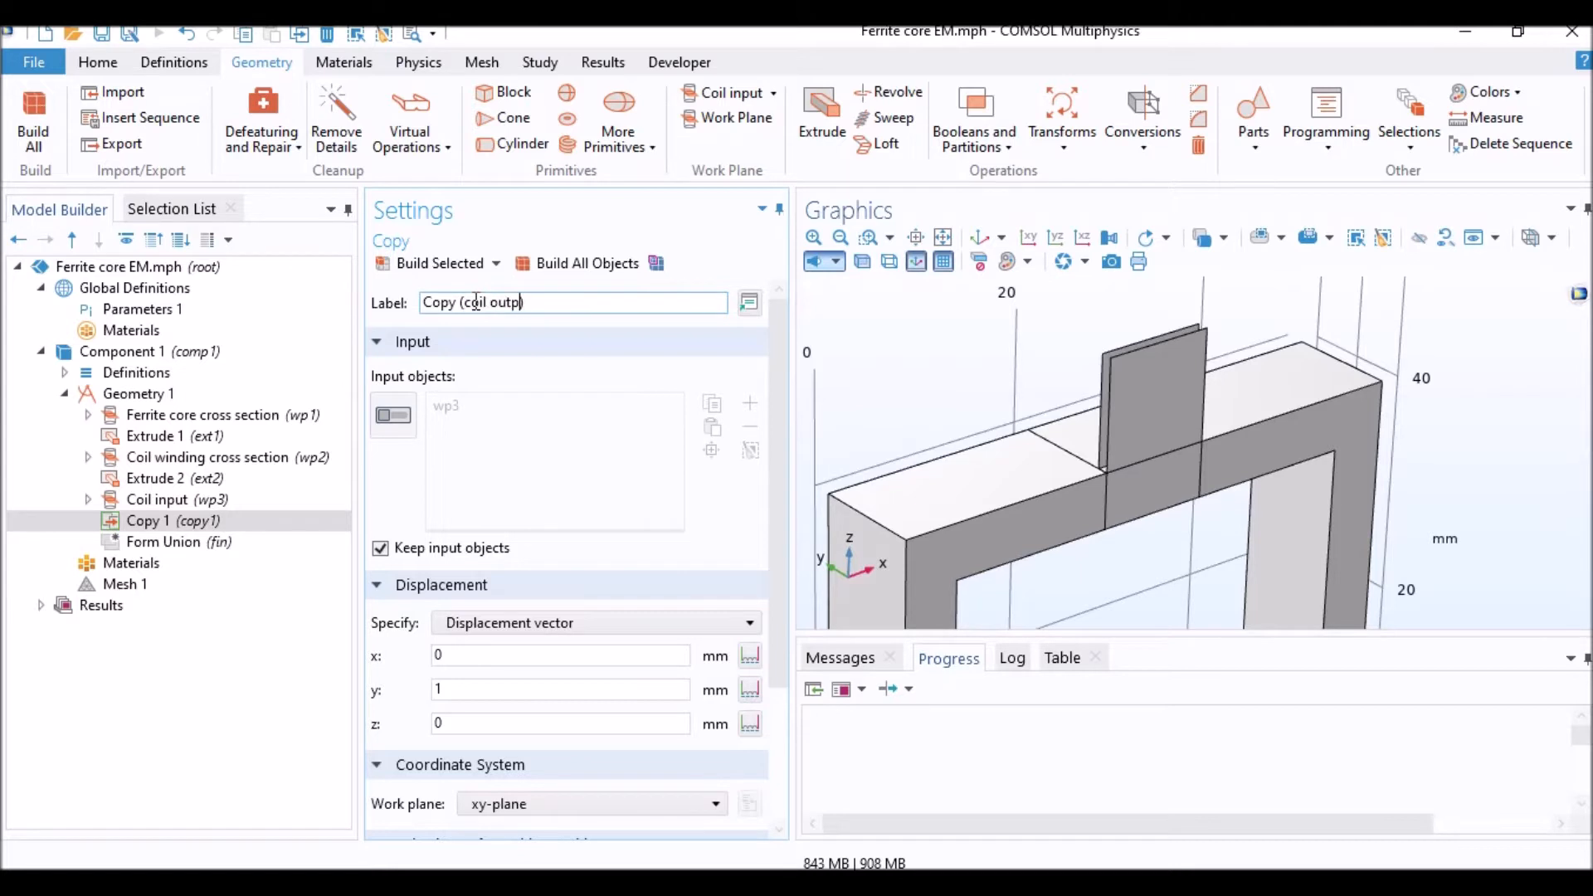
{"action": "key", "text": "Return"}
Step: Add a Fillet and select the inner and outer corner edges of the ferrite core as its input
{"action": "scroll", "coordinate": [1077, 446], "scroll_direction": "down", "scroll_amount": 4}
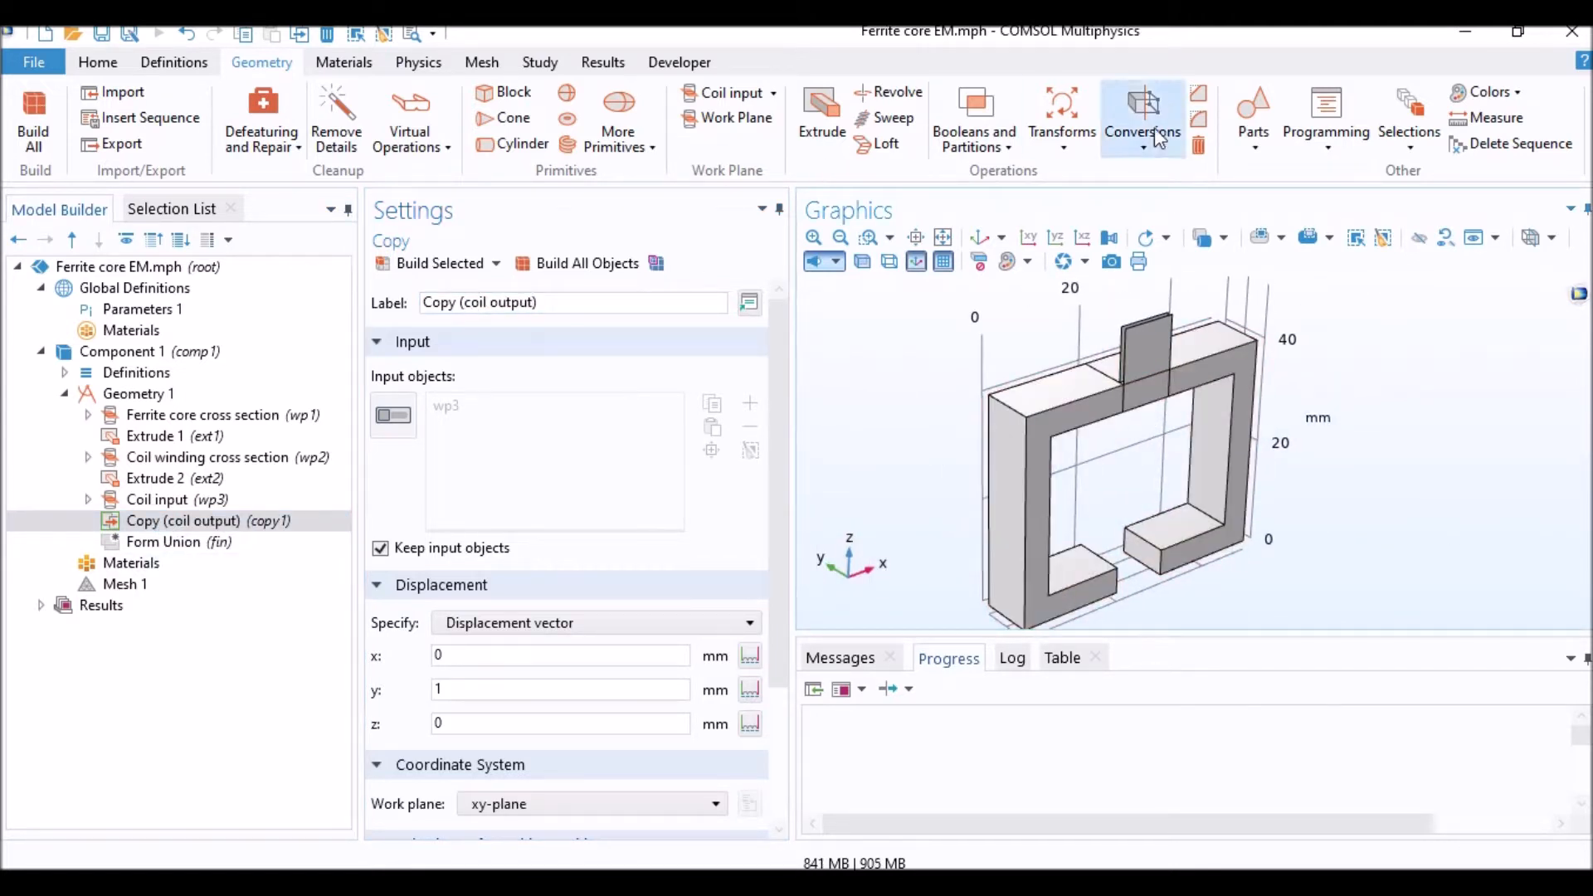
{"action": "left_click", "coordinate": [1205, 118]}
{"action": "left_click", "coordinate": [1025, 415]}
{"action": "left_click", "coordinate": [1006, 618]}
{"action": "left_click_drag", "start_coordinate": [1228, 419], "coordinate": [1112, 497]}
{"action": "left_click", "coordinate": [1311, 540]}
{"action": "left_click", "coordinate": [1078, 576]}
{"action": "left_click", "coordinate": [888, 261]}
{"action": "left_click", "coordinate": [1006, 424]}
{"action": "left_click", "coordinate": [1202, 361]}
{"action": "left_click", "coordinate": [1273, 528]}
{"action": "left_click_drag", "start_coordinate": [1195, 452], "coordinate": [660, 552]}
Step: Set the radius of the core's corner fillets to the parameter fillet and build all objects
{"action": "left_click_drag", "start_coordinate": [465, 596], "coordinate": [377, 593]}
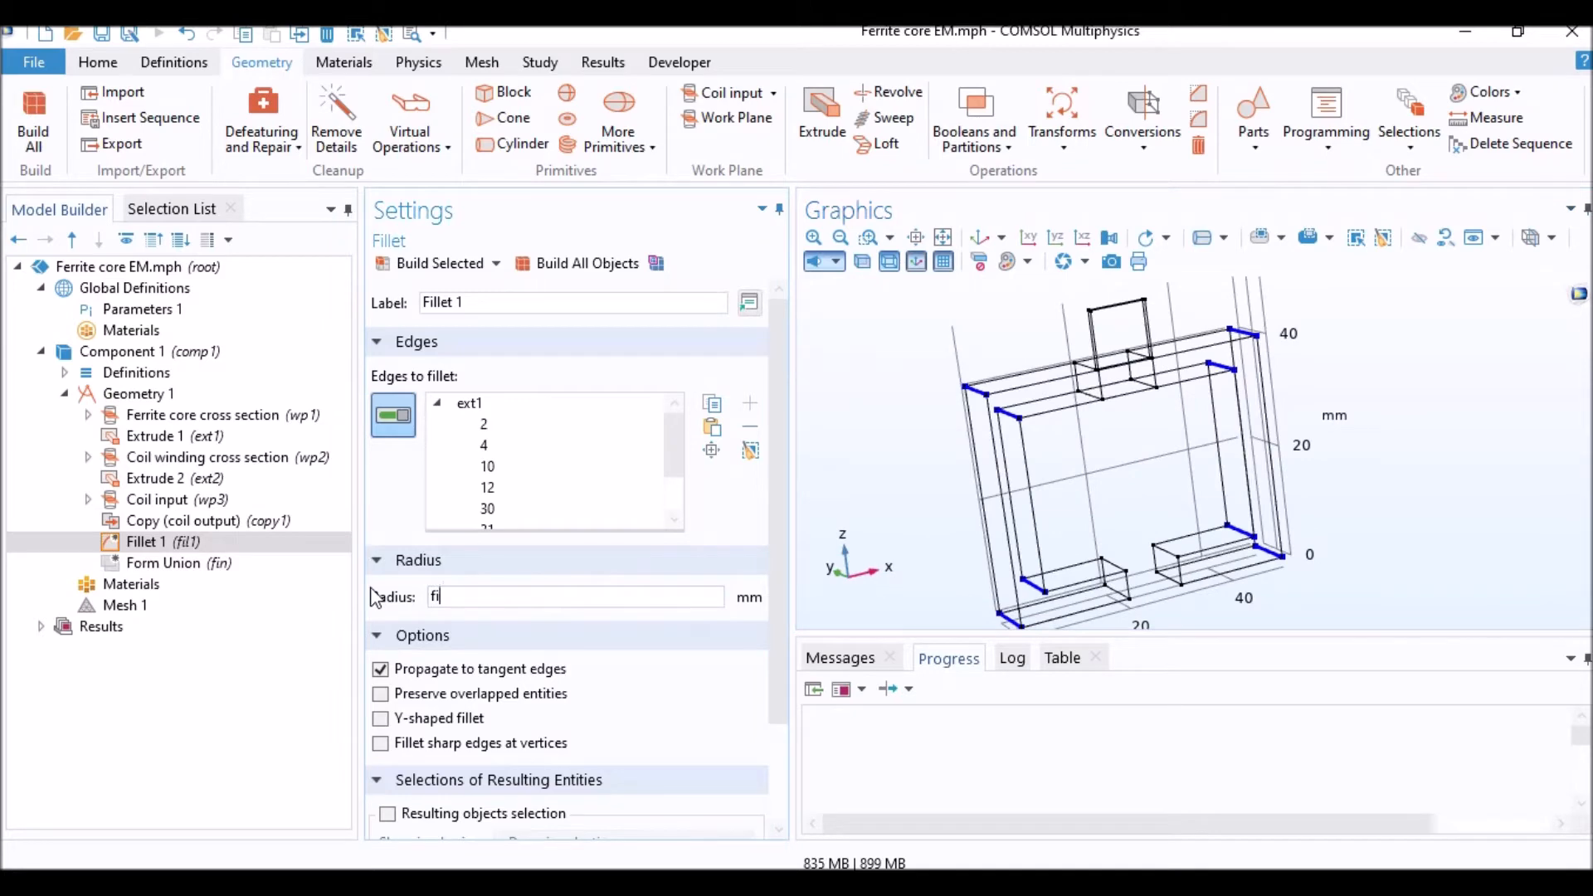
{"action": "type", "text": "fillet"}
{"action": "left_click", "coordinate": [581, 264]}
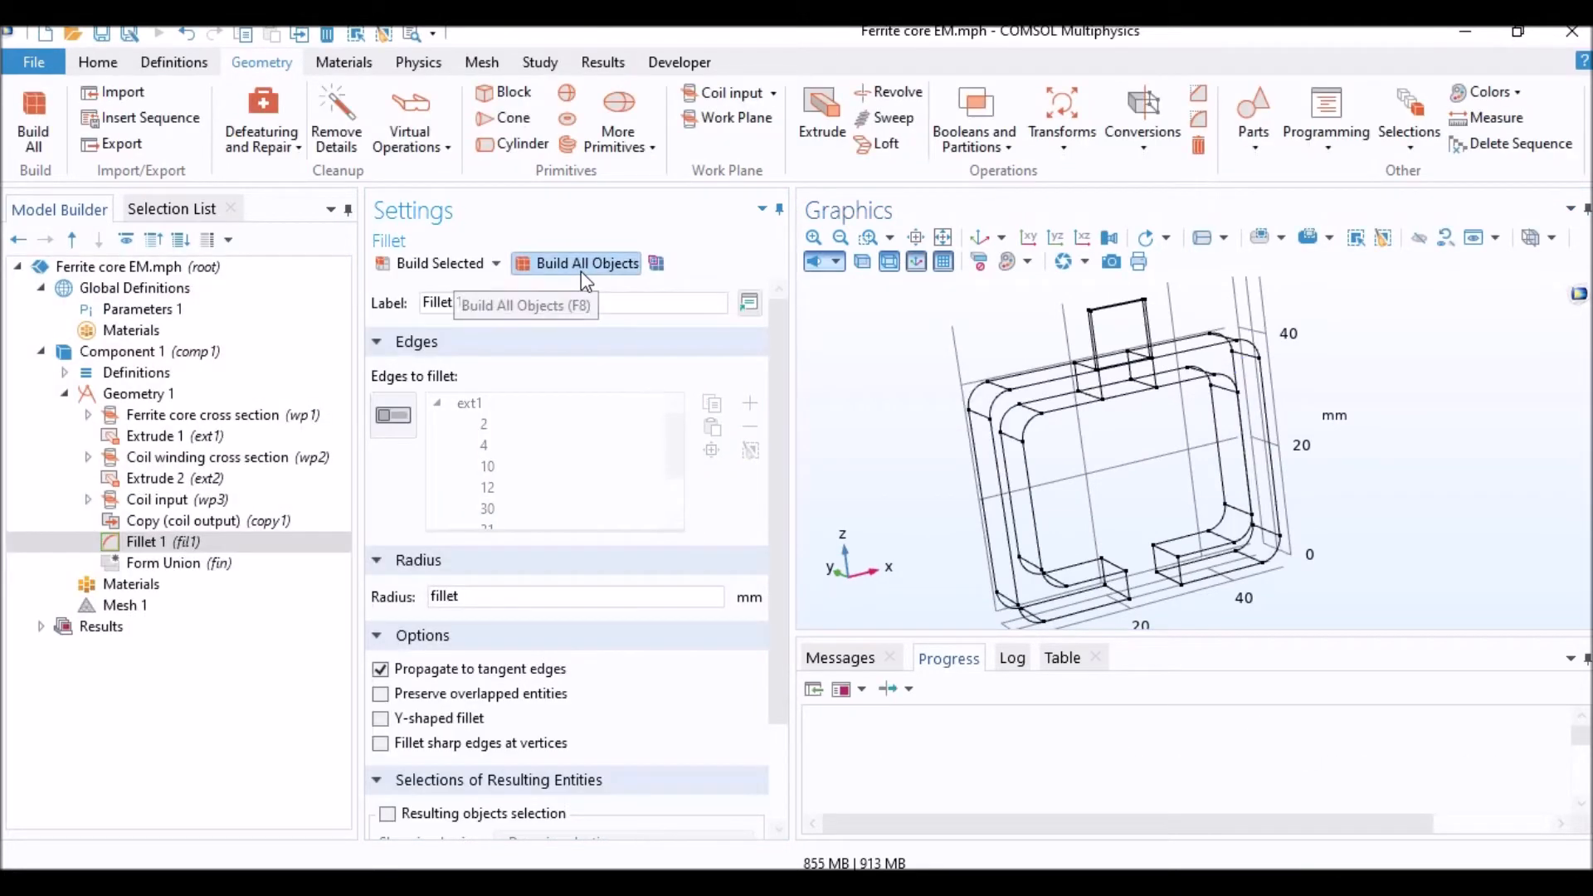
{"action": "right_click_drag", "start_coordinate": [973, 414], "coordinate": [999, 456]}
{"action": "left_click_drag", "start_coordinate": [999, 457], "coordinate": [1006, 442]}
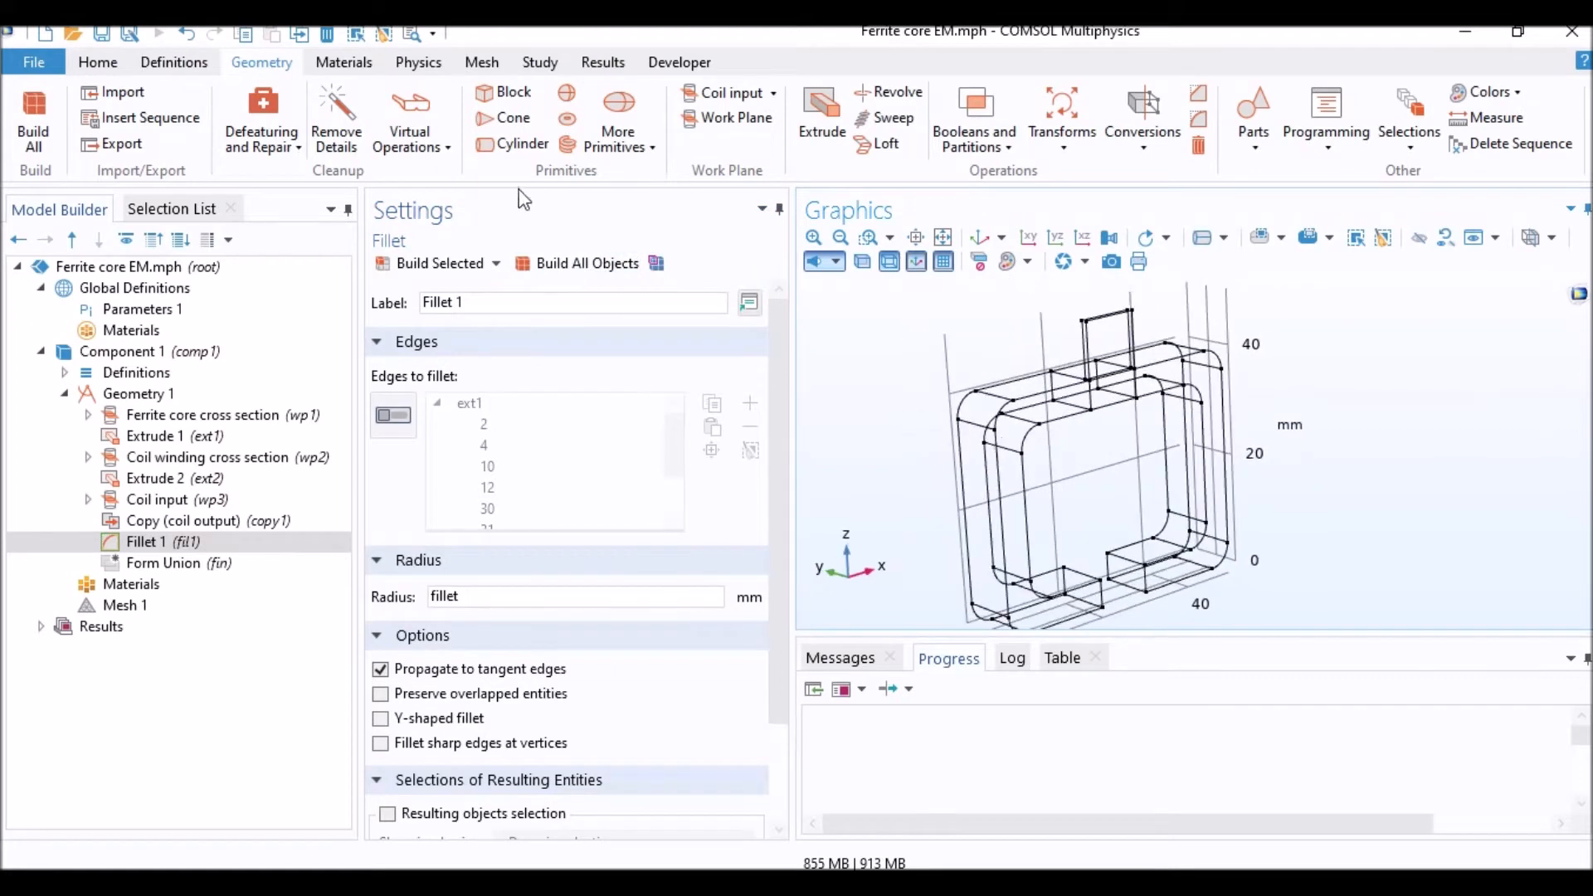
Step: Add a block labelled Air space and set its width to width+air_w
{"action": "left_click", "coordinate": [507, 93]}
{"action": "type", "text": "Air space"}
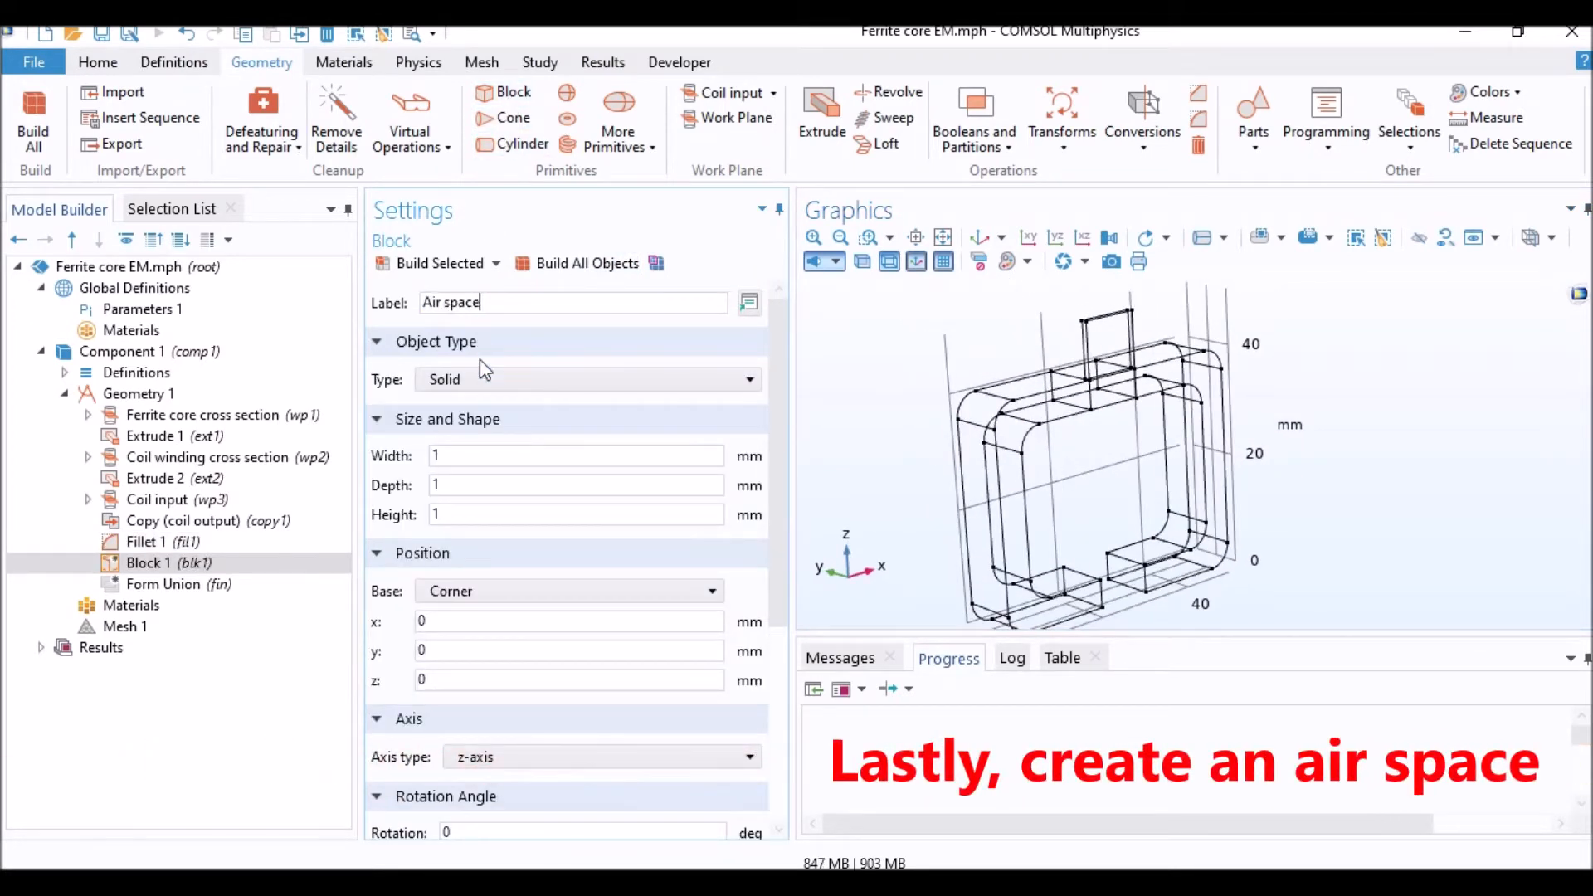
{"action": "left_click_drag", "start_coordinate": [443, 456], "coordinate": [394, 460]}
{"action": "left_click_drag", "start_coordinate": [442, 511], "coordinate": [413, 510]}
{"action": "left_click_drag", "start_coordinate": [445, 456], "coordinate": [365, 432]}
{"action": "type", "text": "width+air_w"}
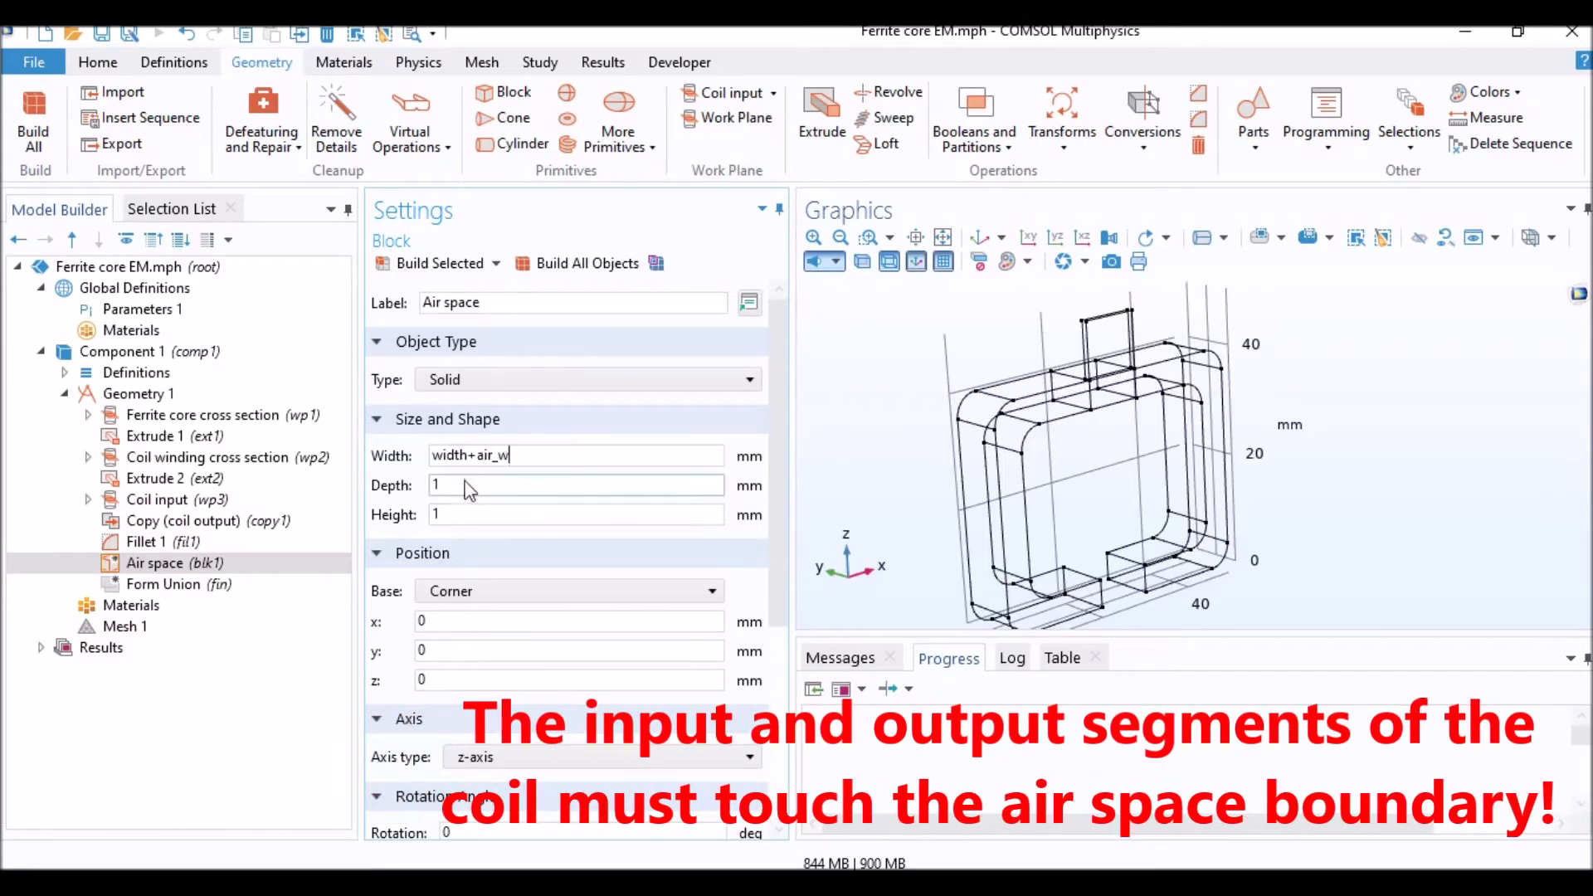
Step: Set the air space block's depth to extrusion+air_d and height to height+air_h, and build all objects
{"action": "left_click_drag", "start_coordinate": [462, 485], "coordinate": [385, 490]}
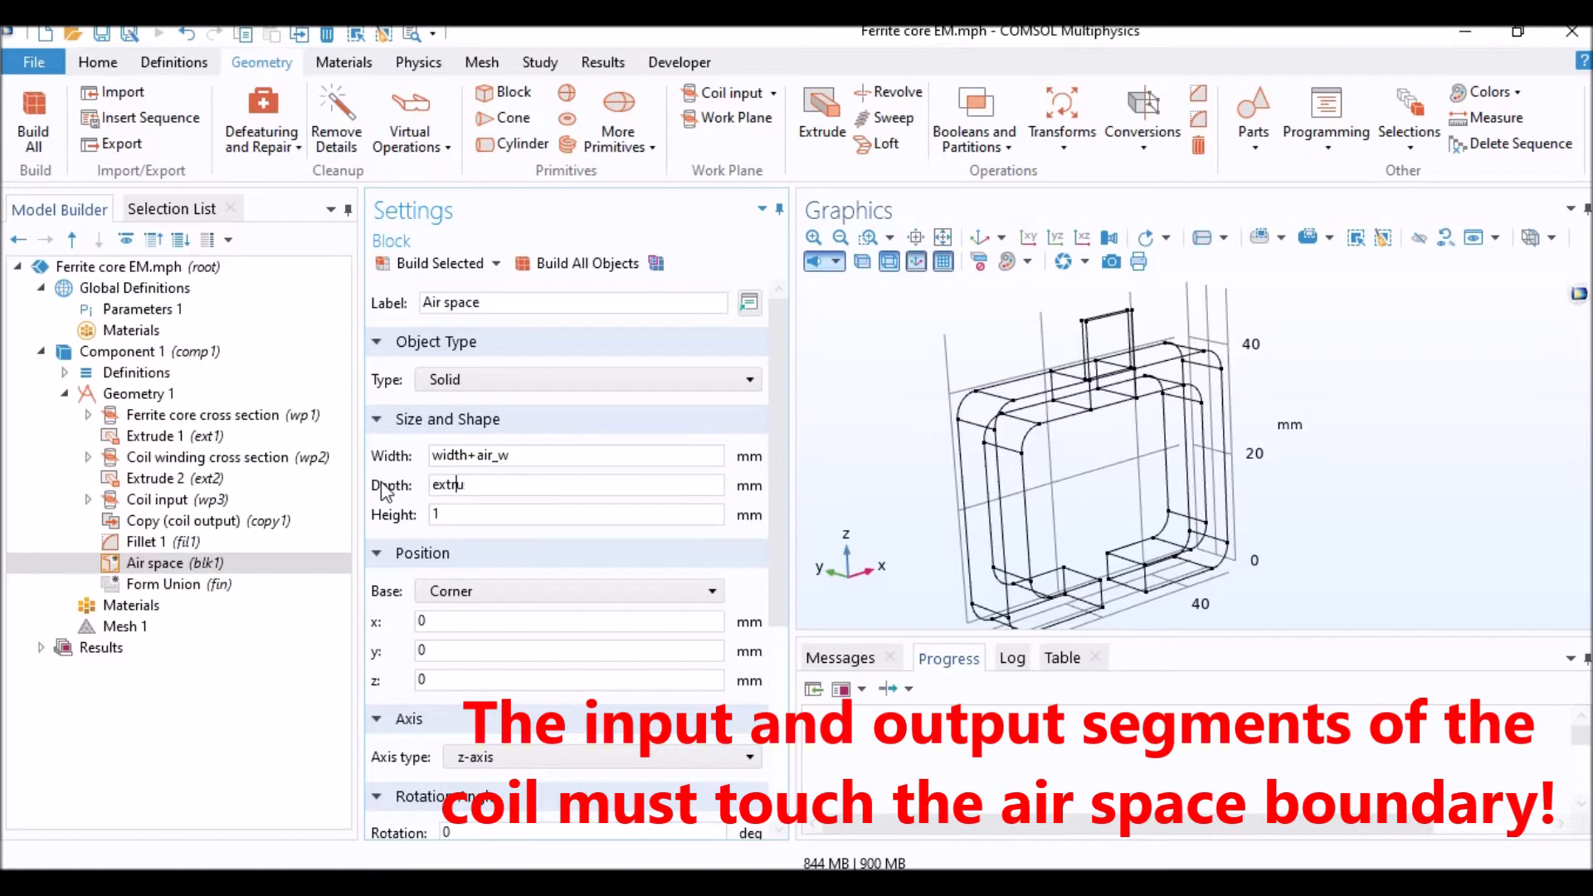
{"action": "left_click_drag", "start_coordinate": [443, 517], "coordinate": [416, 520]}
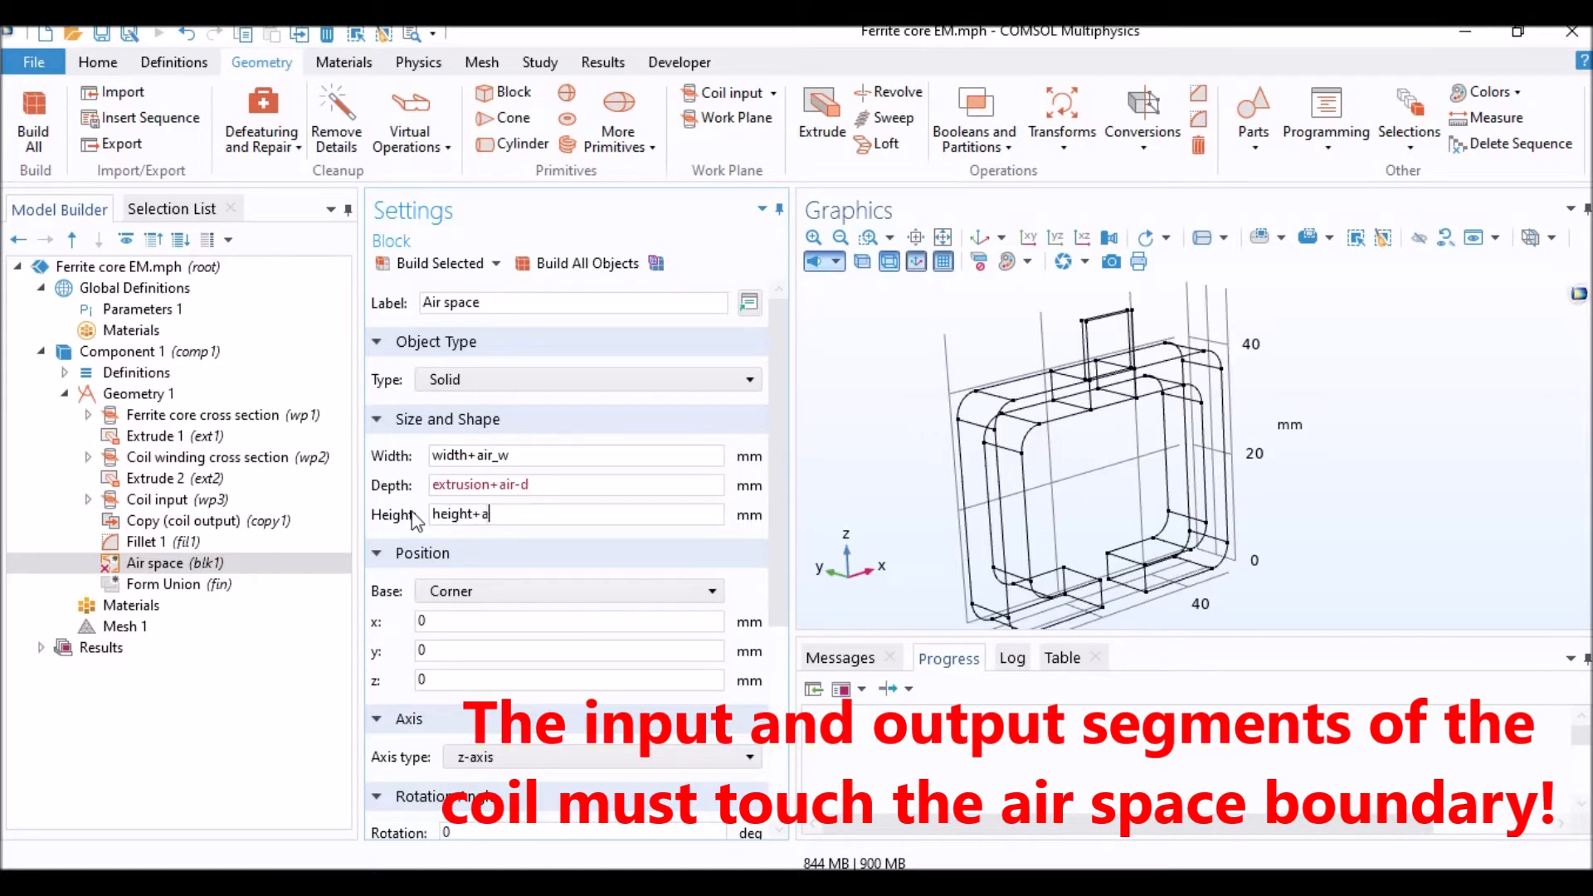
{"action": "left_click", "coordinate": [521, 485]}
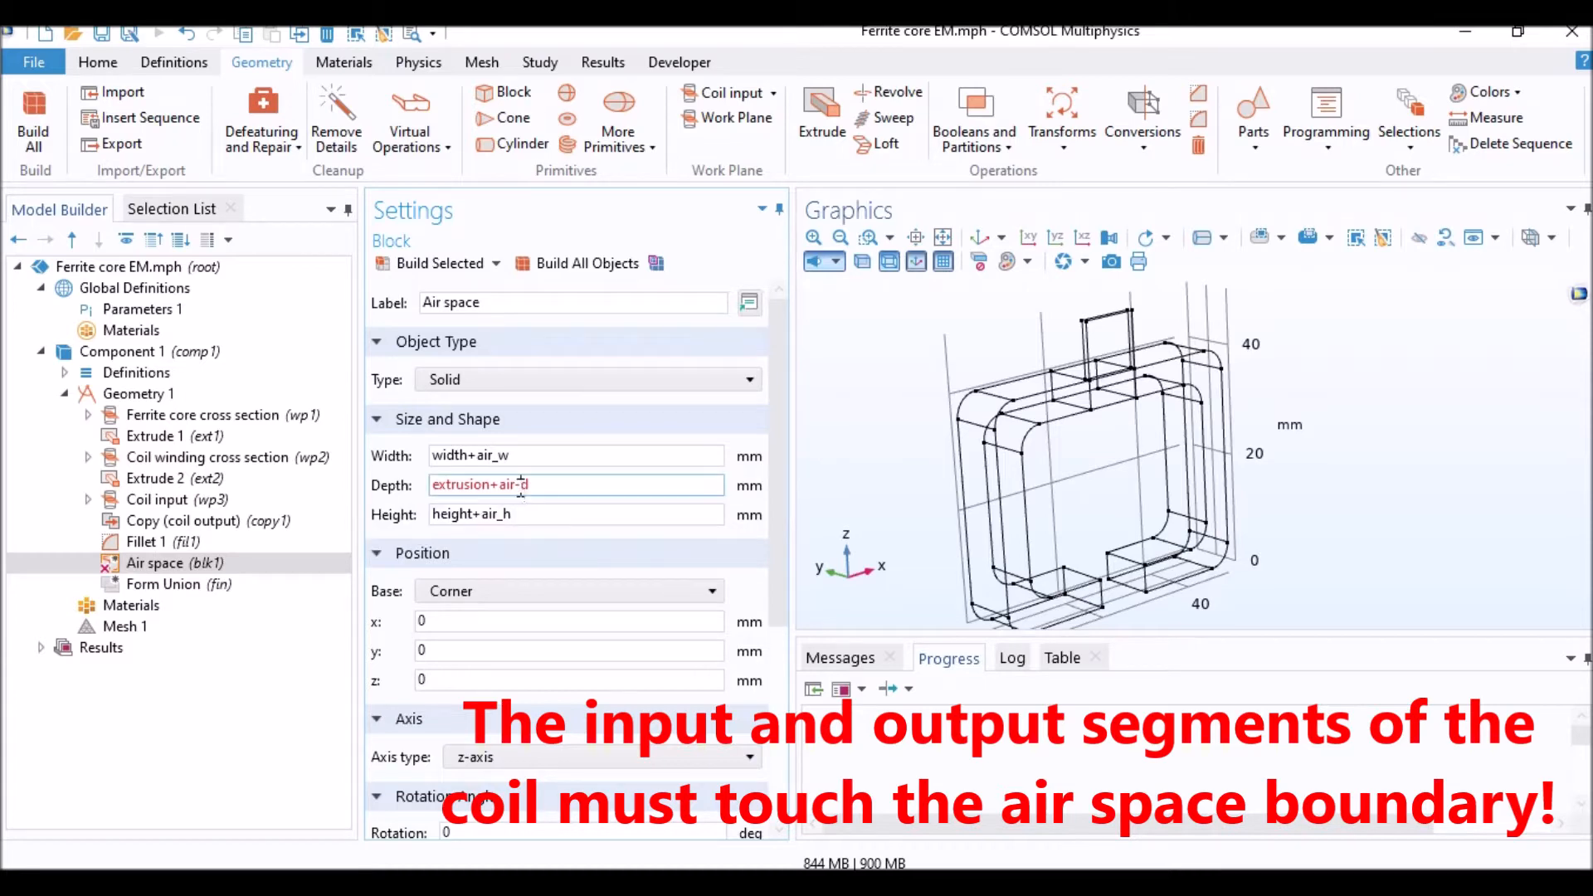
{"action": "left_click", "coordinate": [592, 264]}
{"action": "scroll", "coordinate": [973, 380], "scroll_direction": "down", "scroll_amount": 2}
{"action": "right_click_drag", "start_coordinate": [1008, 358], "coordinate": [1048, 376]}
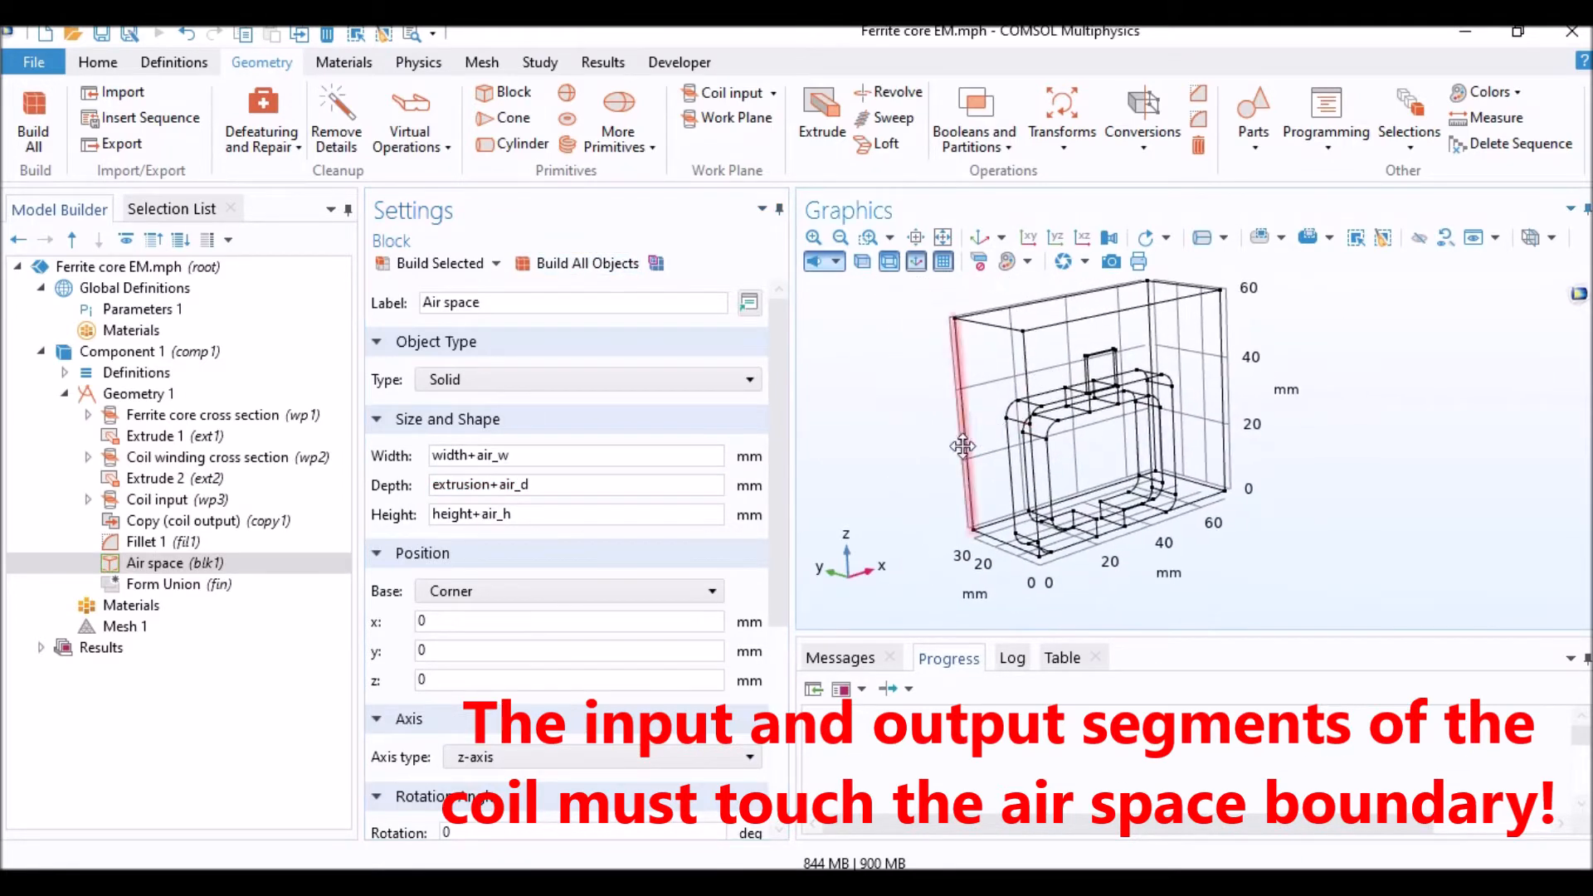
Step: Position the air space block at x -air_w/2, y -air_d/2 and z -air_h/2, and build all objects
{"action": "left_click_drag", "start_coordinate": [442, 628], "coordinate": [395, 625]}
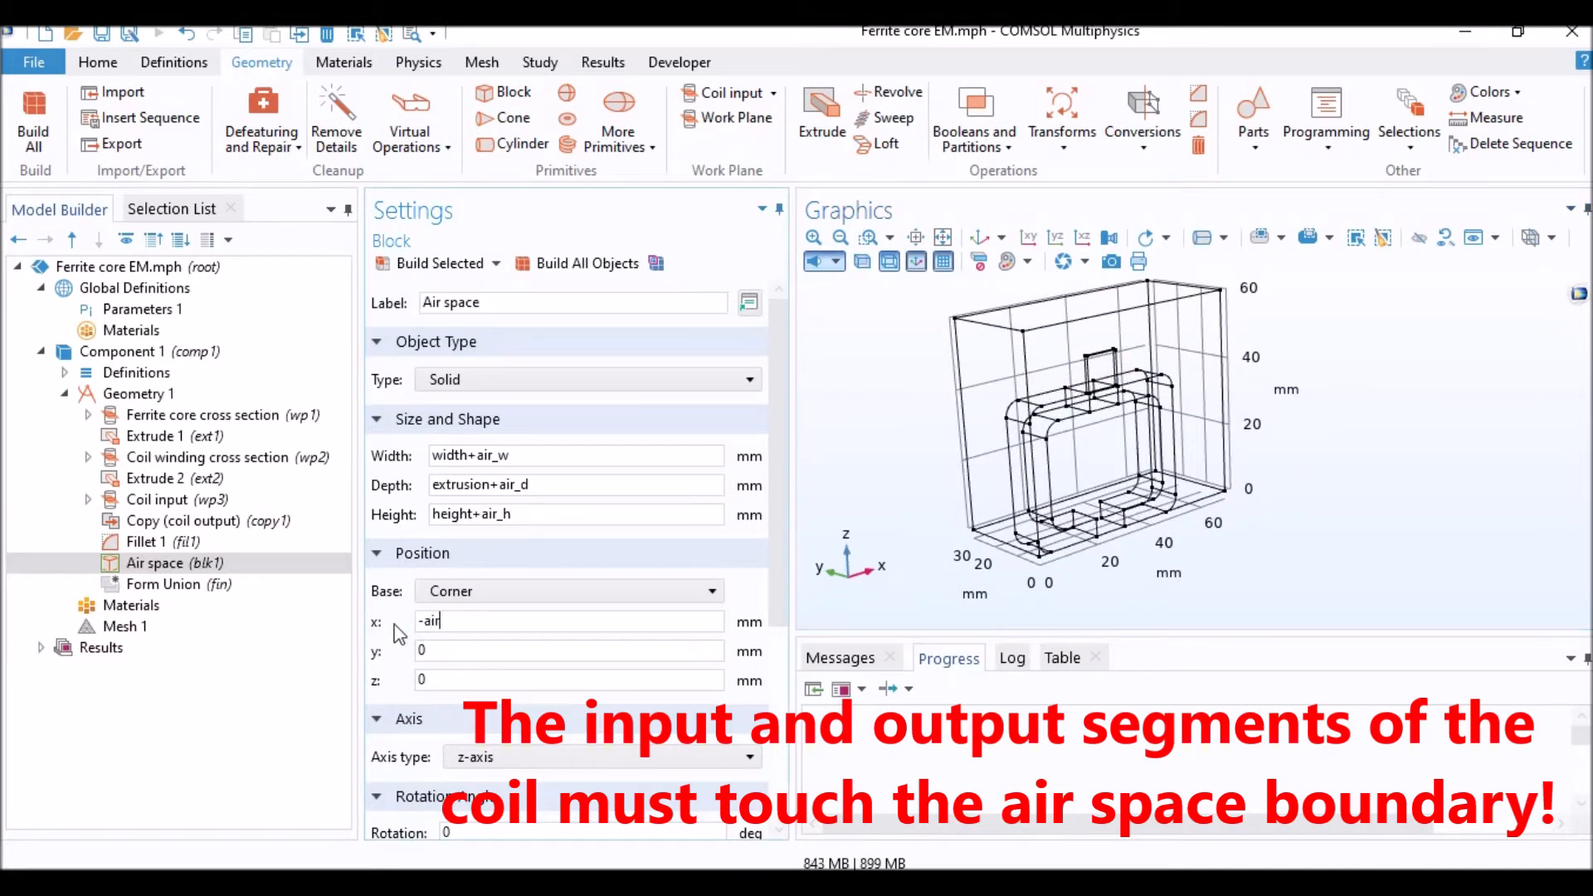
{"action": "key", "text": "ctrl+a"}
{"action": "key", "text": "ctrl+c"}
{"action": "mouse_move", "coordinate": [448, 655]}
{"action": "left_mouse_down"}
{"action": "mouse_move", "coordinate": [370, 661]}
{"action": "mouse_move", "coordinate": [380, 686]}
{"action": "mouse_move", "coordinate": [455, 680]}
{"action": "left_mouse_up"}
{"action": "key", "text": "ctrl+v"}
{"action": "key", "text": "ctrl+v"}
{"action": "type", "text": "dt"}
{"action": "type", "text": "h"}
{"action": "left_click", "coordinate": [581, 269]}
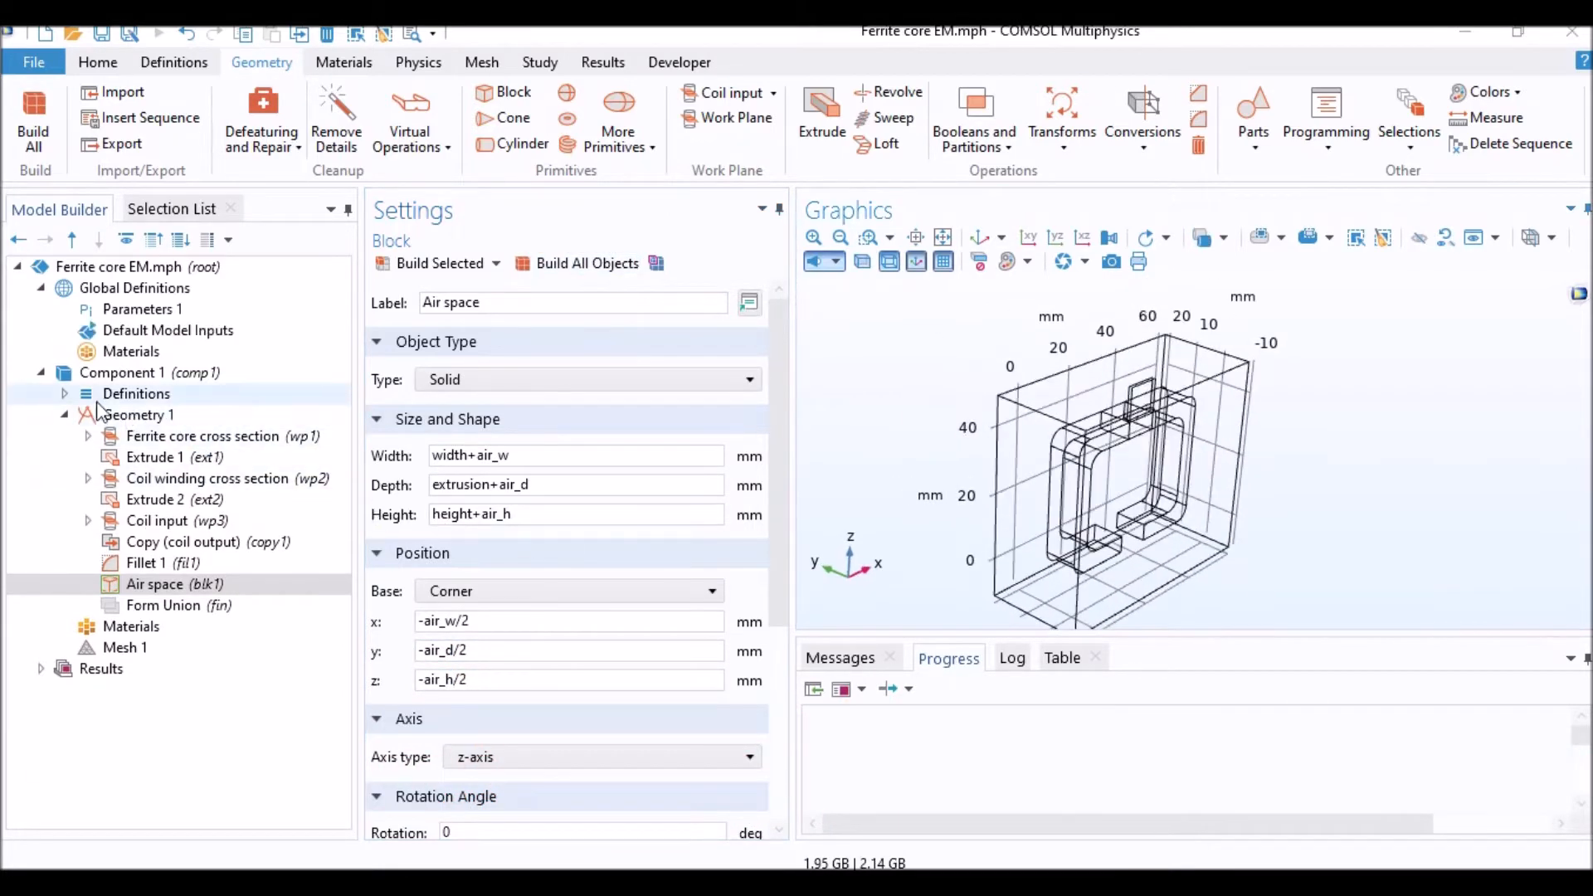
Step: Add an Explicit selection to the component definitions, set its geometric entity level to Boundary and label it coil winding
{"action": "left_click", "coordinate": [97, 410]}
{"action": "left_click", "coordinate": [64, 415]}
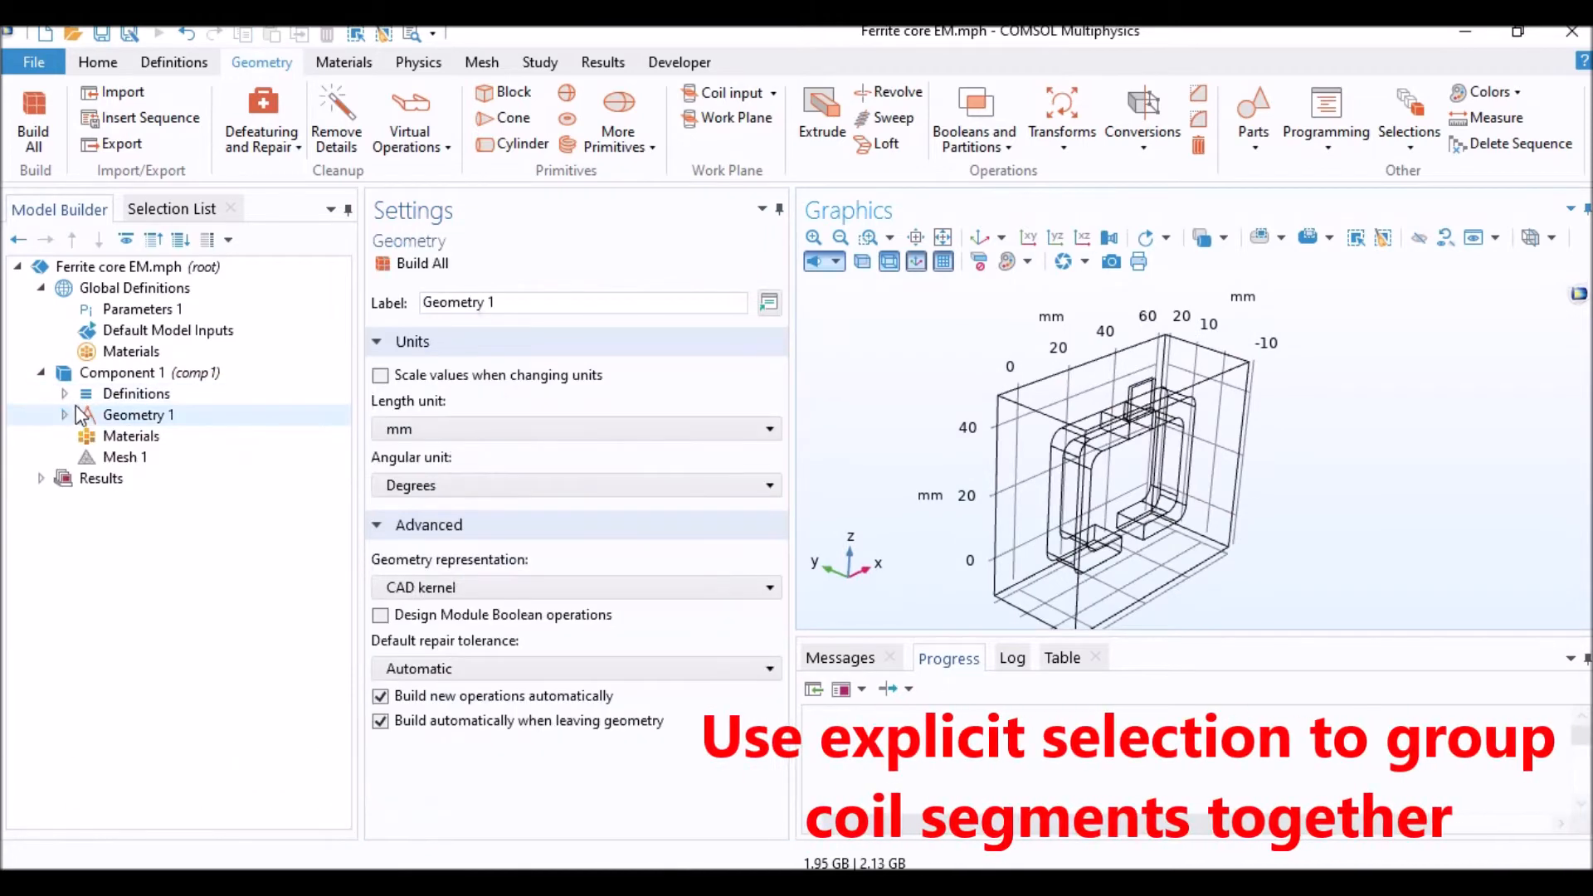
{"action": "left_click", "coordinate": [65, 393]}
{"action": "right_click", "coordinate": [114, 398]}
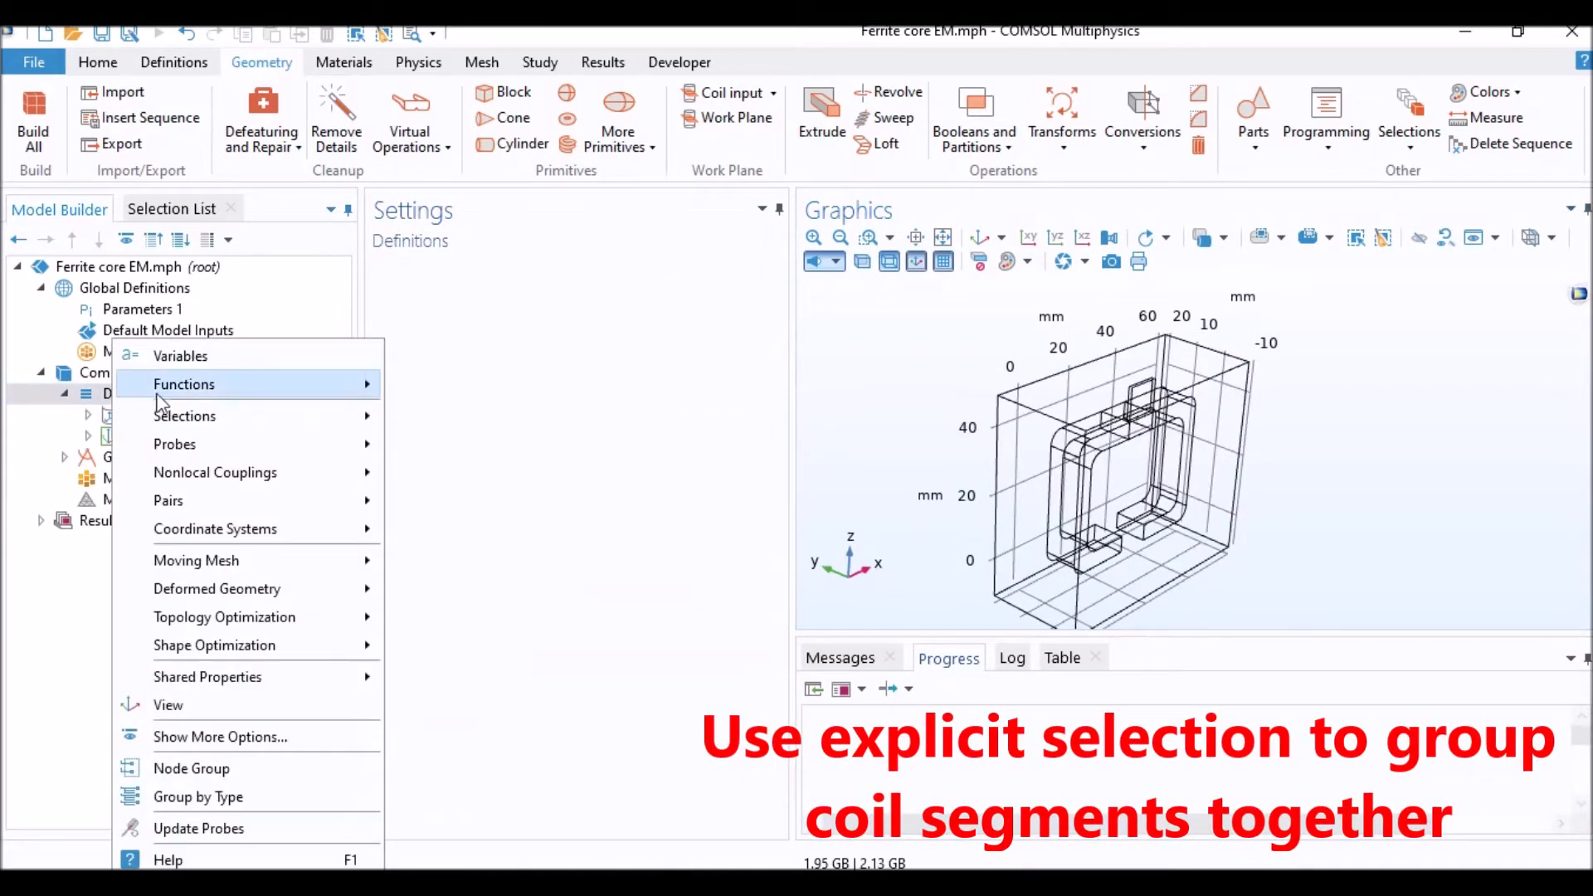
{"action": "mouse_move", "coordinate": [320, 415]}
{"action": "left_click", "coordinate": [437, 417]}
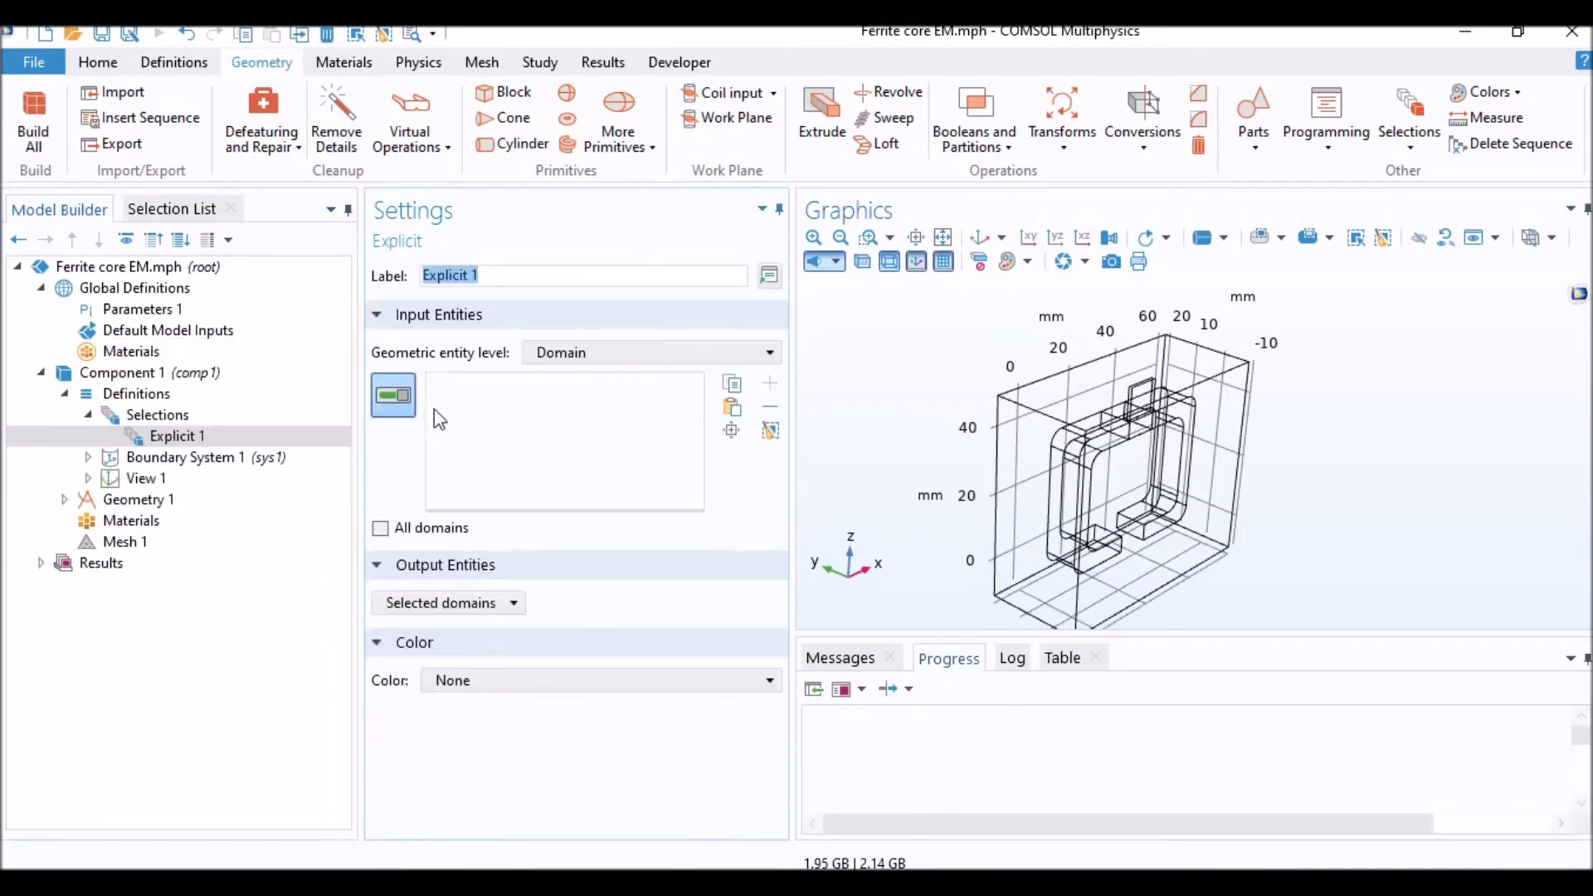
{"action": "left_click", "coordinate": [594, 352]}
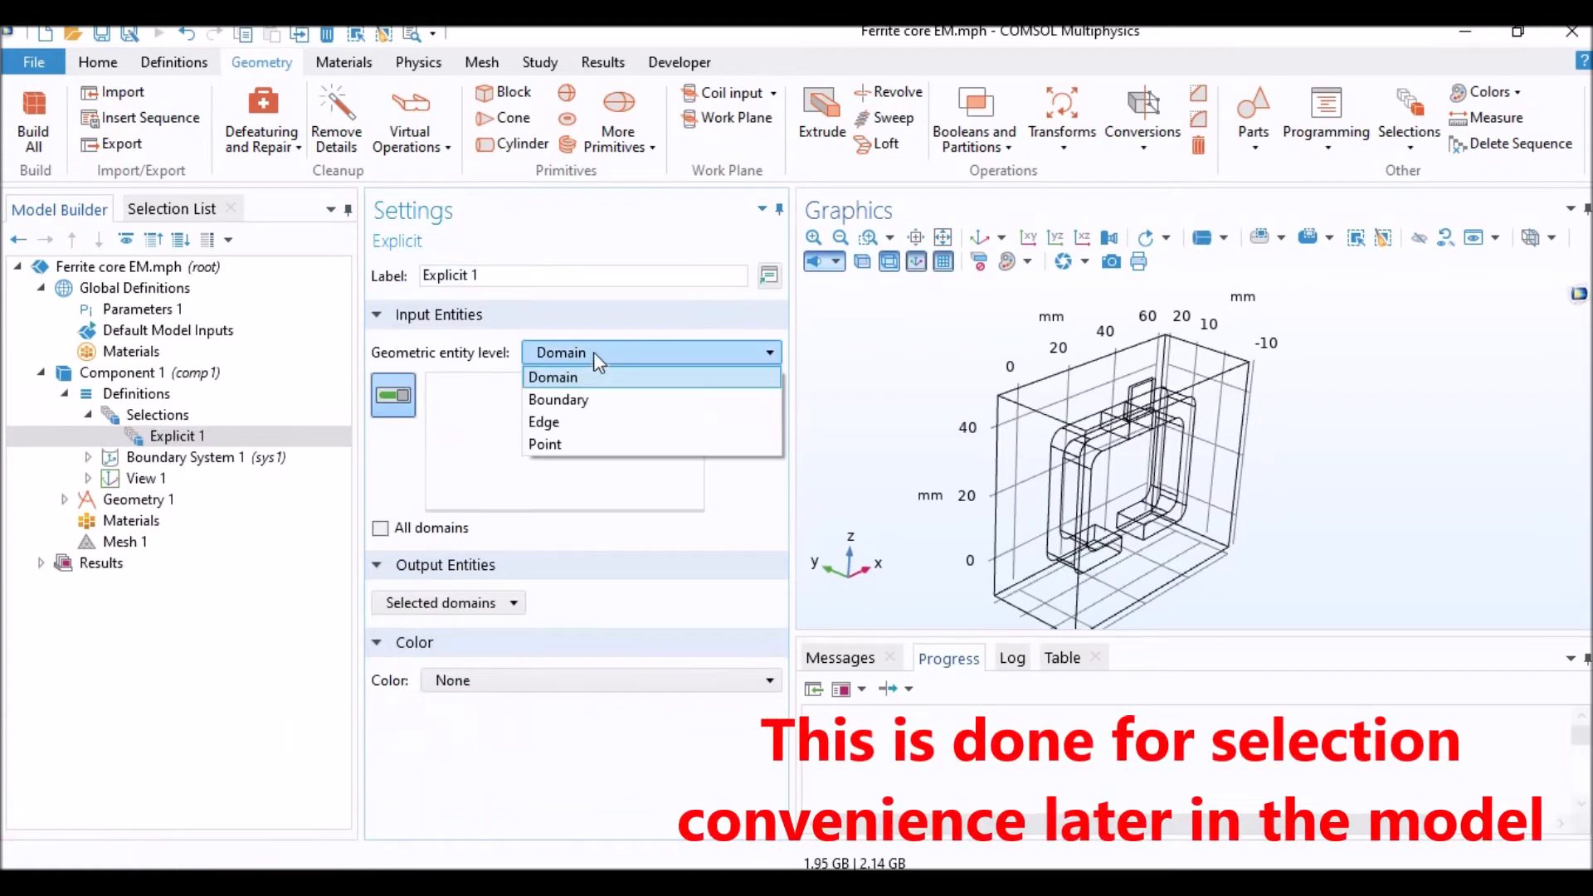
{"action": "left_click", "coordinate": [592, 402]}
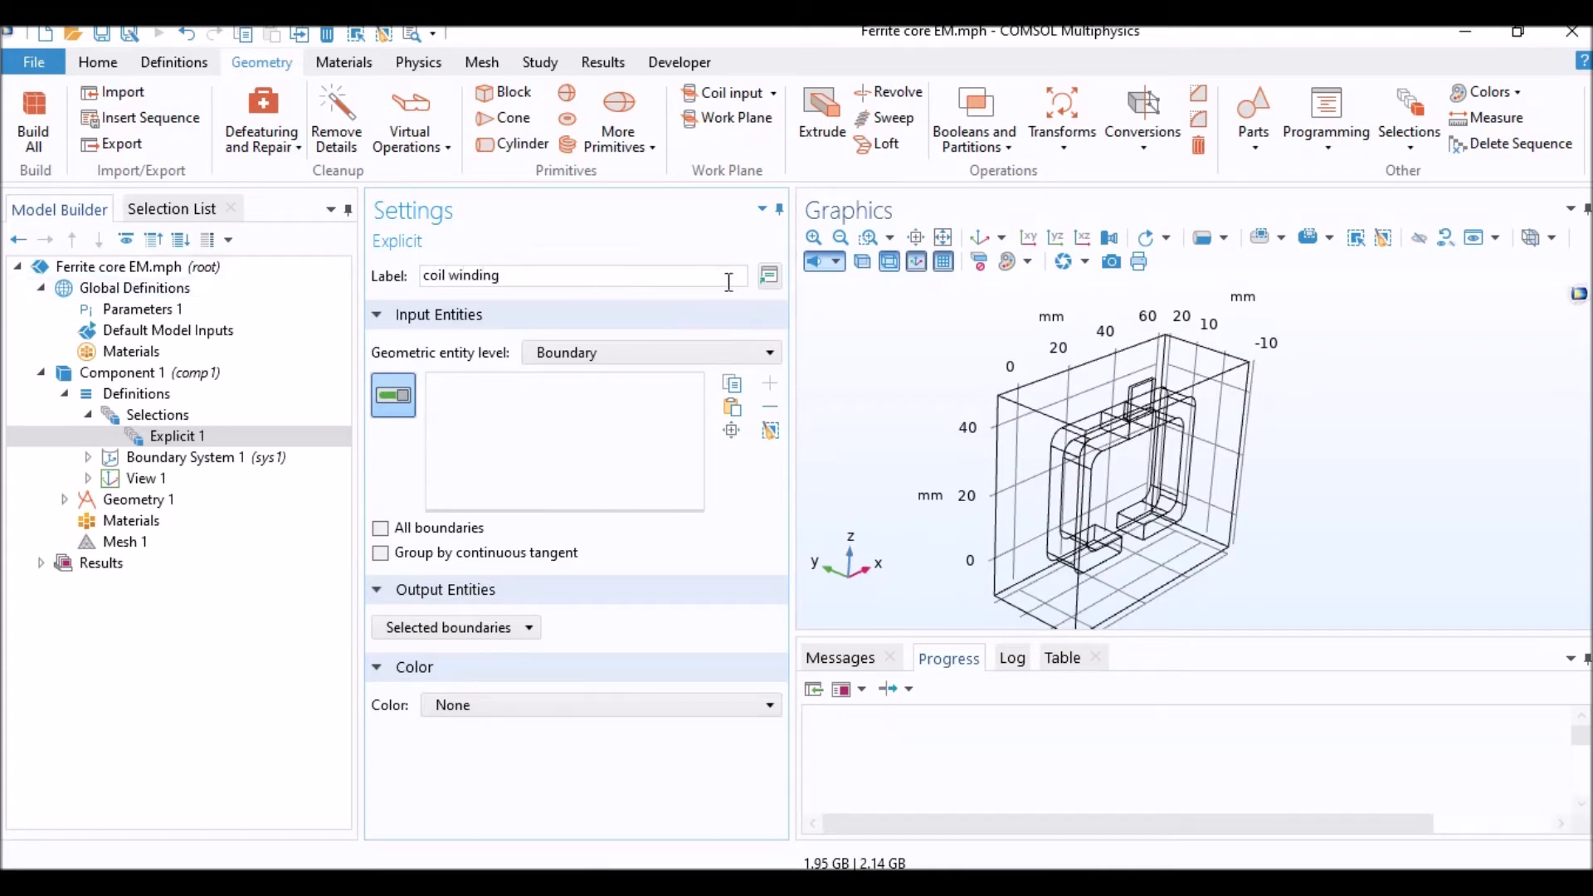
Step: Add the two upright input/output segment faces and the coil faces around the core's upper limb, boundaries 19, 20, 21, 23, 24 and 25, to the coil winding selection
{"action": "middle_click_drag", "start_coordinate": [1142, 401], "coordinate": [853, 361]}
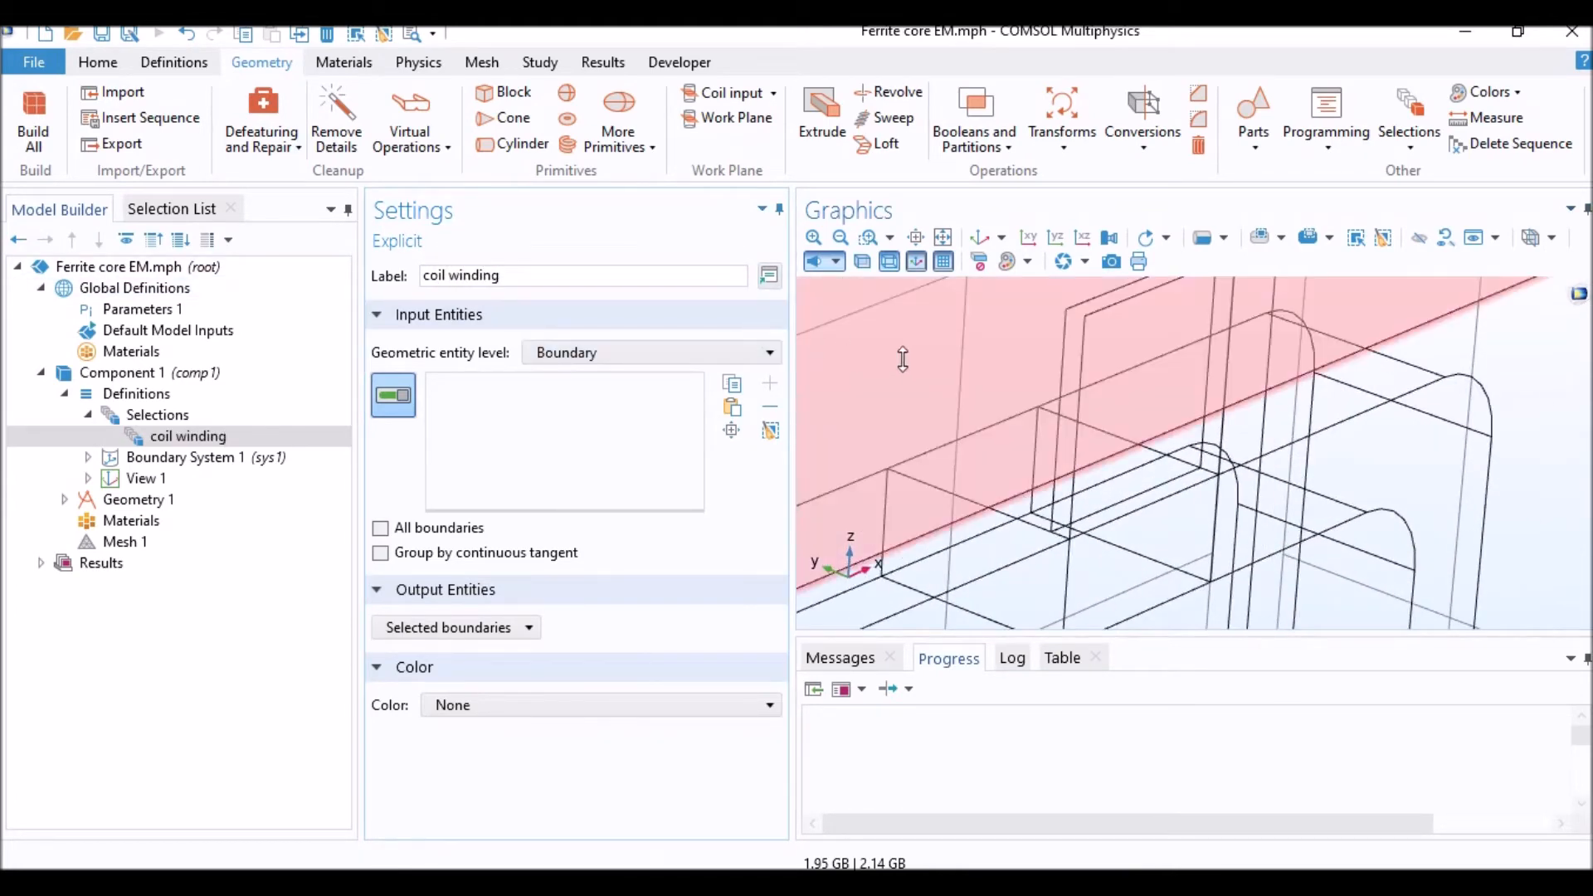
{"action": "middle_click_drag", "start_coordinate": [943, 390], "coordinate": [1052, 412]}
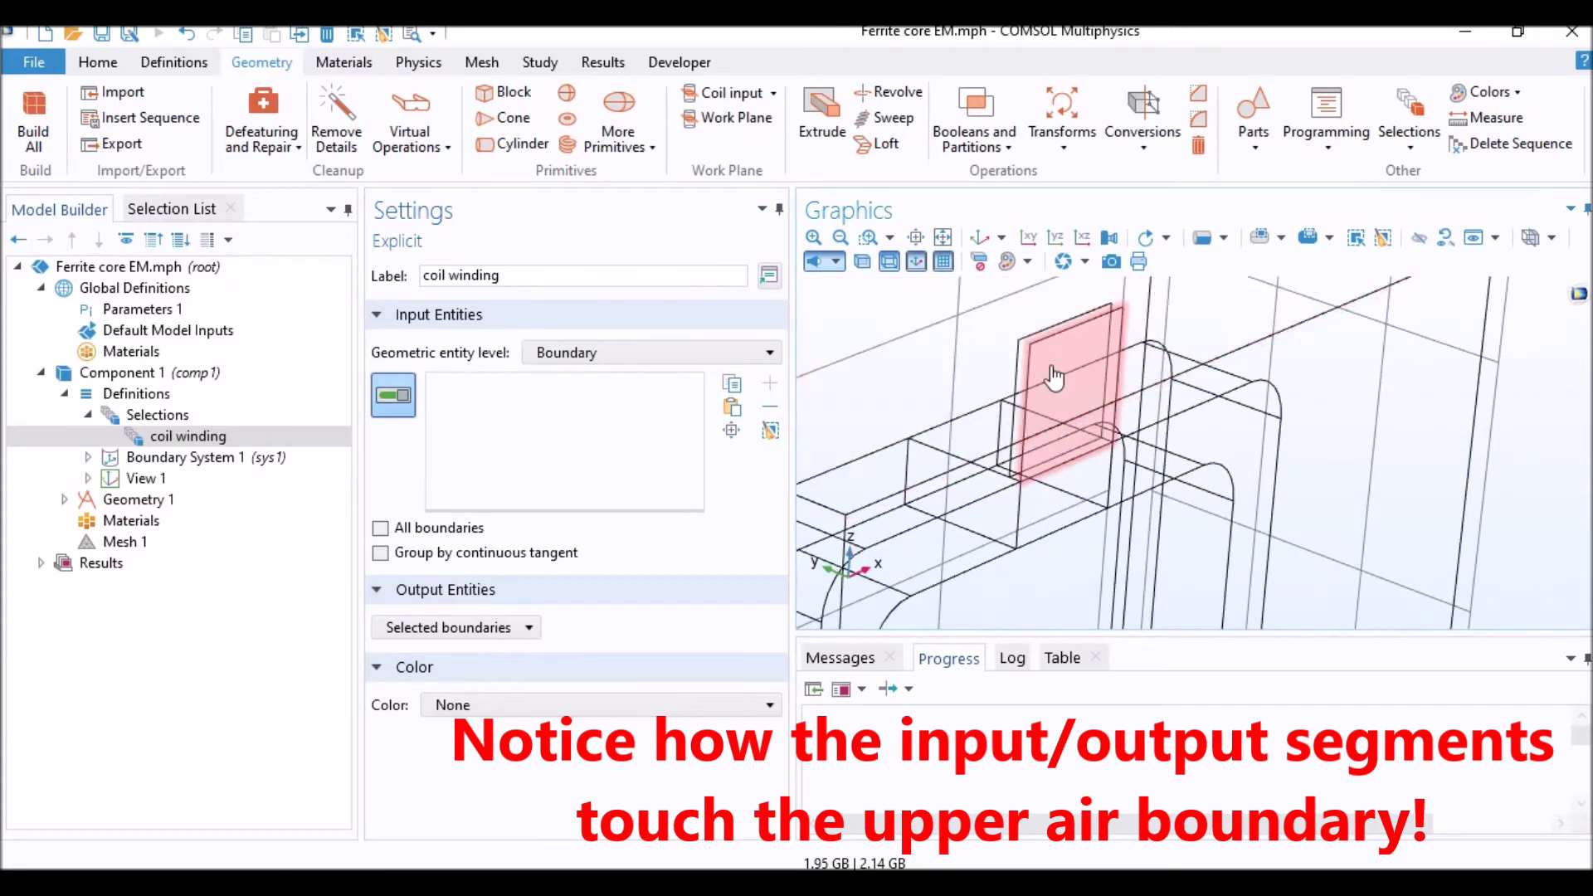
{"action": "left_click", "coordinate": [1050, 365]}
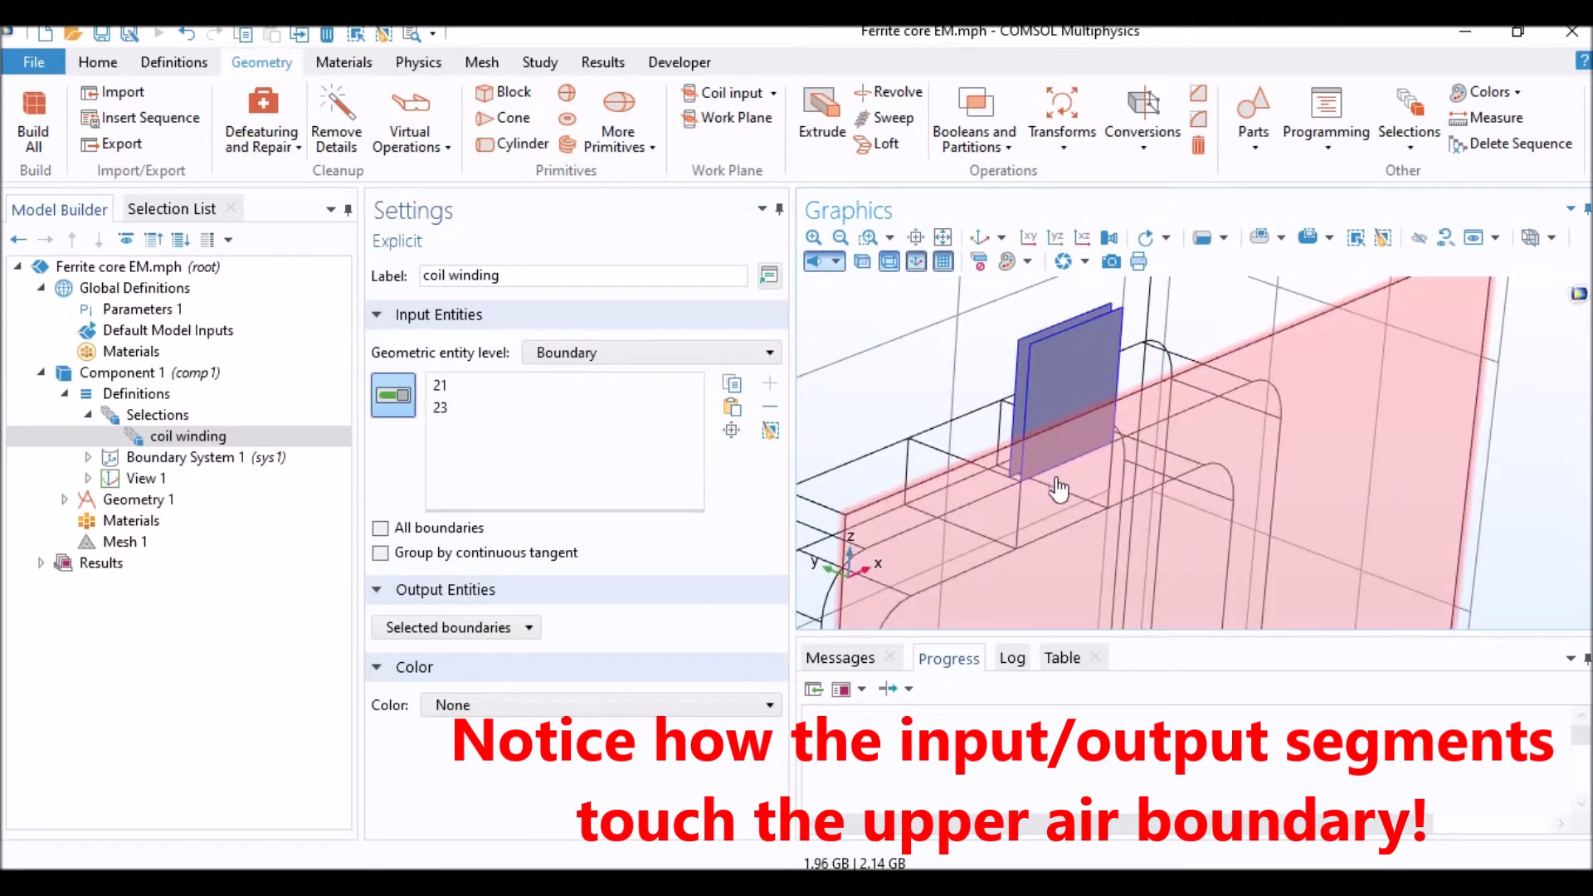
{"action": "left_click", "coordinate": [1055, 478]}
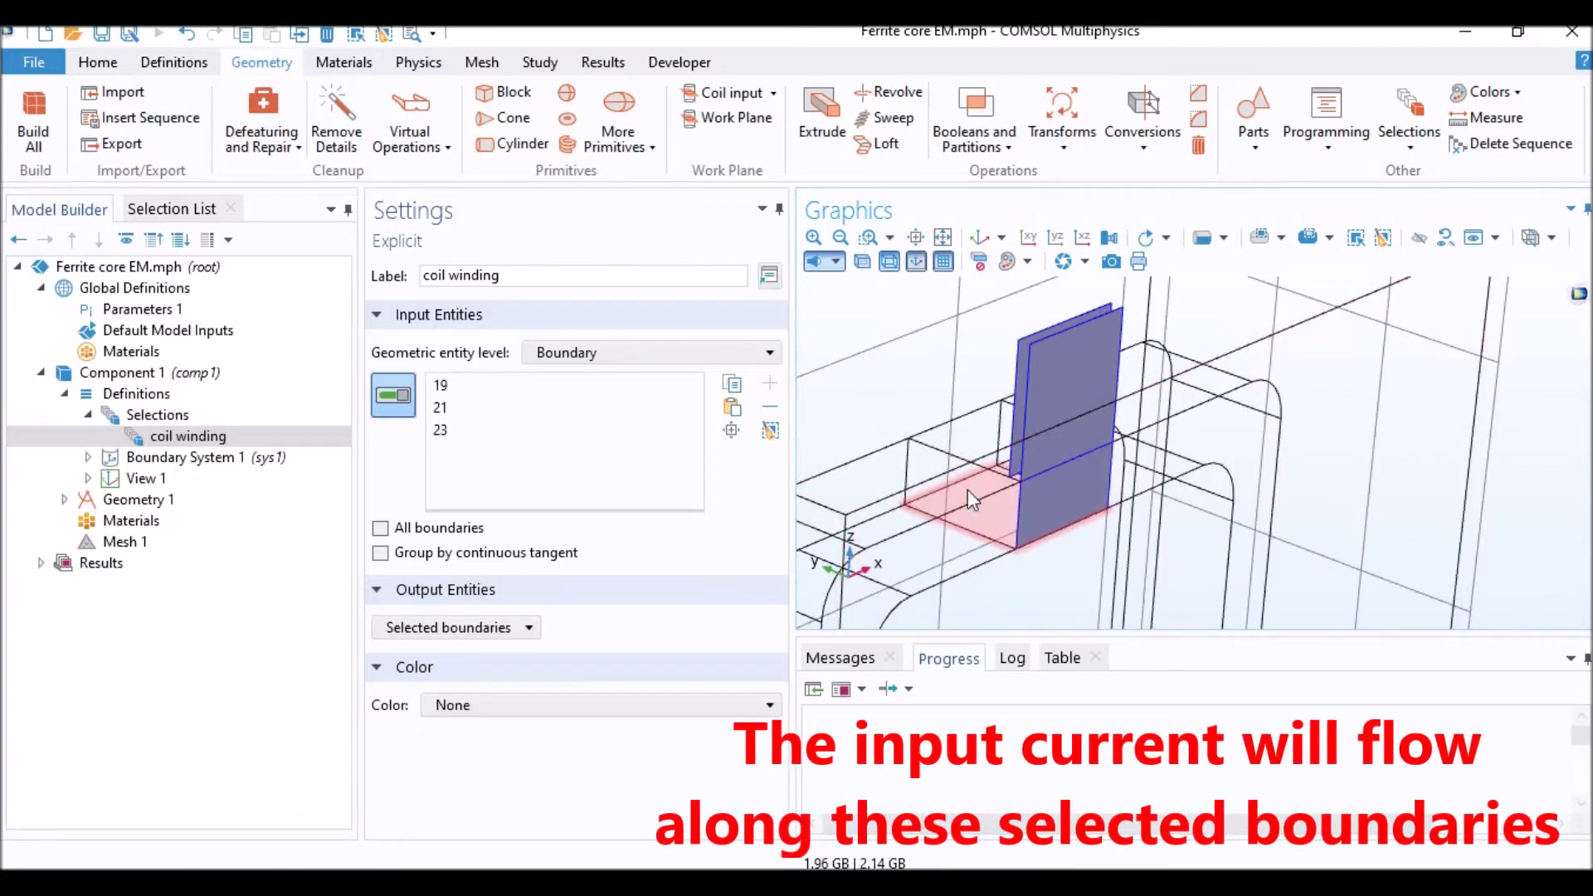
{"action": "left_click", "coordinate": [967, 491]}
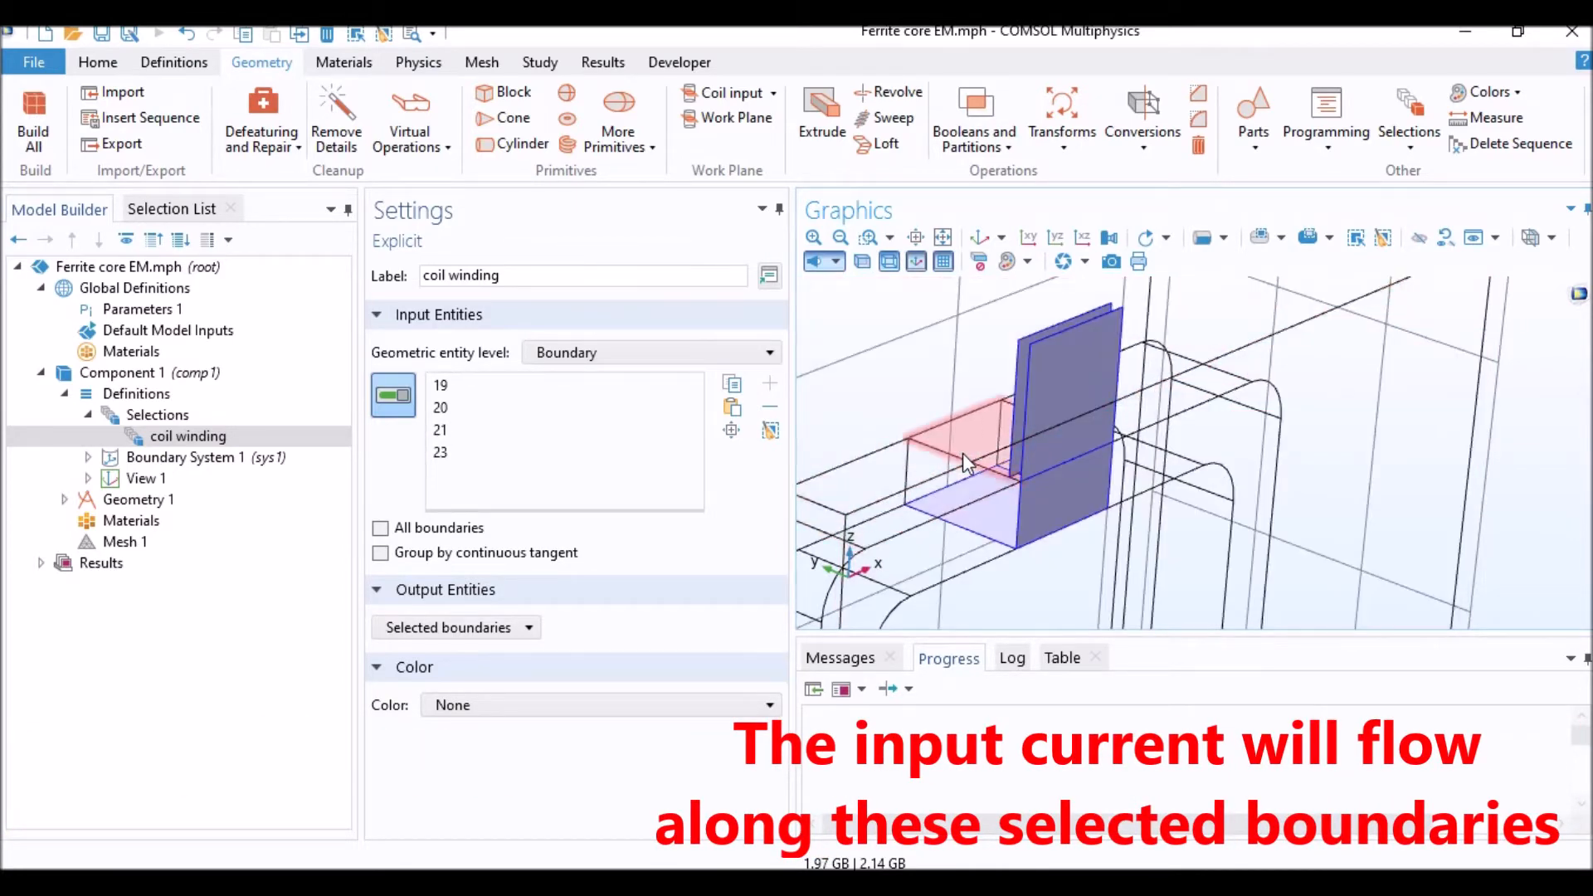
{"action": "left_click", "coordinate": [962, 452]}
{"action": "left_click", "coordinate": [918, 459]}
{"action": "scroll", "coordinate": [1026, 533], "scroll_direction": "down", "scroll_amount": 3}
{"action": "left_click_drag", "start_coordinate": [1025, 533], "coordinate": [1109, 446]}
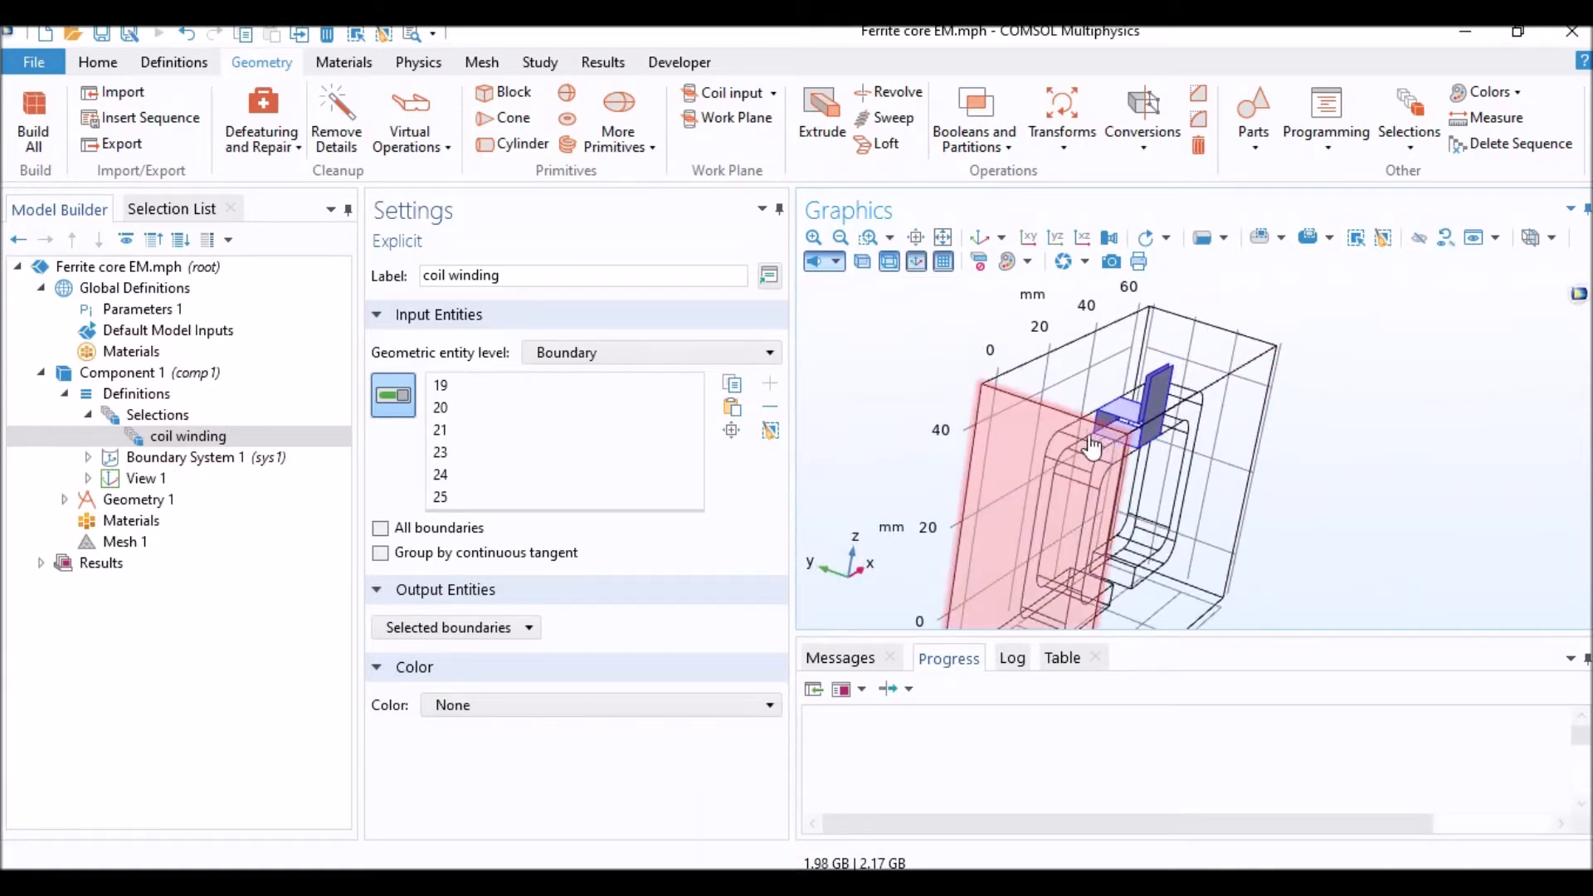
Step: Add the Magnetic Fields (mf) physics interface to Component 1
{"action": "left_click", "coordinate": [413, 70]}
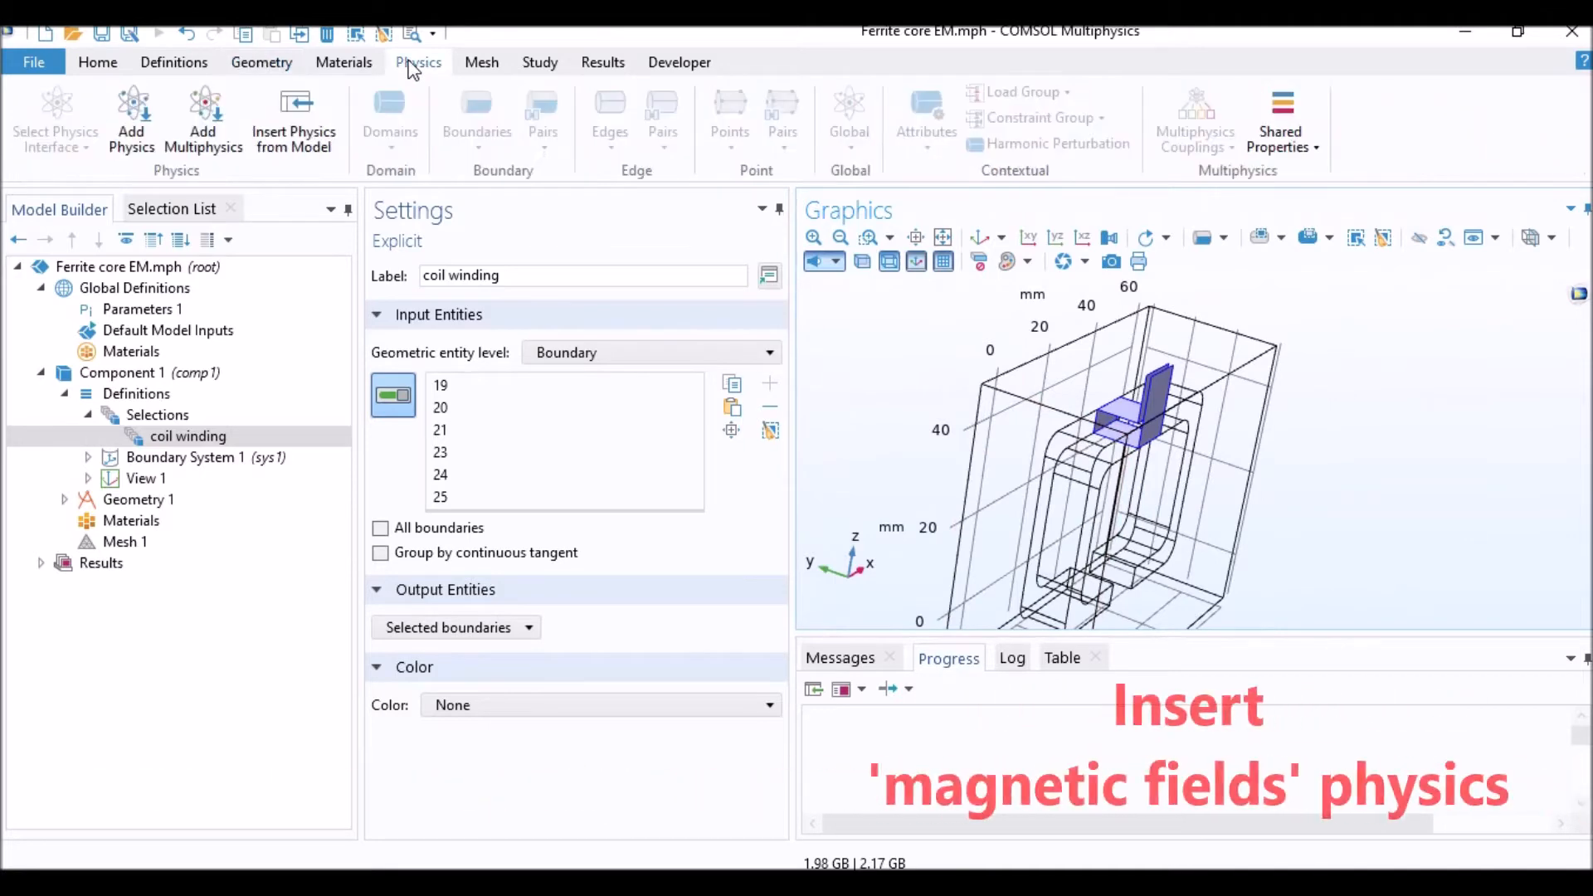
{"action": "left_click", "coordinate": [138, 127]}
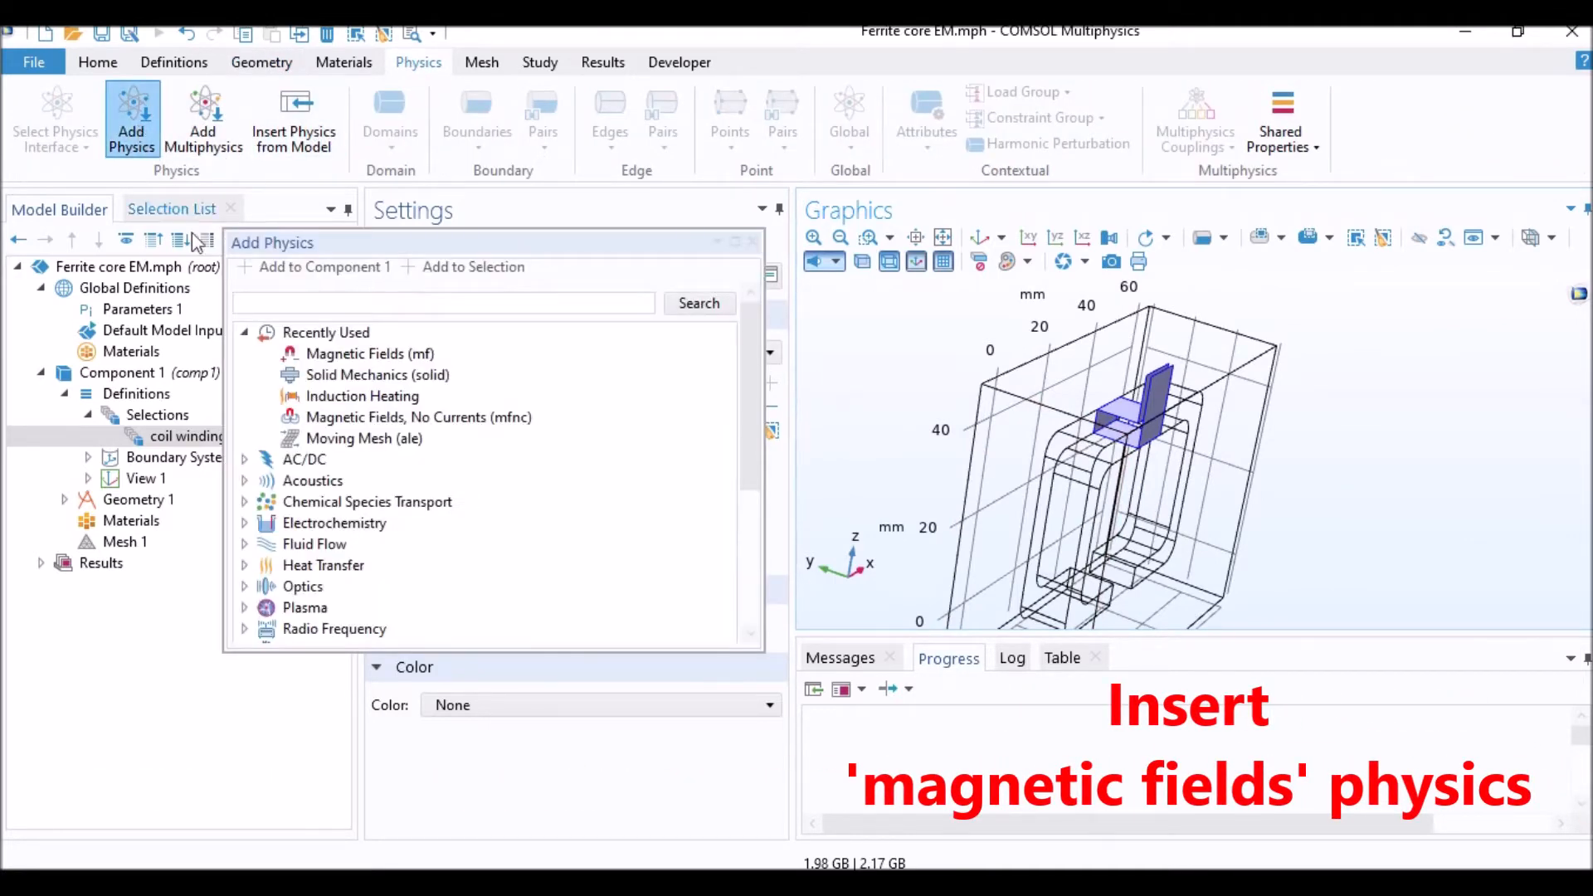
{"action": "left_click", "coordinate": [349, 360]}
{"action": "double_click", "coordinate": [350, 357]}
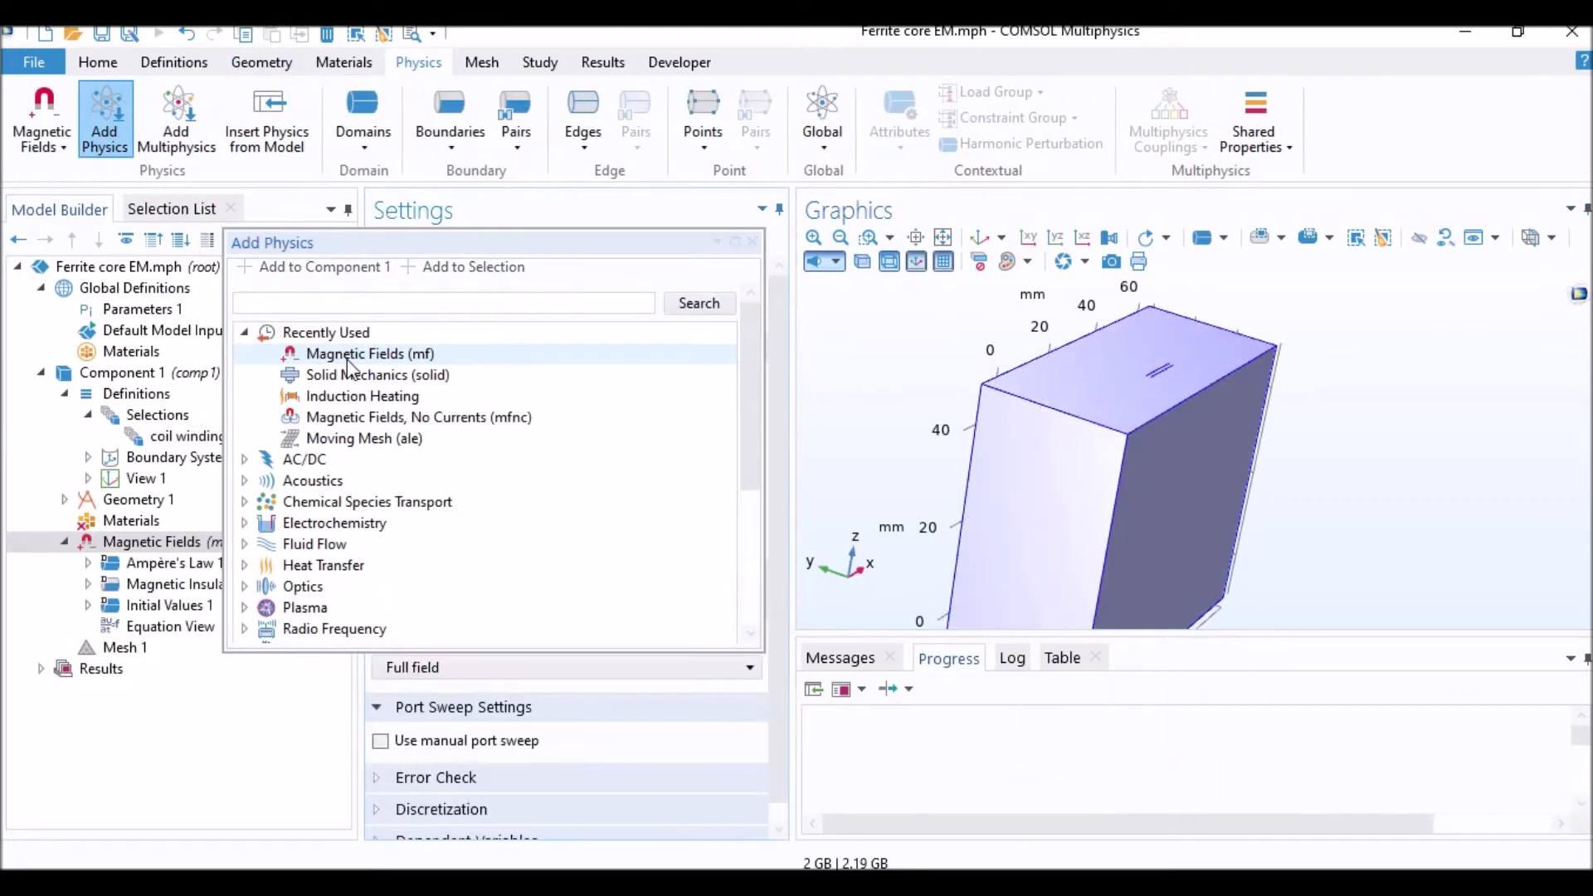
{"action": "left_click", "coordinate": [754, 244]}
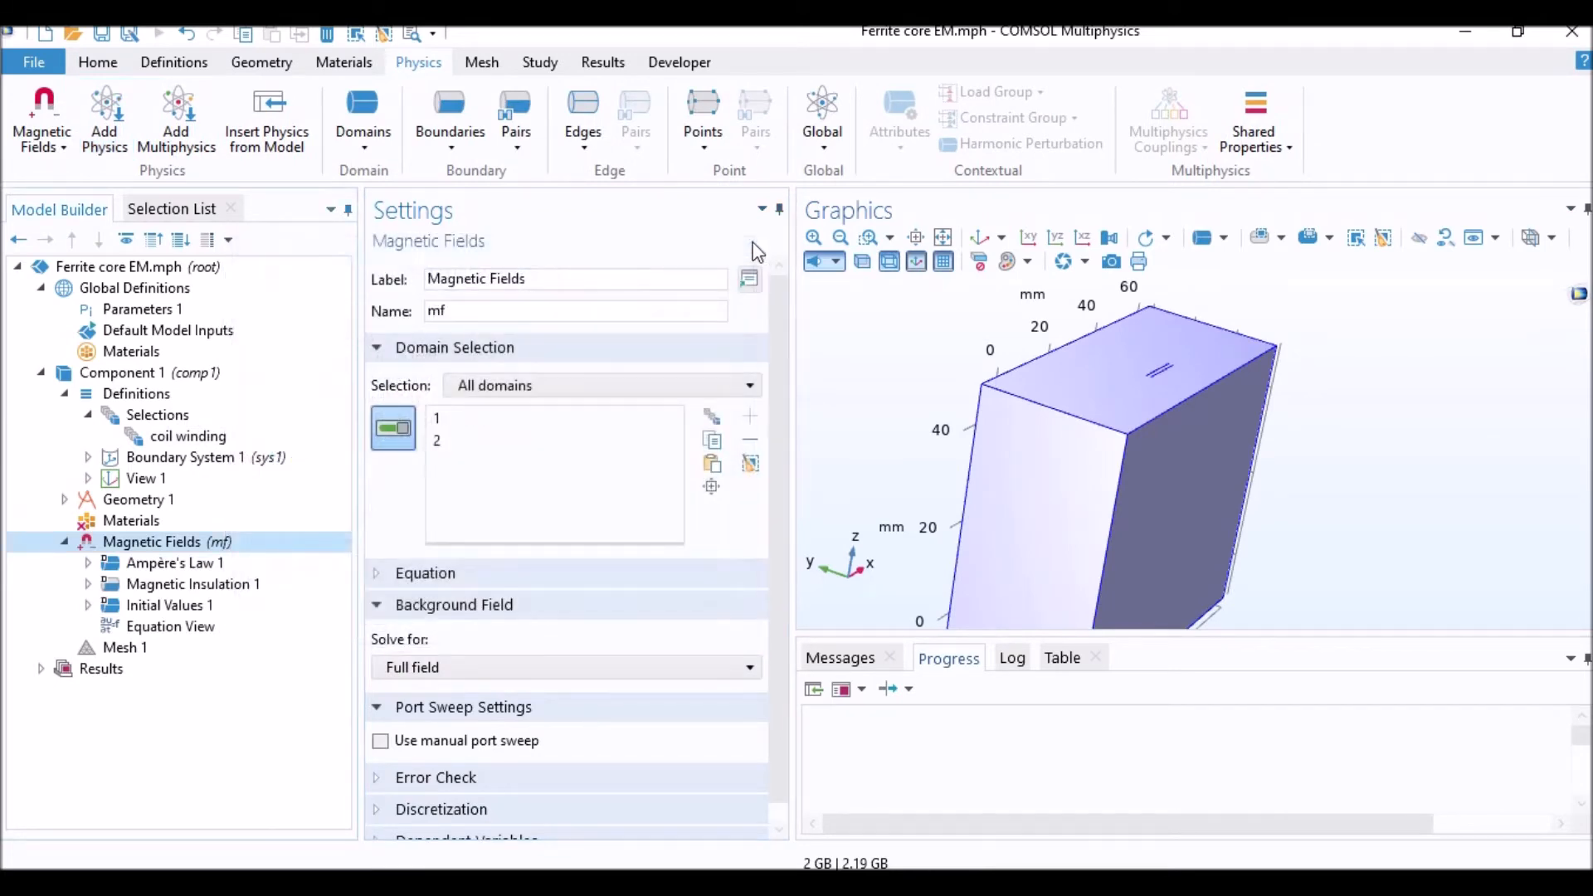
Step: Add a blank material labelled Air with relative permeability 1, electrical conductivity 0 and relative permittivity 1
{"action": "right_click", "coordinate": [148, 520]}
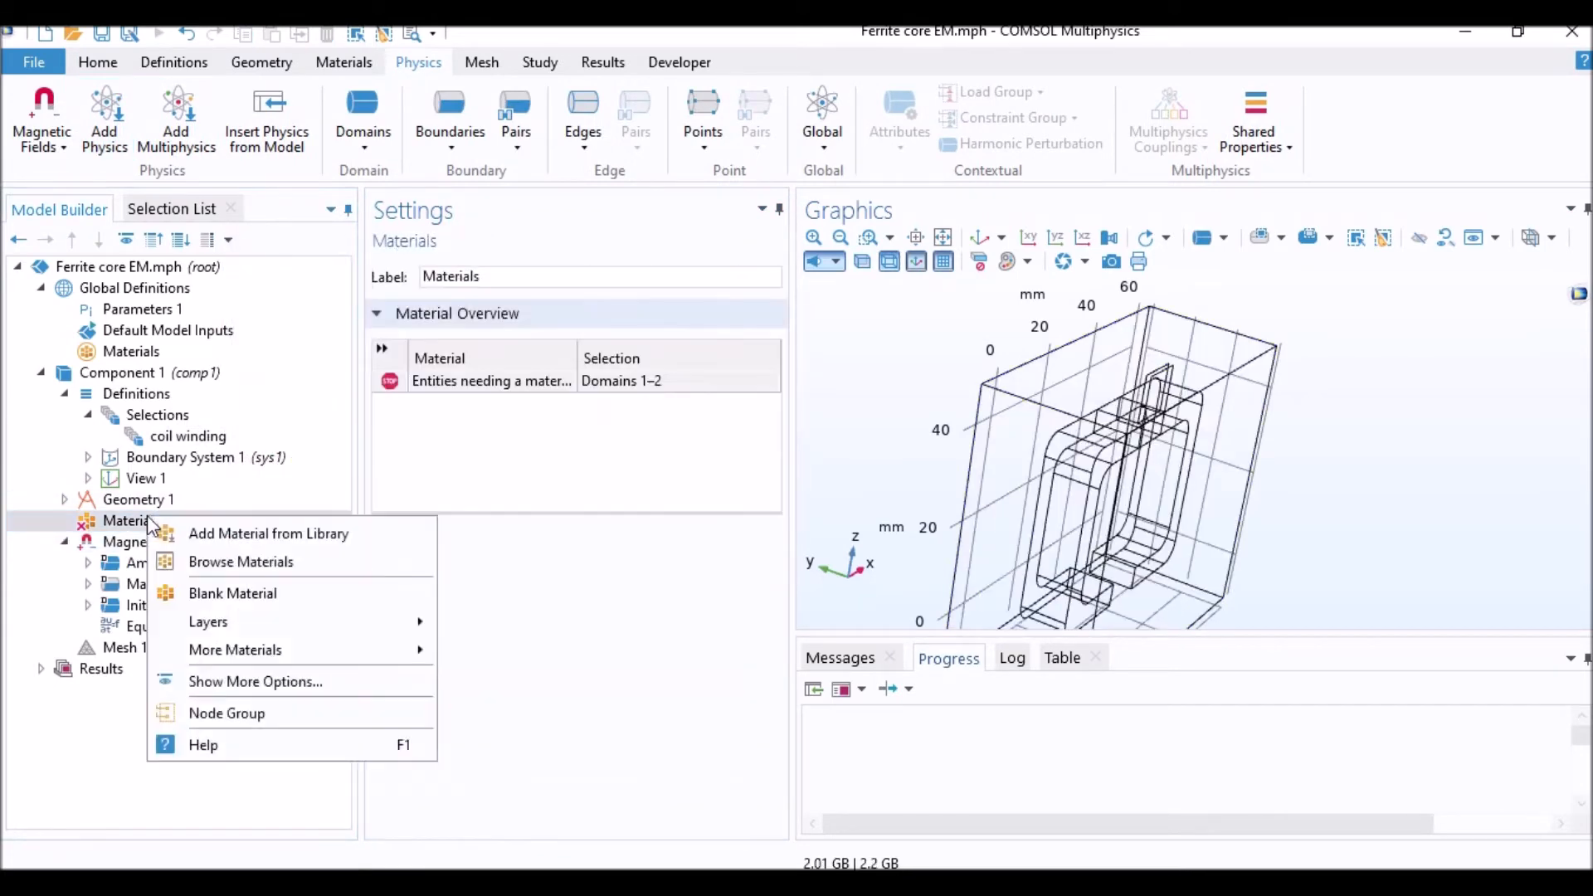
{"action": "left_click", "coordinate": [212, 593]}
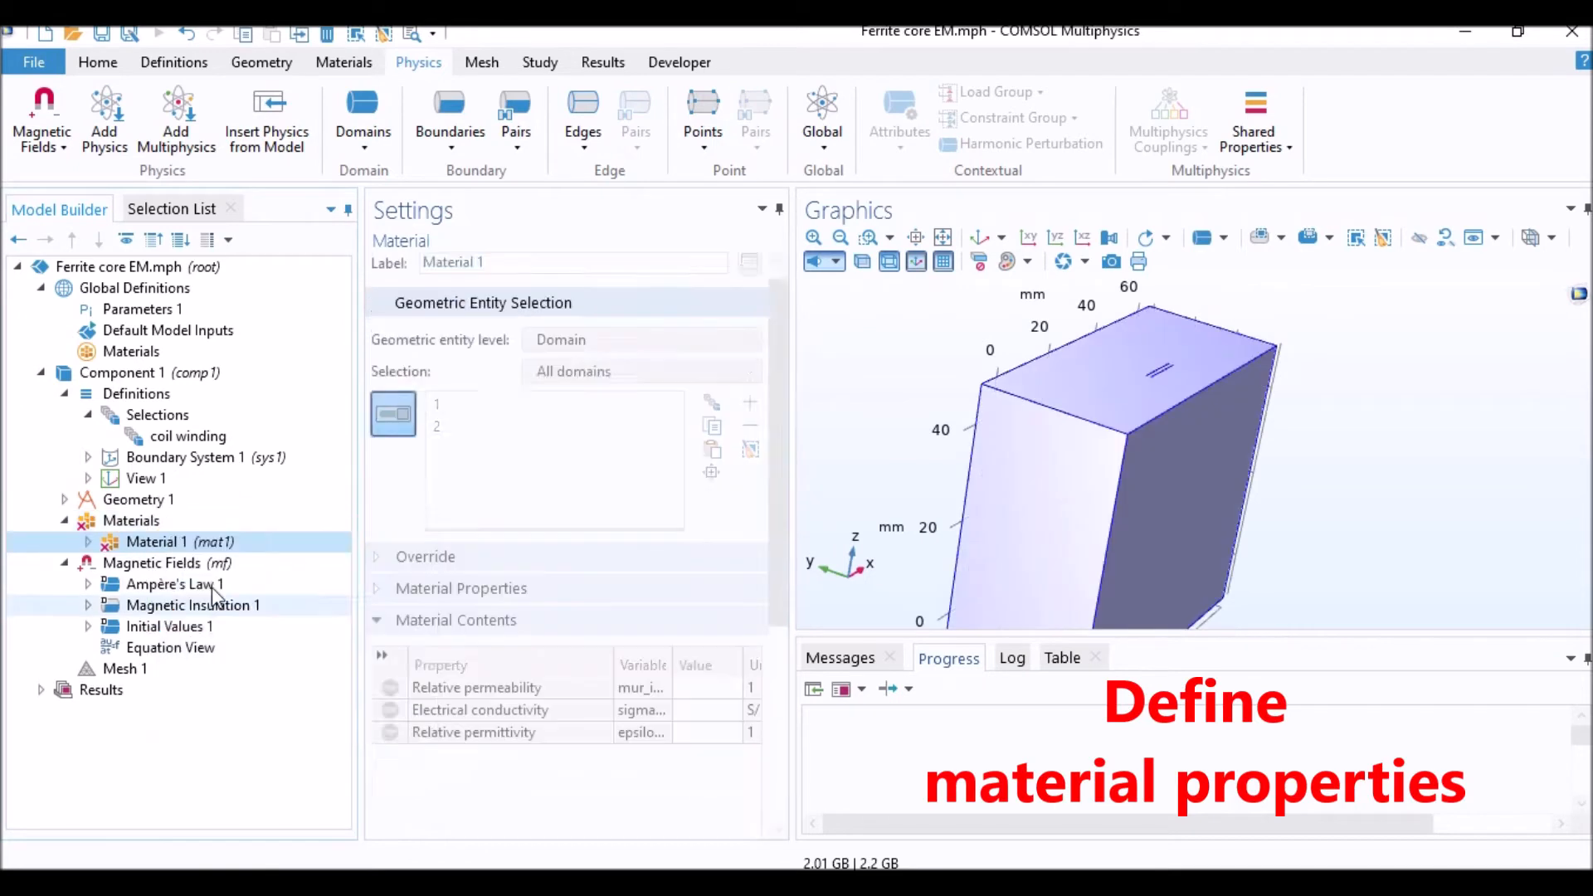
{"action": "type", "text": "Air"}
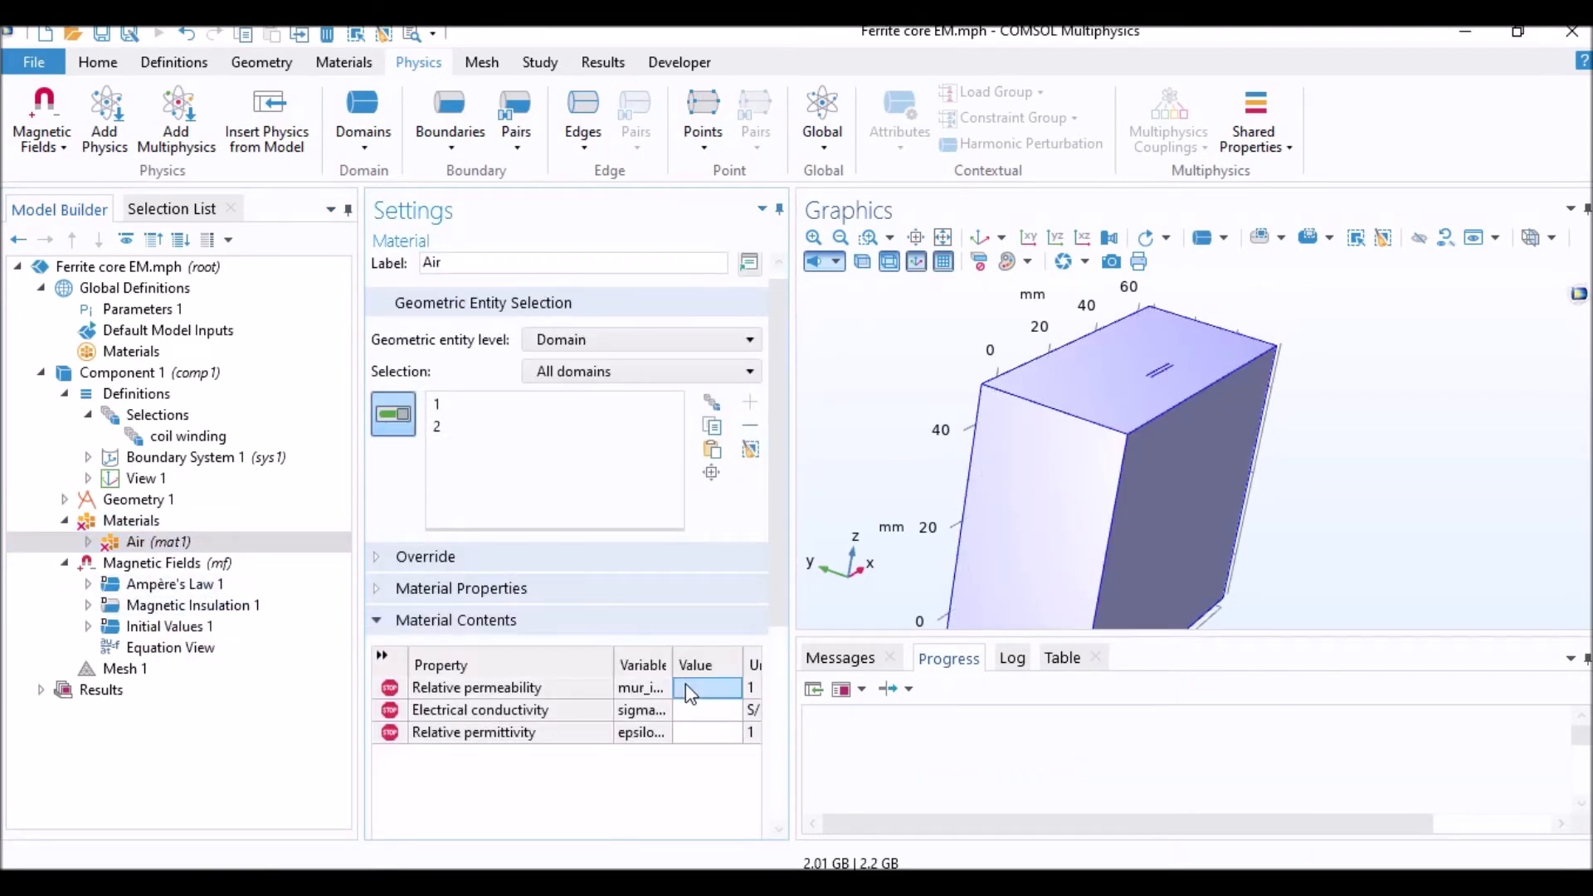
{"action": "type", "text": "1"}
{"action": "left_click", "coordinate": [710, 712]}
{"action": "type", "text": "0"}
{"action": "left_click", "coordinate": [700, 733]}
{"action": "type", "text": "1"}
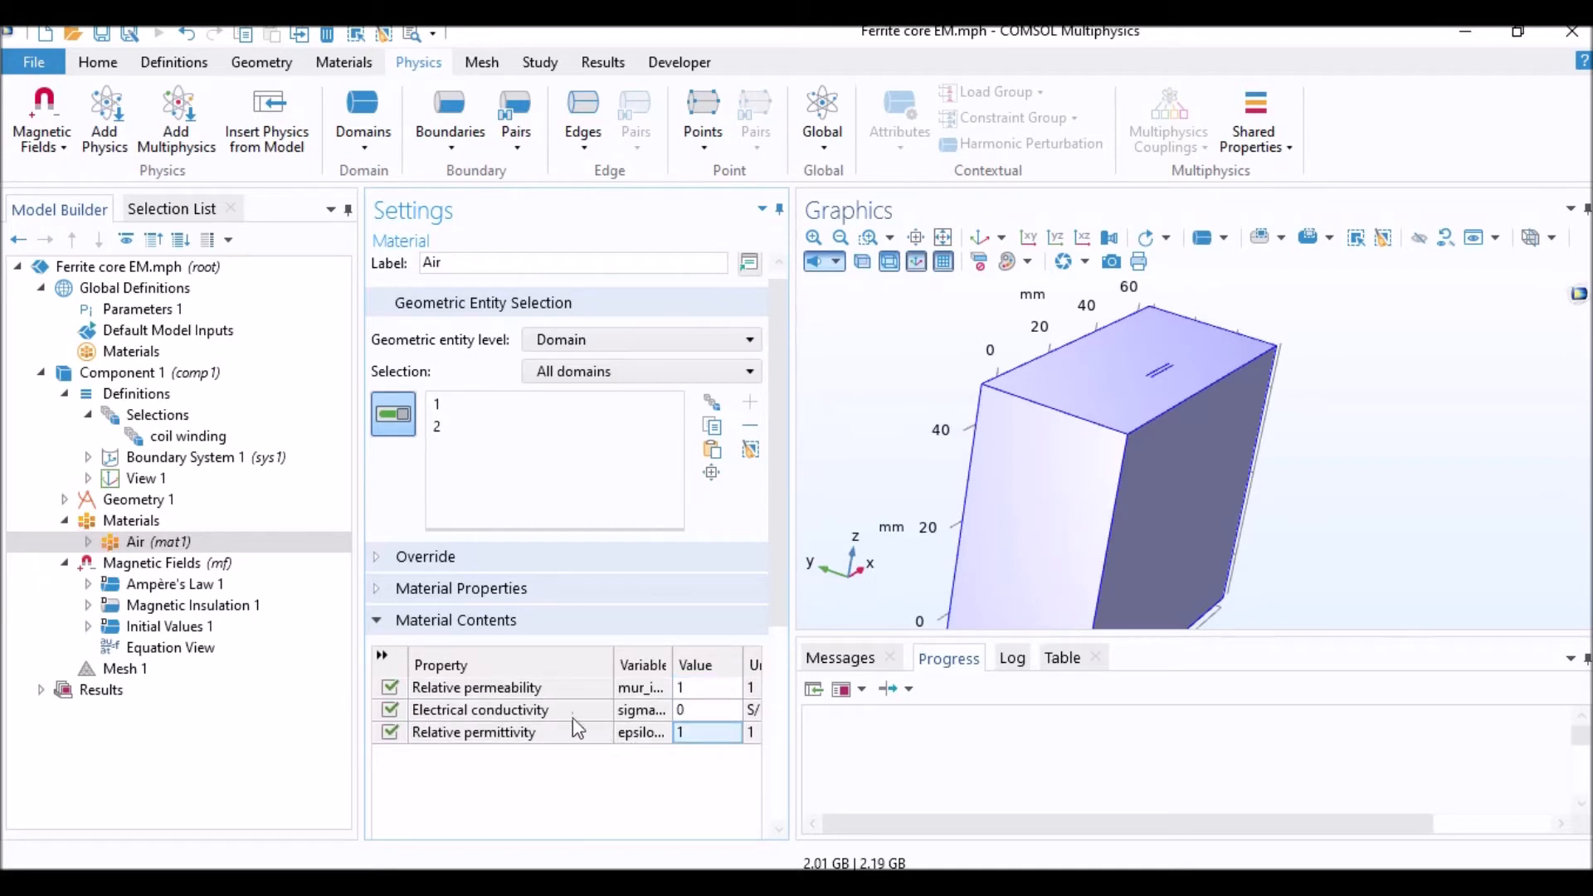
Step: Add a second blank material labelled Ferrite material and assign it to the gapped core, domain 2
{"action": "right_click", "coordinate": [139, 535]}
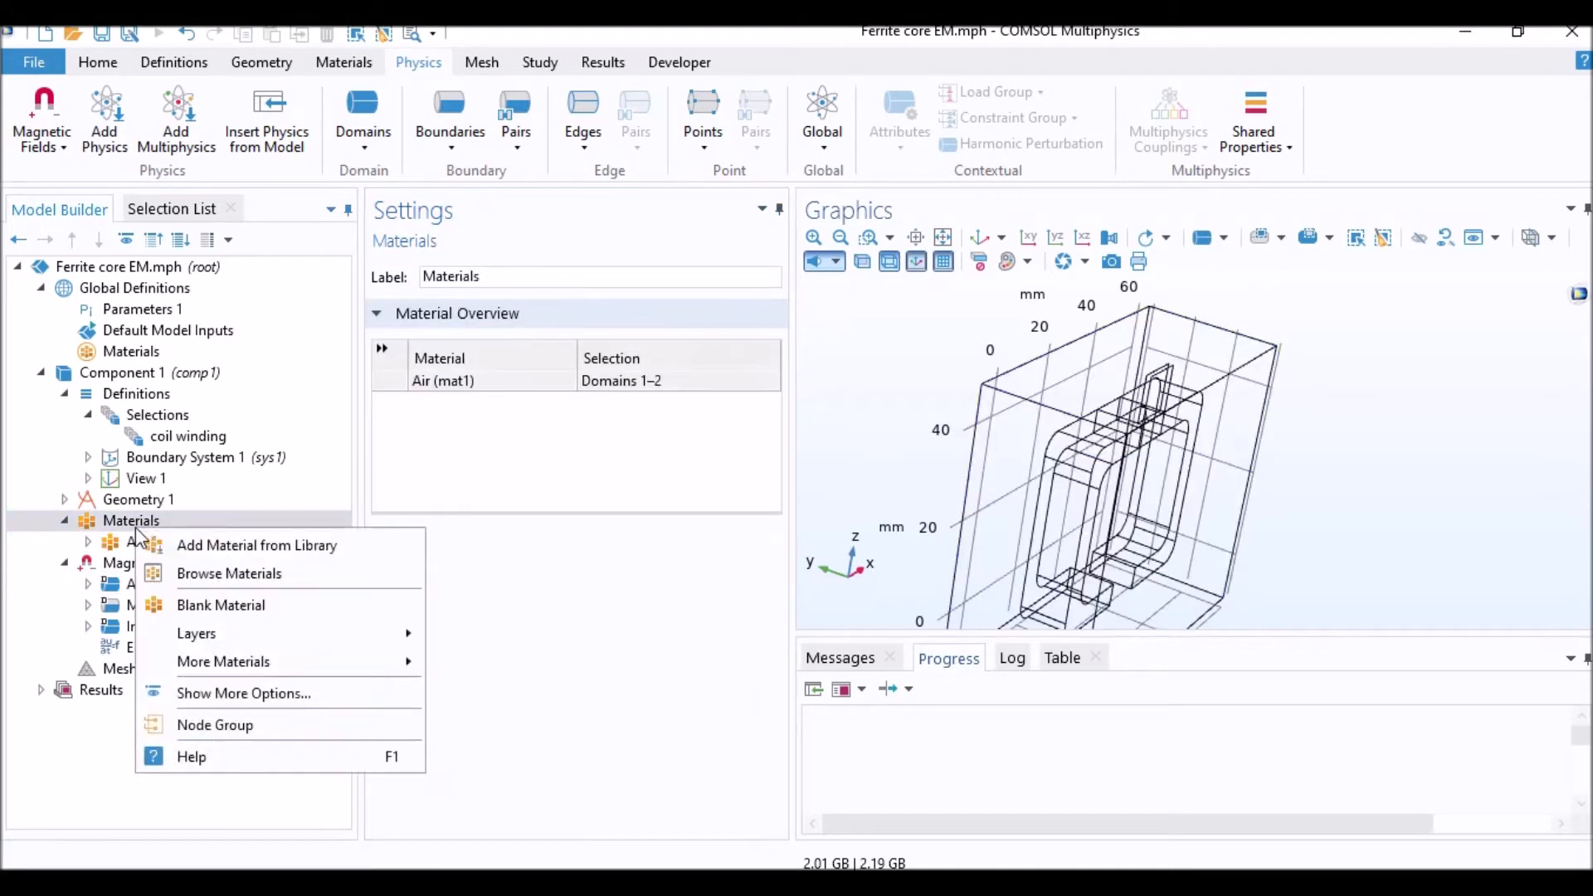
{"action": "left_click", "coordinate": [209, 605]}
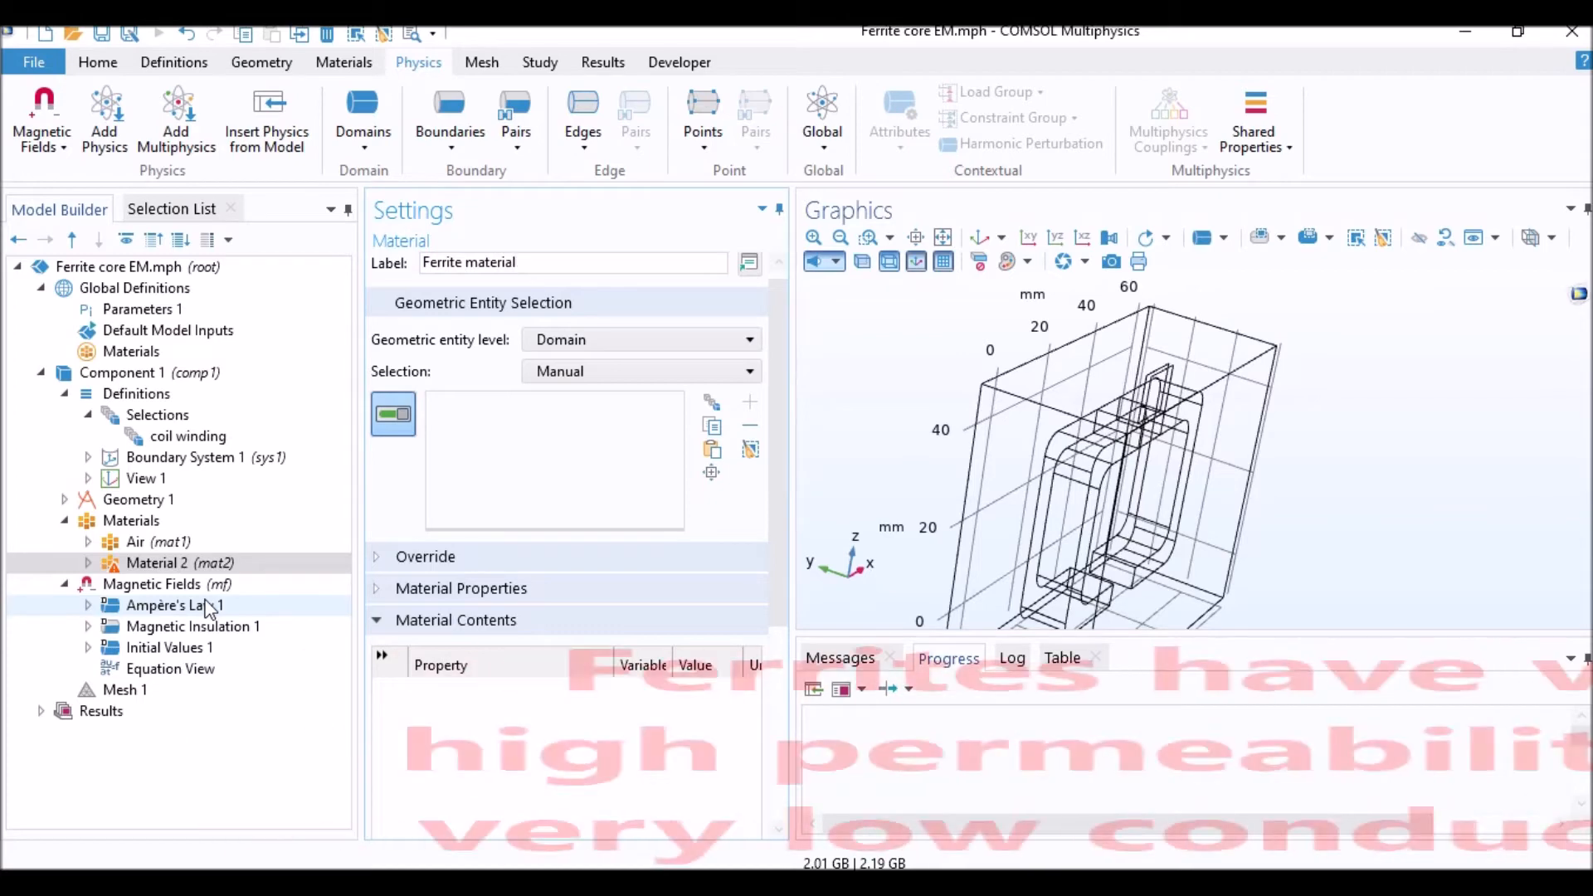
{"action": "left_click_drag", "start_coordinate": [1184, 491], "coordinate": [1078, 456]}
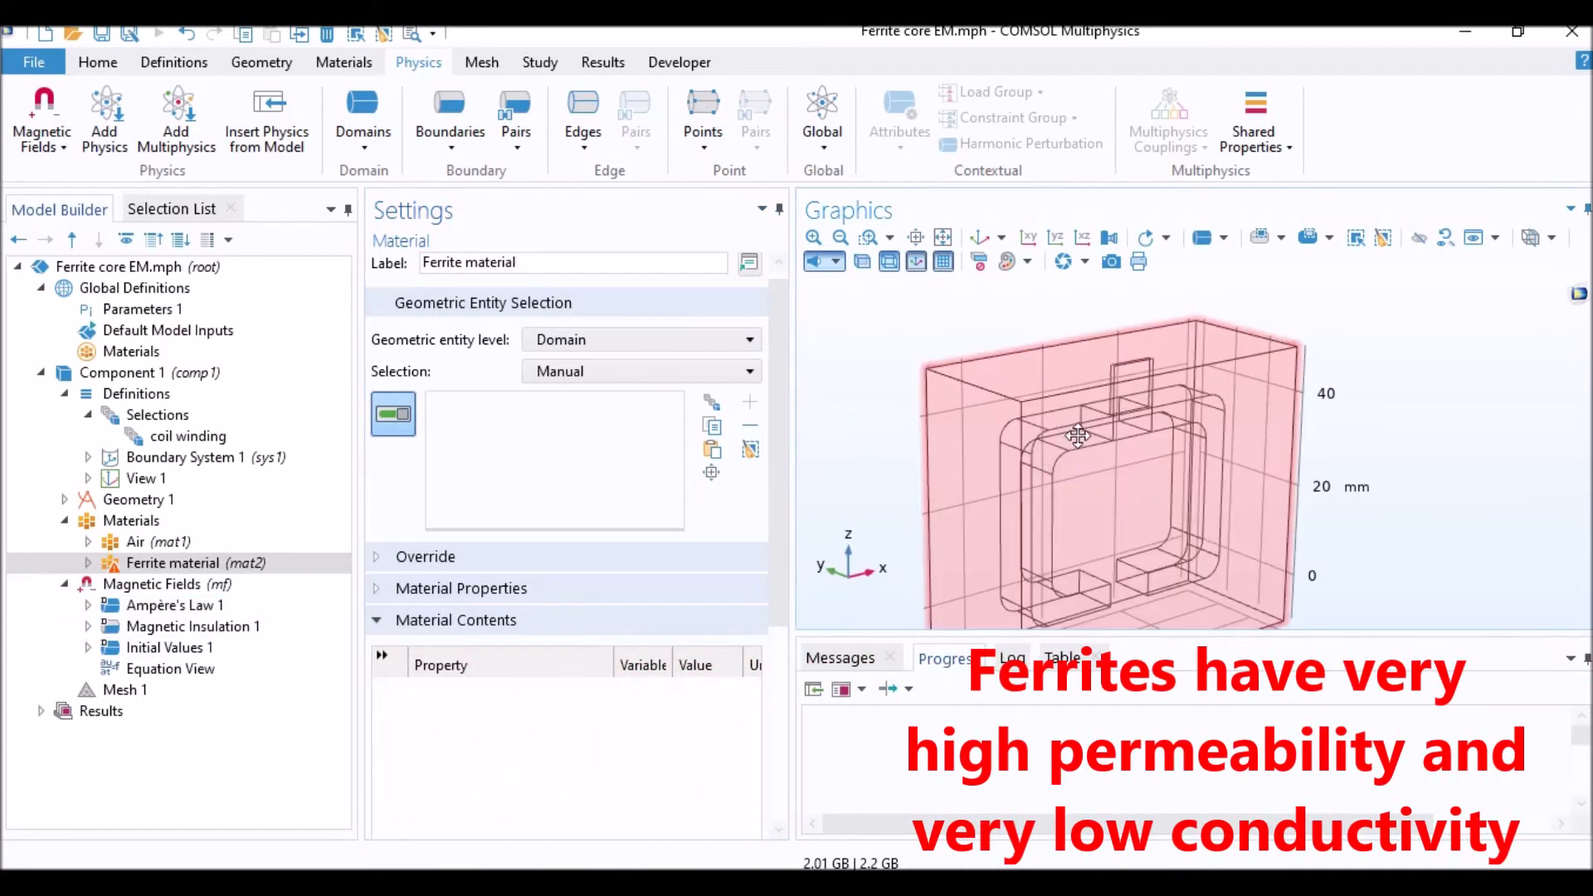
{"action": "left_click", "coordinate": [1083, 446]}
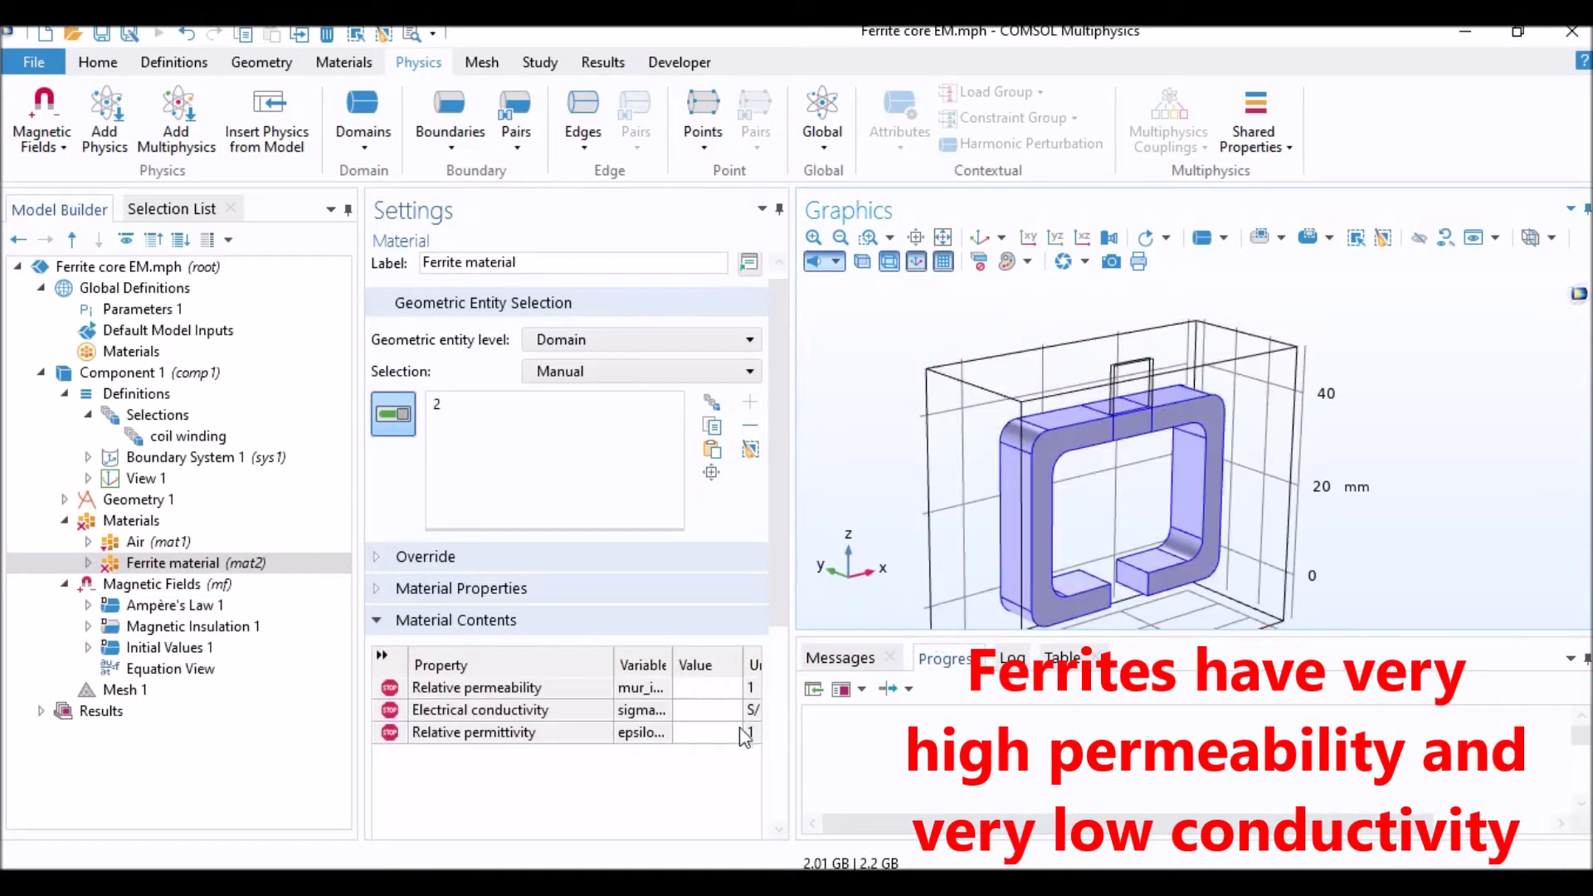
Step: Set the ferrite's relative permeability to 1000, electrical conductivity to 1e-10 and relative permittivity to 1
{"action": "type", "text": "1000"}
{"action": "left_click", "coordinate": [688, 711]}
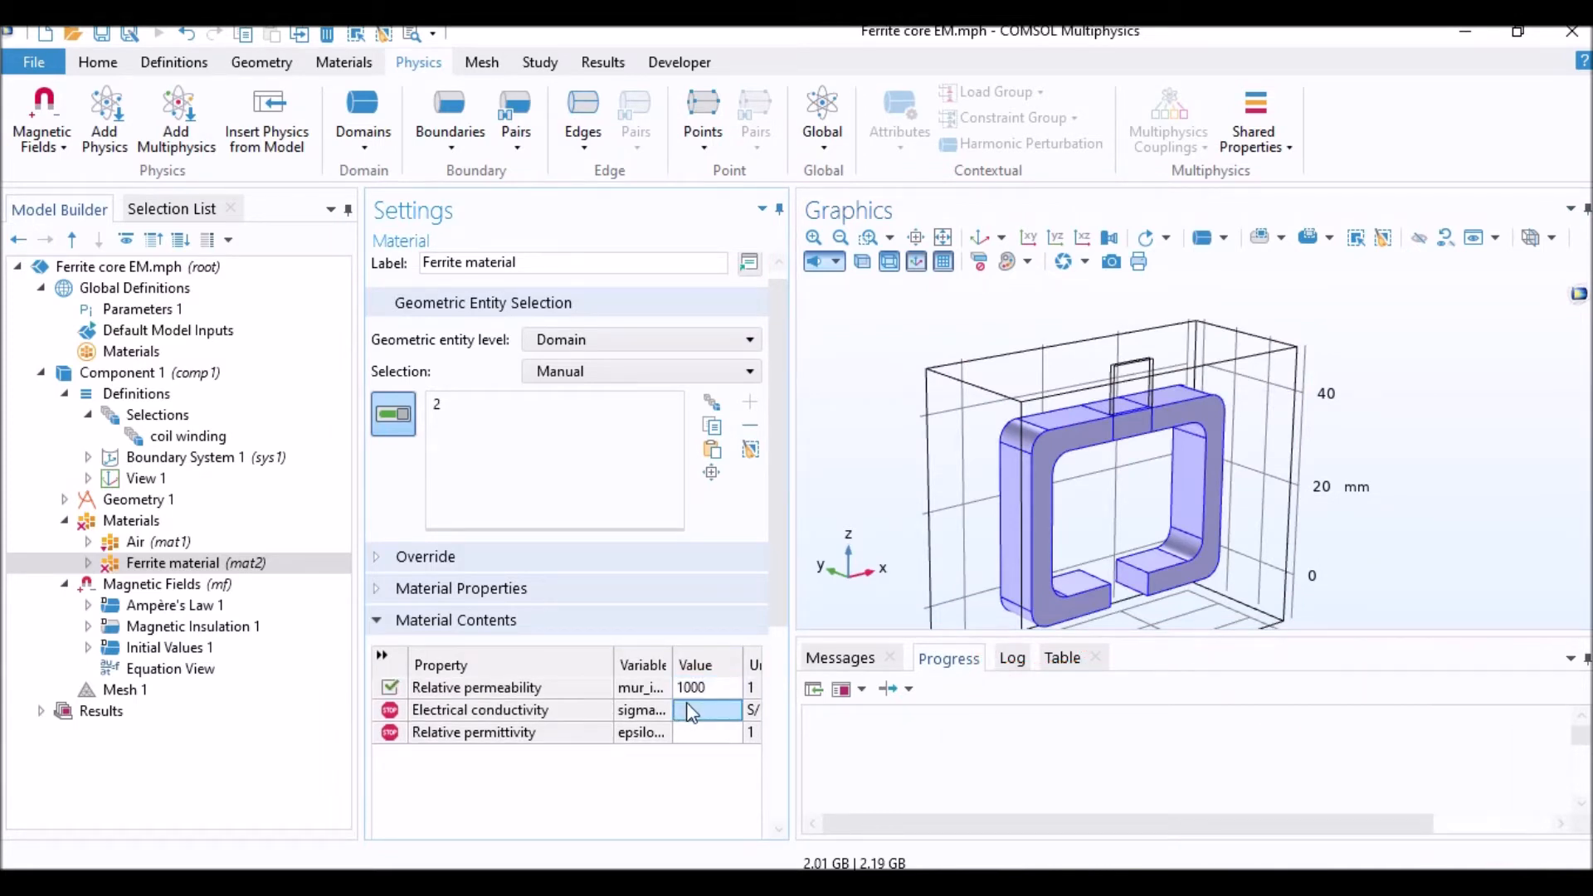
{"action": "type", "text": "1e-"}
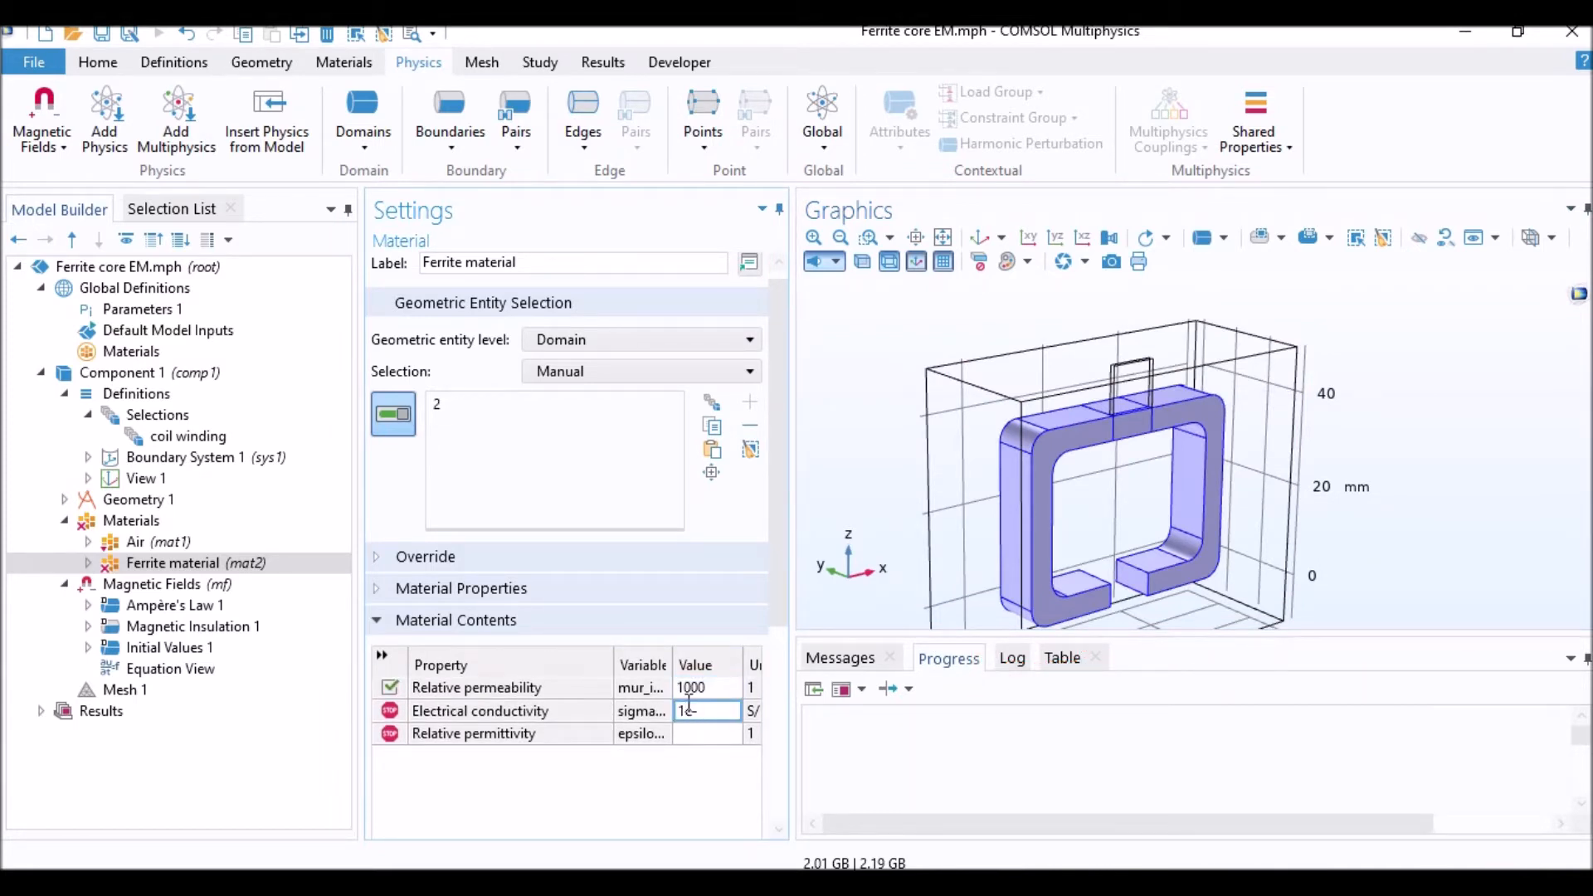
{"action": "type", "text": "10"}
{"action": "key", "text": "Return"}
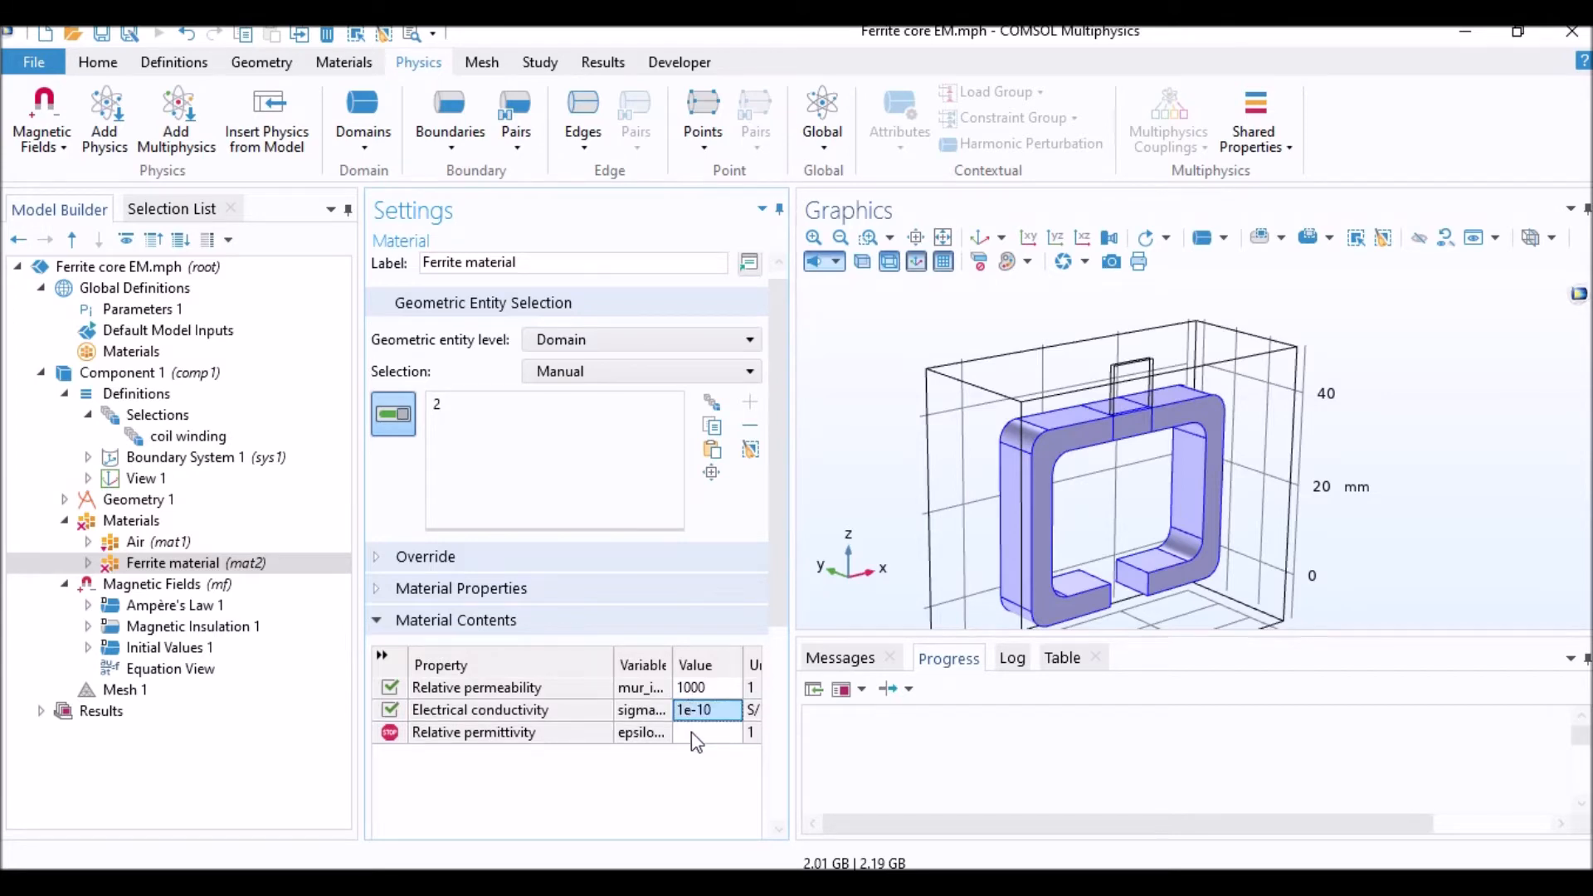
{"action": "left_click", "coordinate": [694, 732]}
{"action": "type", "text": "1"}
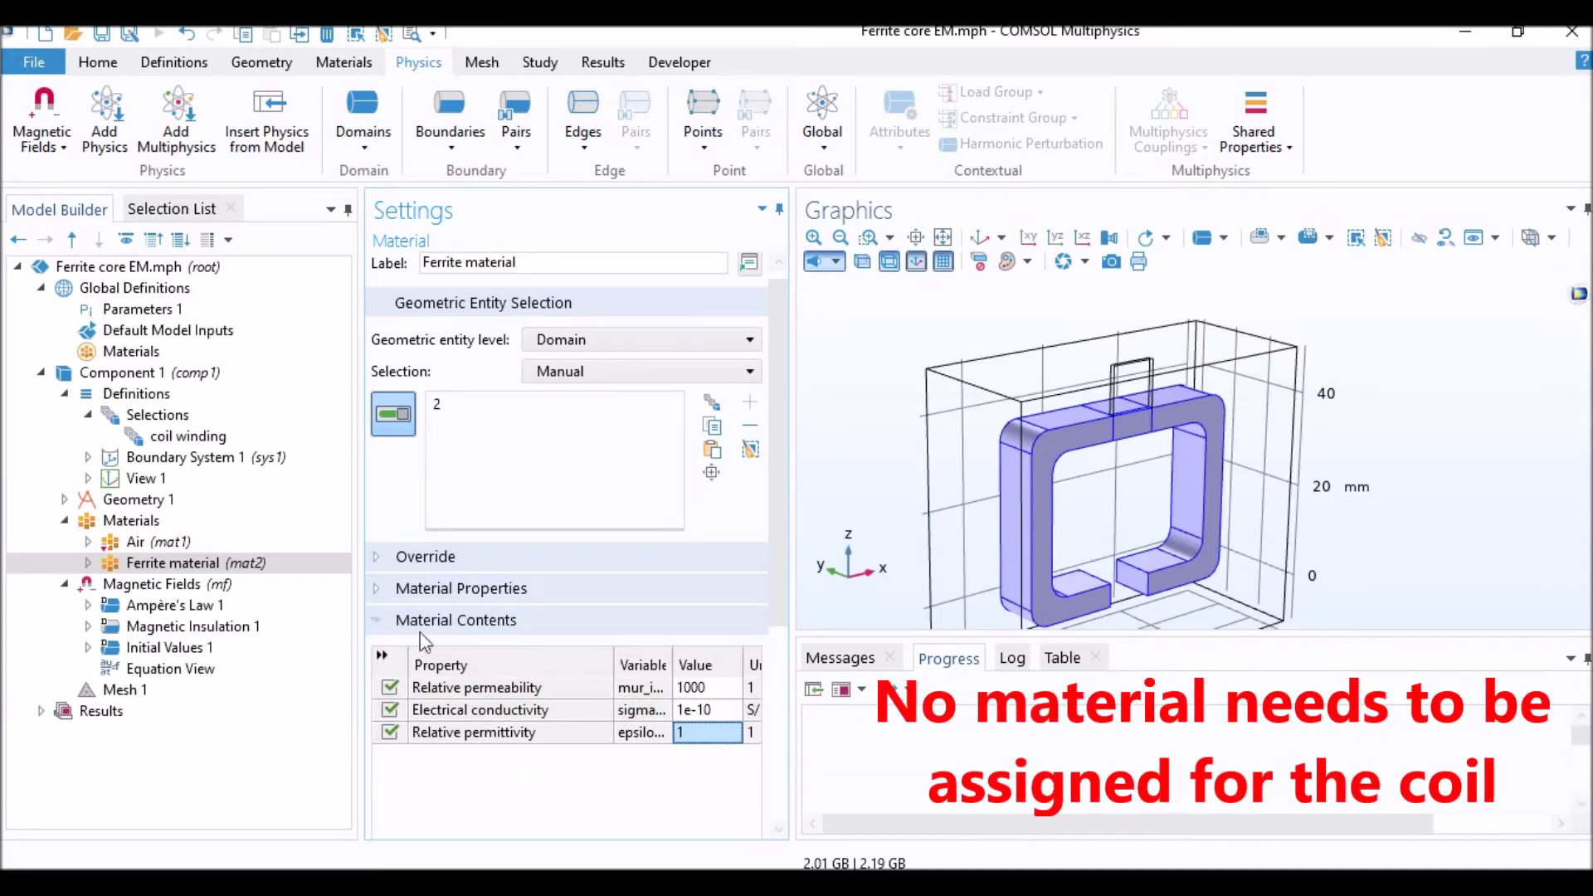
{"action": "left_click", "coordinate": [67, 521]}
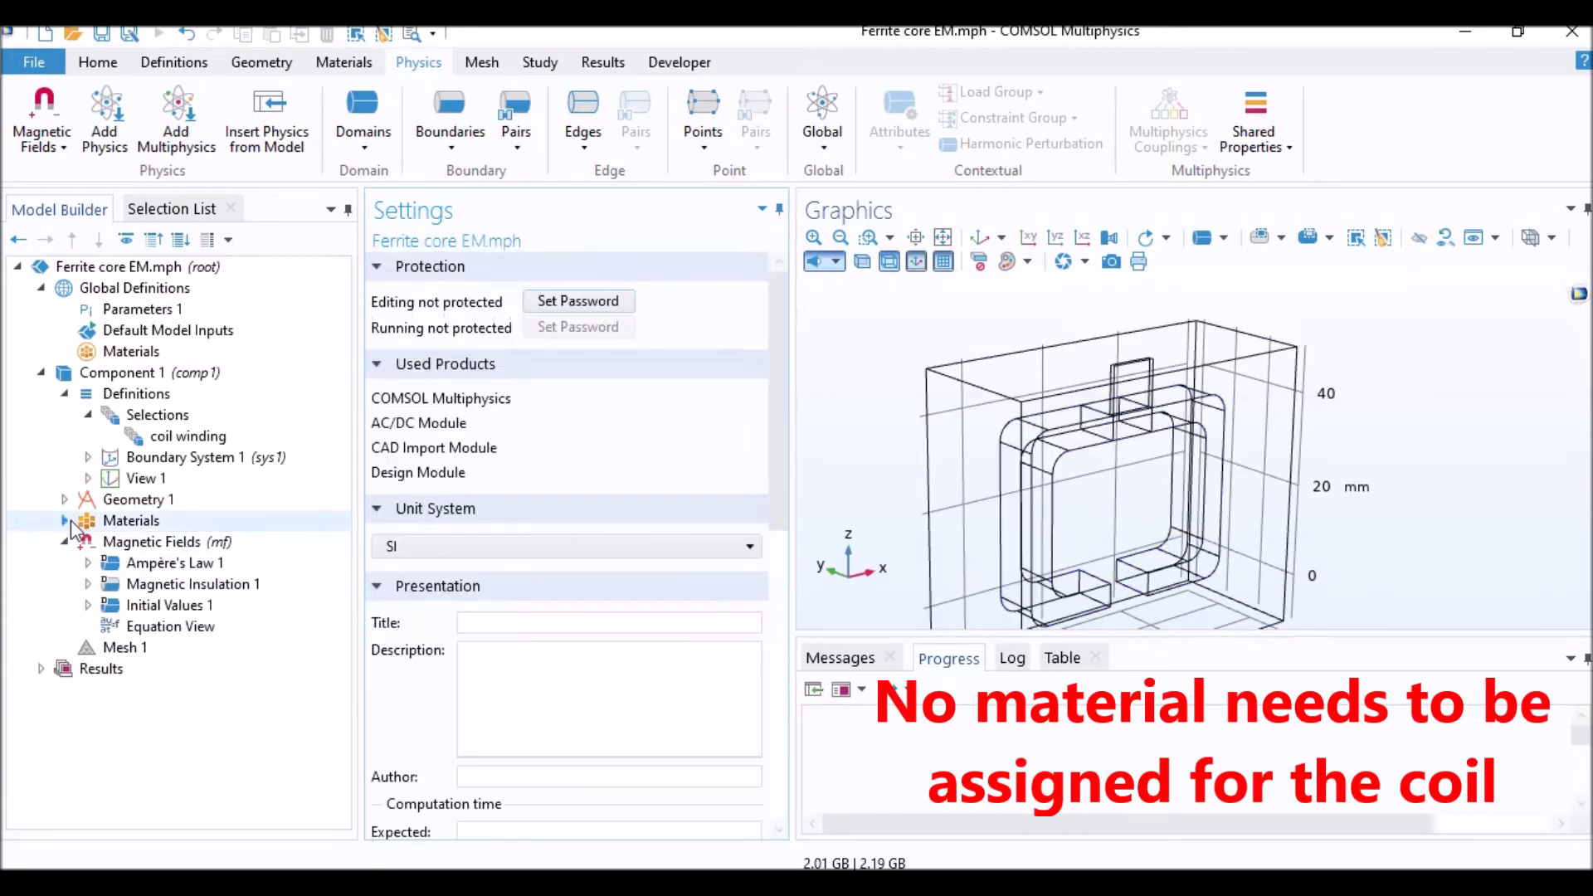
Step: Add a boundary Coil feature to Magnetic Fields and apply it to the coil winding selection
{"action": "left_click", "coordinate": [123, 548]}
{"action": "left_click", "coordinate": [441, 128]}
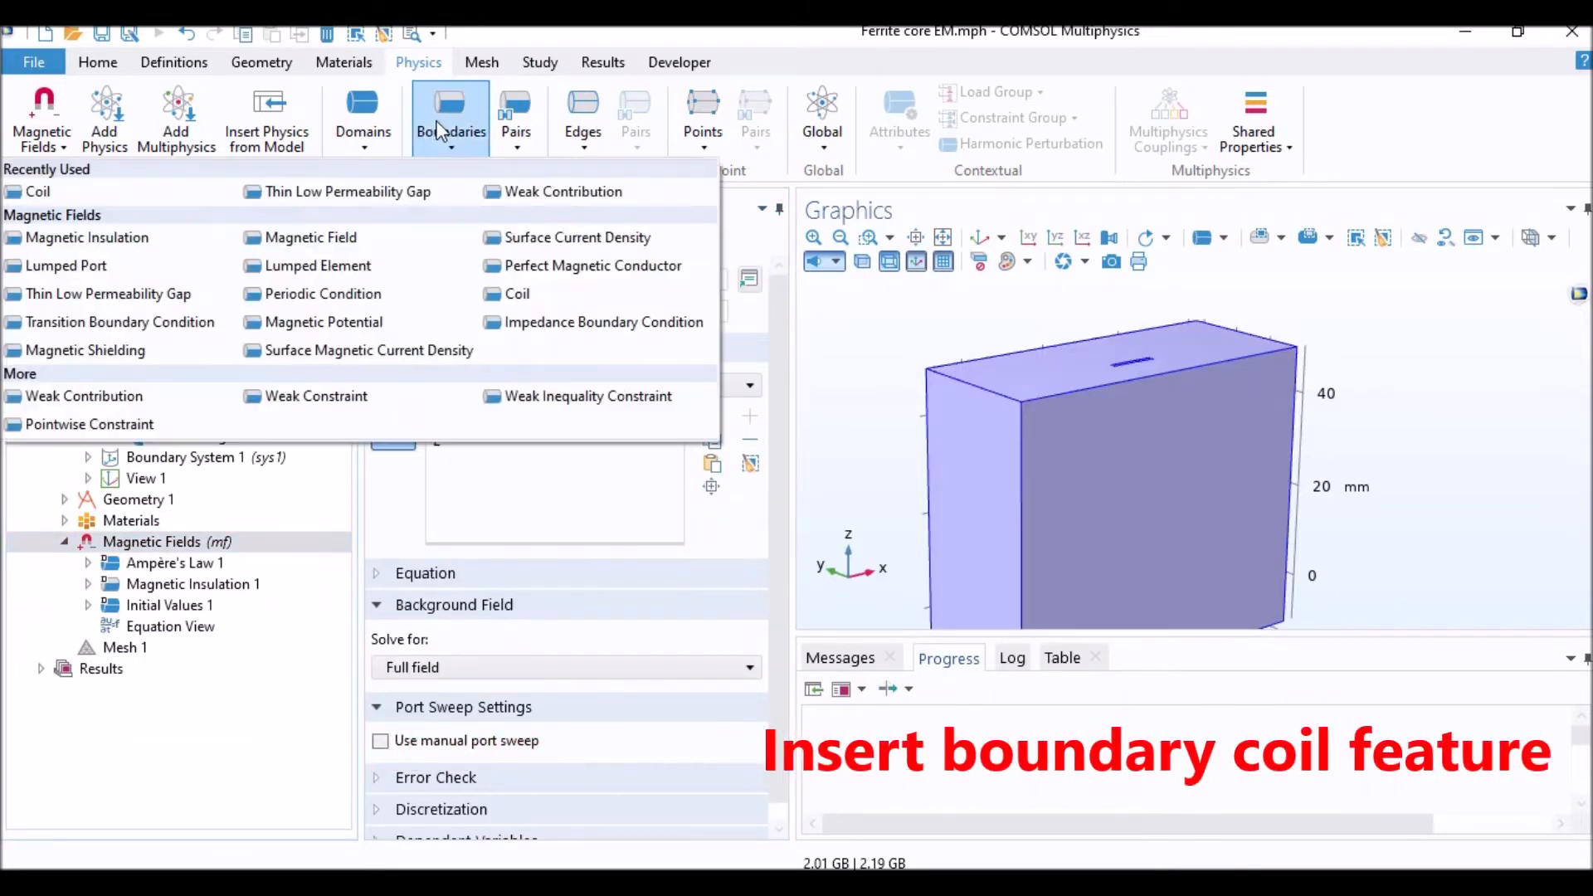
{"action": "left_click", "coordinate": [138, 188]}
{"action": "left_click", "coordinate": [528, 343]}
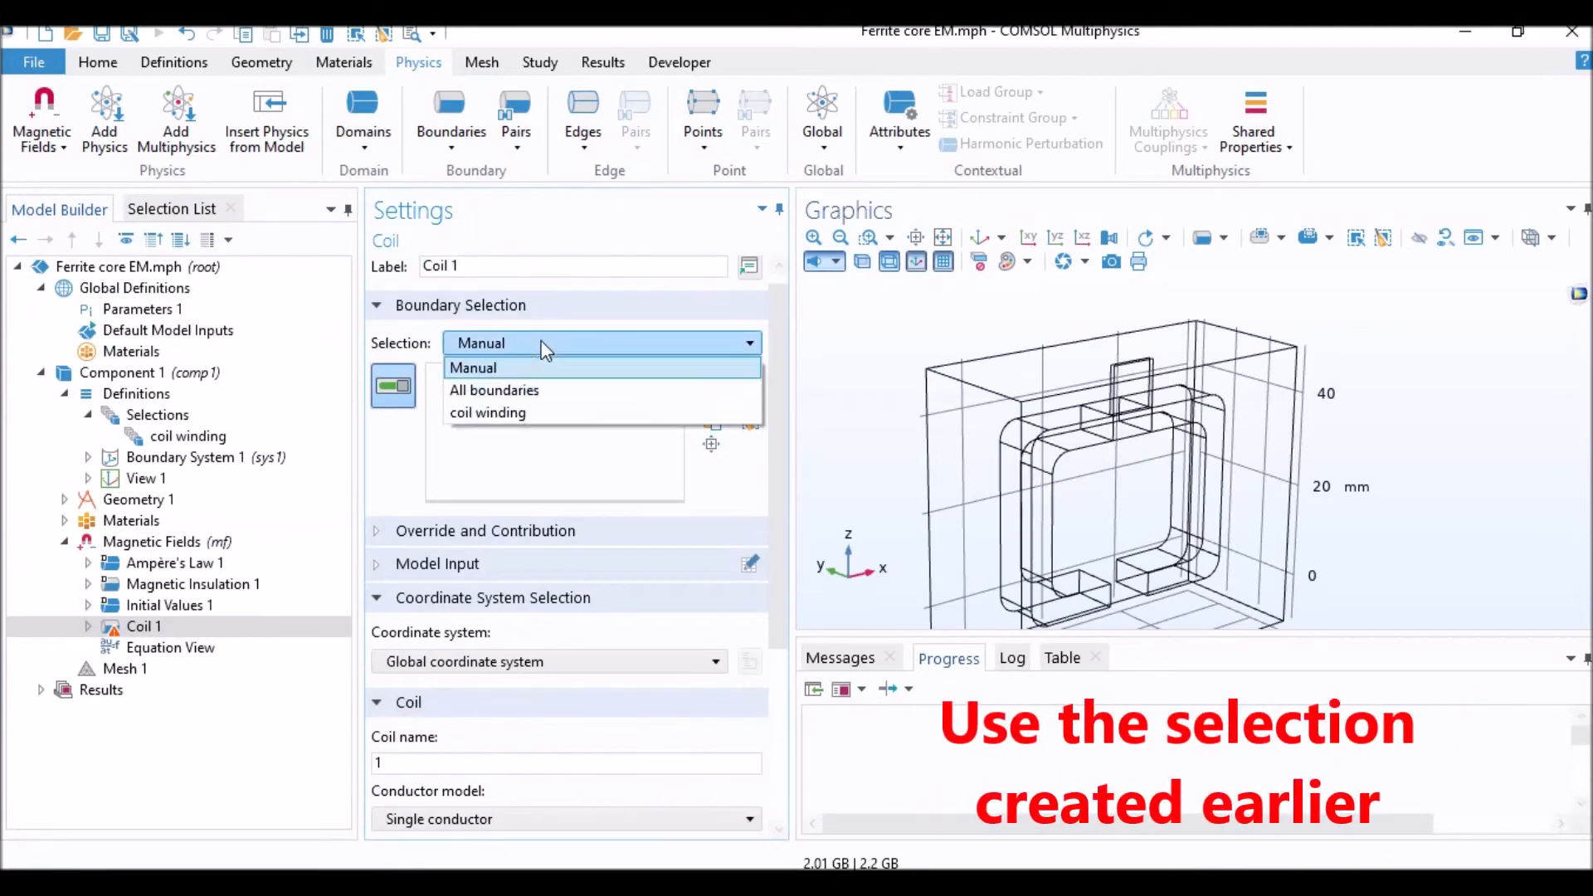
{"action": "left_click", "coordinate": [510, 413]}
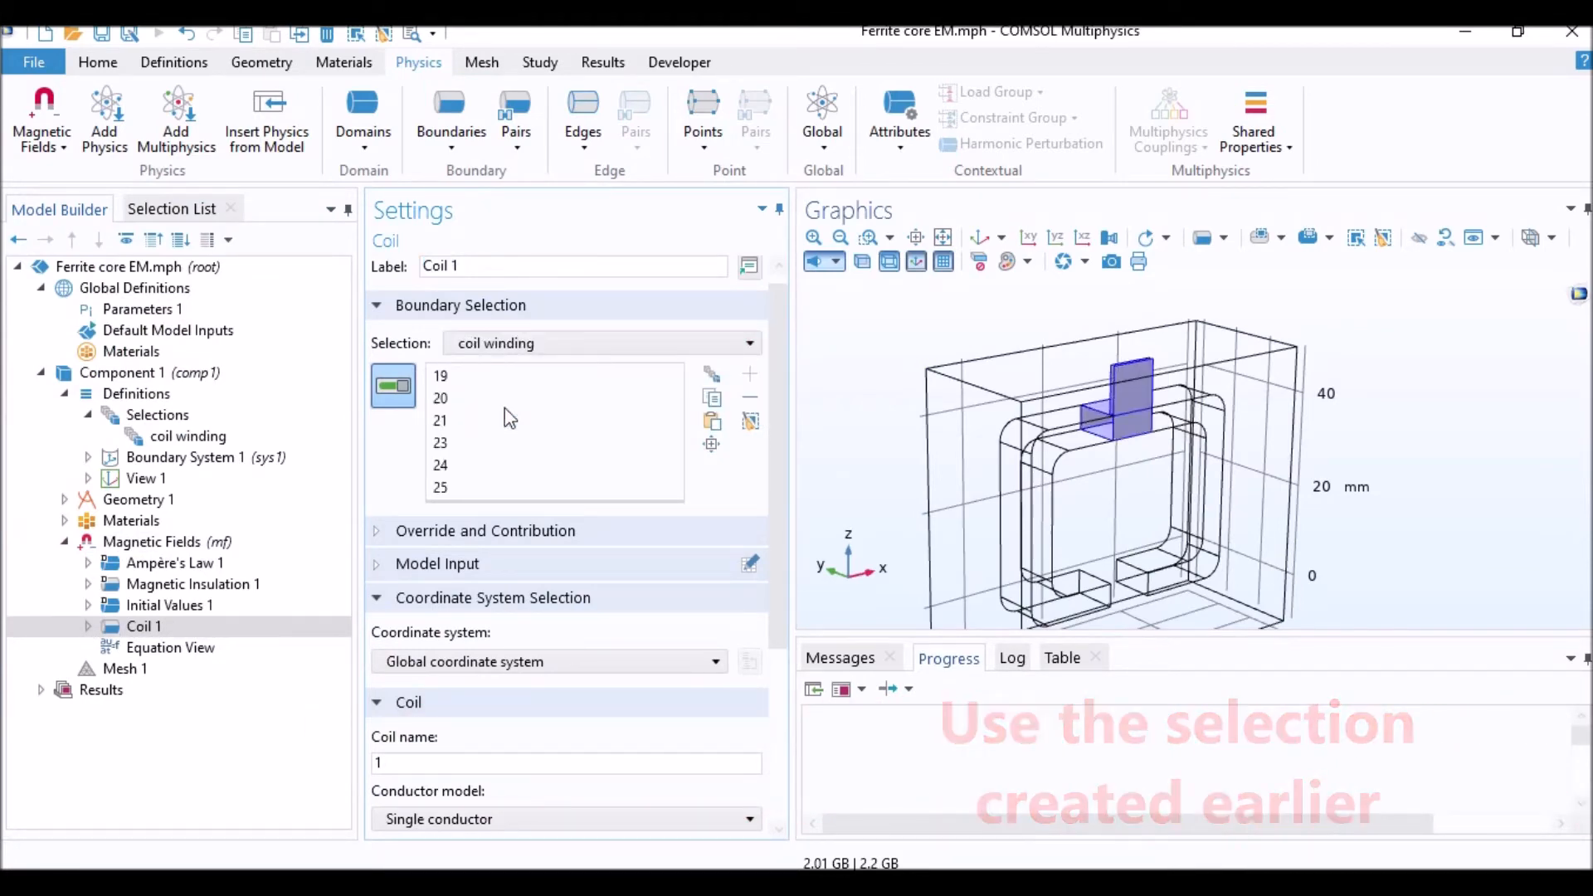
Step: Set the coil's conductor model to Homogenized multiturn, its type to Numeric and its current to 10 A
{"action": "scroll", "coordinate": [543, 635], "scroll_direction": "down", "scroll_amount": 3}
{"action": "left_click", "coordinate": [497, 594]}
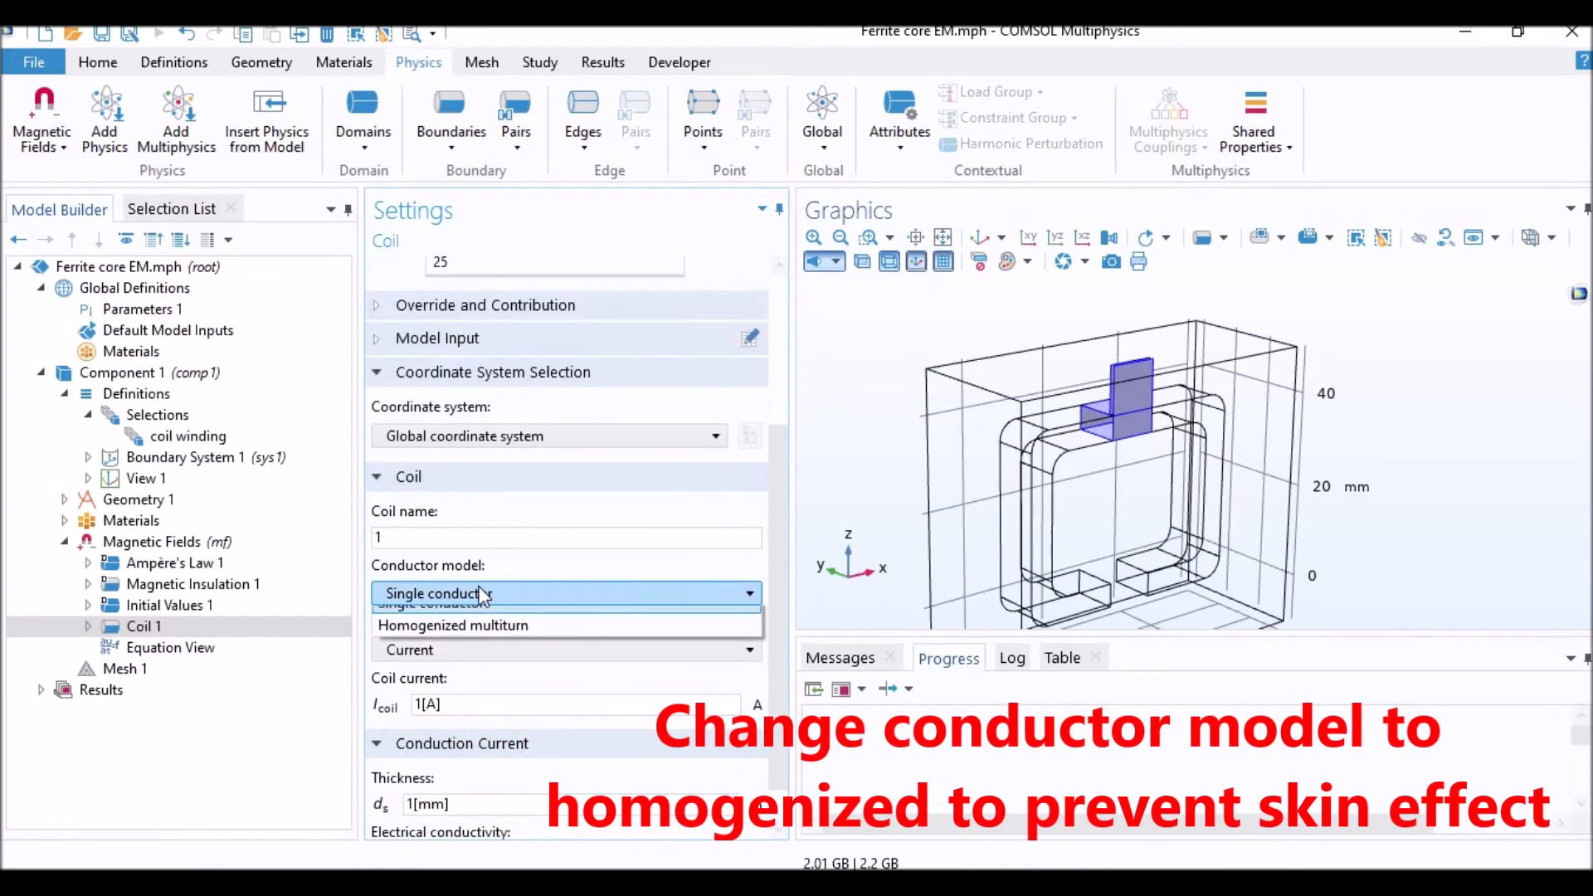
{"action": "left_click", "coordinate": [477, 643]}
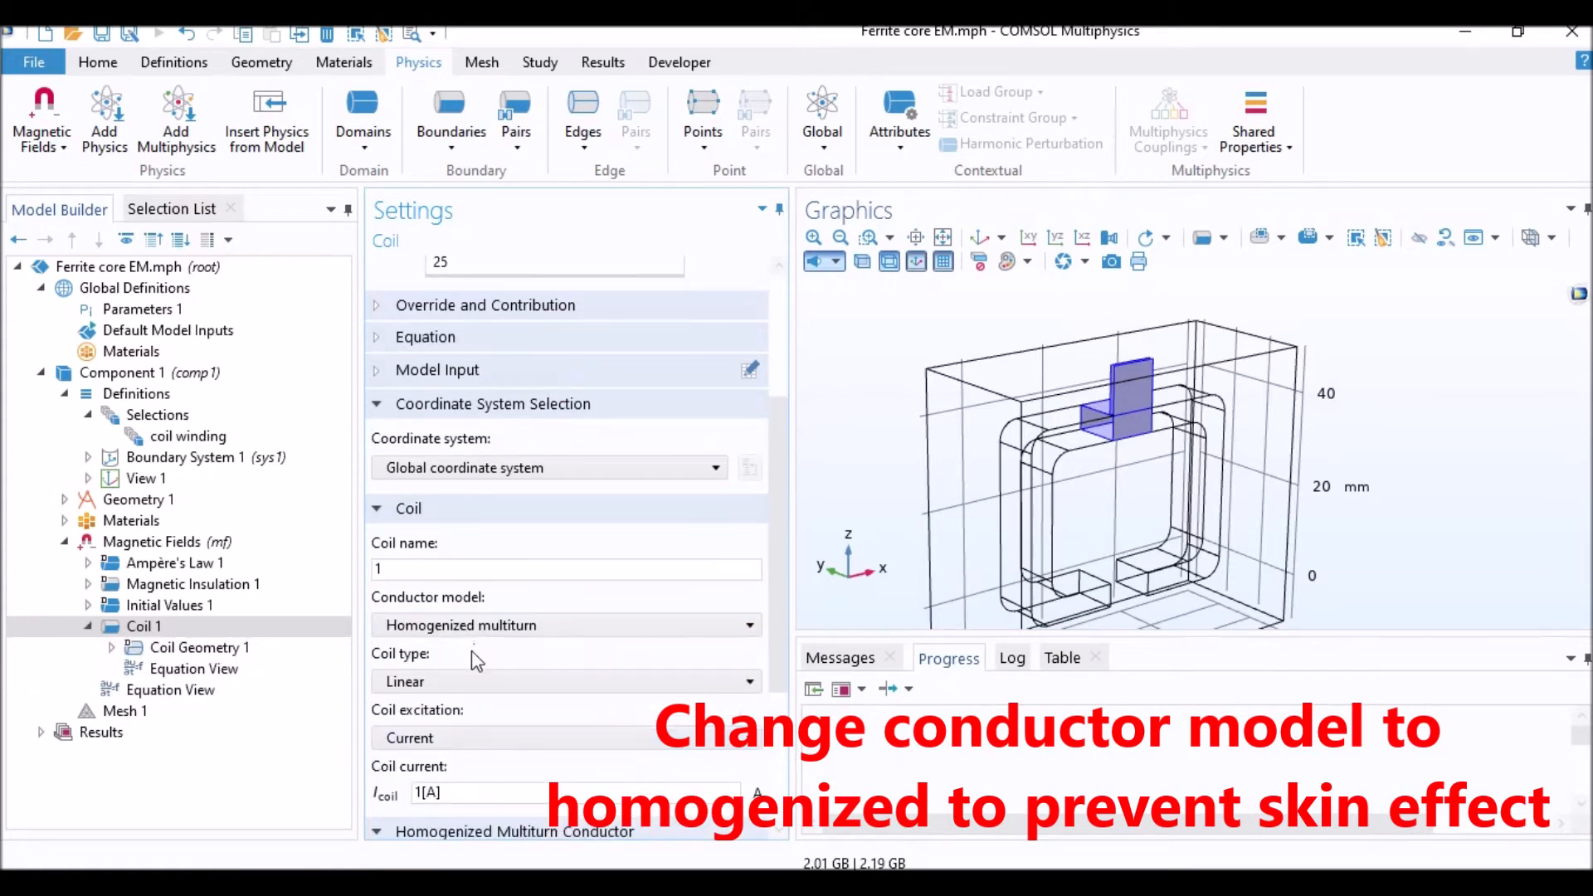
{"action": "scroll", "coordinate": [469, 656], "scroll_direction": "down", "scroll_amount": 2}
{"action": "left_click", "coordinate": [429, 512]}
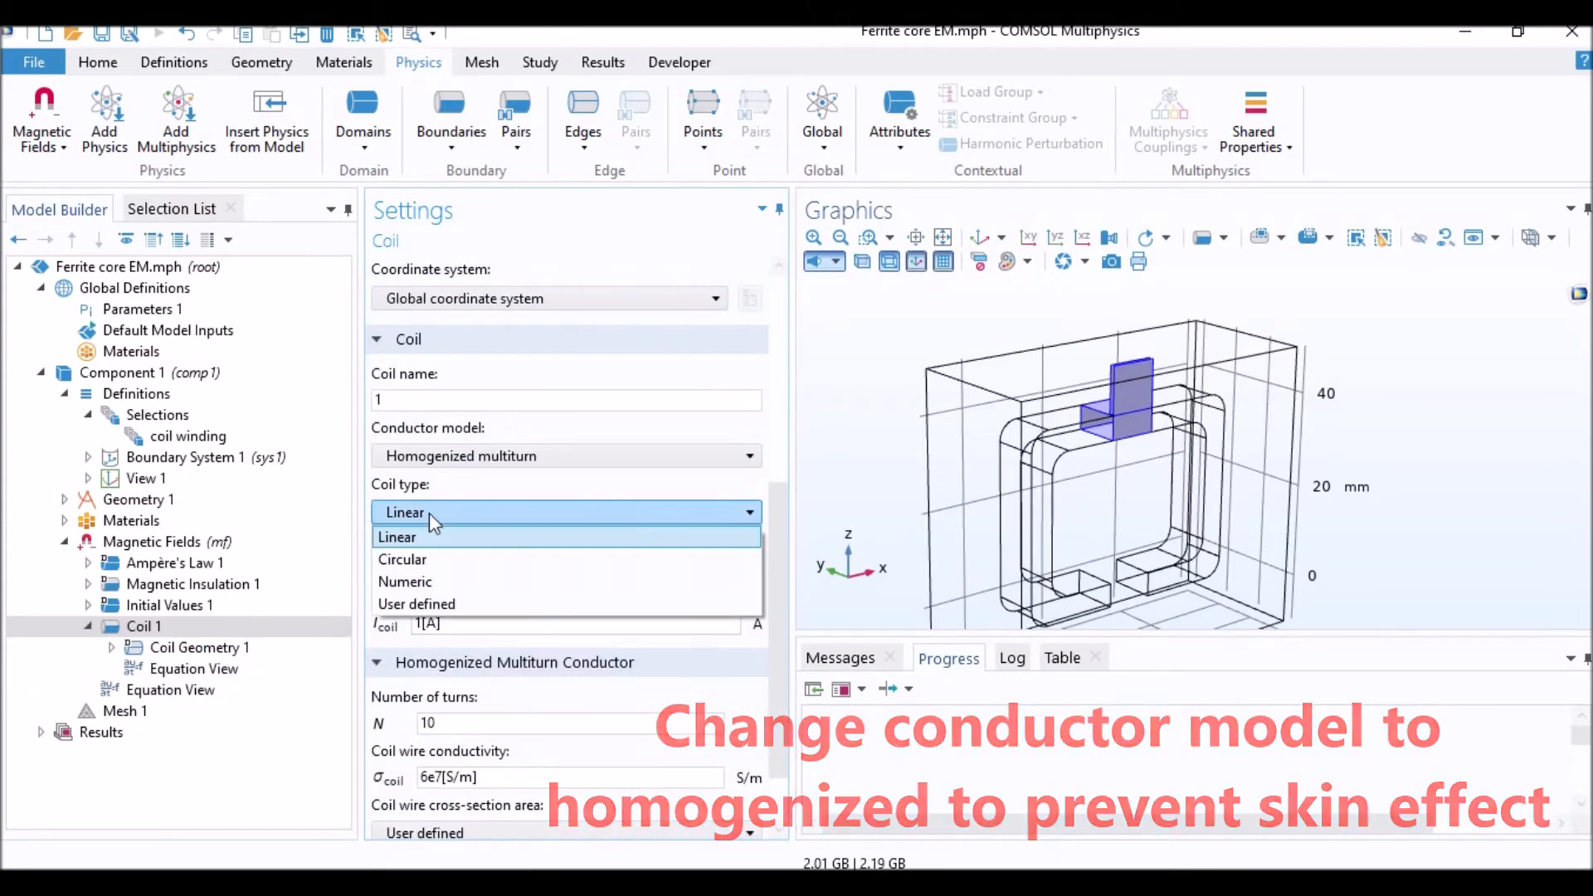
{"action": "left_click", "coordinate": [426, 583]}
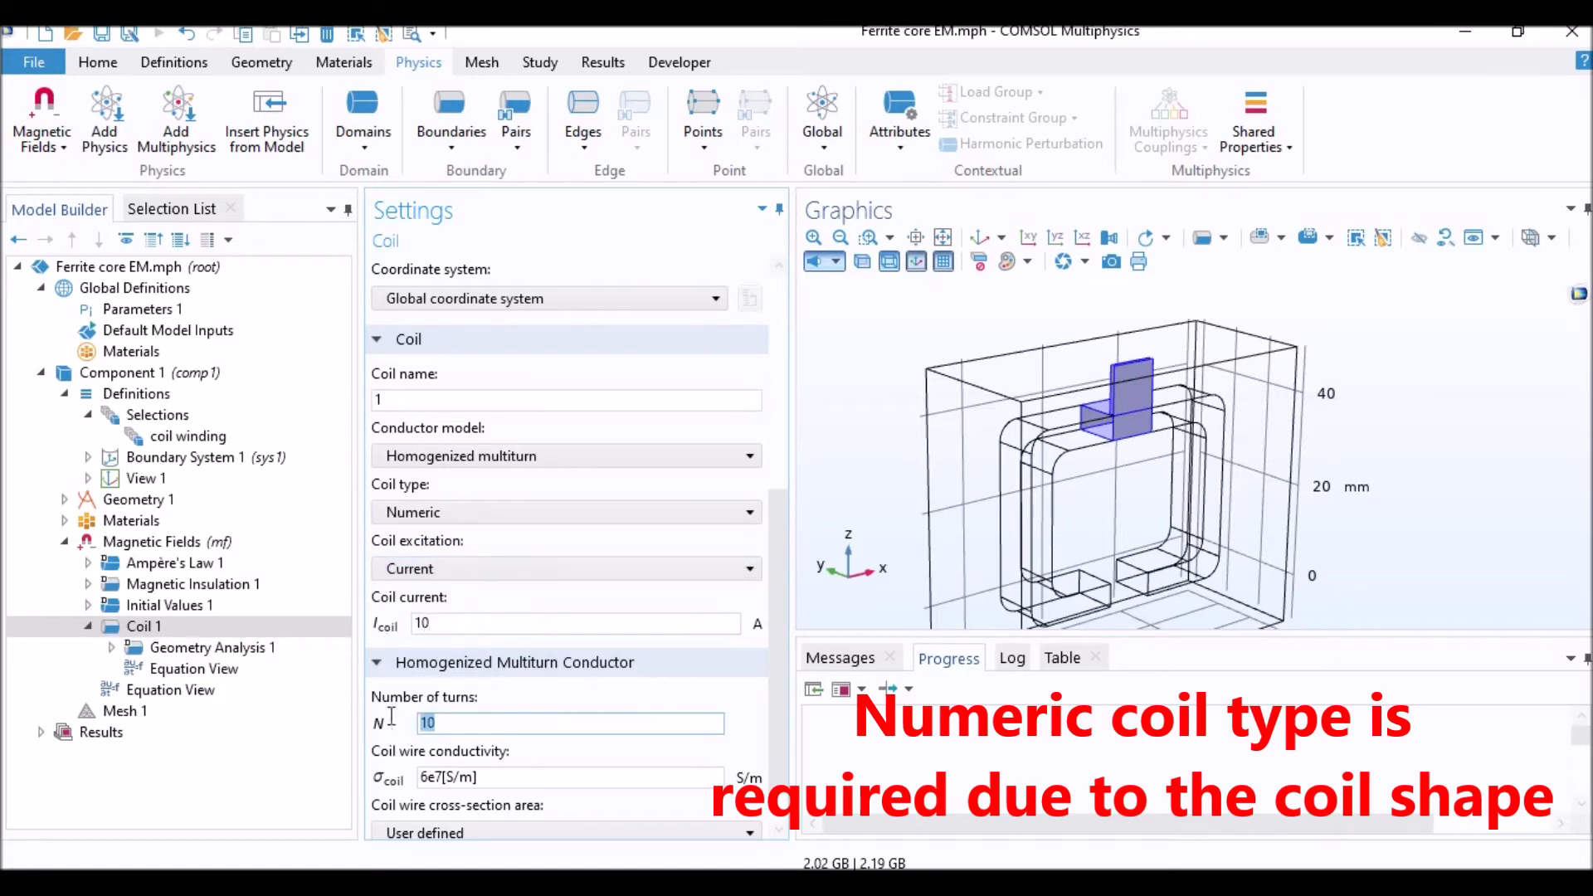
Step: In the coil's geometry analysis, assign the front segment's upper edge (edge 46) as Input and the other segment's upper edge as Output
{"action": "left_click", "coordinate": [114, 648]}
{"action": "left_click", "coordinate": [184, 672]}
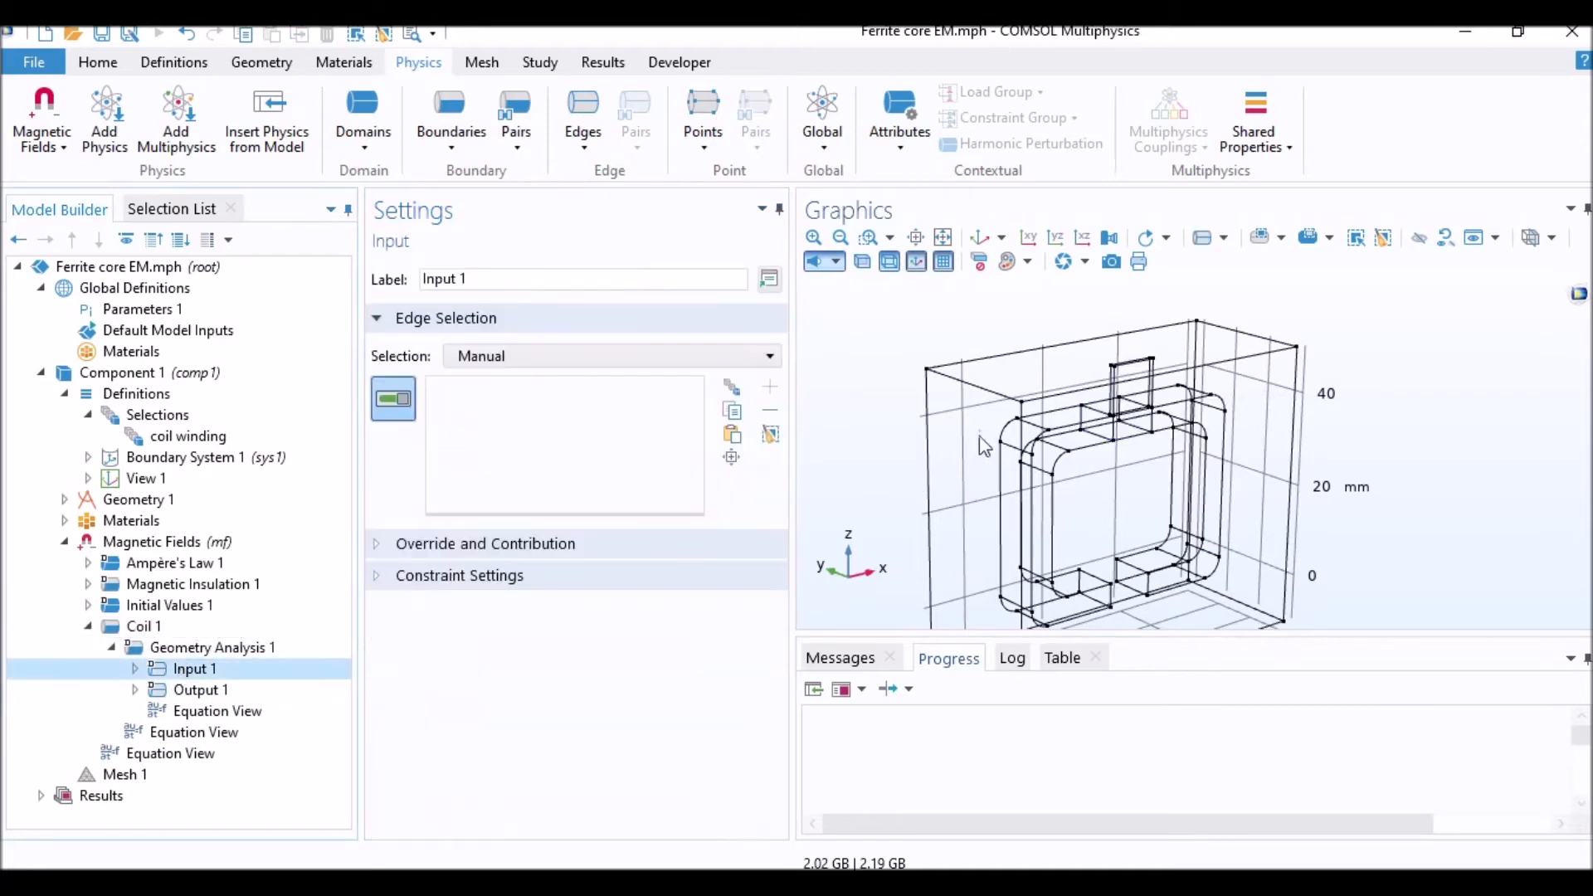
{"action": "scroll", "coordinate": [987, 465], "scroll_direction": "up", "scroll_amount": 10}
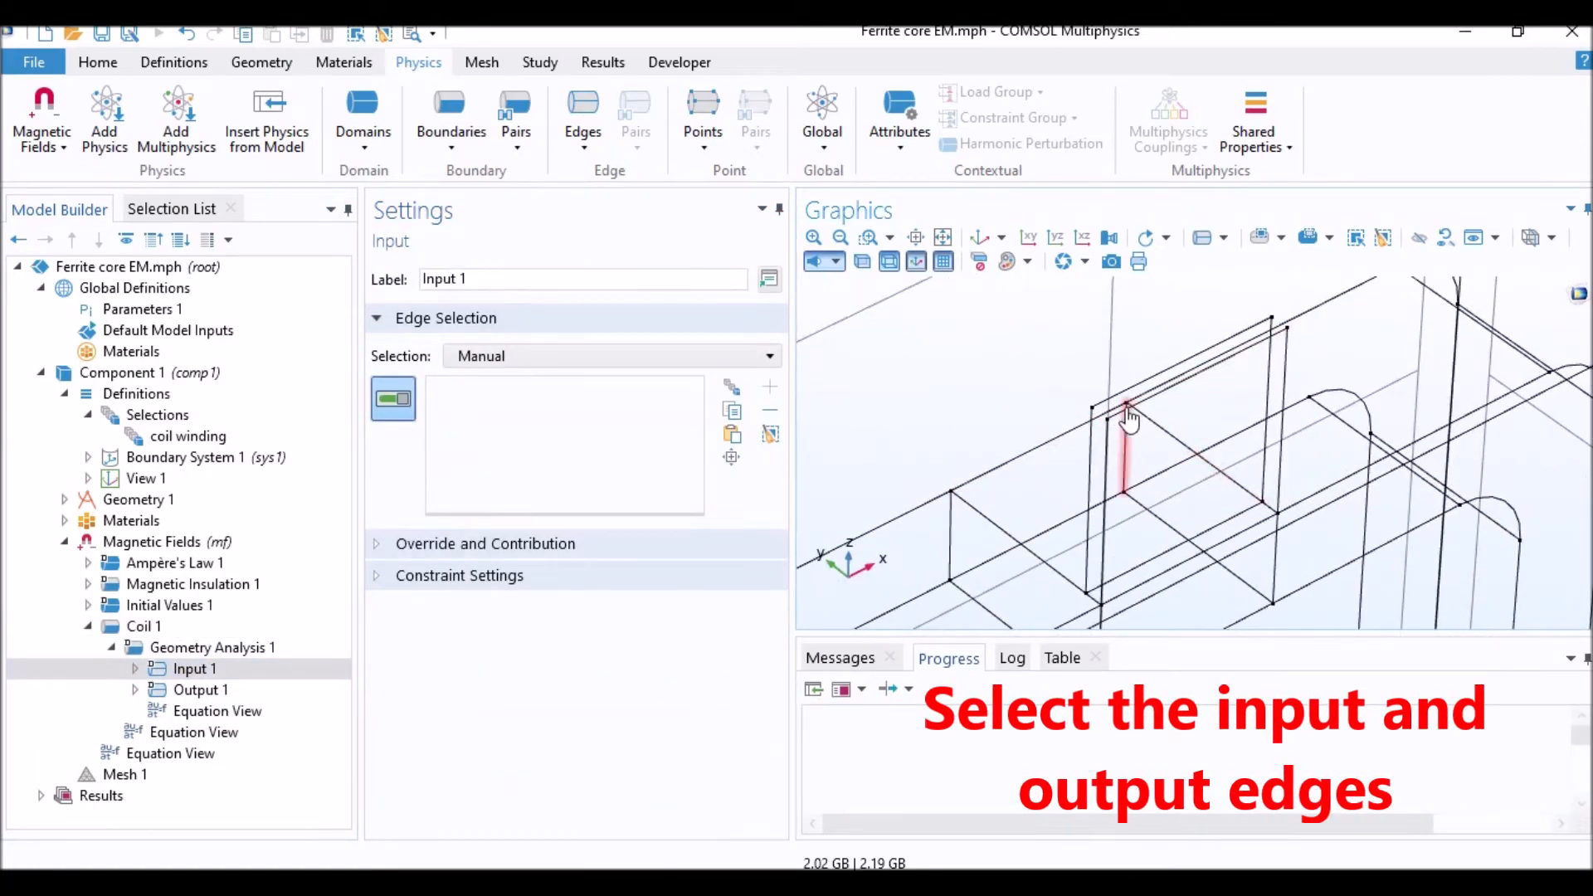
{"action": "left_click", "coordinate": [248, 695]}
{"action": "left_click_drag", "start_coordinate": [1182, 527], "coordinate": [1198, 365]}
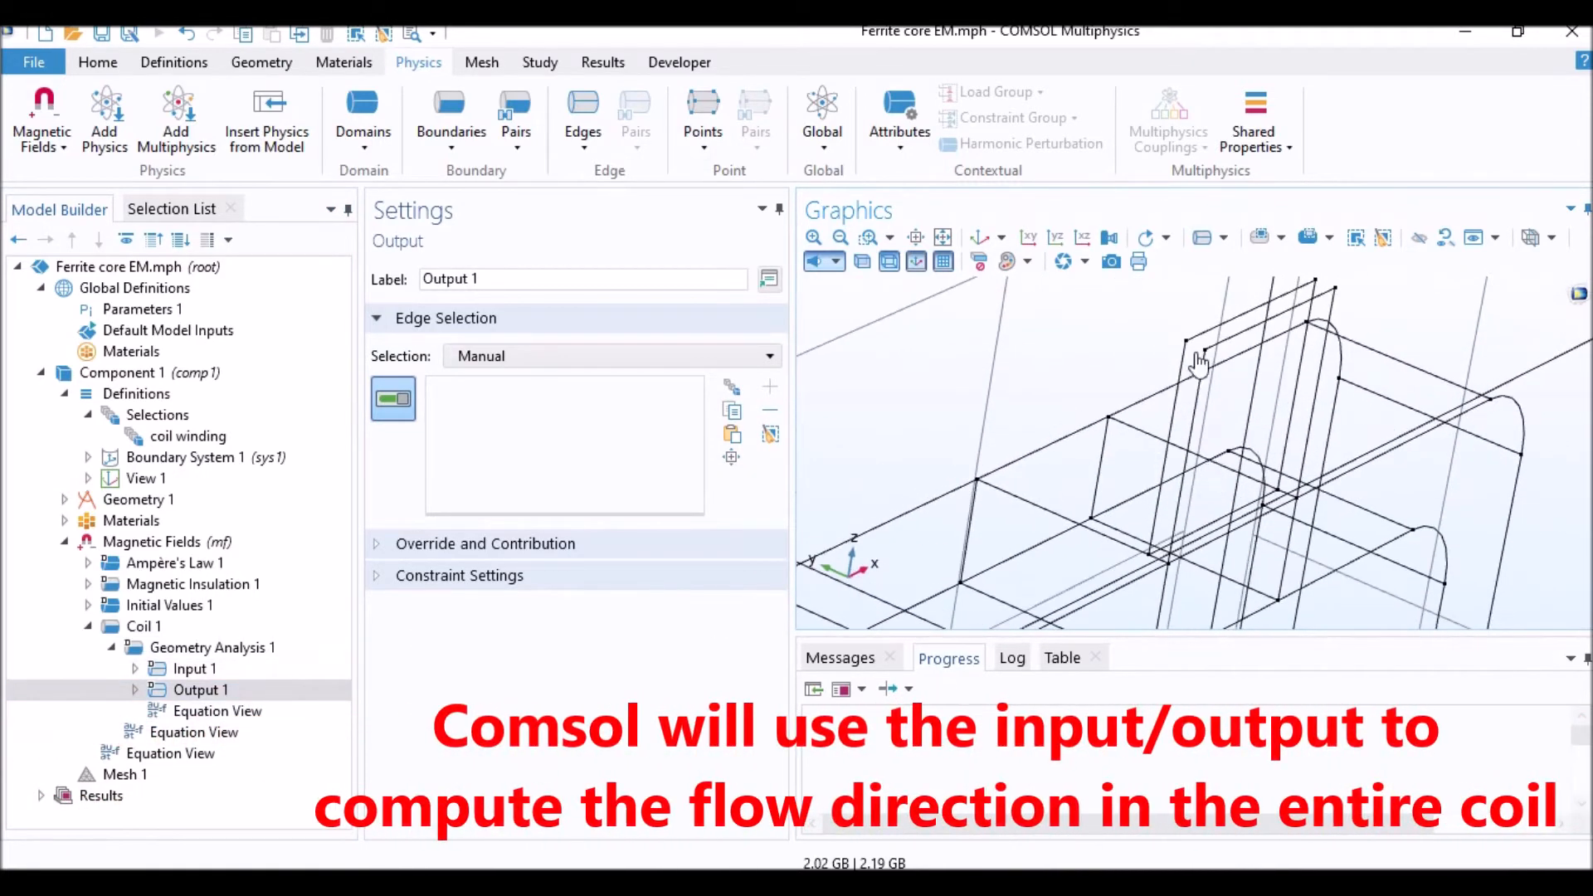
{"action": "left_click", "coordinate": [203, 670]}
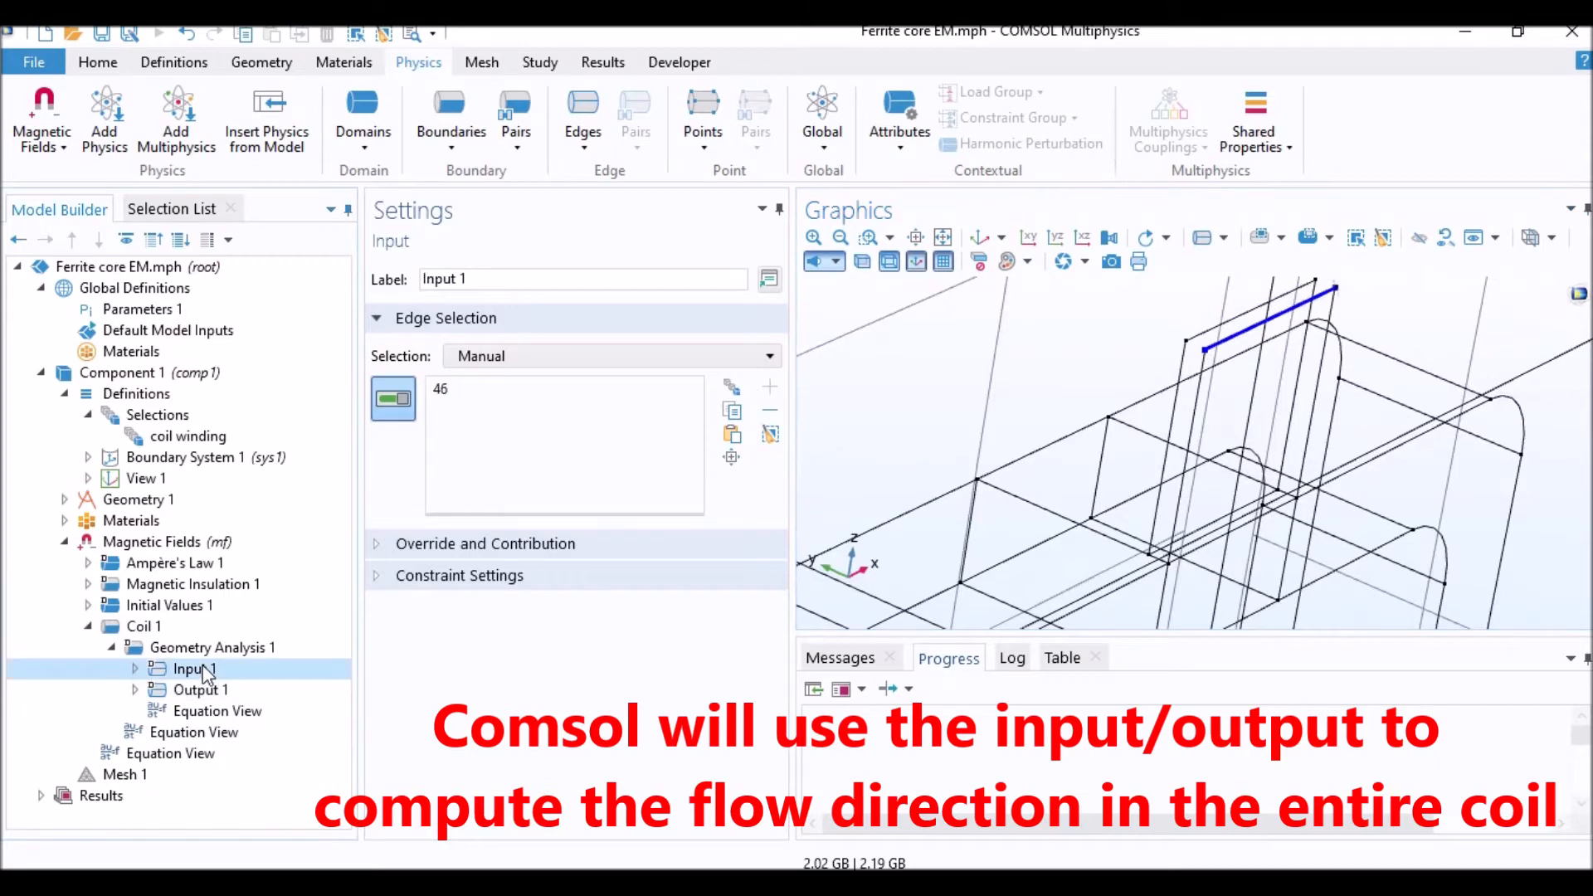
{"action": "left_click", "coordinate": [88, 628]}
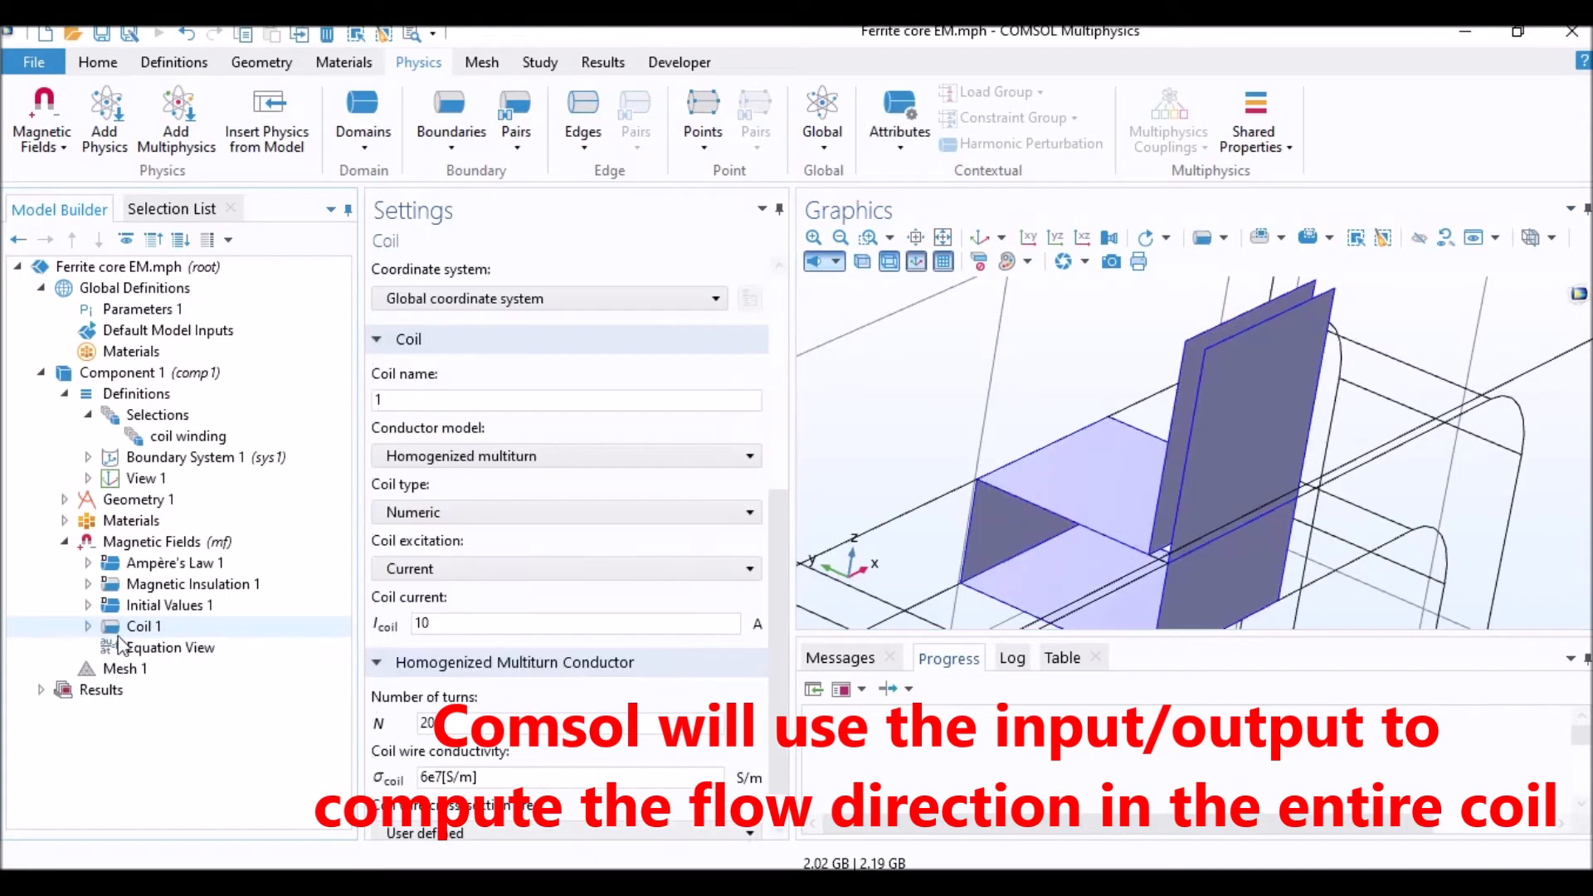
Step: Set the physics-controlled mesh element size to Finer and build the mesh for the whole model
{"action": "left_click", "coordinate": [65, 542]}
{"action": "left_click", "coordinate": [112, 564]}
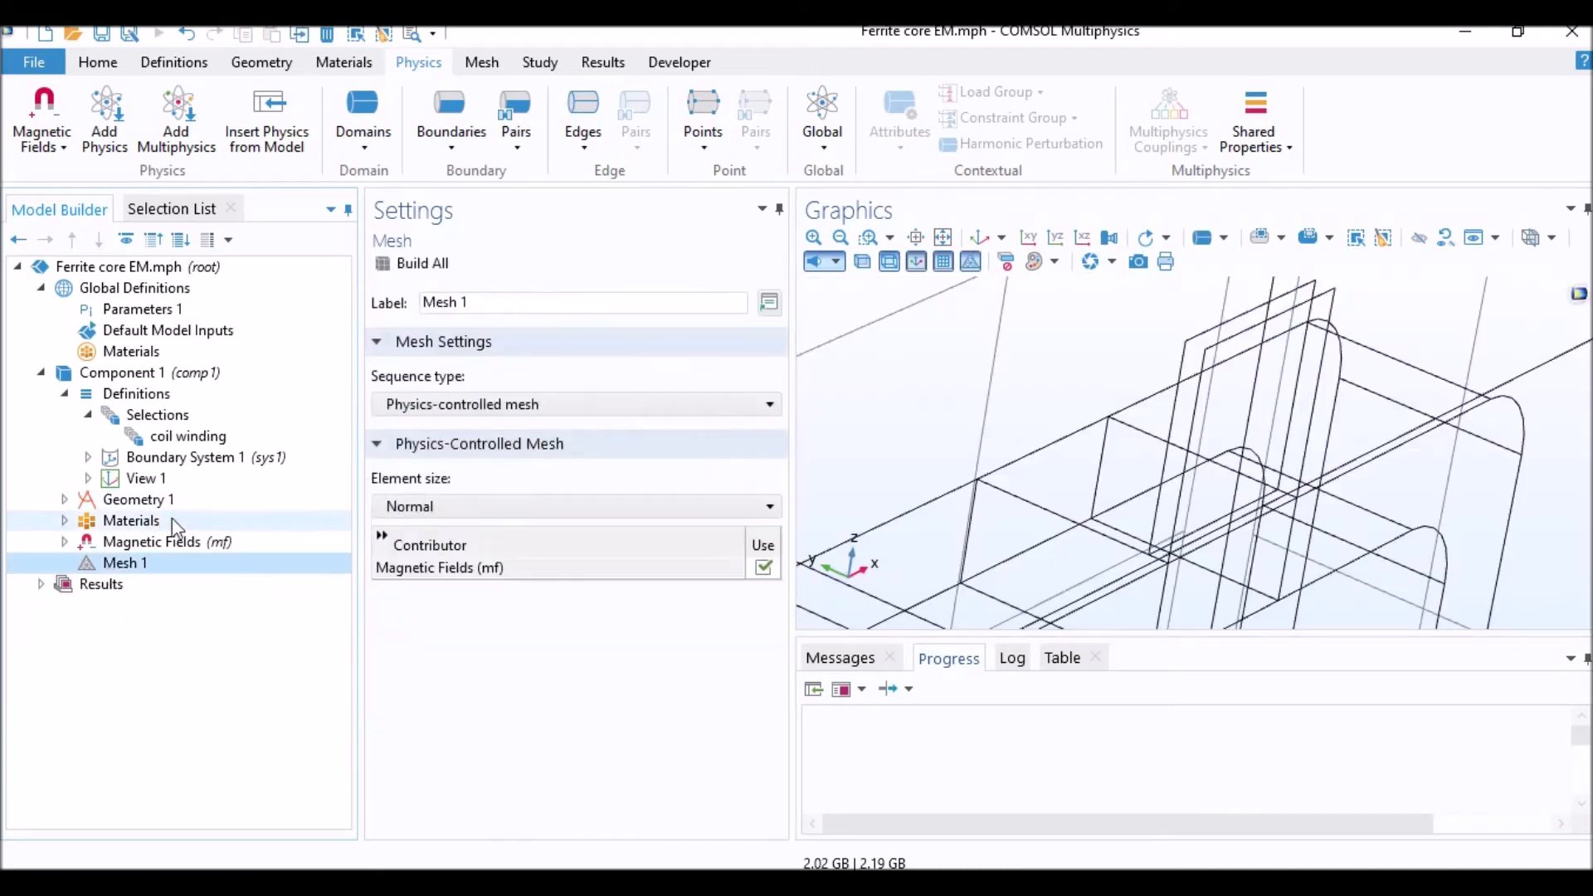
{"action": "left_click", "coordinate": [483, 505]}
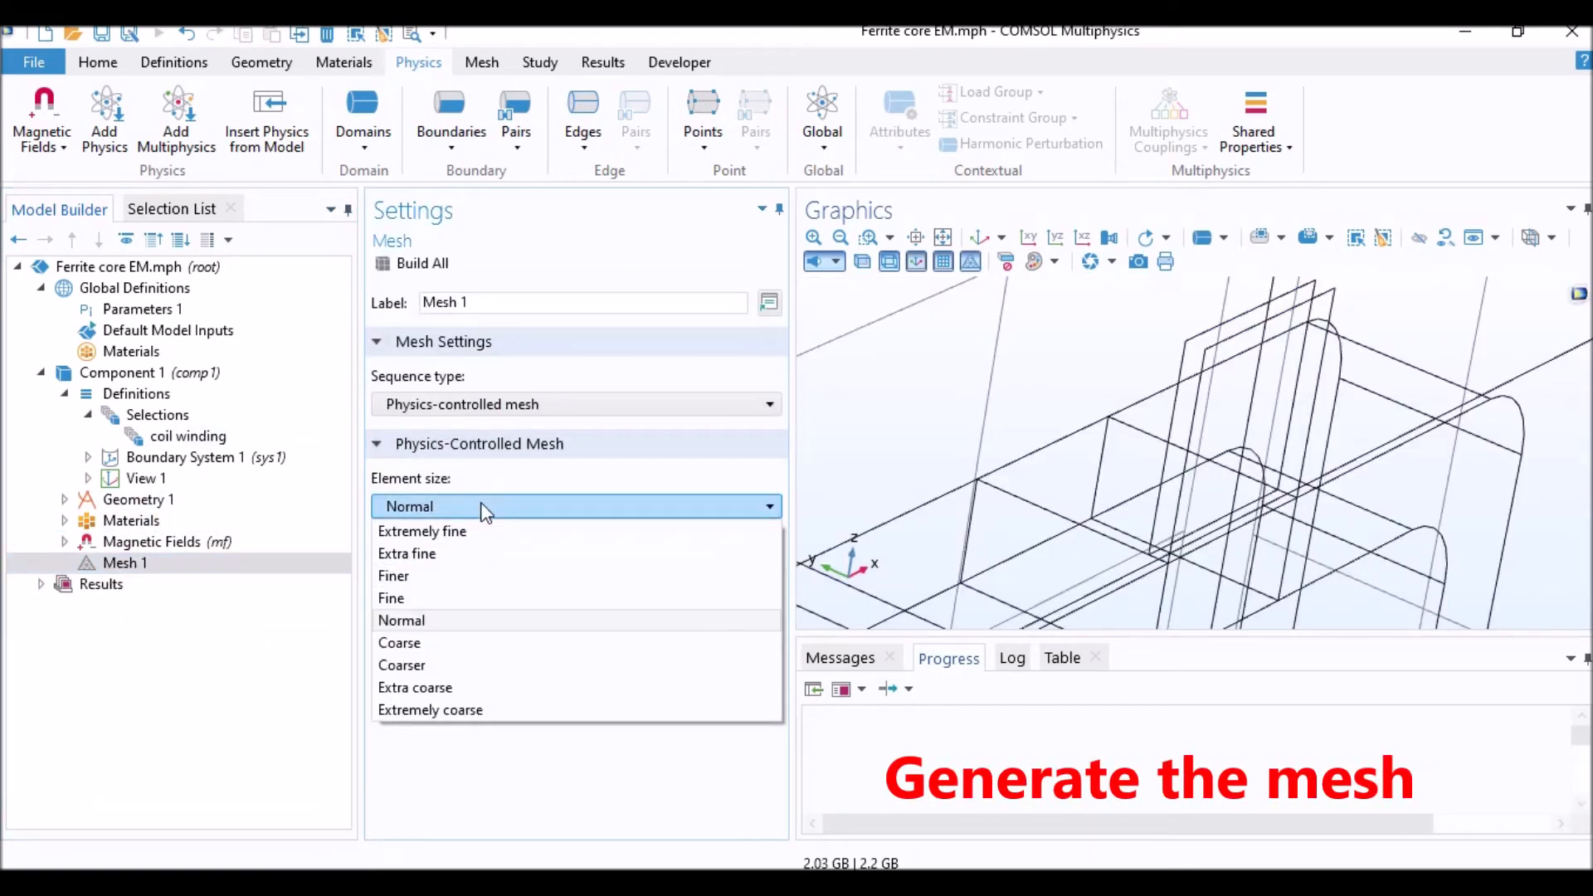
{"action": "left_click", "coordinate": [439, 572]}
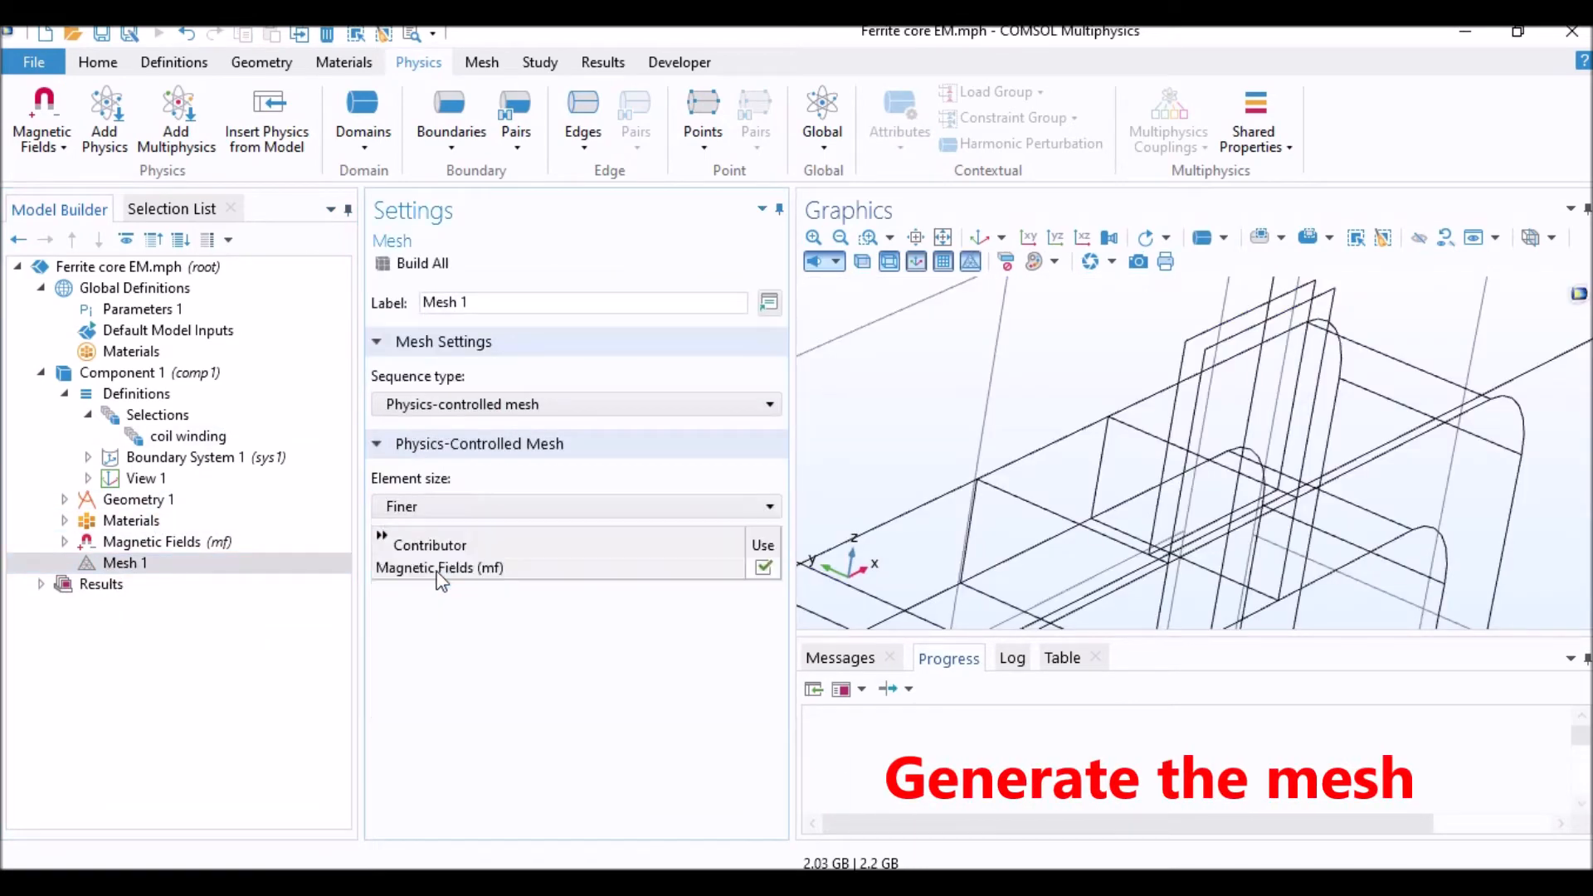
{"action": "left_click", "coordinate": [429, 264]}
{"action": "scroll", "coordinate": [1051, 420], "scroll_direction": "up", "scroll_amount": 2}
{"action": "scroll", "coordinate": [1052, 420], "scroll_direction": "down", "scroll_amount": 4}
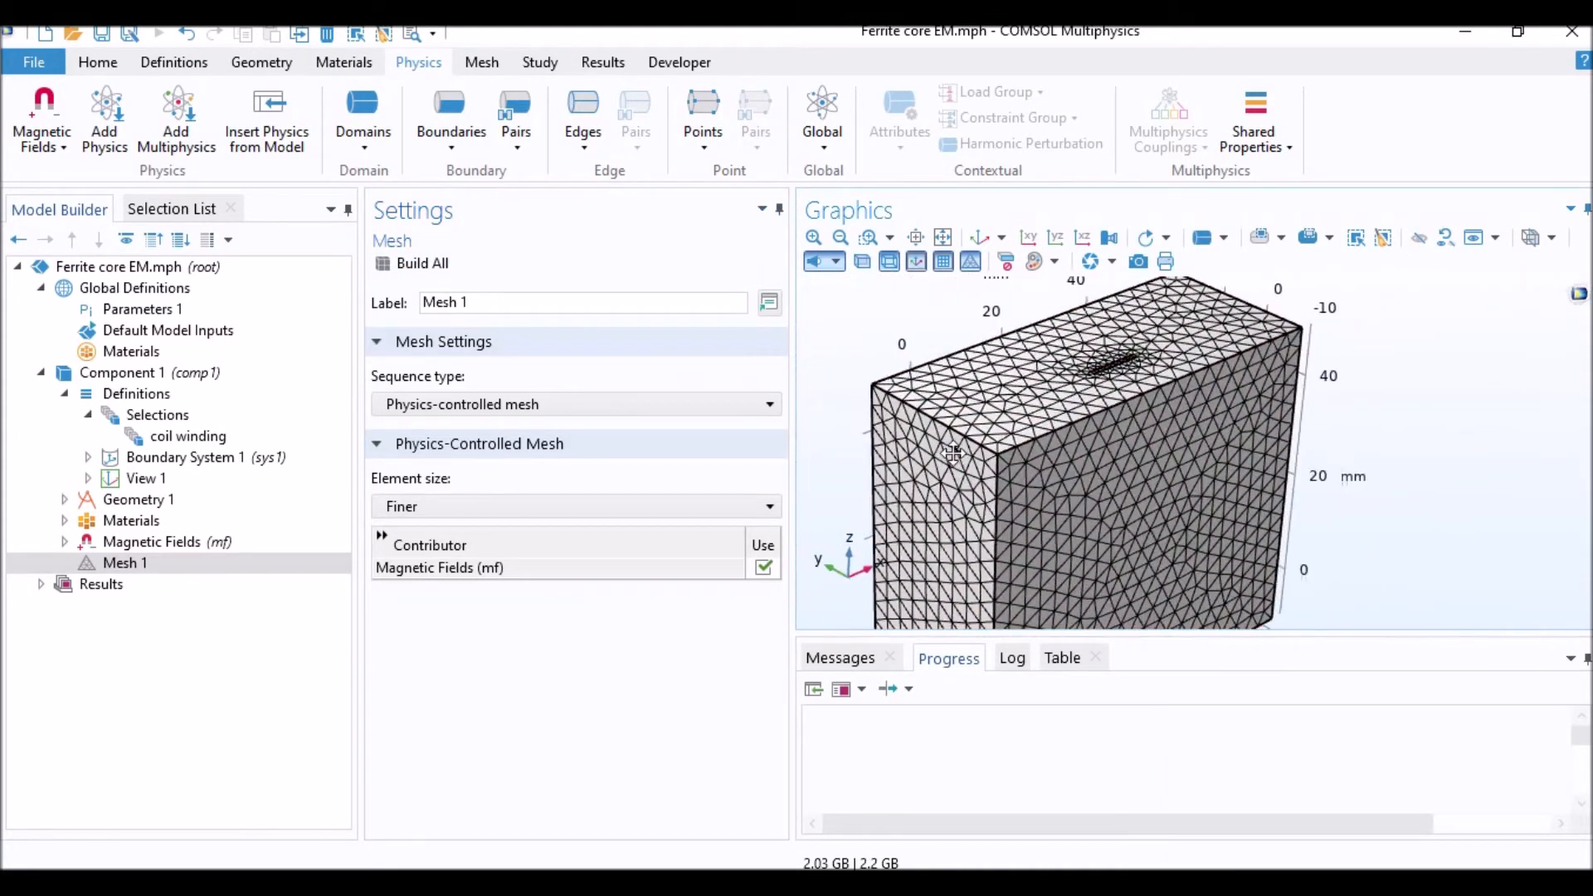
Step: Hide the front and side outer boundaries of the air box to inspect the mesh on the ferrite core
{"action": "left_click", "coordinate": [1419, 237]}
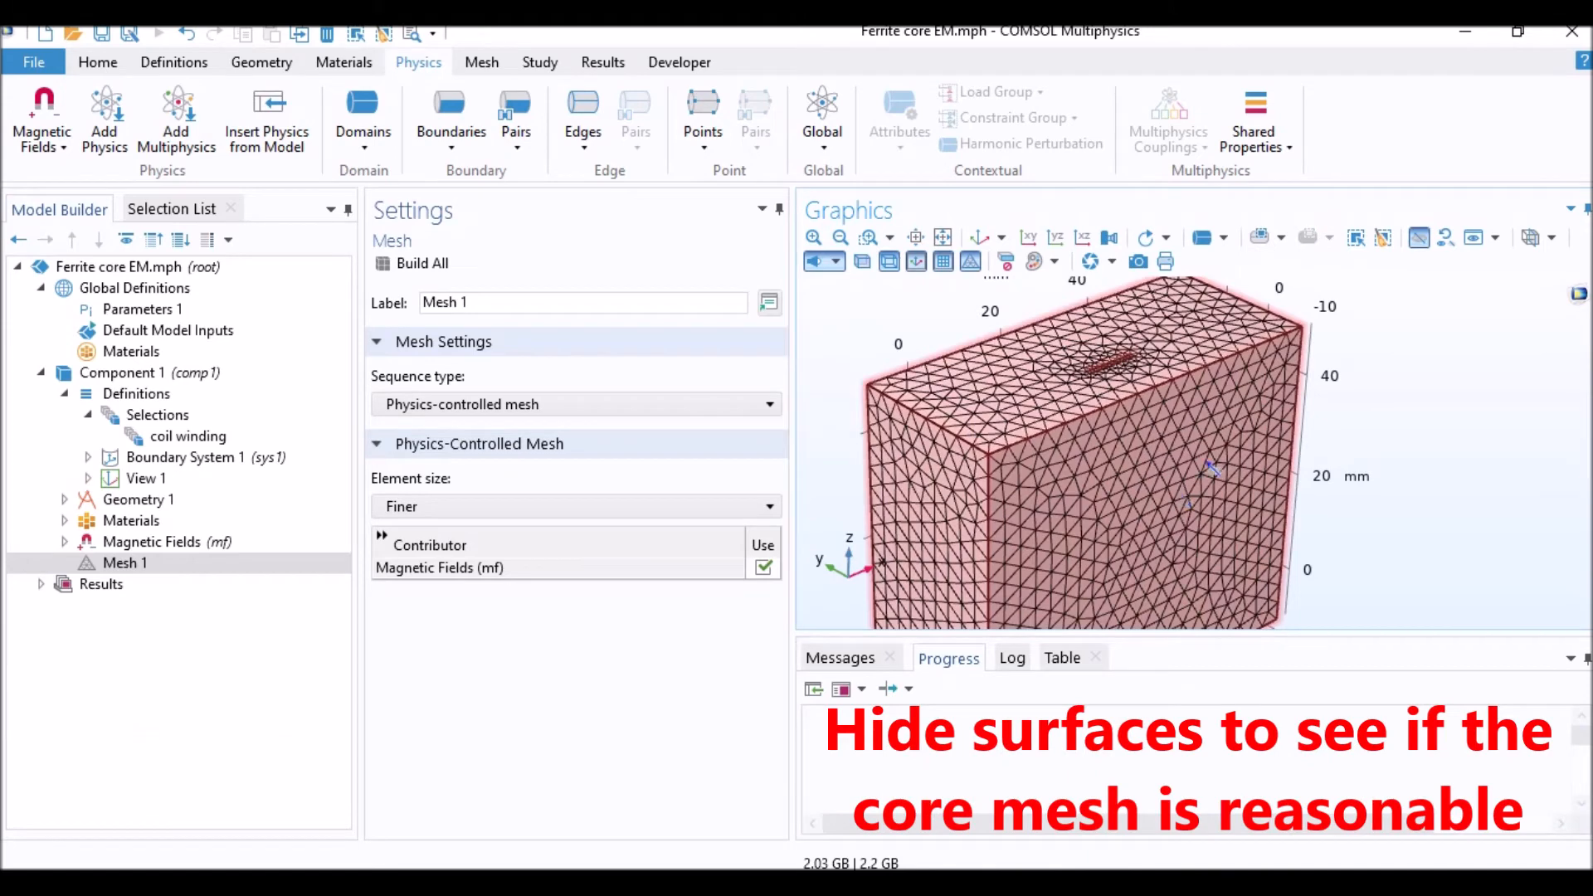
{"action": "left_click", "coordinate": [1229, 241]}
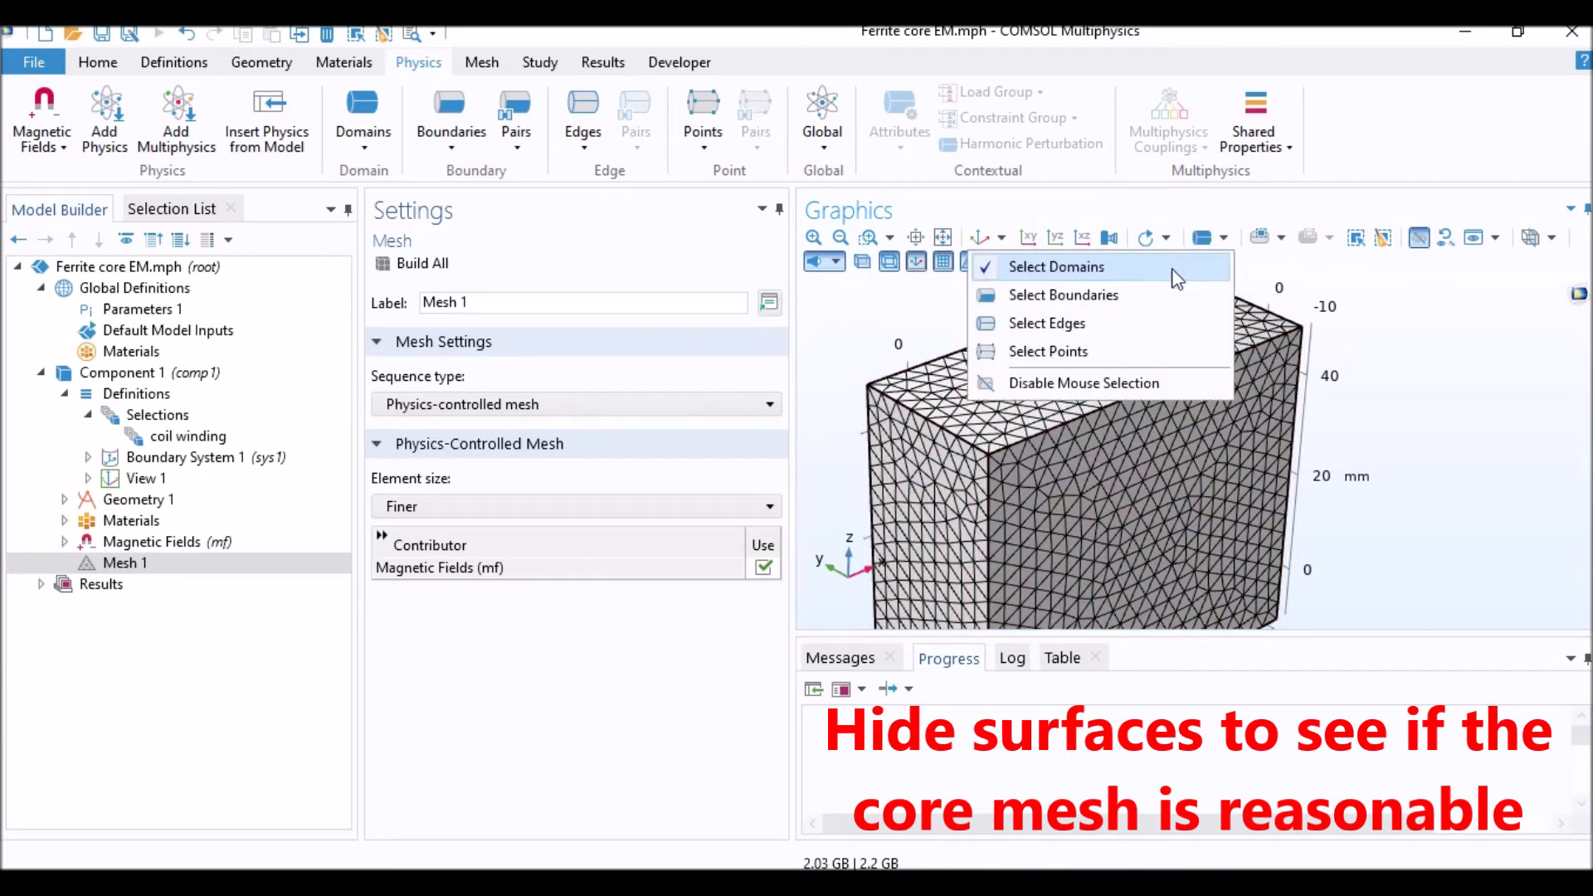
{"action": "left_click", "coordinate": [1135, 292]}
{"action": "left_click", "coordinate": [1079, 510]}
{"action": "left_click", "coordinate": [952, 516]}
{"action": "left_click_drag", "start_coordinate": [952, 516], "coordinate": [965, 464]}
{"action": "right_click_drag", "start_coordinate": [966, 465], "coordinate": [1005, 399]}
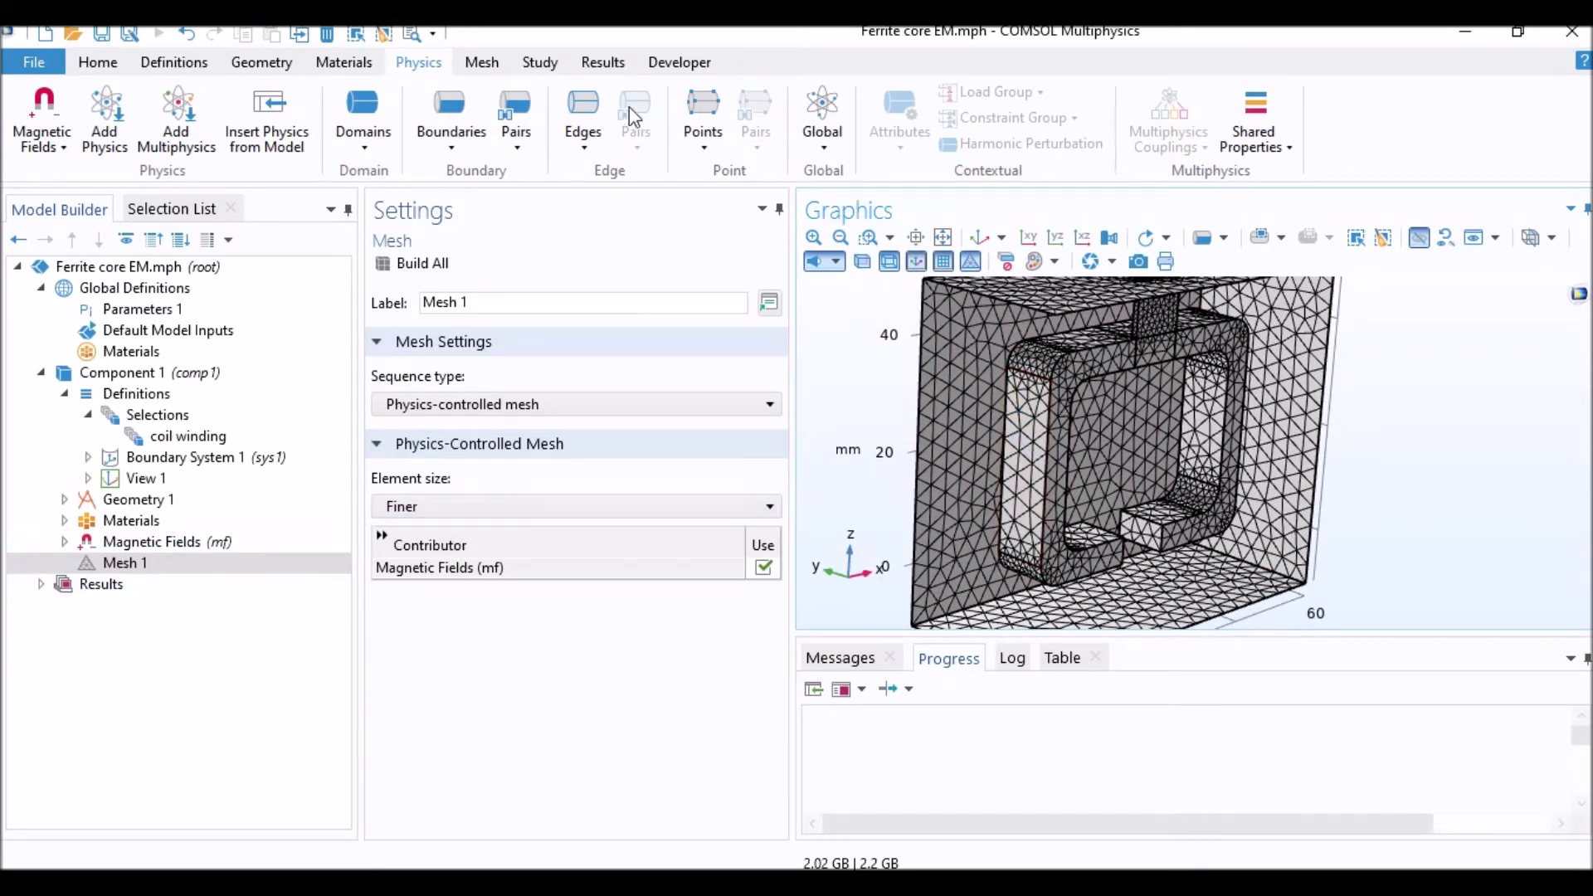
Step: Add a Frequency Domain study and set its frequency to the parameter f
{"action": "left_click", "coordinate": [541, 65]}
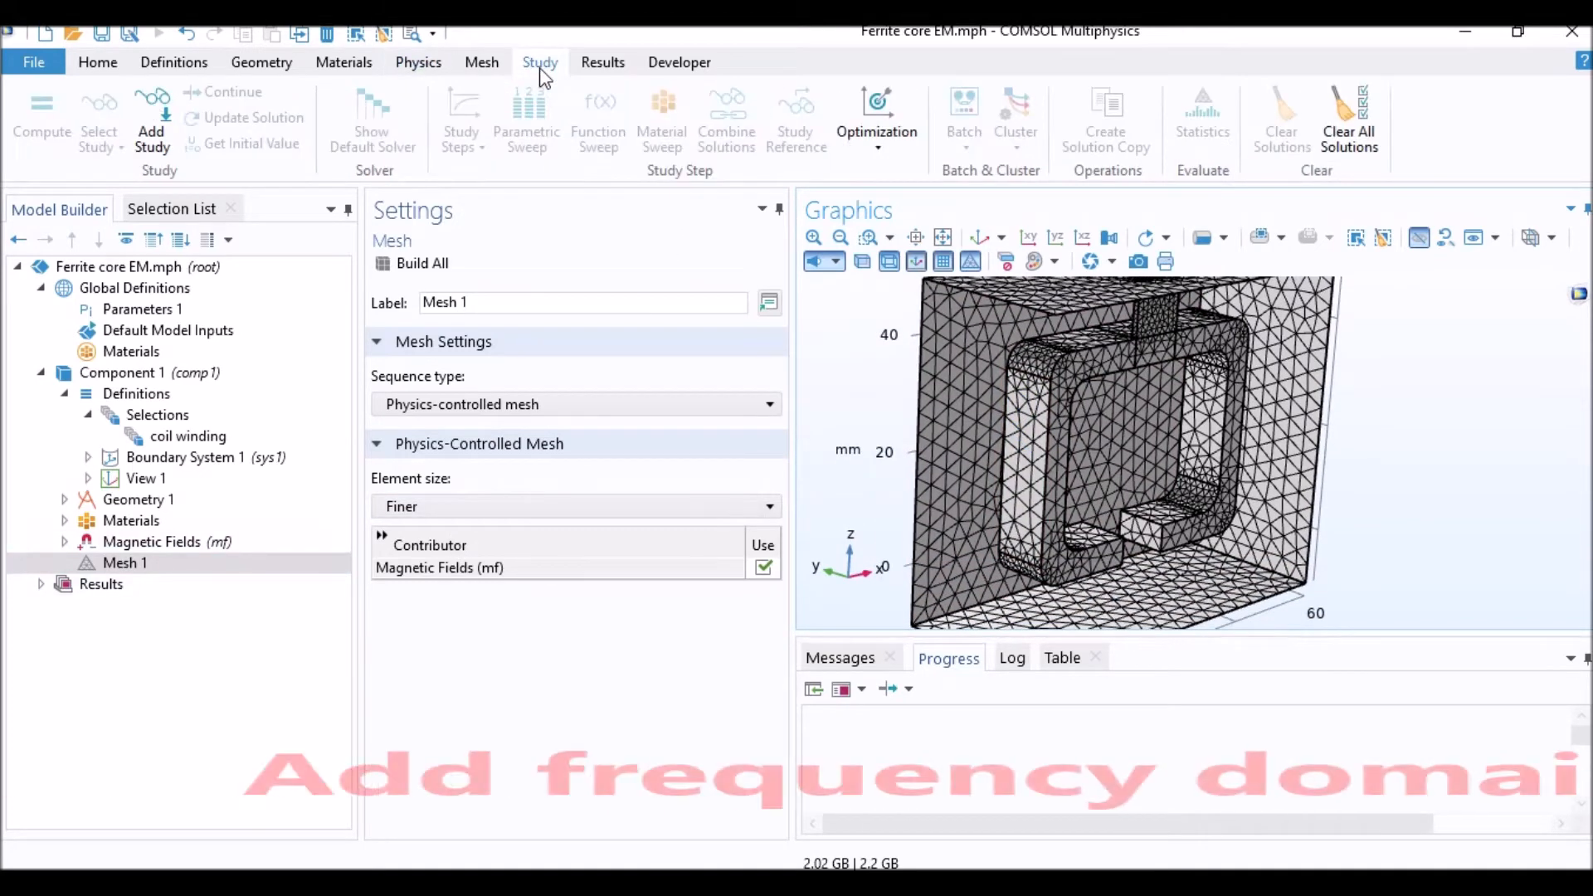
{"action": "left_click", "coordinate": [155, 123]}
{"action": "double_click", "coordinate": [1447, 326]}
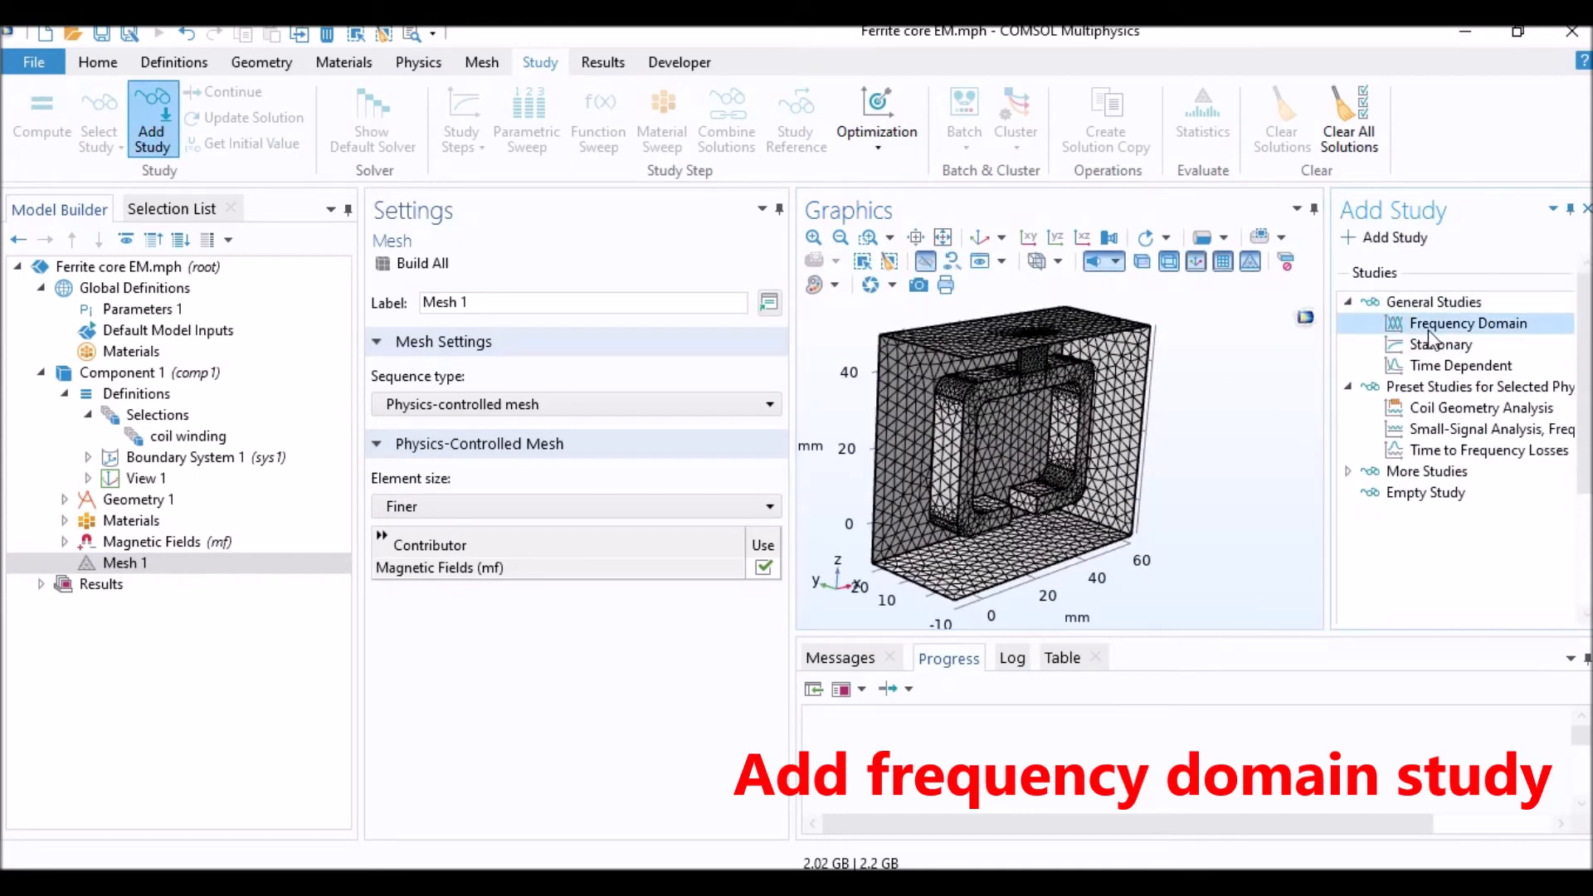
{"action": "left_click", "coordinate": [151, 122]}
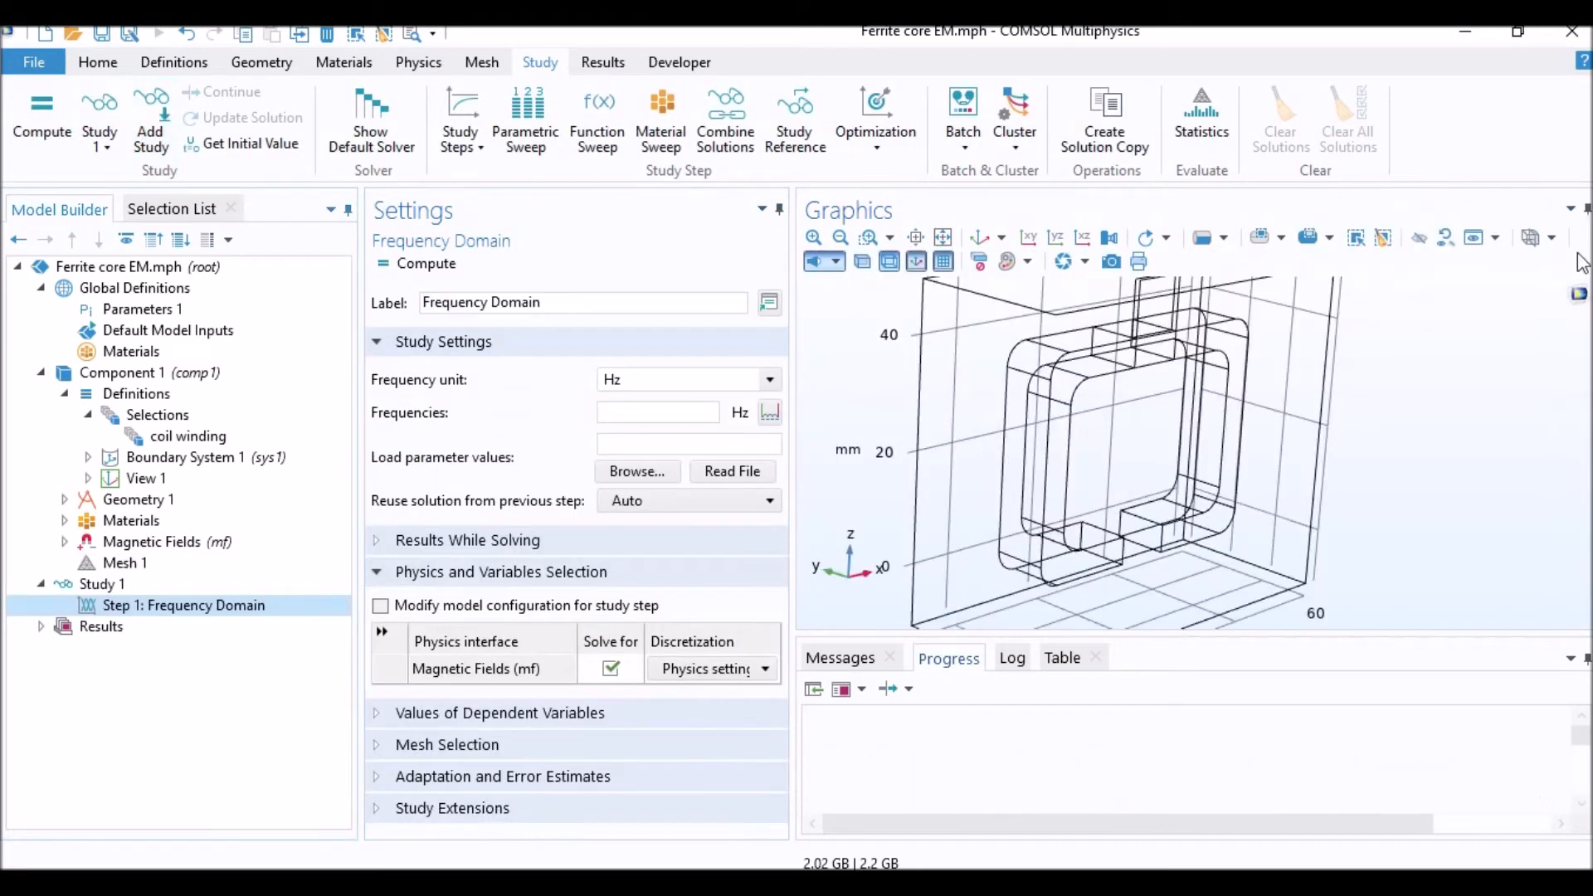
{"action": "left_click", "coordinate": [161, 586]}
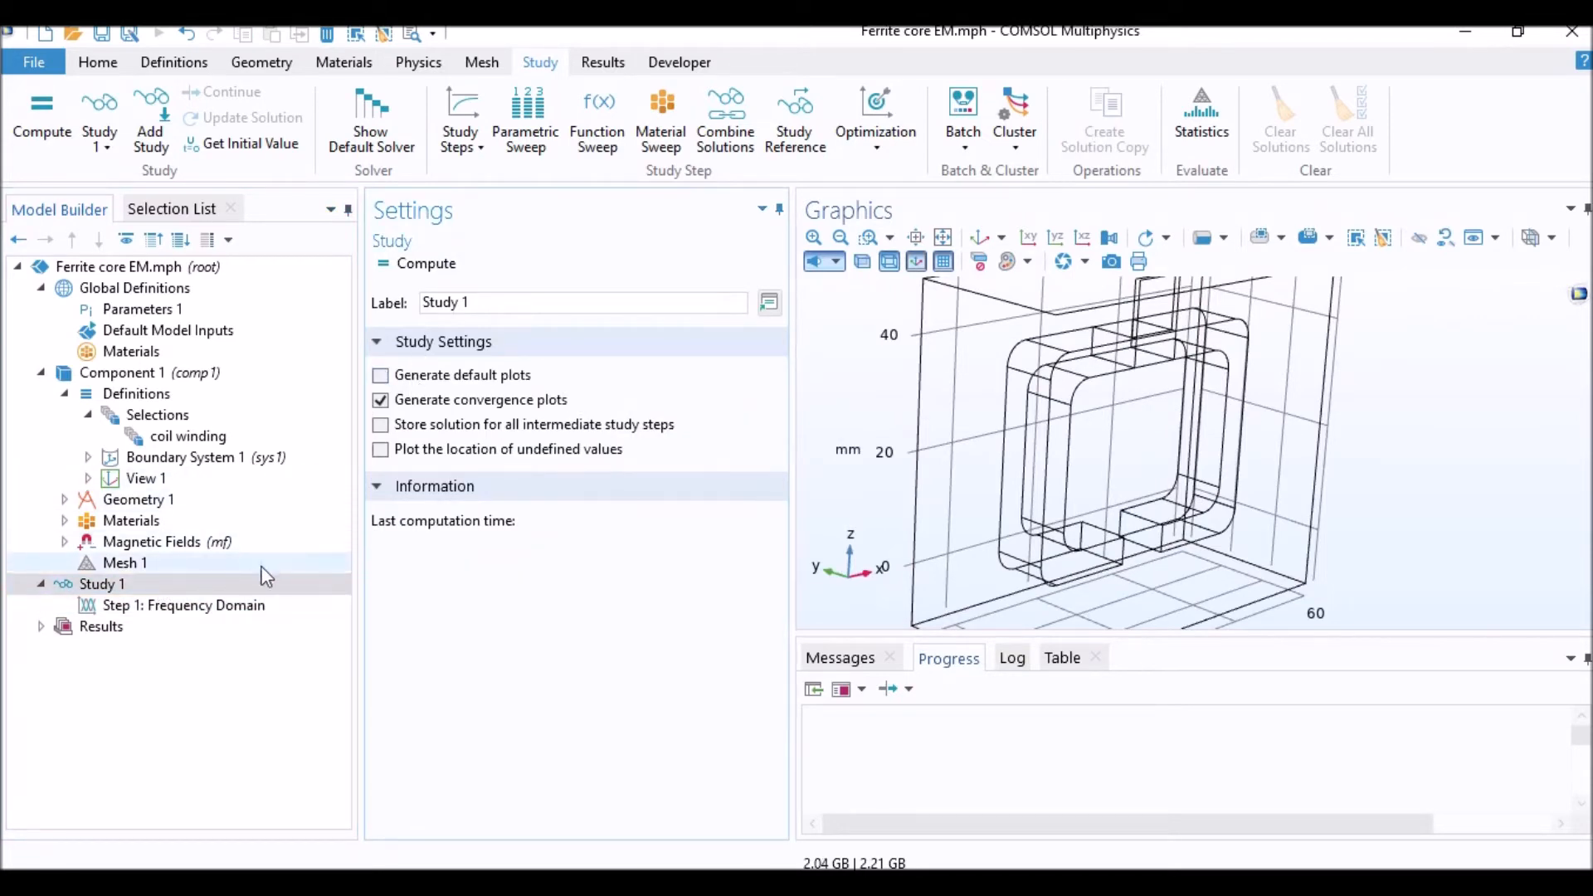
{"action": "left_click", "coordinate": [249, 607]}
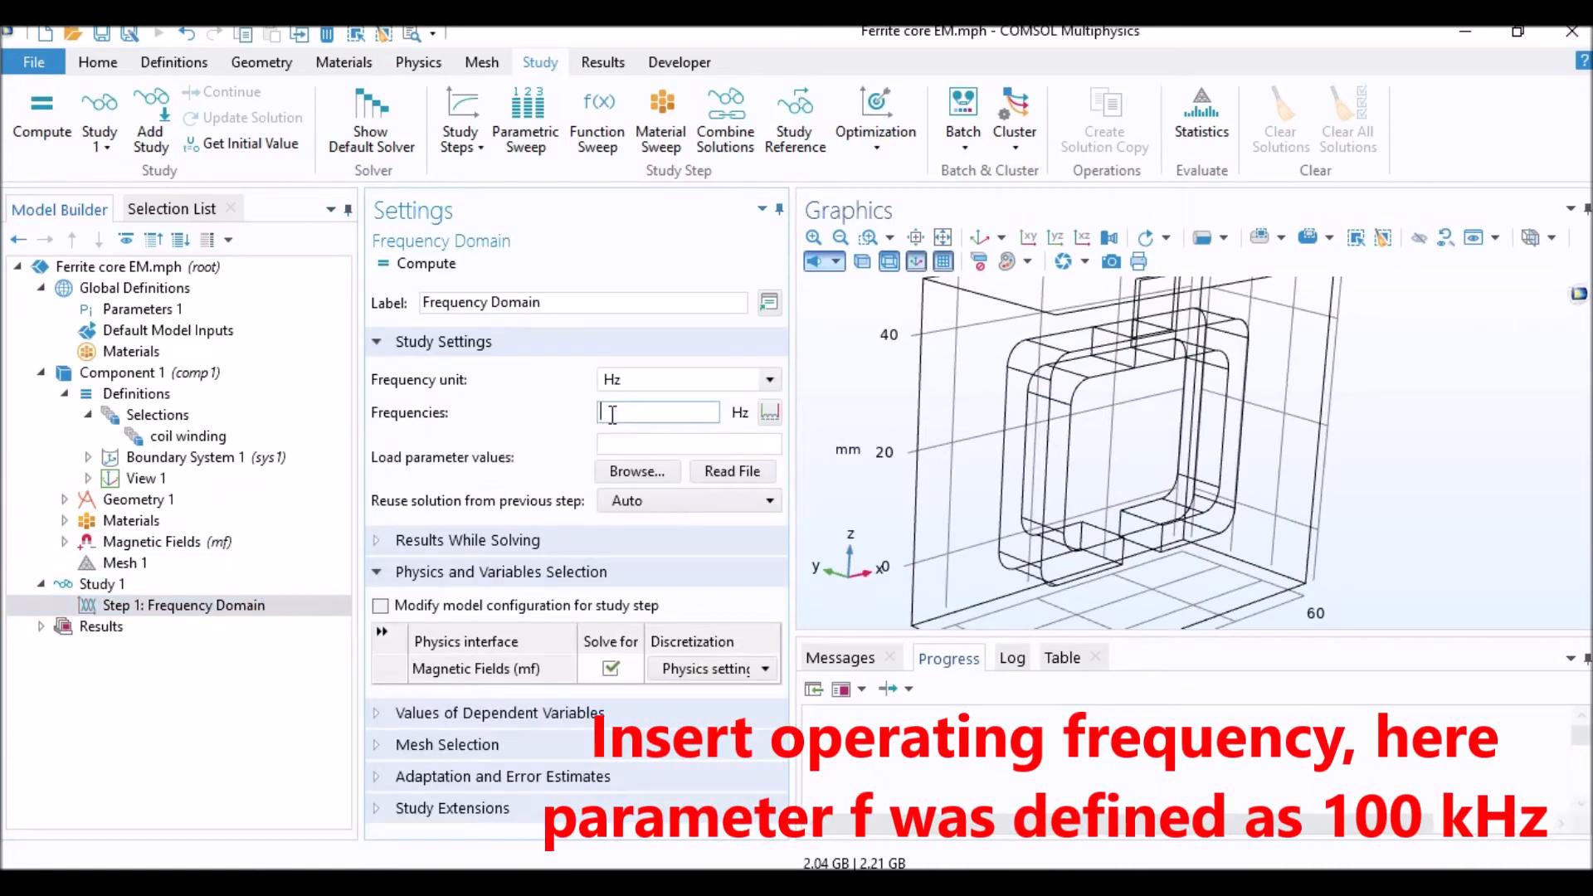
{"action": "left_click", "coordinate": [655, 446]}
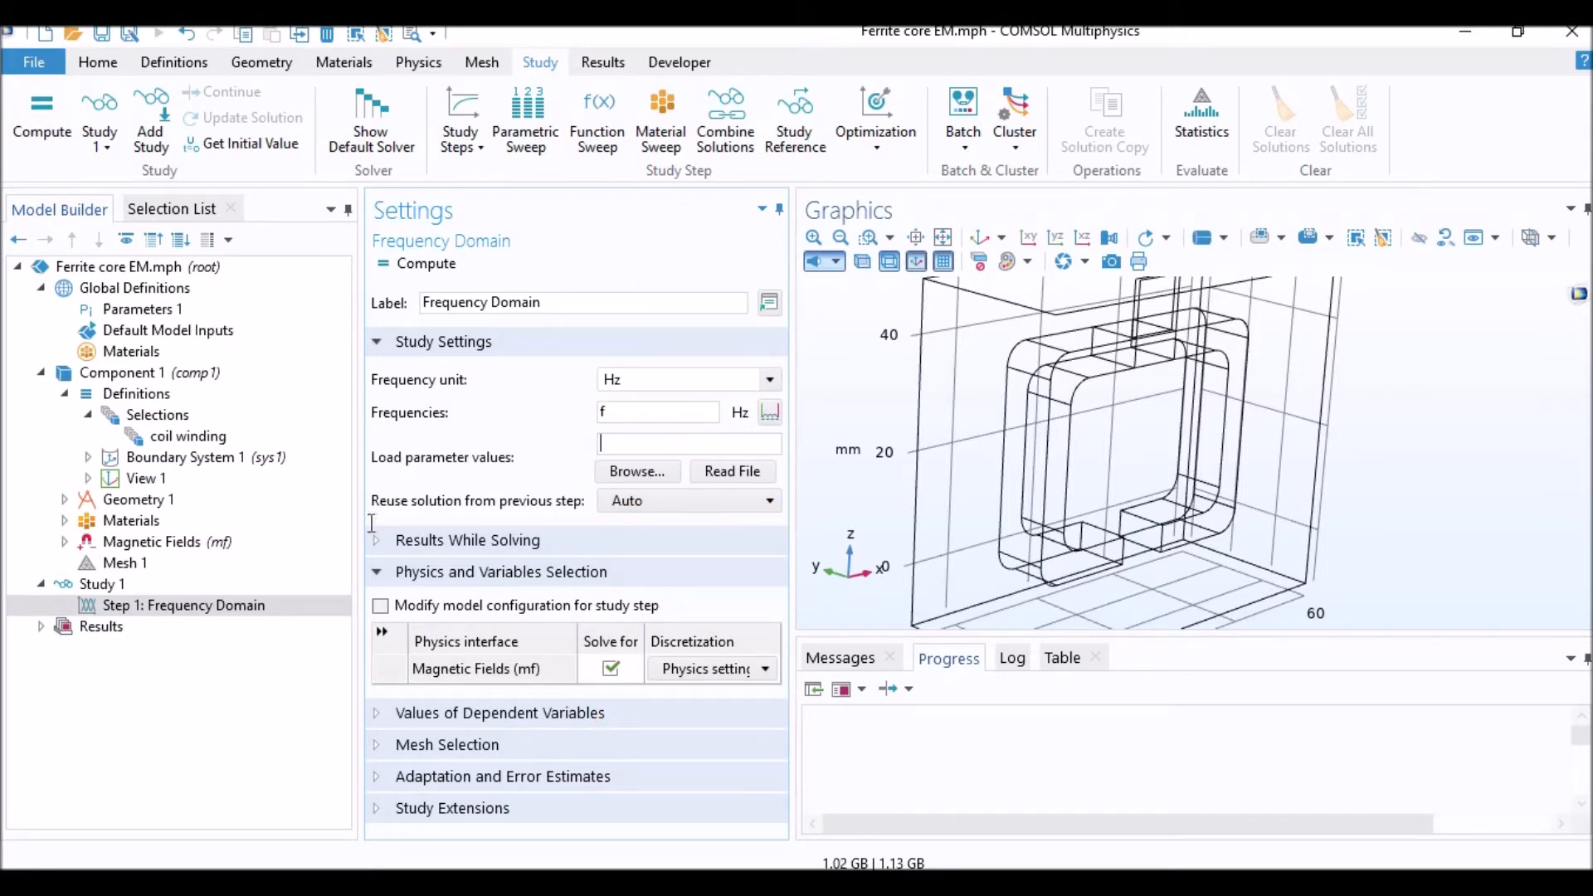
Step: Add a Coil Geometry Analysis step to Study 1 ahead of the Frequency Domain step and generate the default solver configuration
{"action": "right_click", "coordinate": [130, 591]}
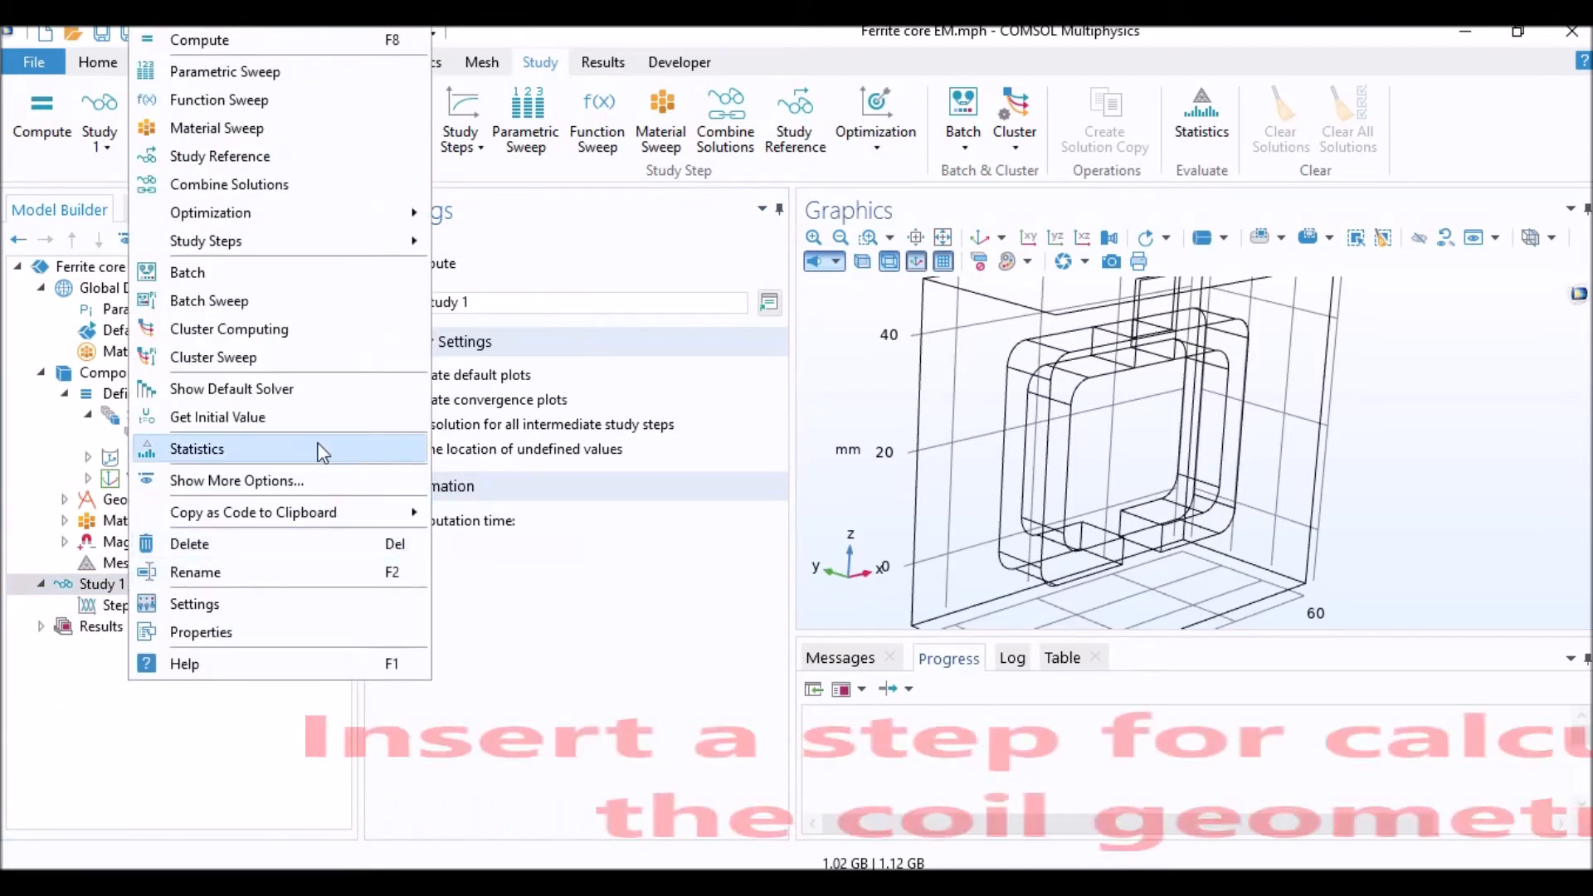
{"action": "mouse_move", "coordinate": [375, 249]}
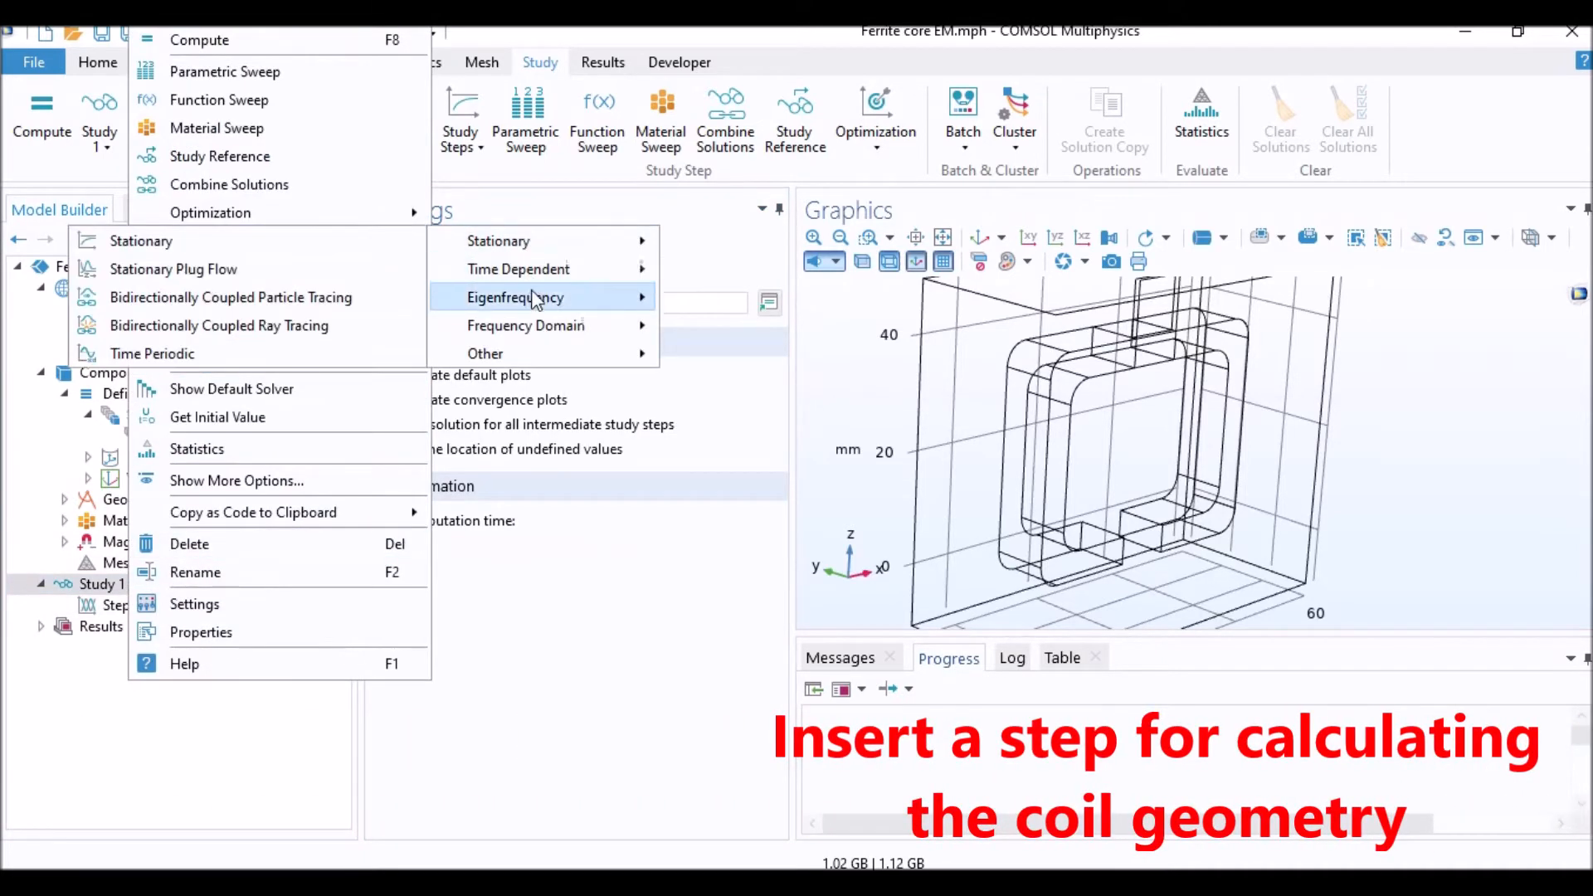
{"action": "mouse_move", "coordinate": [547, 344]}
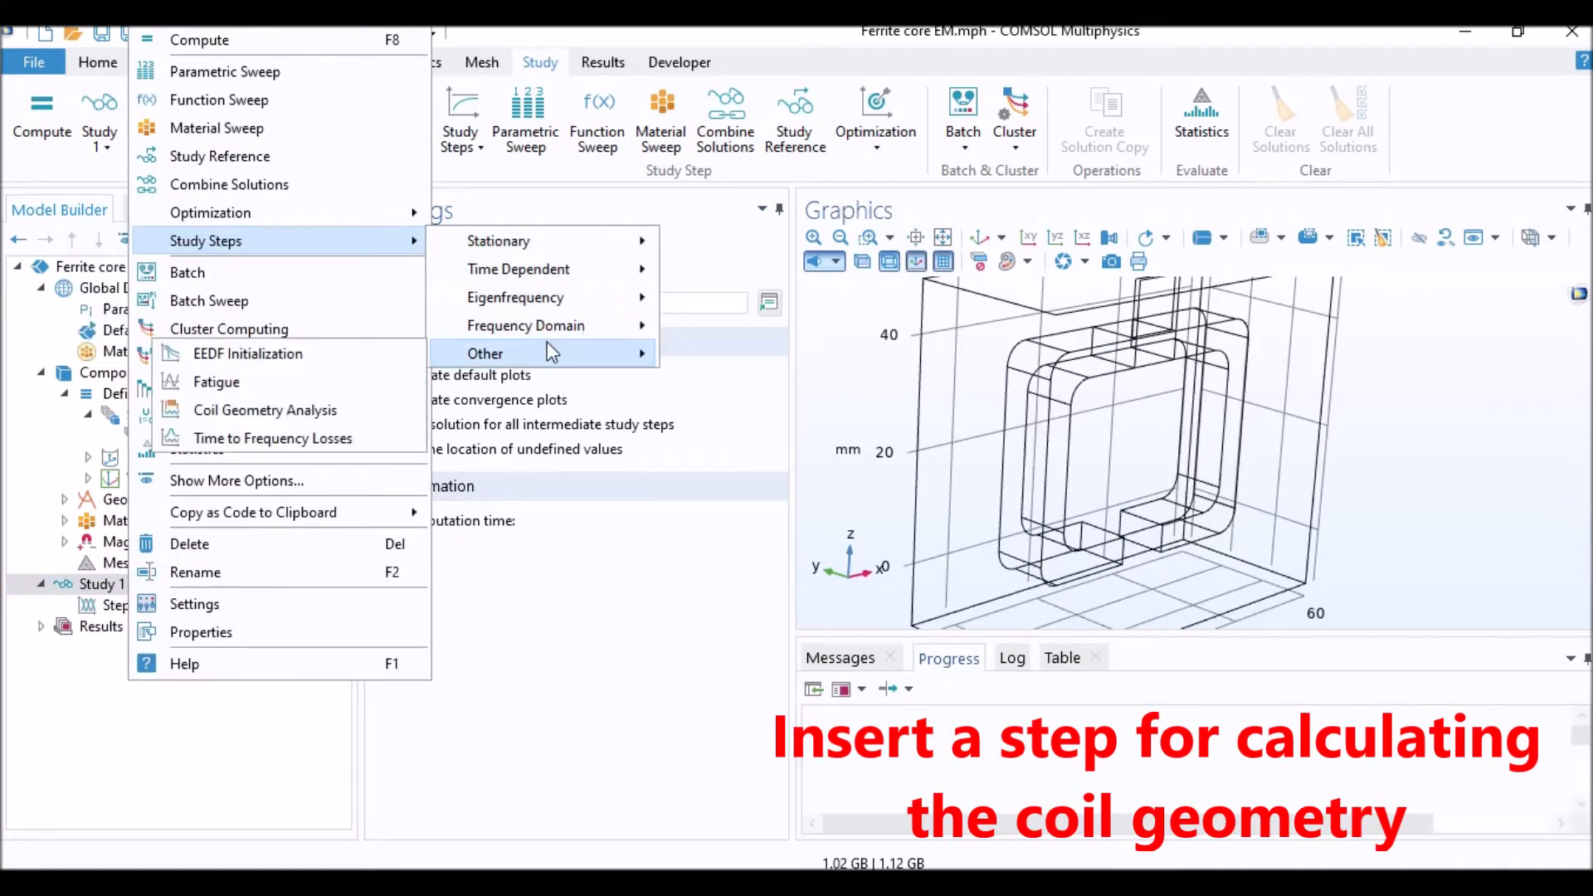
{"action": "left_click", "coordinate": [207, 410]}
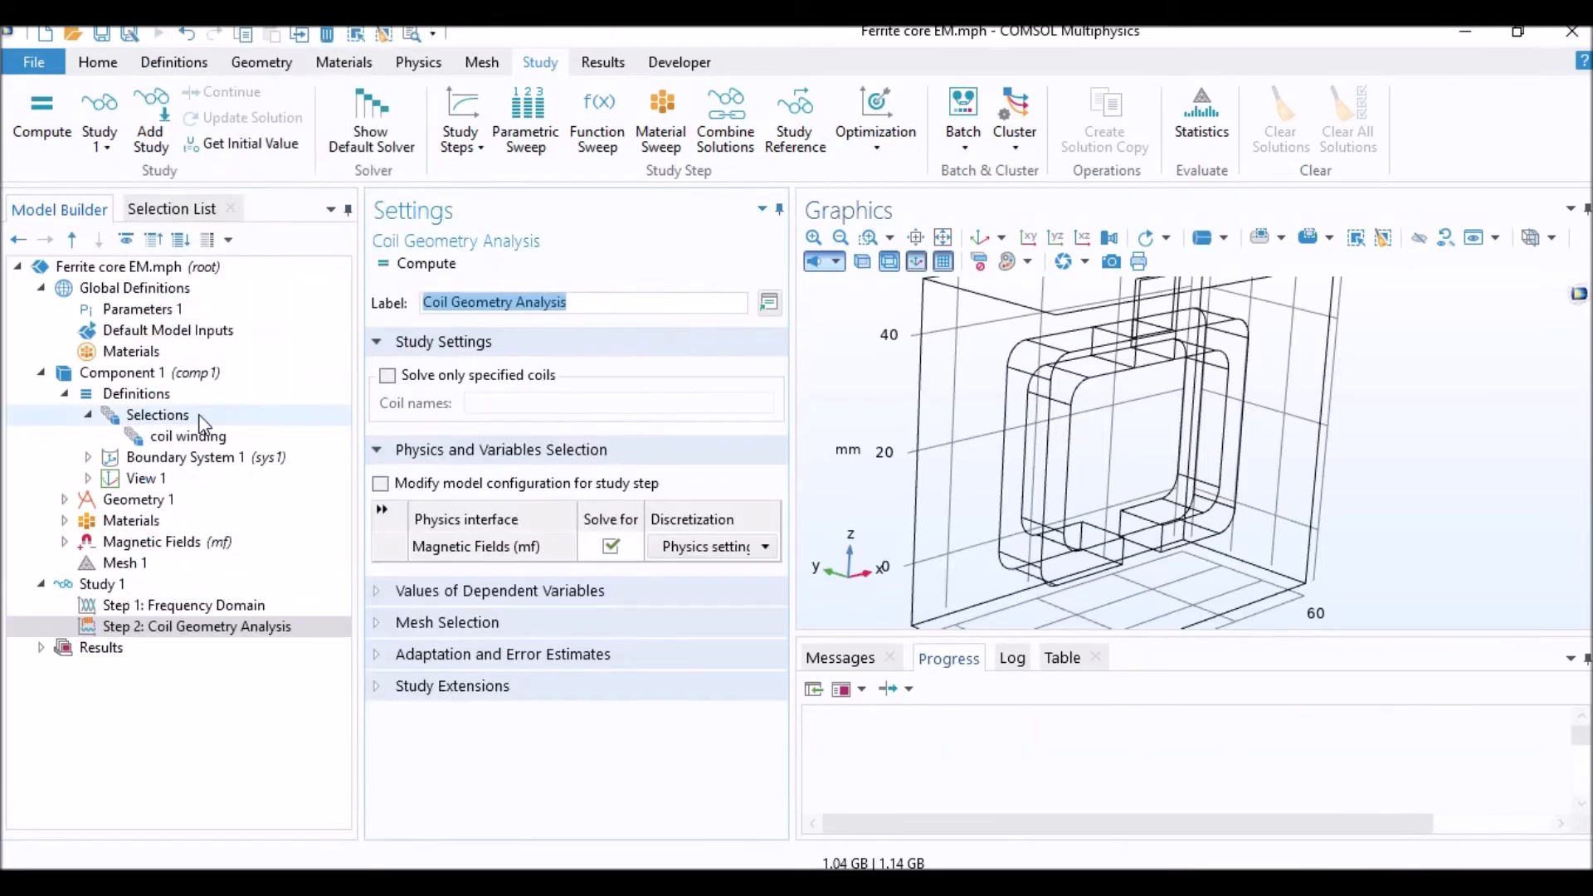
{"action": "left_click", "coordinate": [161, 631]}
{"action": "left_click_drag", "start_coordinate": [148, 605], "coordinate": [148, 603]}
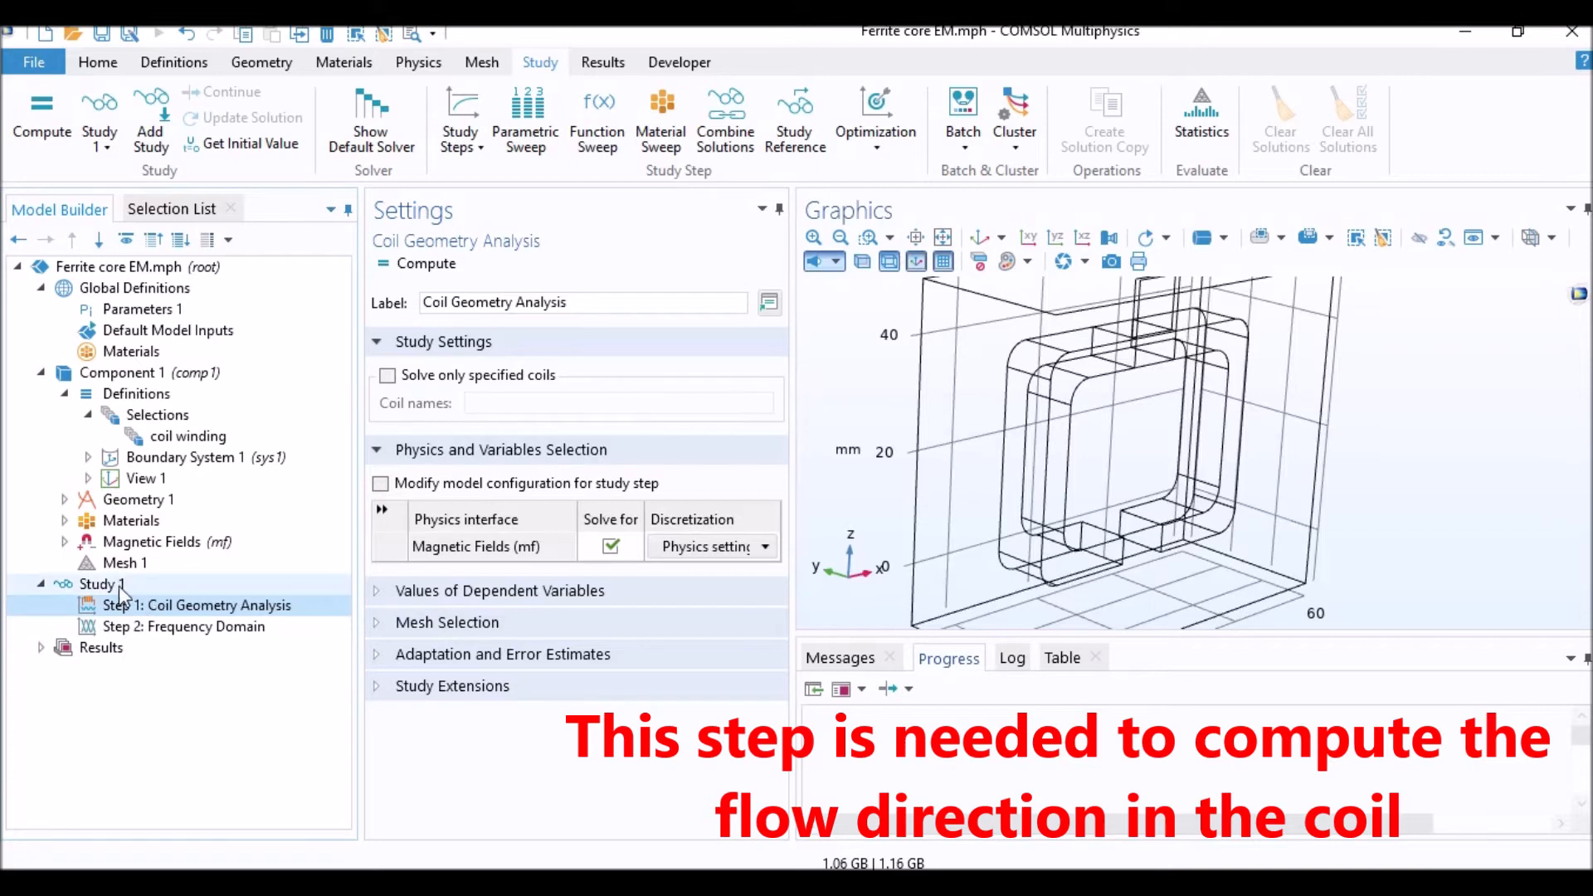
{"action": "right_click", "coordinate": [117, 586]}
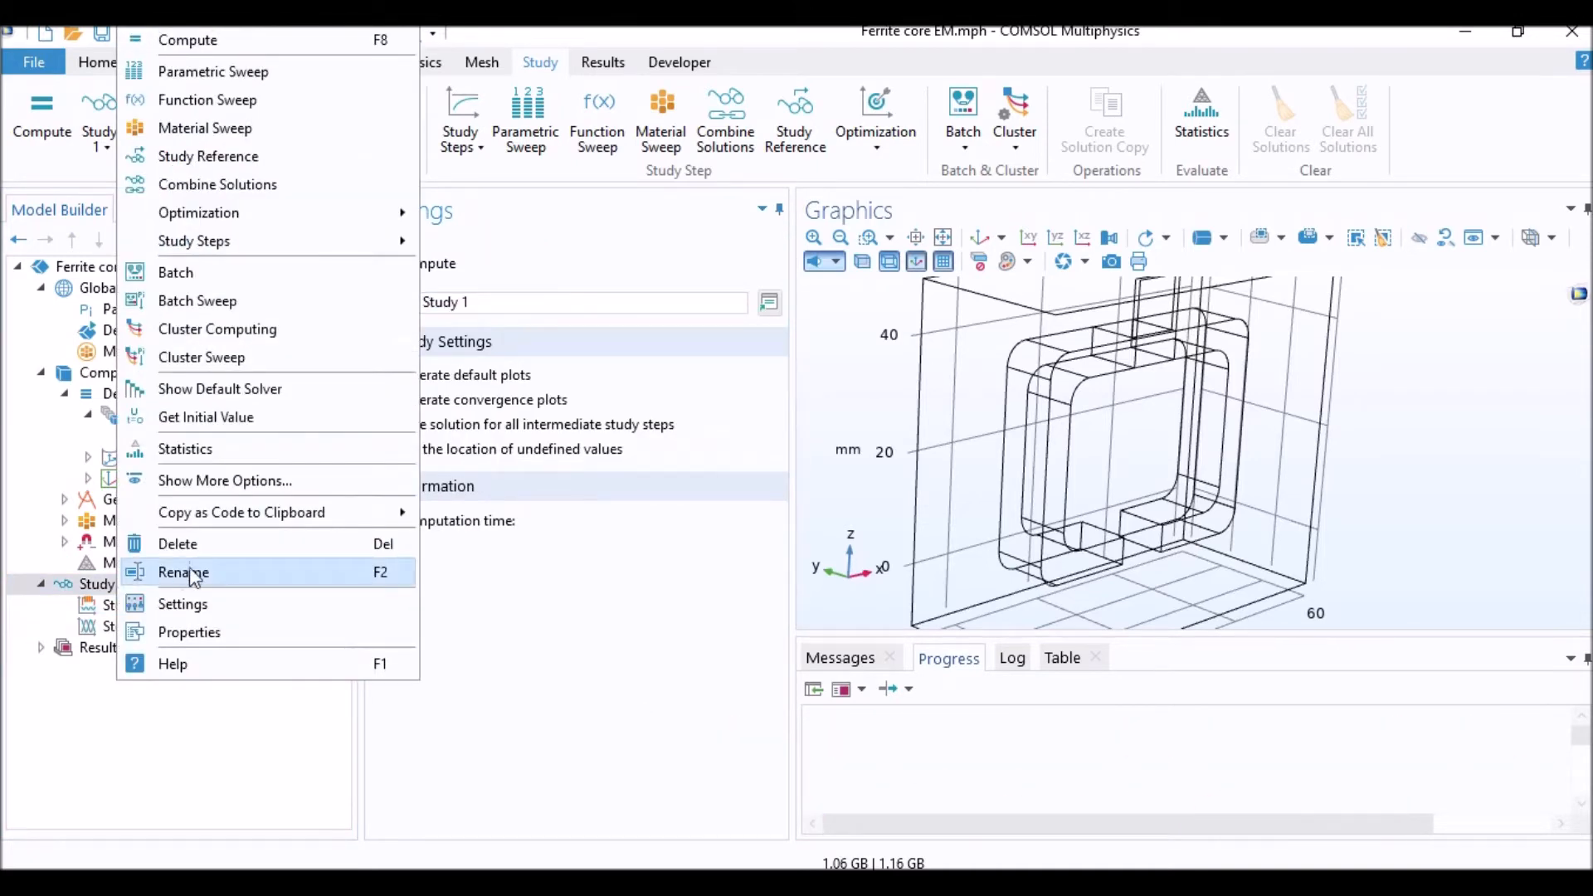
{"action": "left_click", "coordinate": [267, 389]}
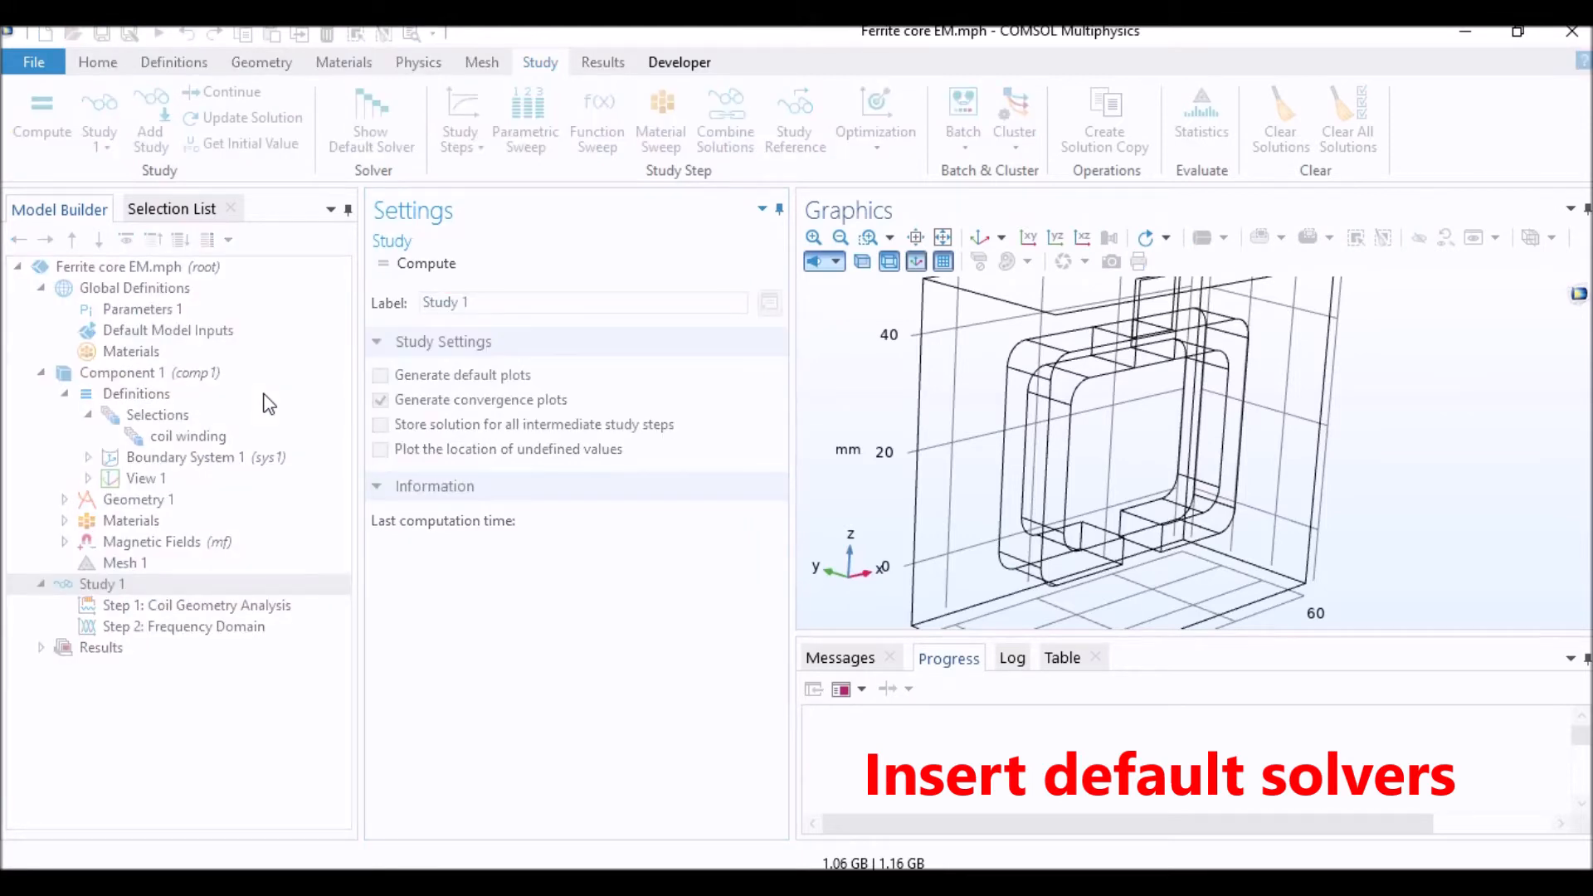
Step: In the Frequency Domain step, make solved-for initial values and not-solved-for values user controlled, using the Solution method from Study 1, Coil Geometry Analysis
{"action": "left_click", "coordinate": [152, 630]}
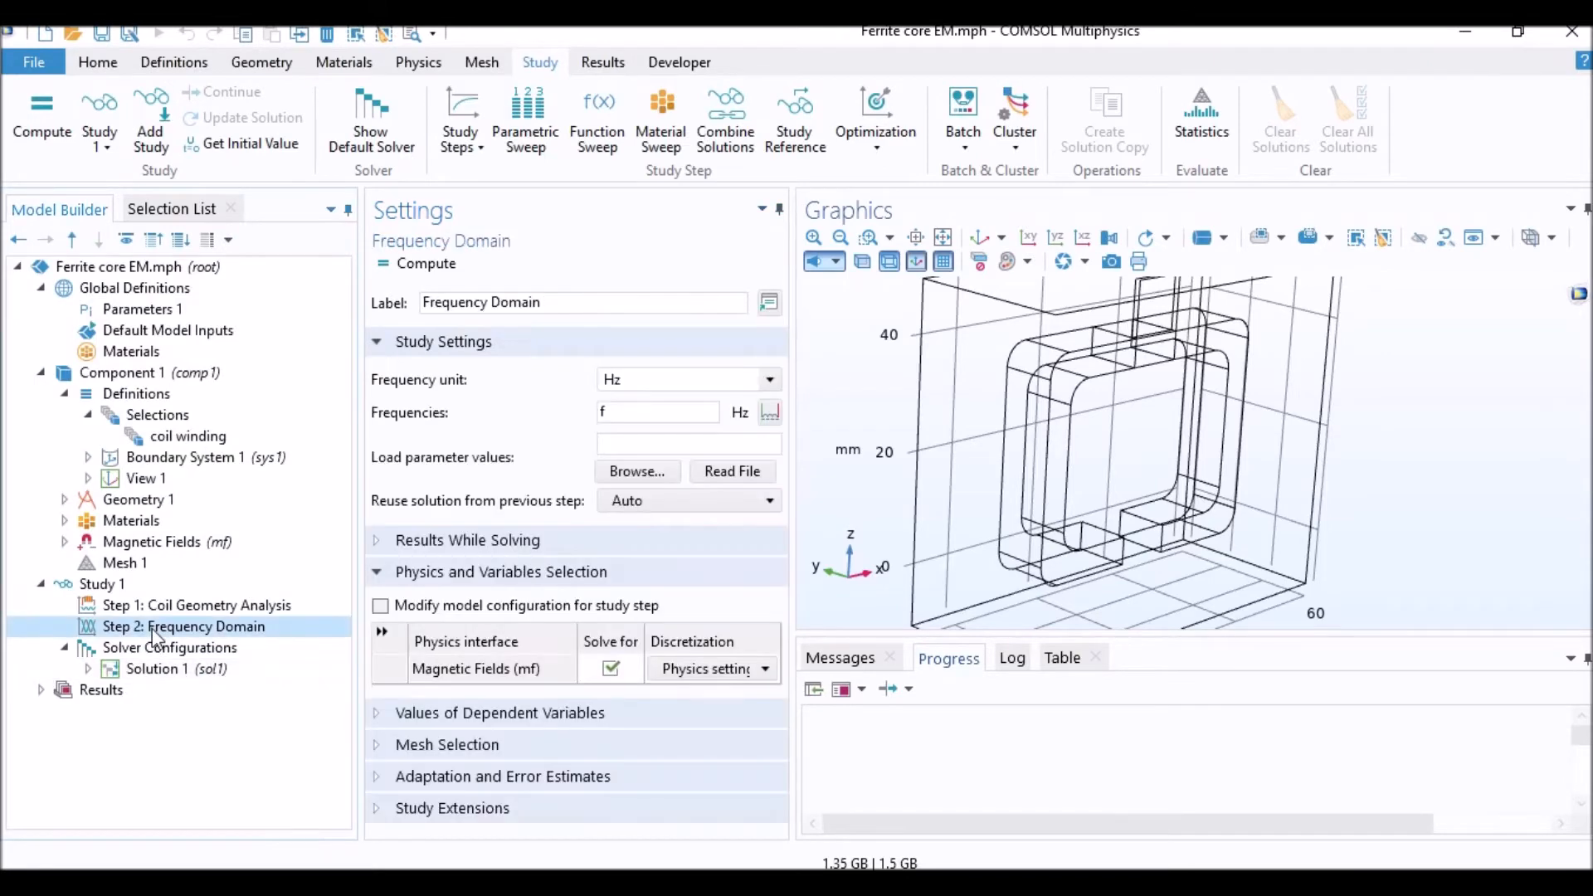
{"action": "left_click", "coordinate": [485, 715]}
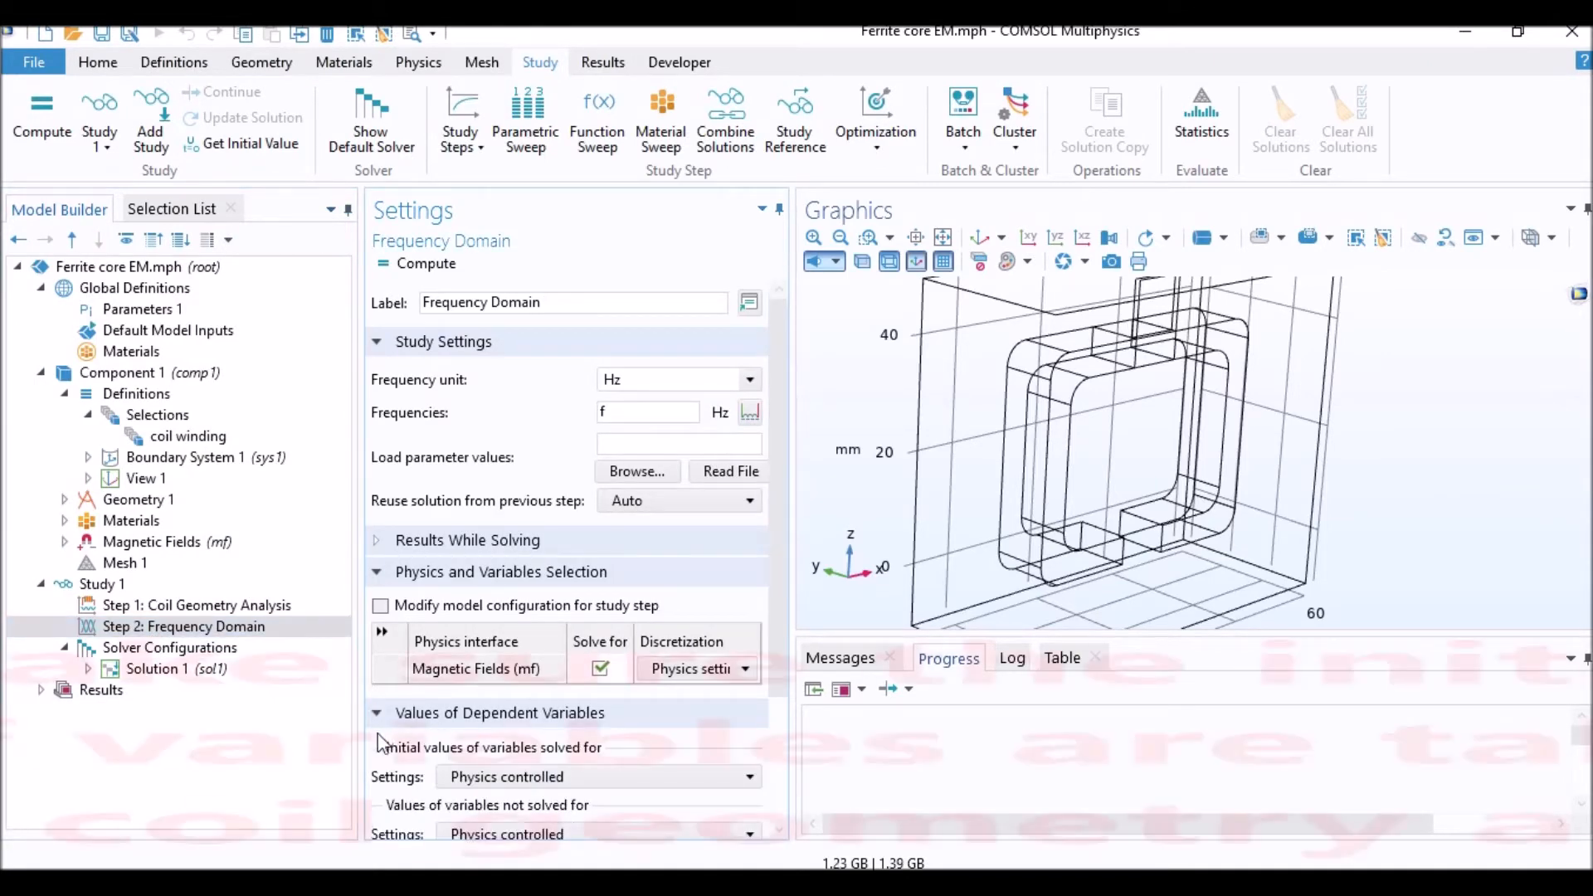
{"action": "scroll", "coordinate": [380, 743], "scroll_direction": "down", "scroll_amount": 3}
{"action": "left_click", "coordinate": [479, 609]}
{"action": "left_click", "coordinate": [484, 636]}
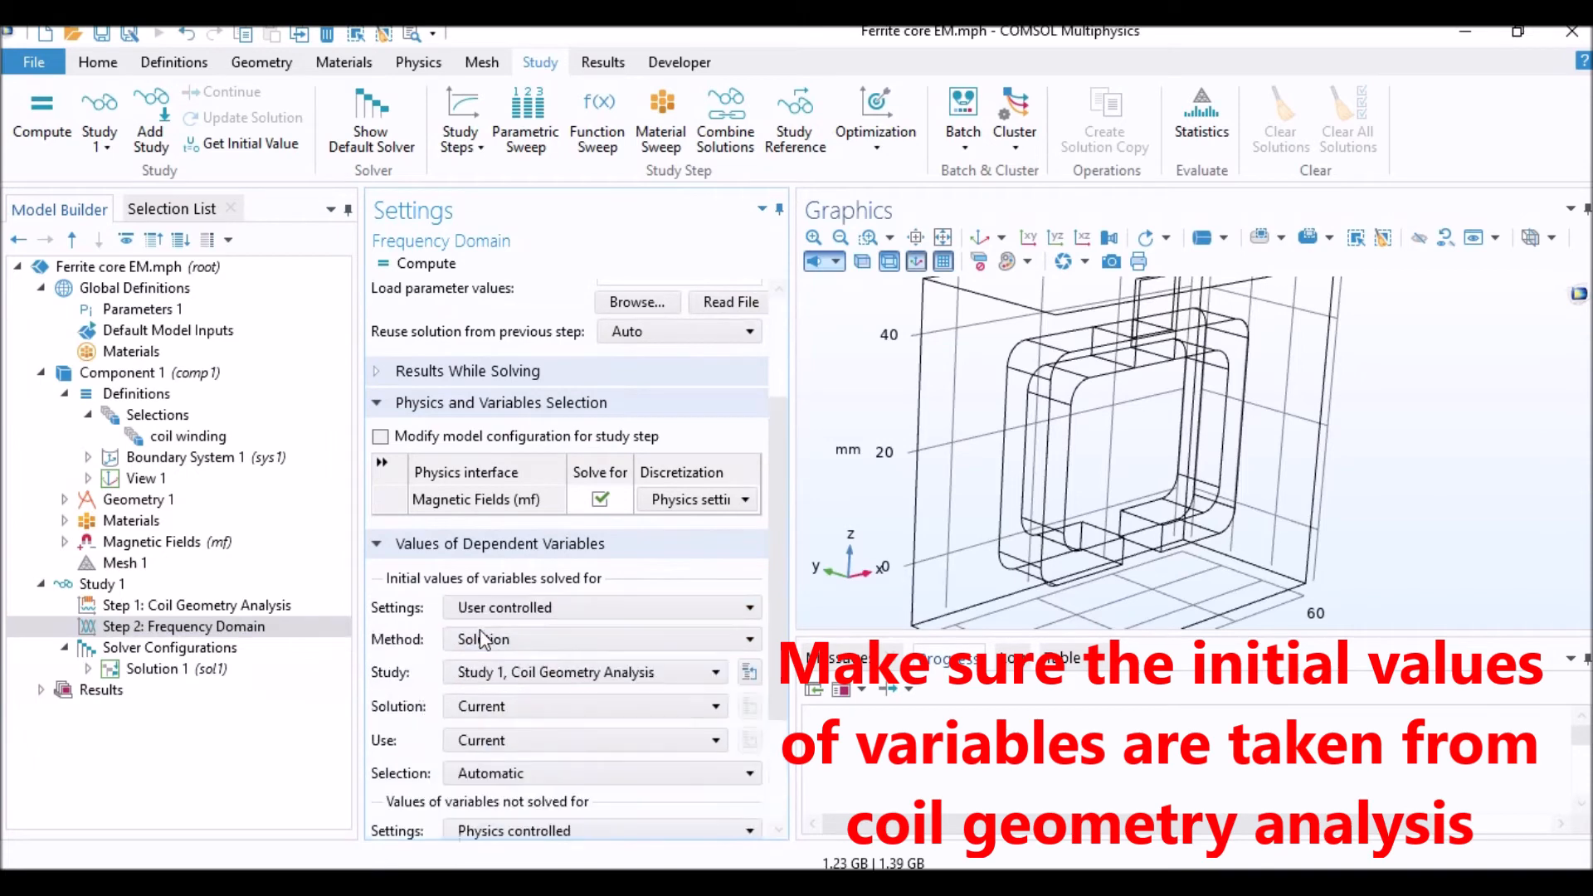
{"action": "scroll", "coordinate": [510, 679], "scroll_direction": "down", "scroll_amount": 3}
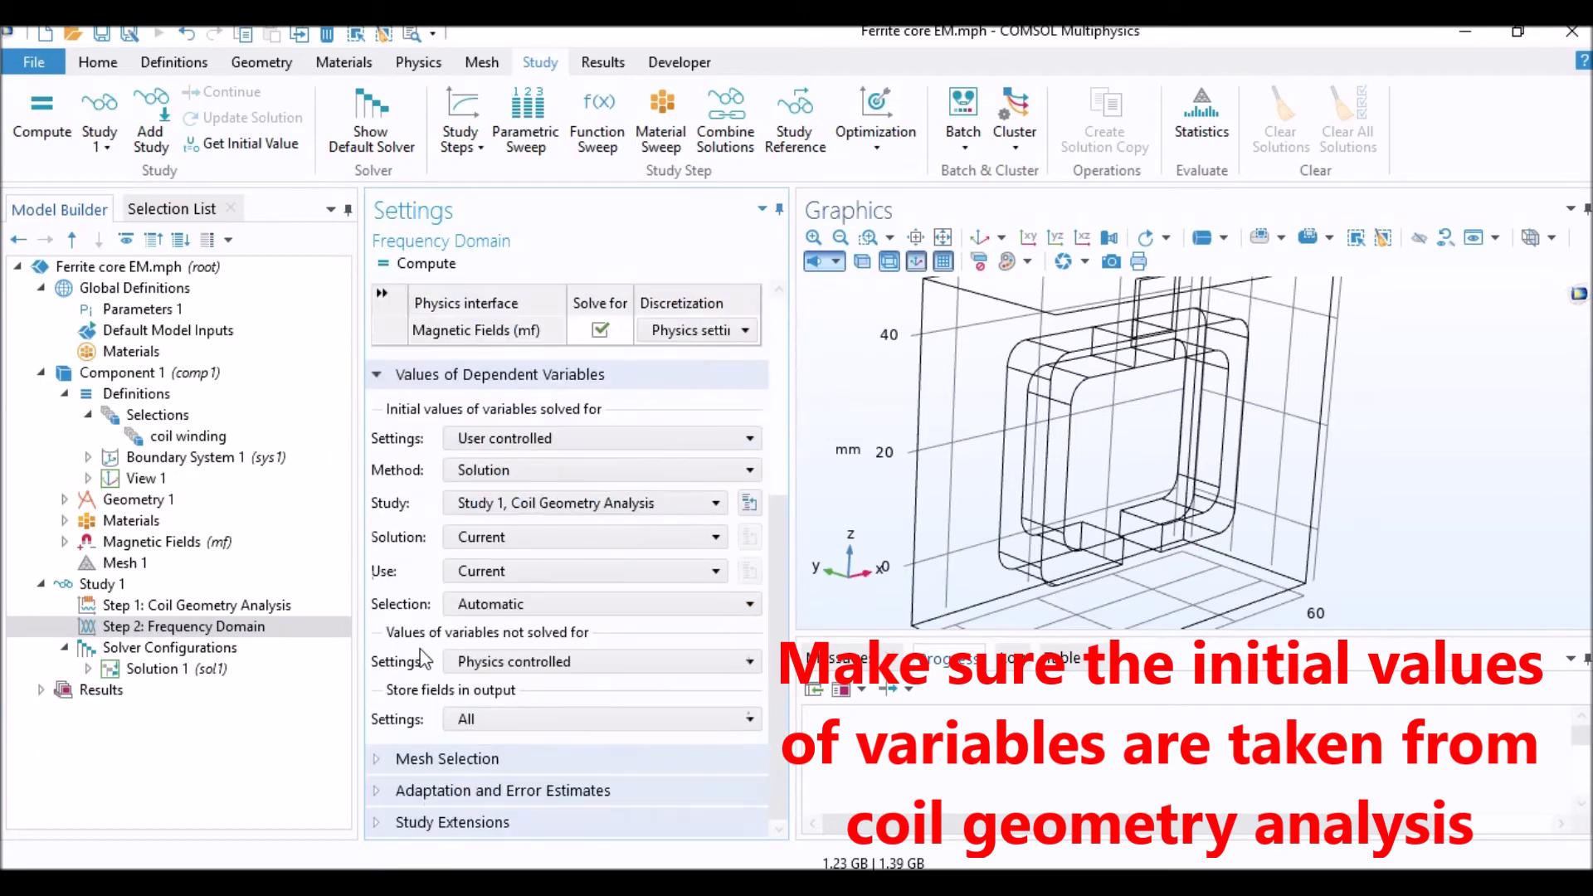
{"action": "left_click", "coordinate": [475, 664]}
{"action": "left_click", "coordinate": [488, 694]}
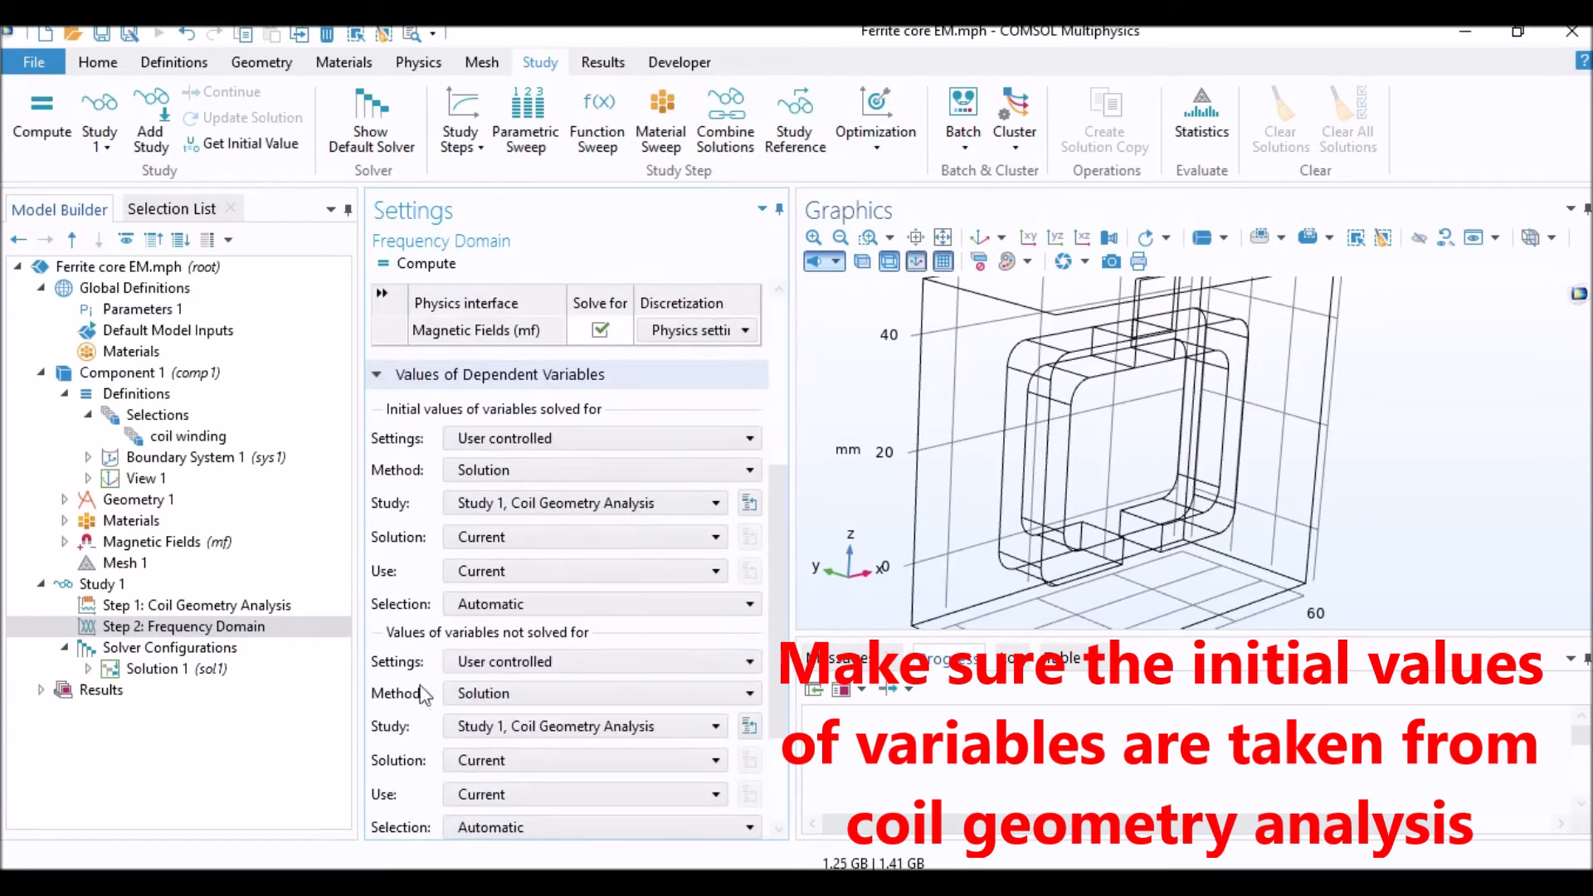
{"action": "scroll", "coordinate": [530, 695], "scroll_direction": "down", "scroll_amount": 2}
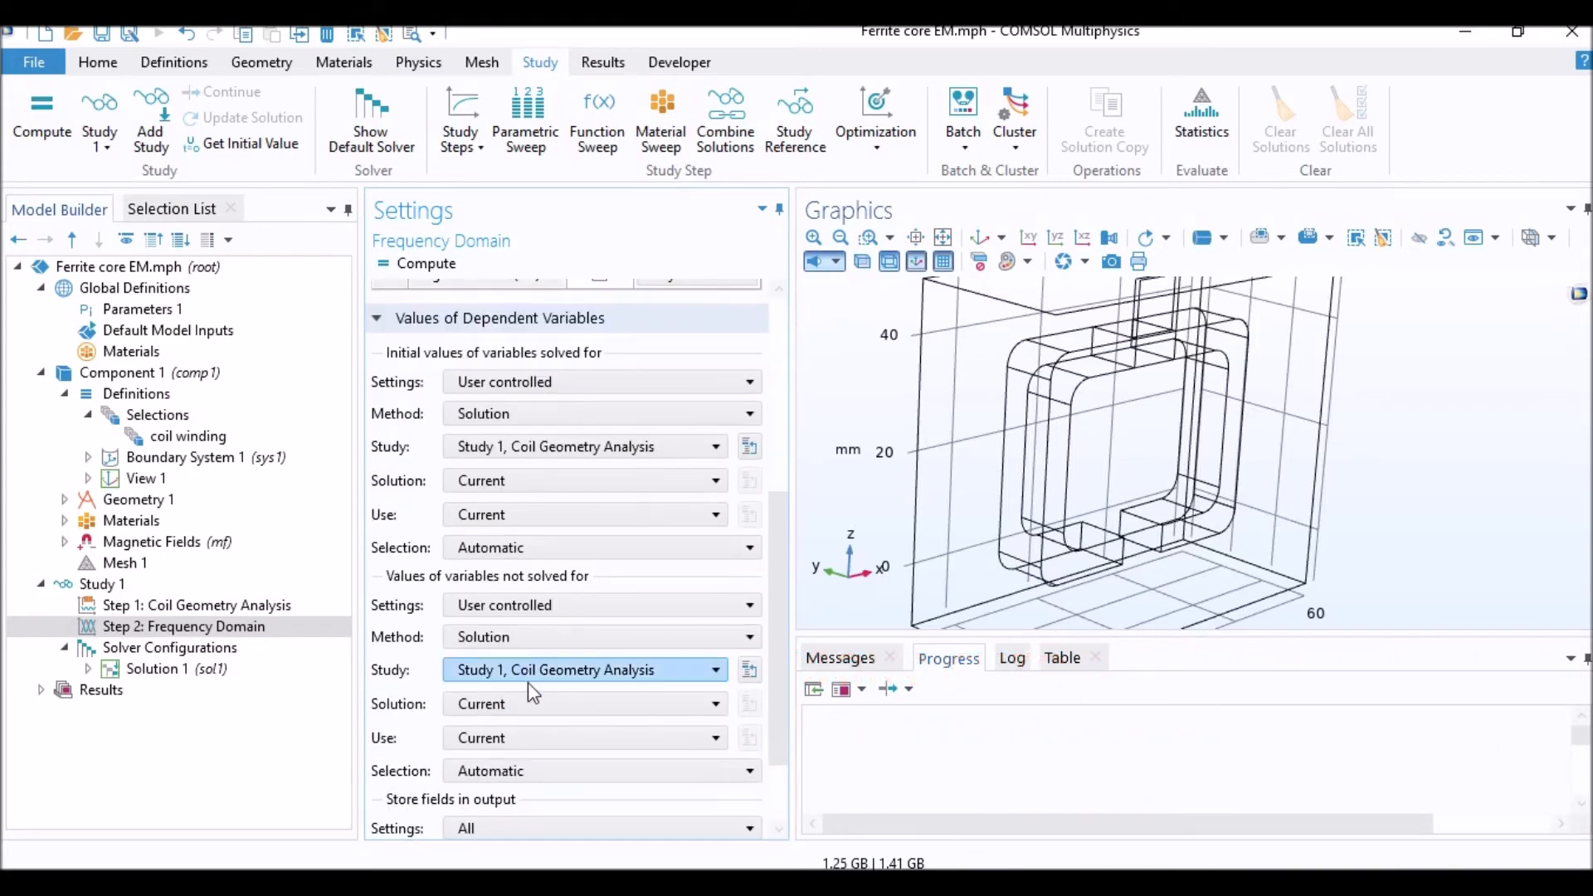
Step: Enable the Direct solver under Stationary Solver 2, the solver belonging to the Frequency Domain step
{"action": "left_click", "coordinate": [88, 669]}
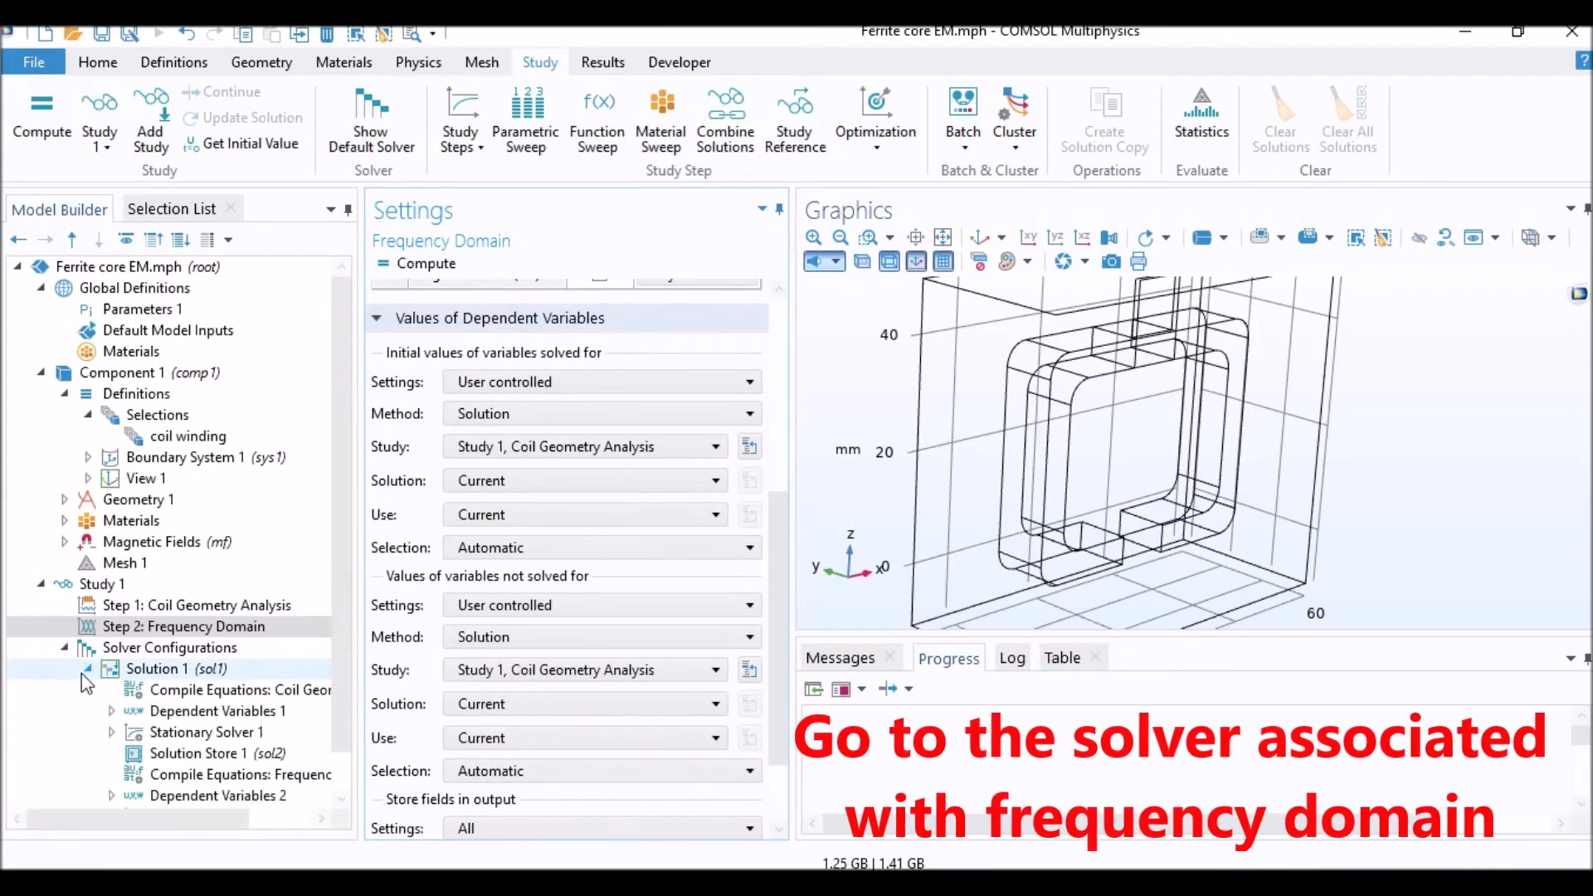
{"action": "scroll", "coordinate": [108, 705], "scroll_direction": "down", "scroll_amount": 2}
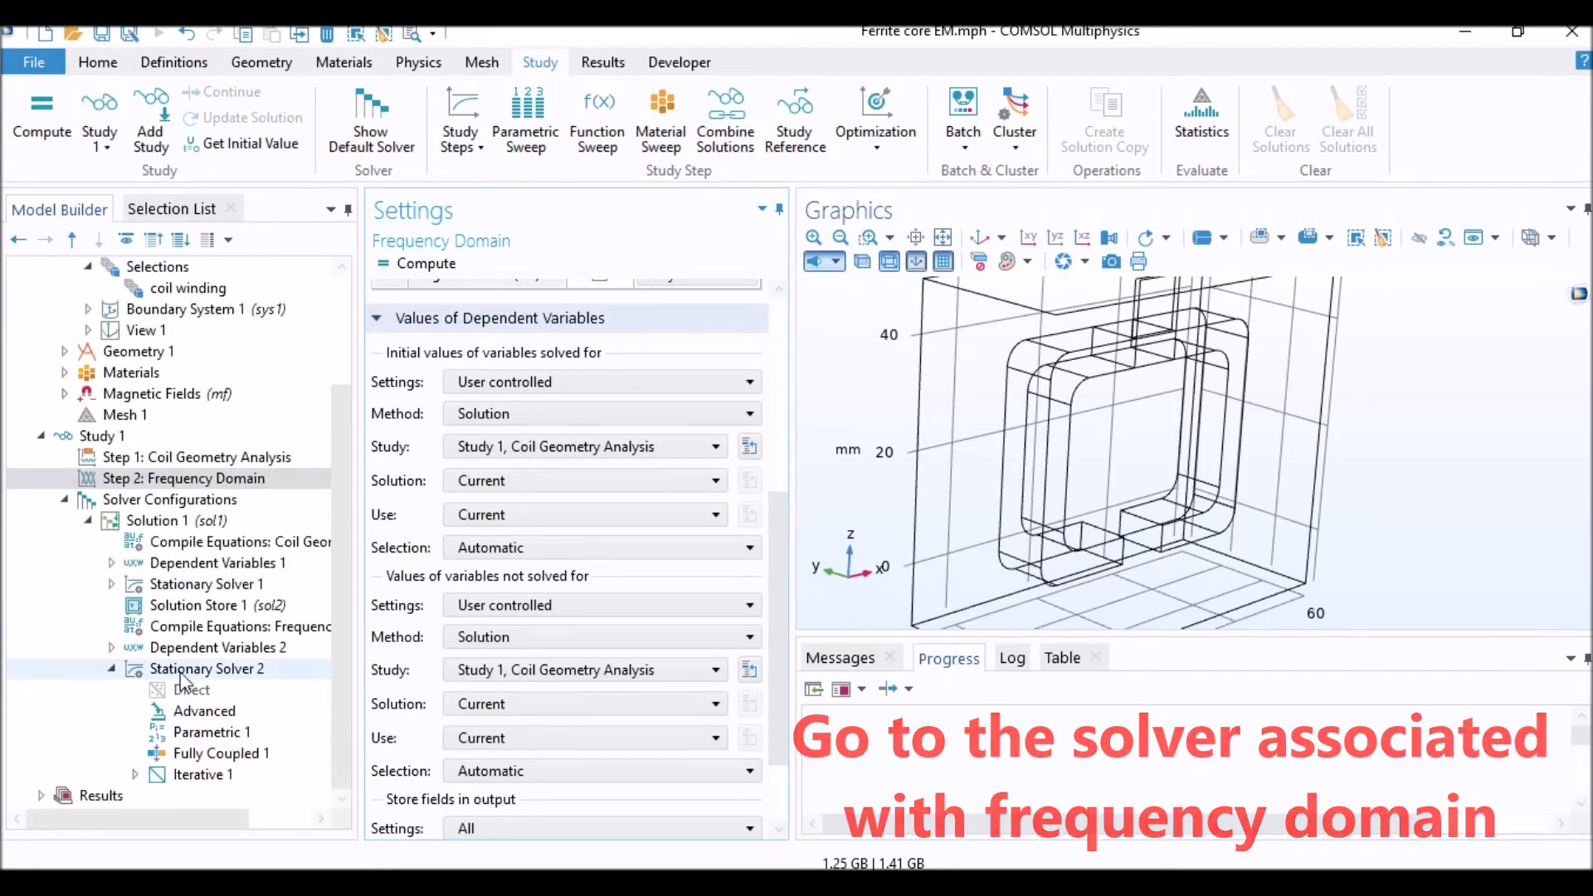
{"action": "left_click", "coordinate": [189, 671]}
{"action": "left_click", "coordinate": [193, 693]}
{"action": "right_click", "coordinate": [193, 692]}
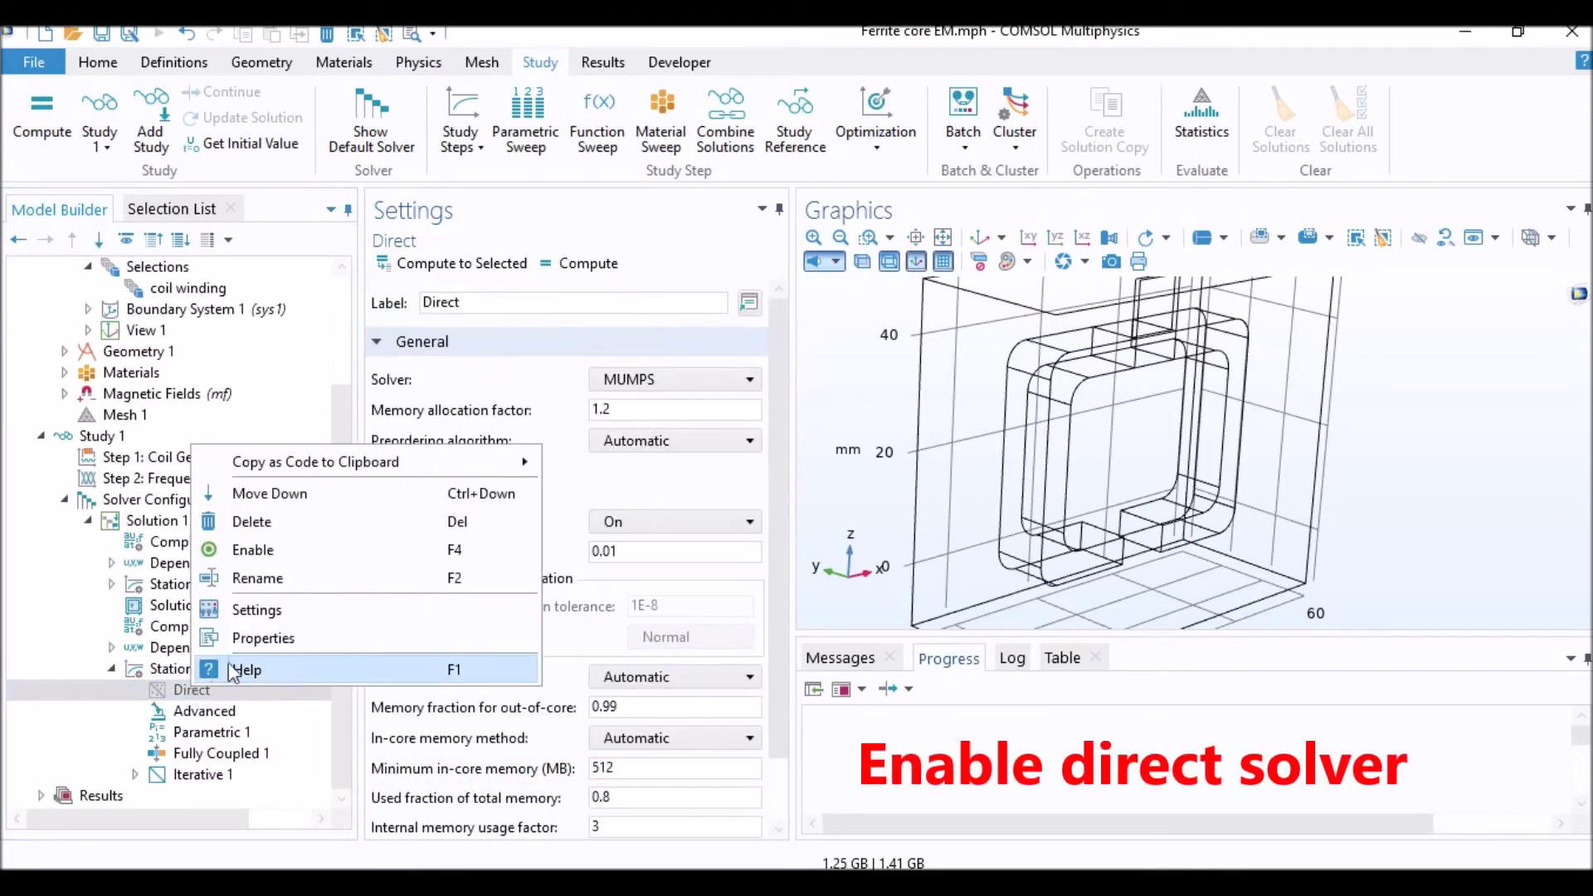
{"action": "left_click", "coordinate": [269, 554]}
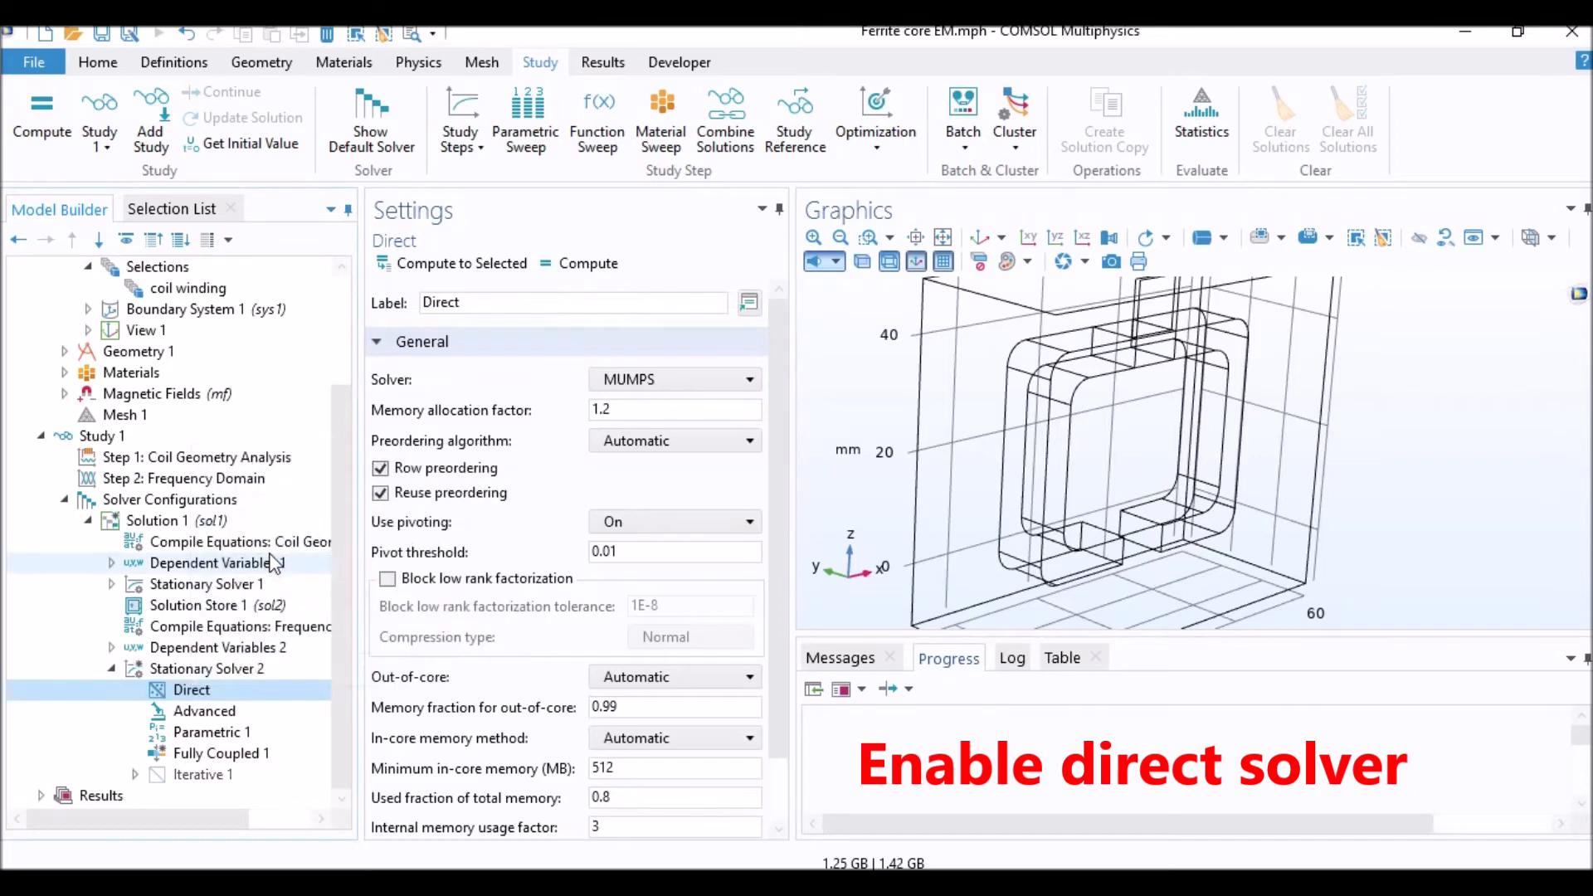
{"action": "left_click", "coordinate": [113, 669]}
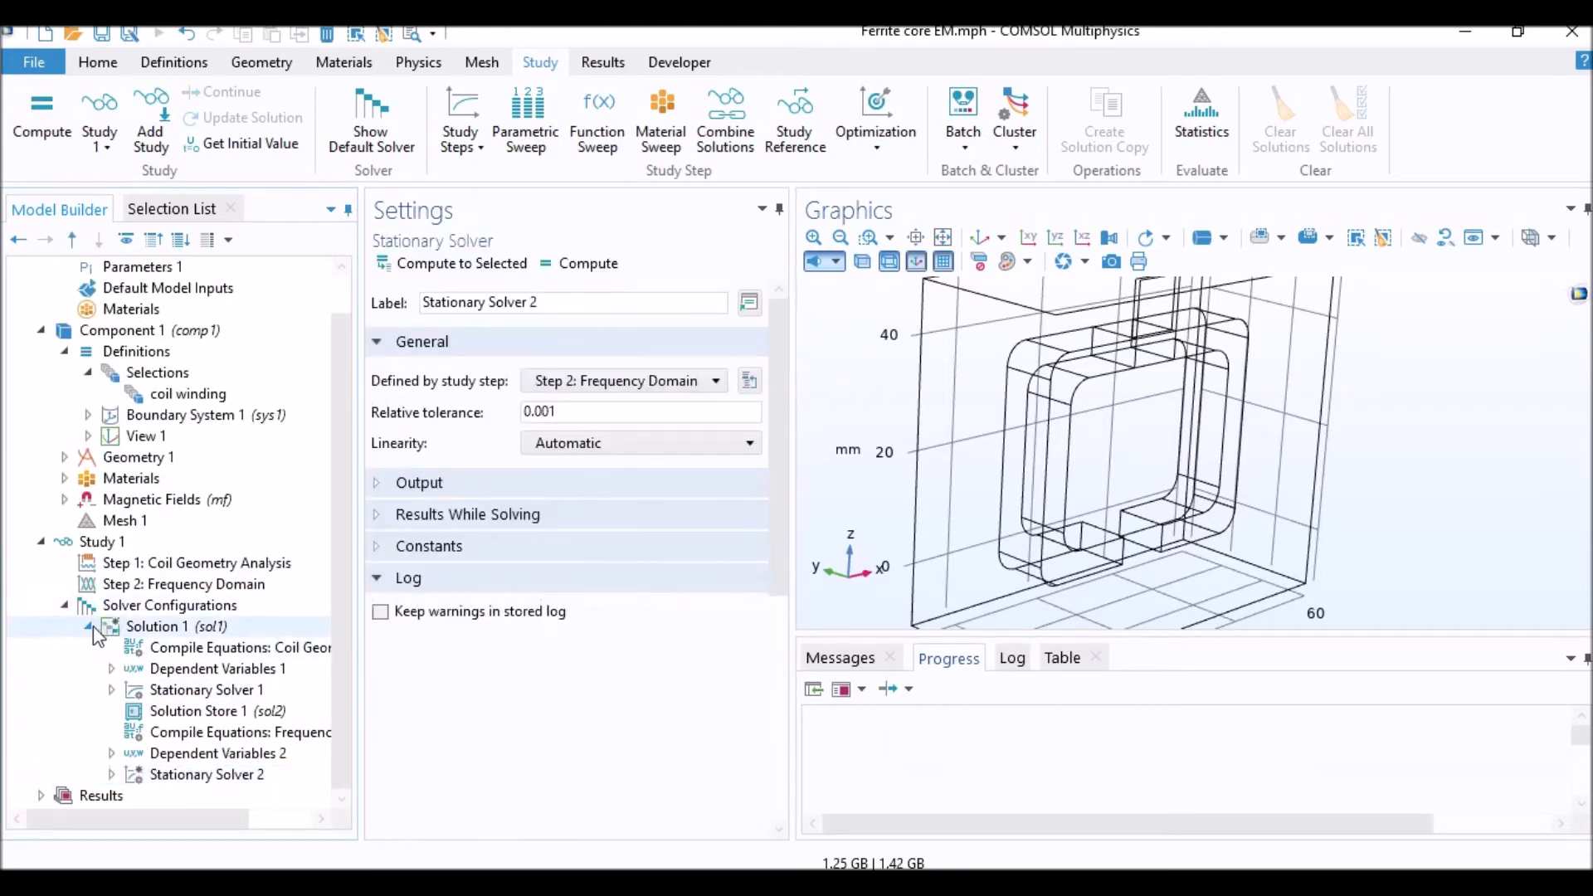
{"action": "left_click", "coordinate": [89, 629]}
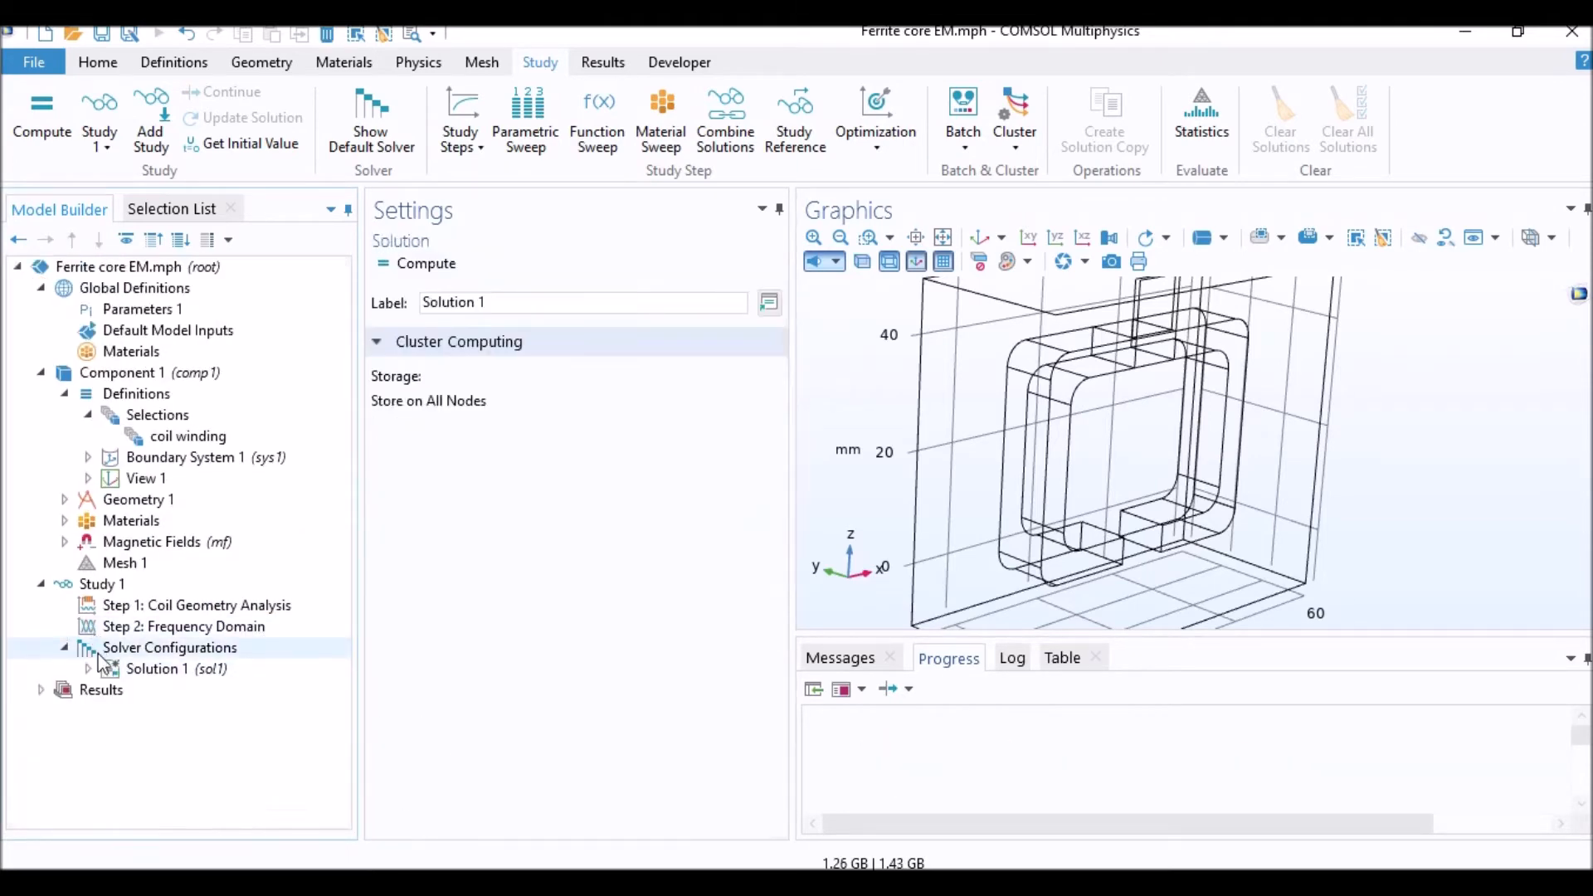
Step: Compute Study 1 and expand the Results branch of the model tree
{"action": "left_click", "coordinate": [133, 587]}
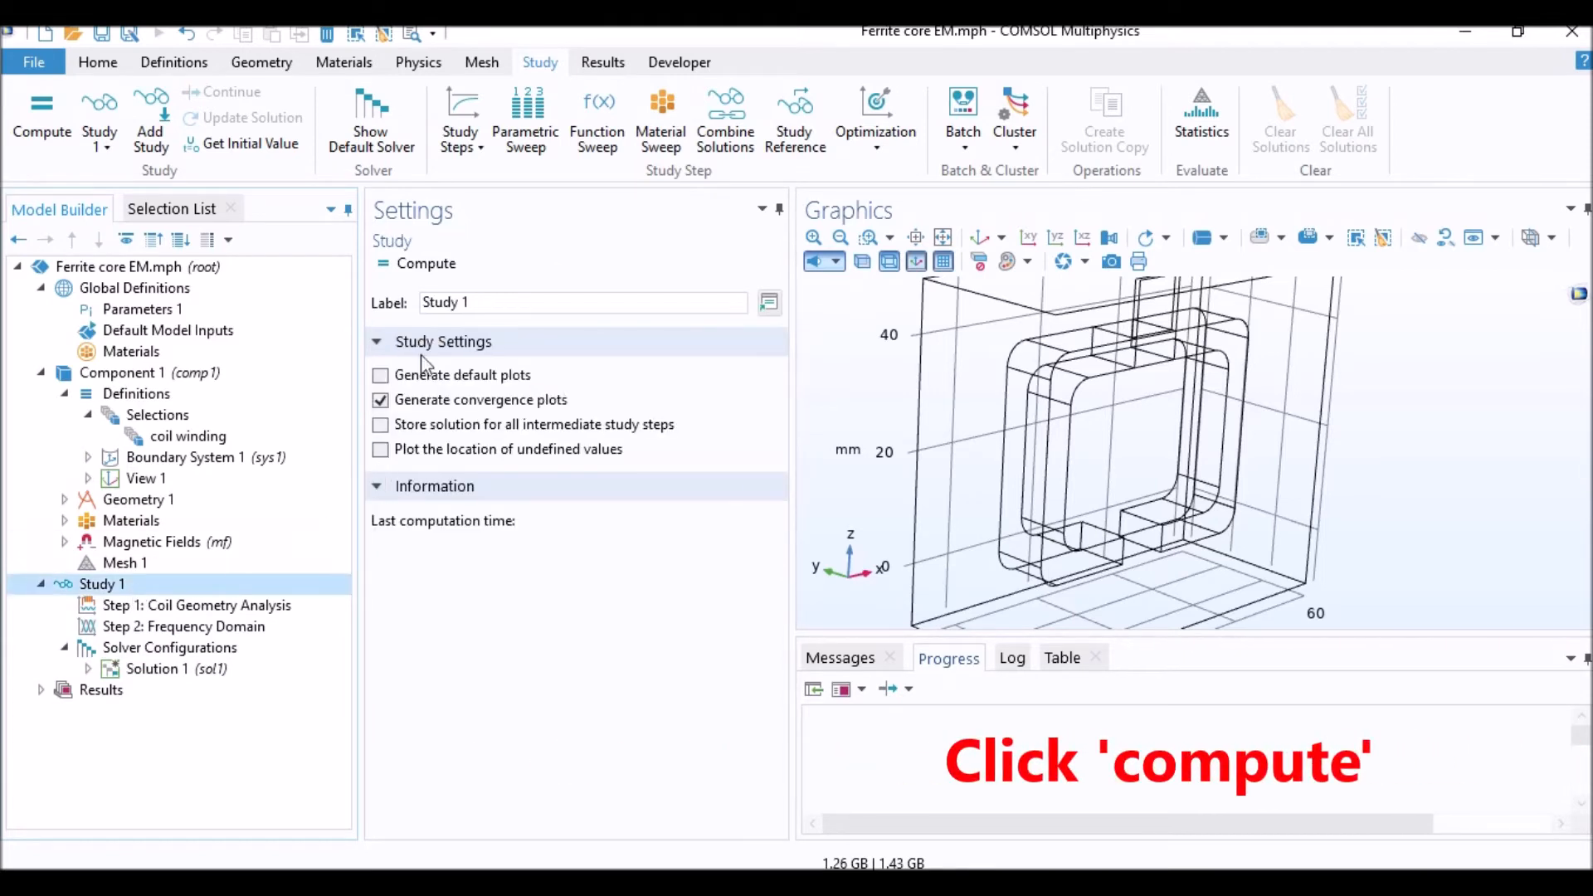
{"action": "left_click", "coordinate": [428, 266]}
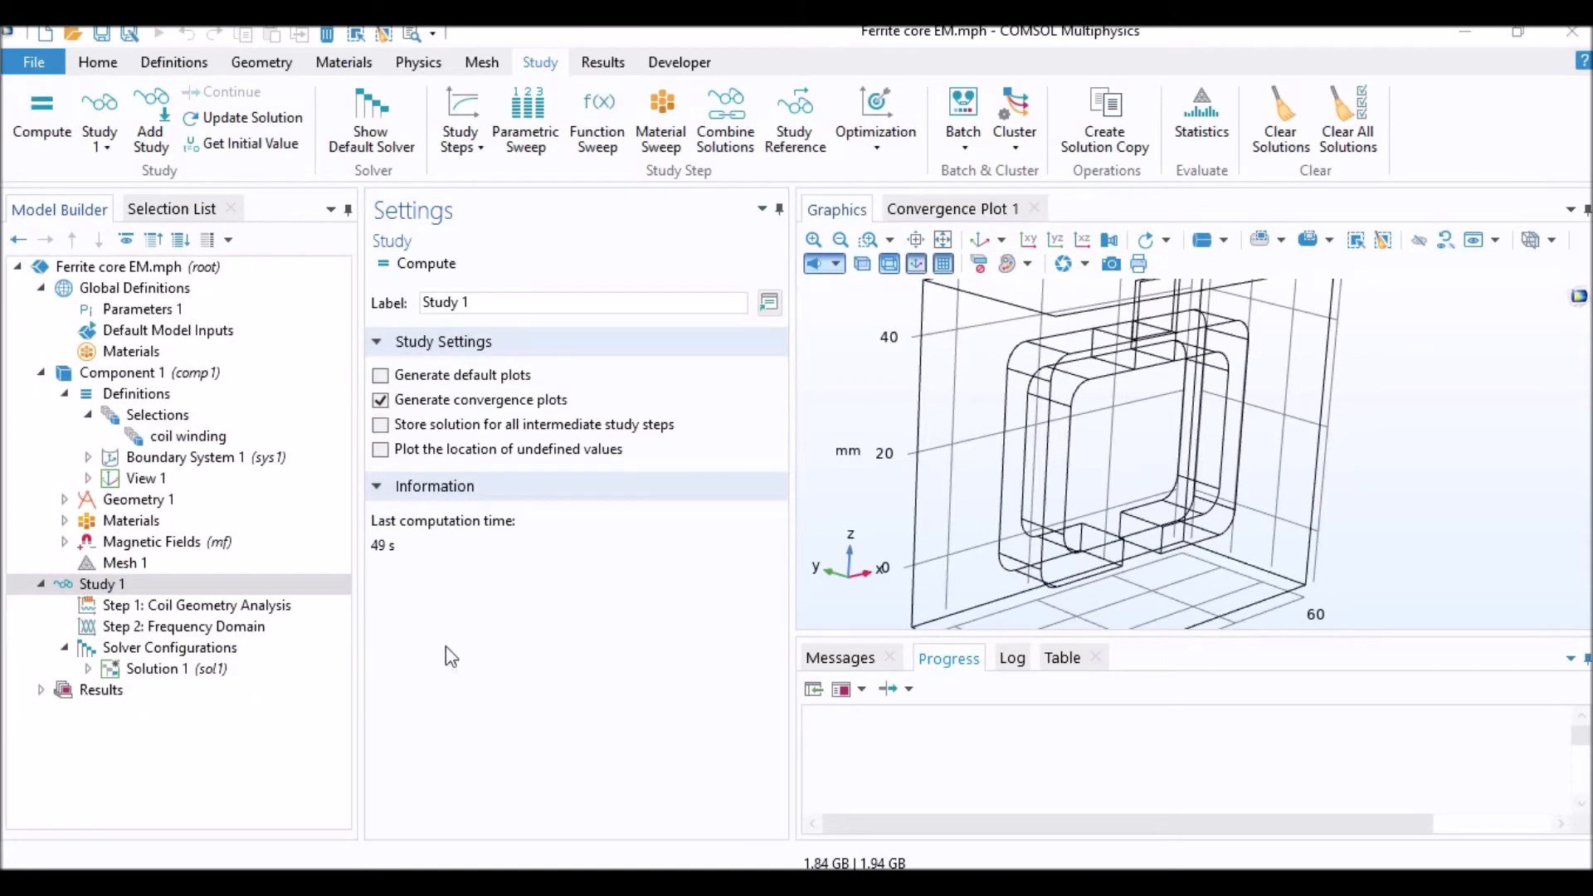
{"action": "left_click", "coordinate": [39, 690]}
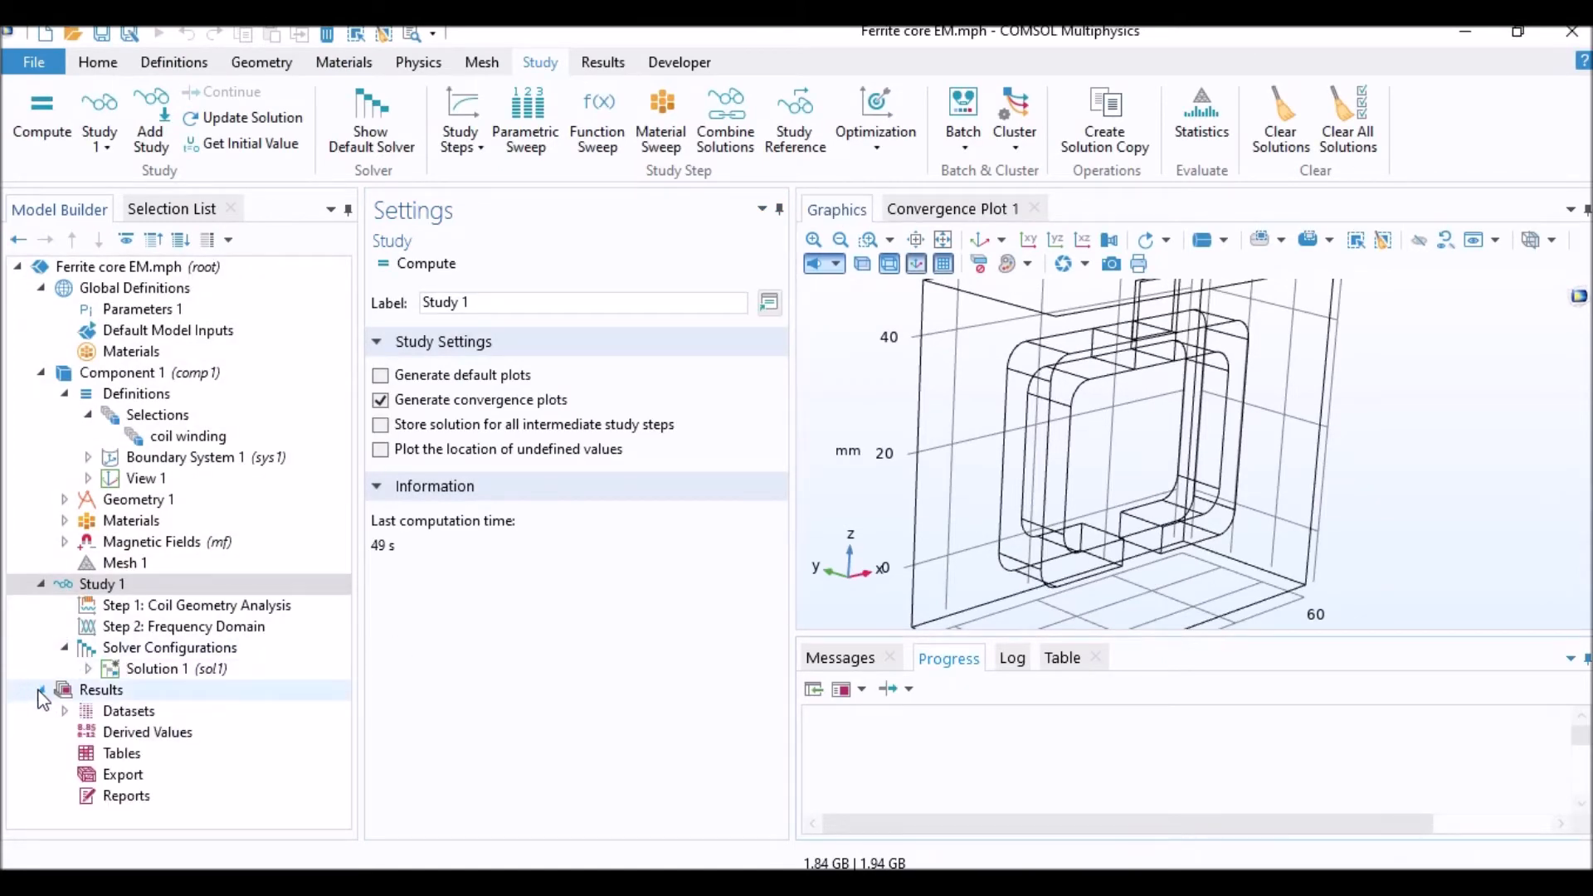
Step: Create a Cut Plane dataset from Study 1/Solution 1 on the xz-plane at y-coordinate extrusion/2 and plot it
{"action": "left_click", "coordinate": [66, 712]}
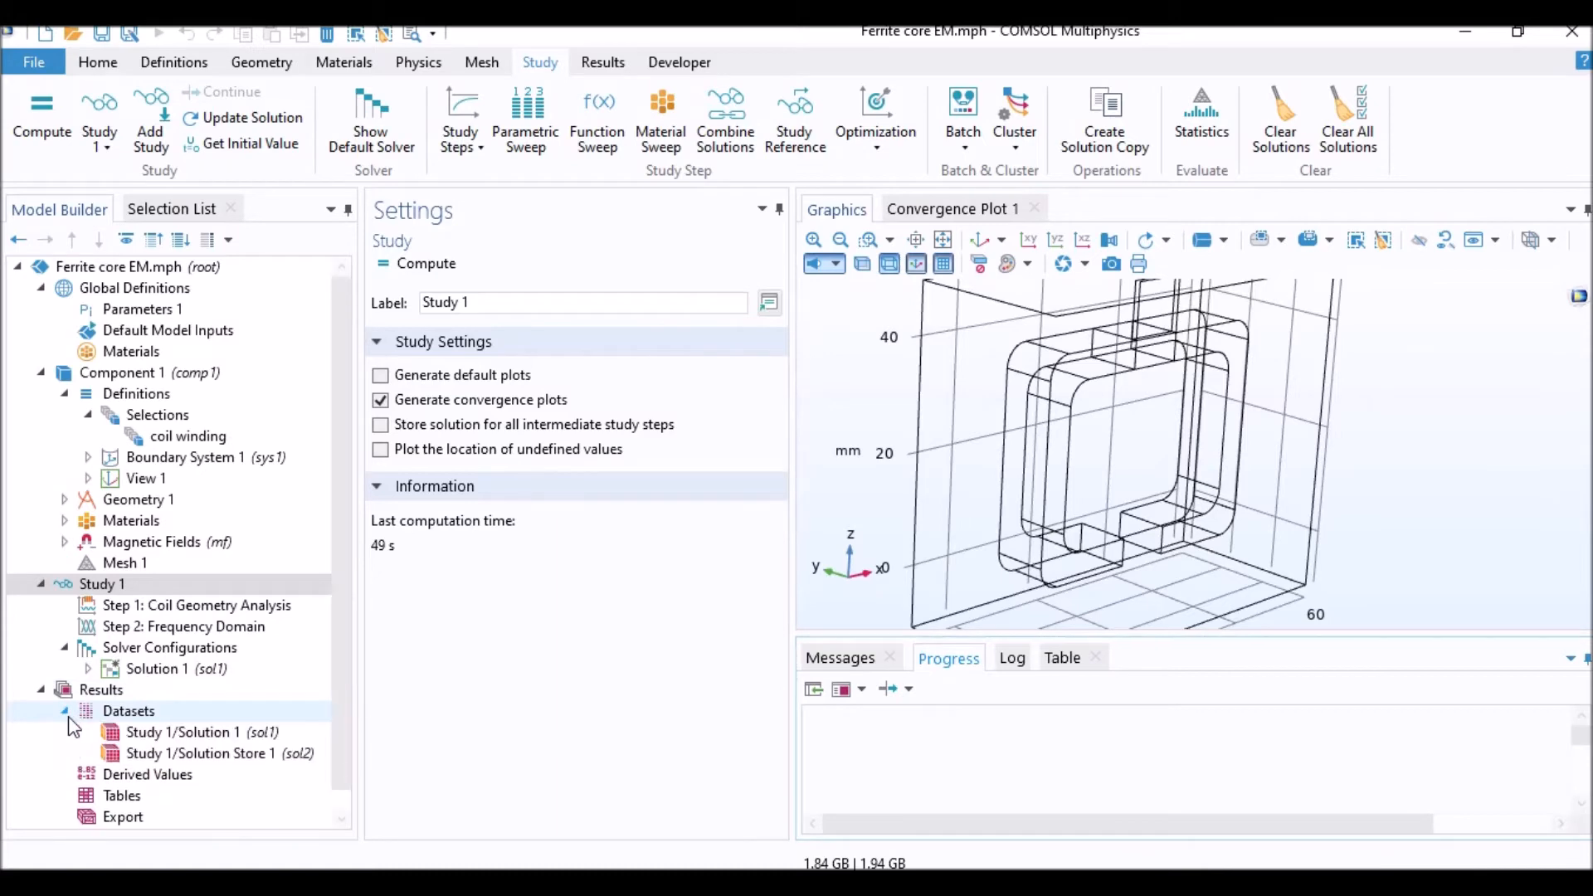
{"action": "left_click", "coordinate": [603, 62]}
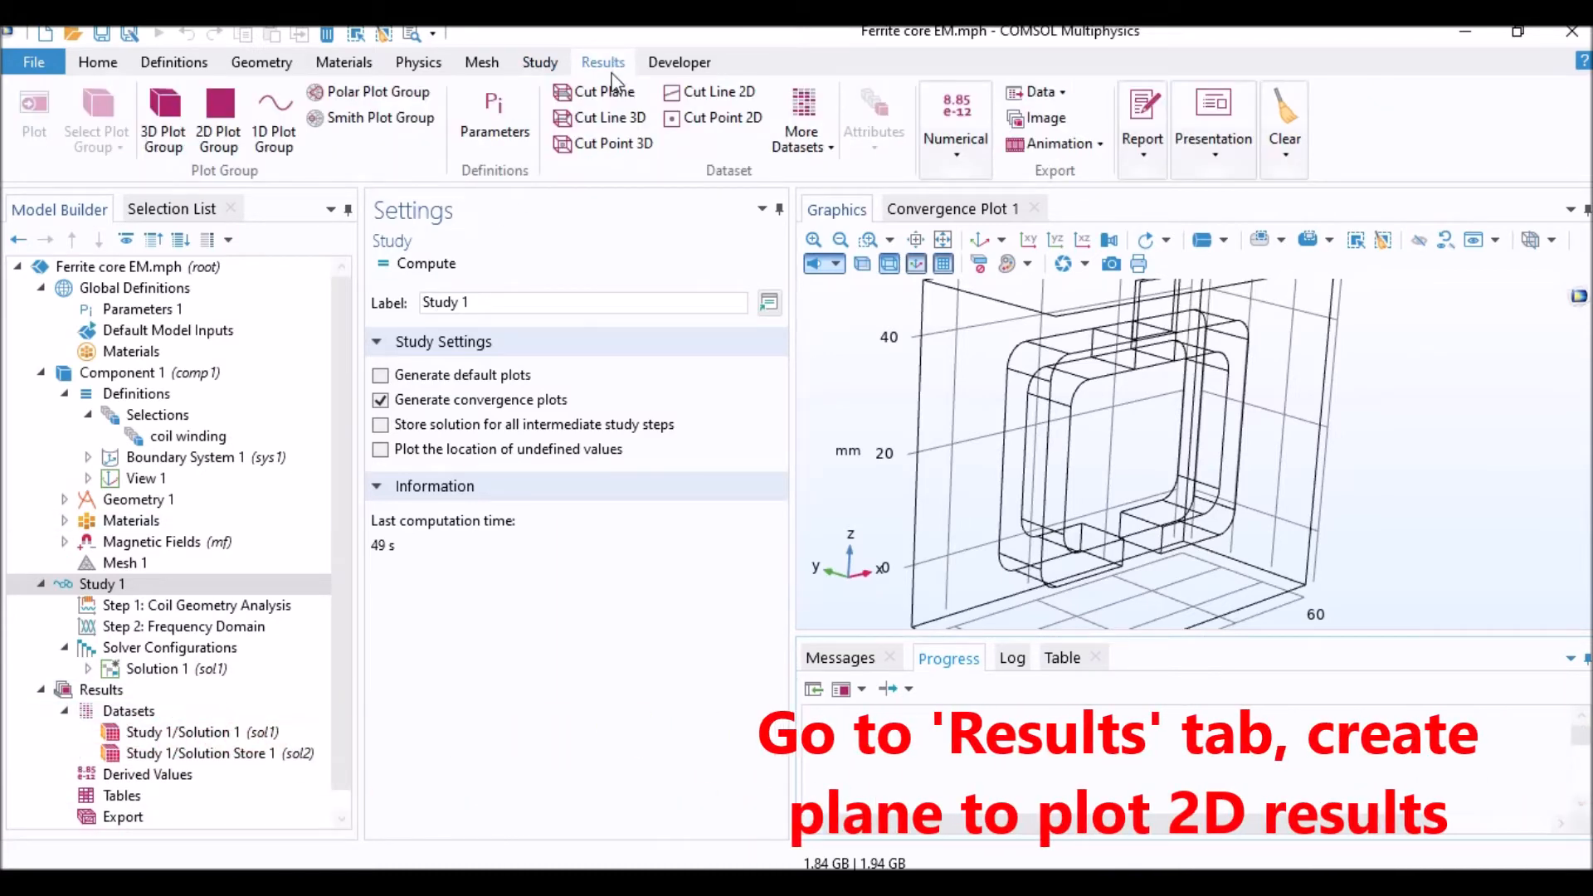
{"action": "left_click", "coordinate": [604, 93]}
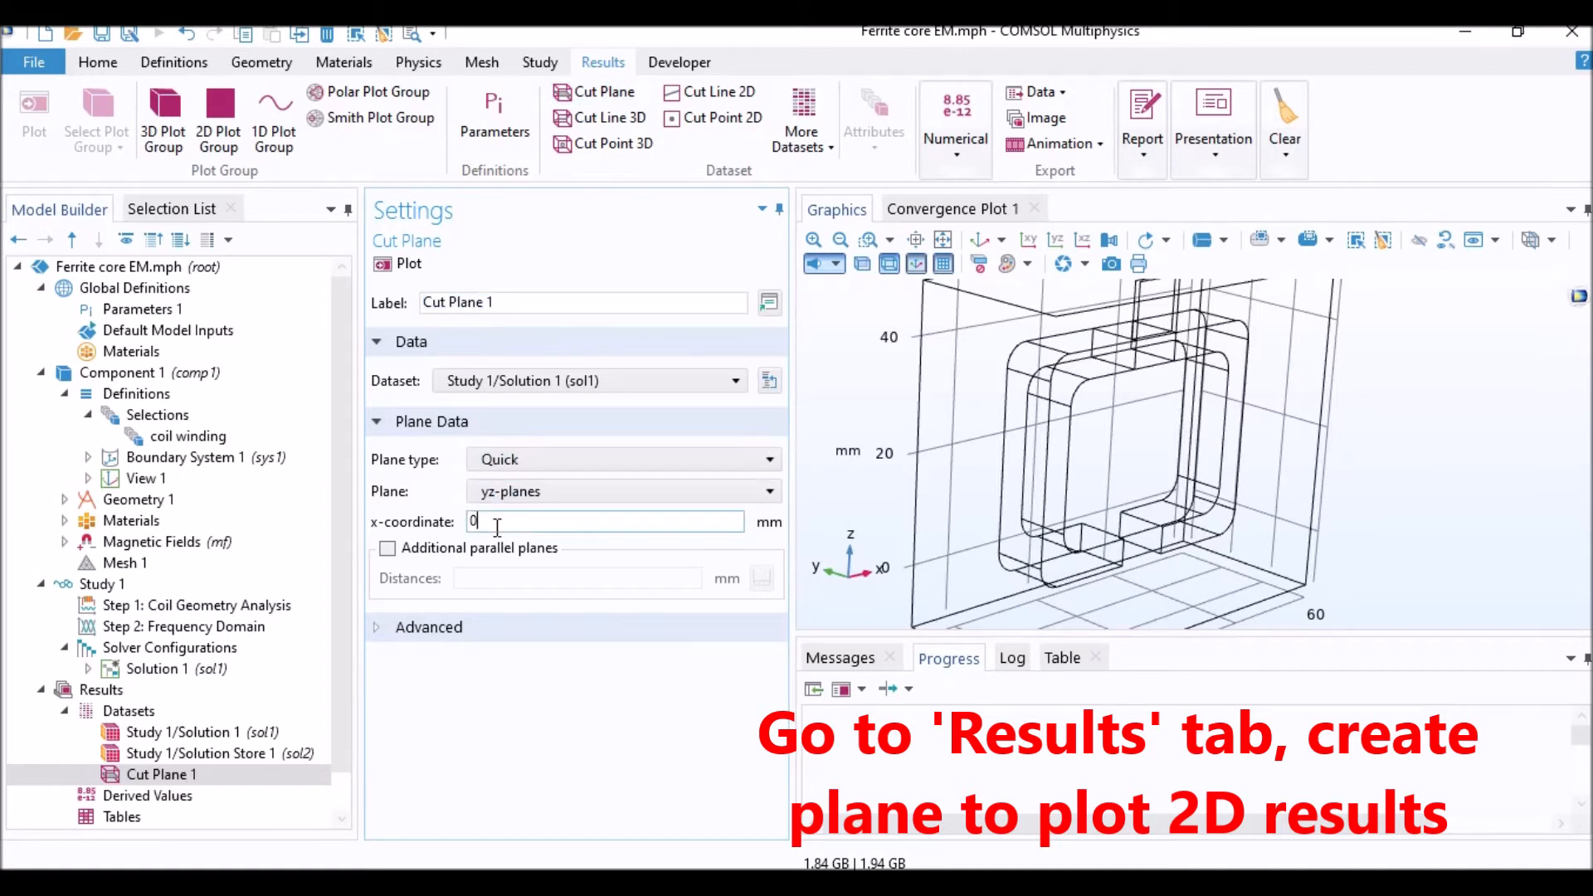
{"action": "left_click", "coordinate": [514, 491]}
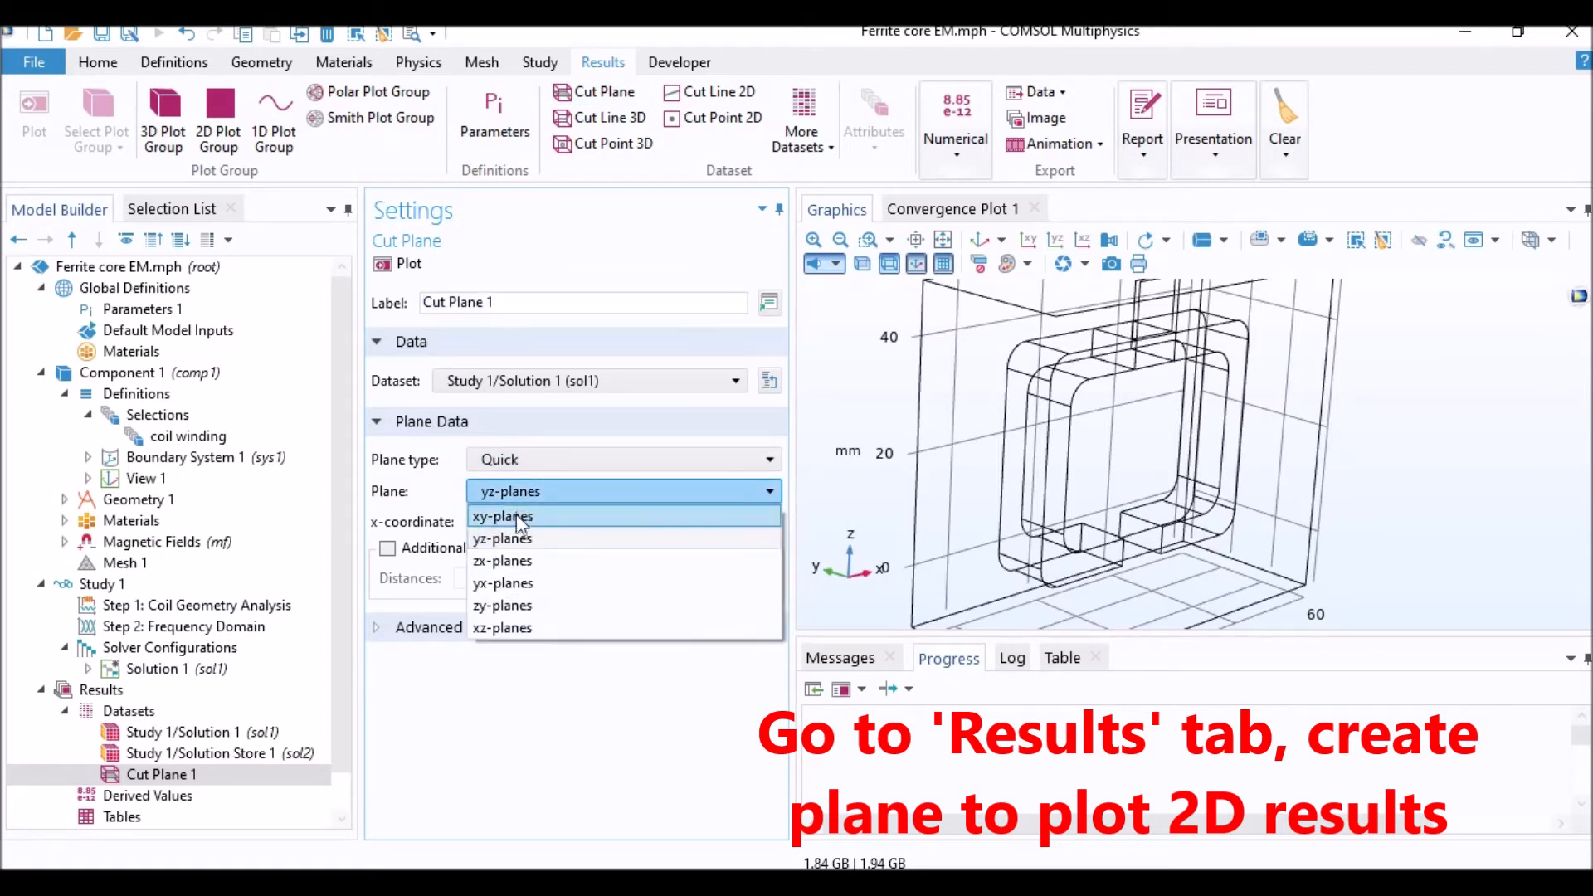
{"action": "left_click", "coordinate": [516, 628]}
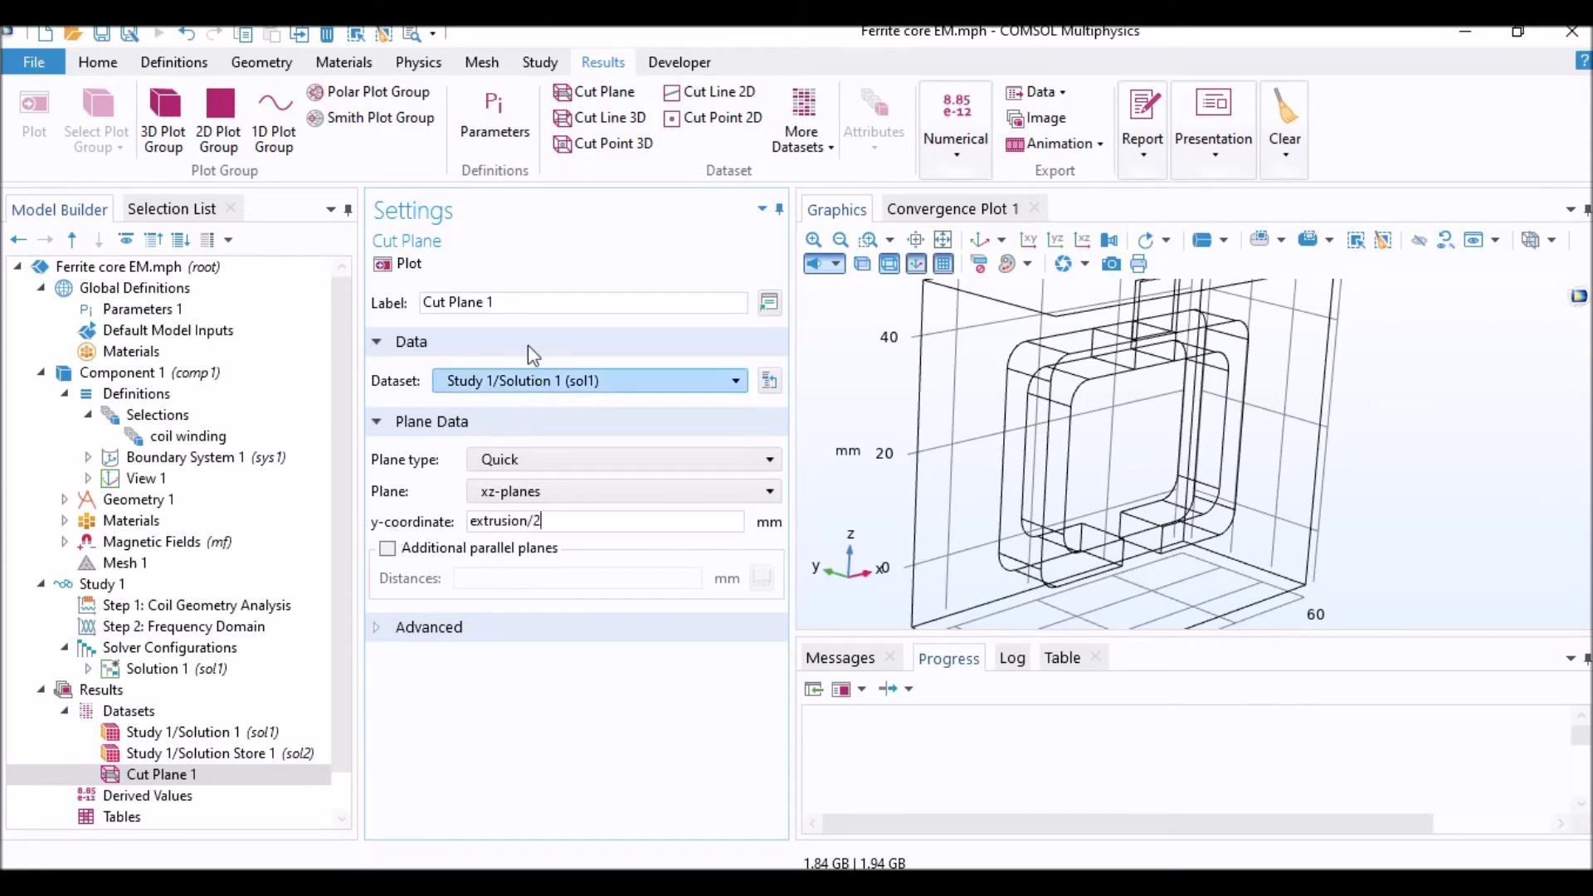
{"action": "left_click", "coordinate": [404, 266]}
{"action": "mouse_move", "coordinate": [923, 340]}
{"action": "left_mouse_down"}
{"action": "mouse_move", "coordinate": [1034, 372]}
{"action": "mouse_move", "coordinate": [929, 357]}
{"action": "left_mouse_up"}
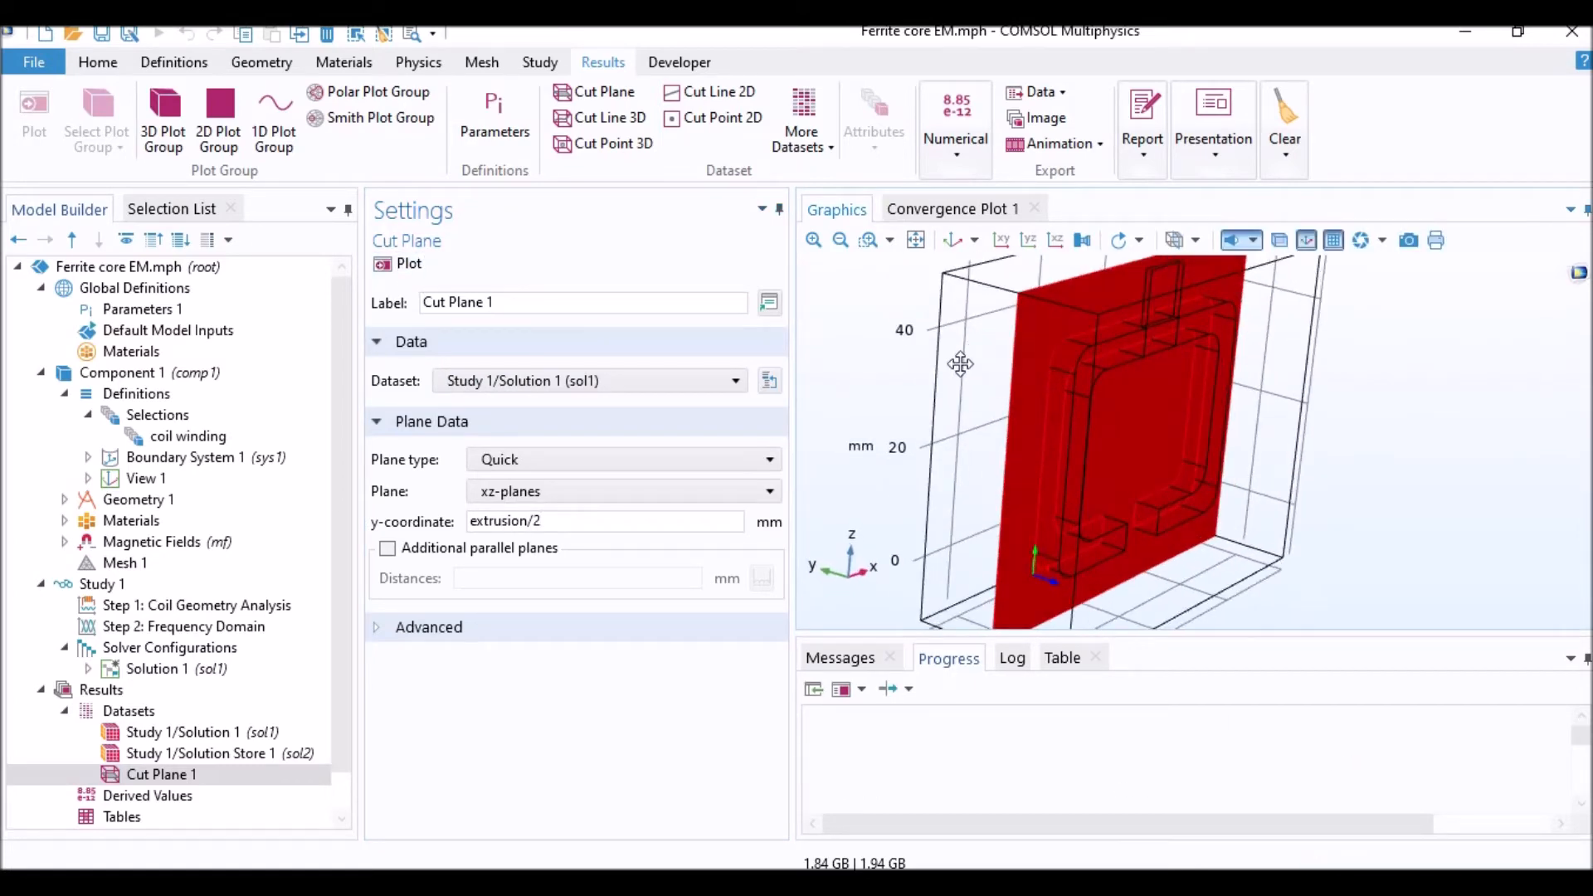
Step: Add a 2D Plot Group on Cut Plane 1 with a Surface plot of mf.normB and plot it
{"action": "right_click", "coordinate": [152, 691]}
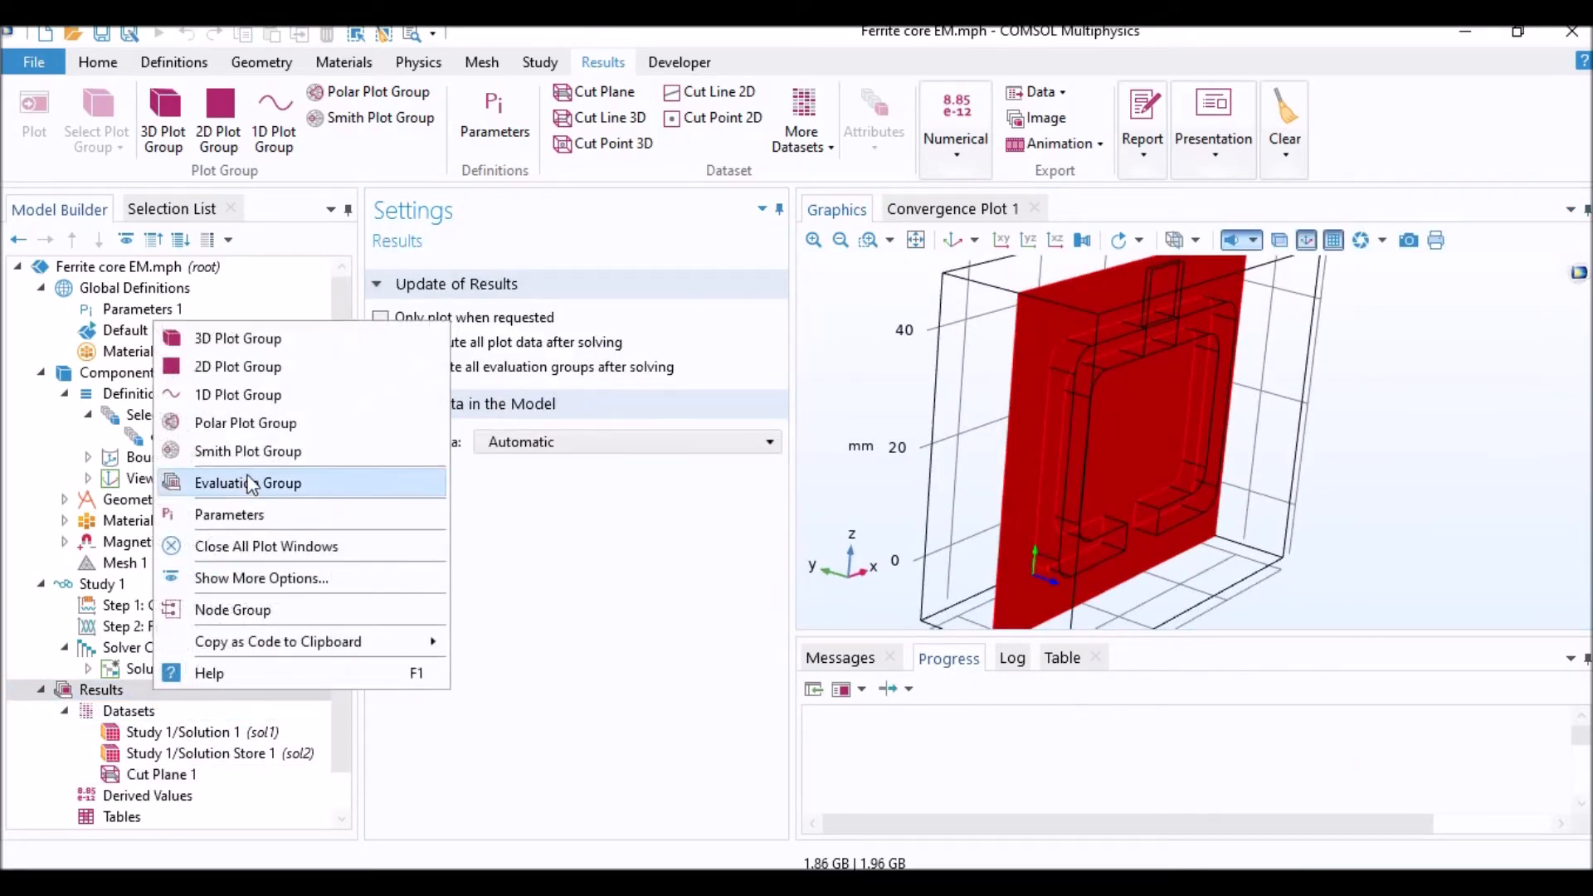
{"action": "left_click", "coordinate": [267, 366]}
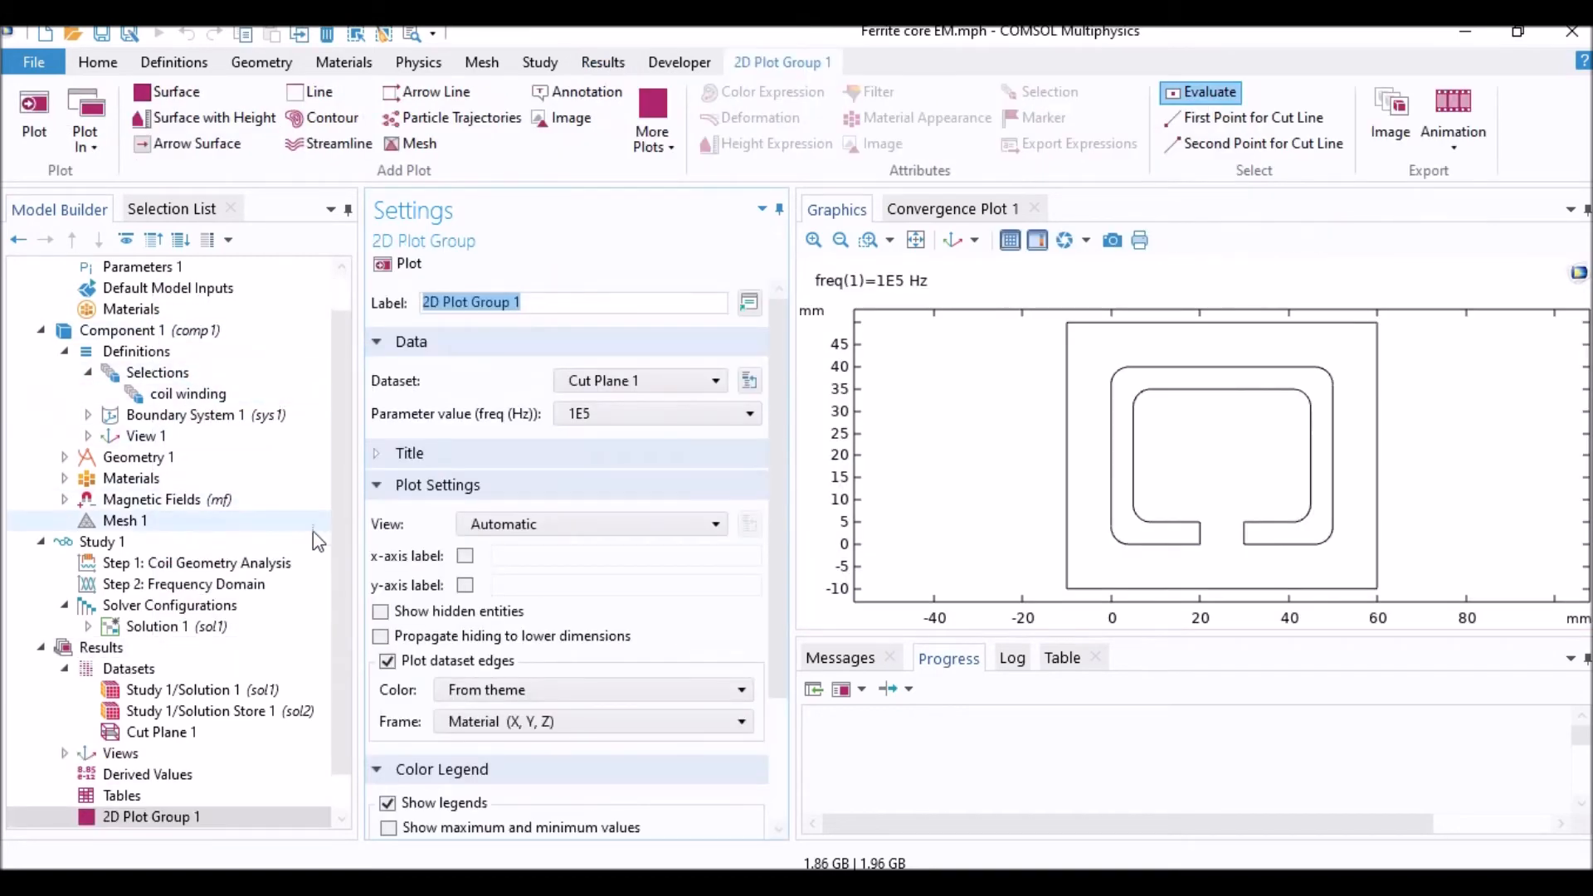
{"action": "scroll", "coordinate": [281, 679], "scroll_direction": "down", "scroll_amount": 1}
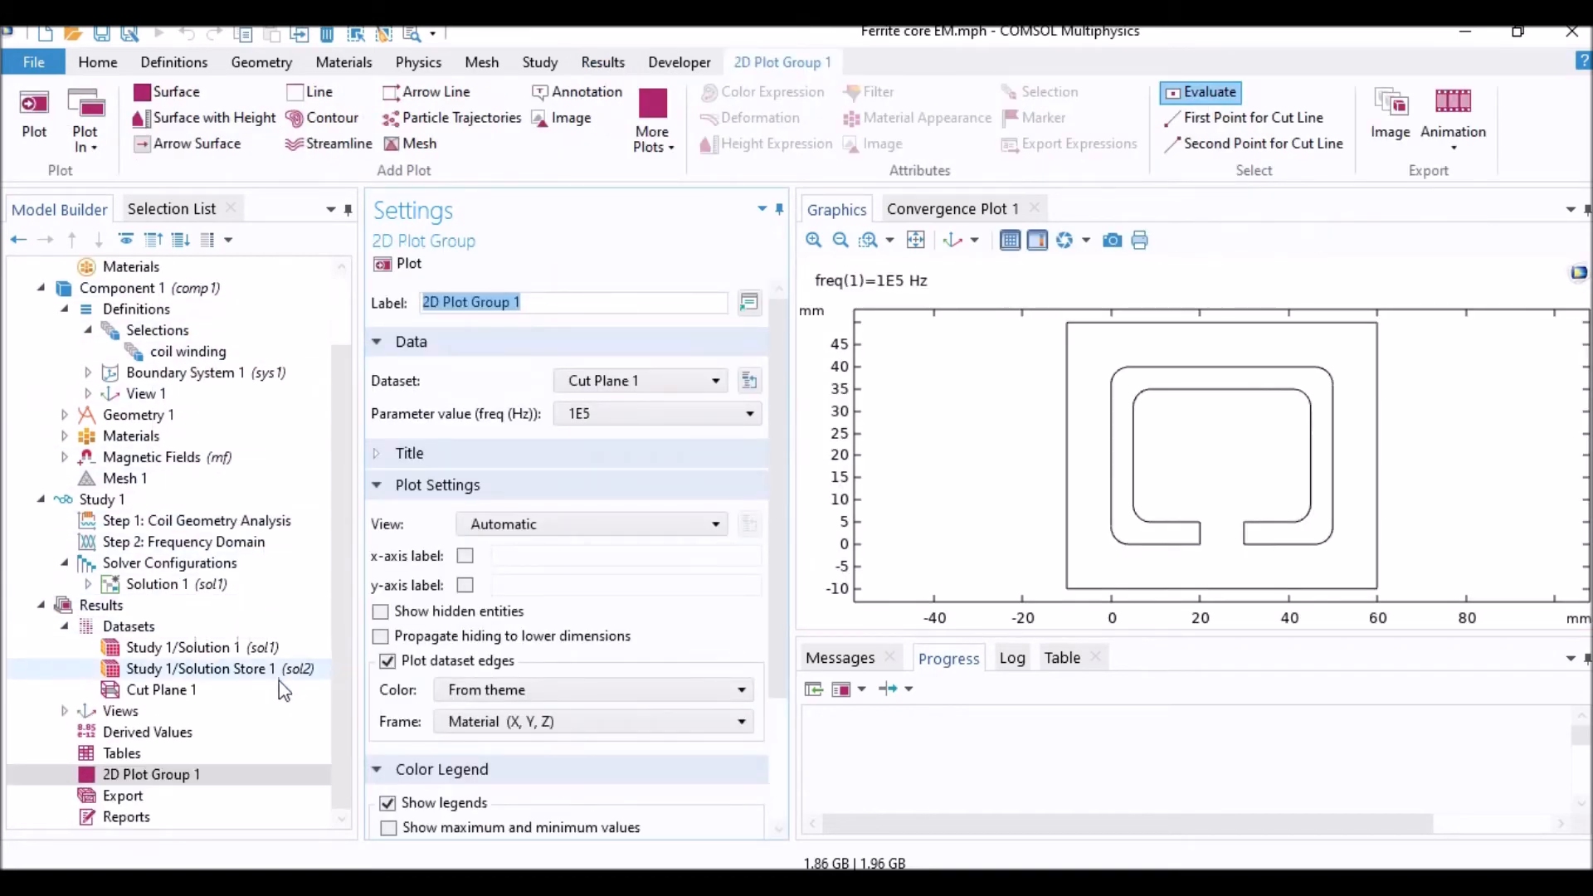
{"action": "right_click", "coordinate": [106, 776]}
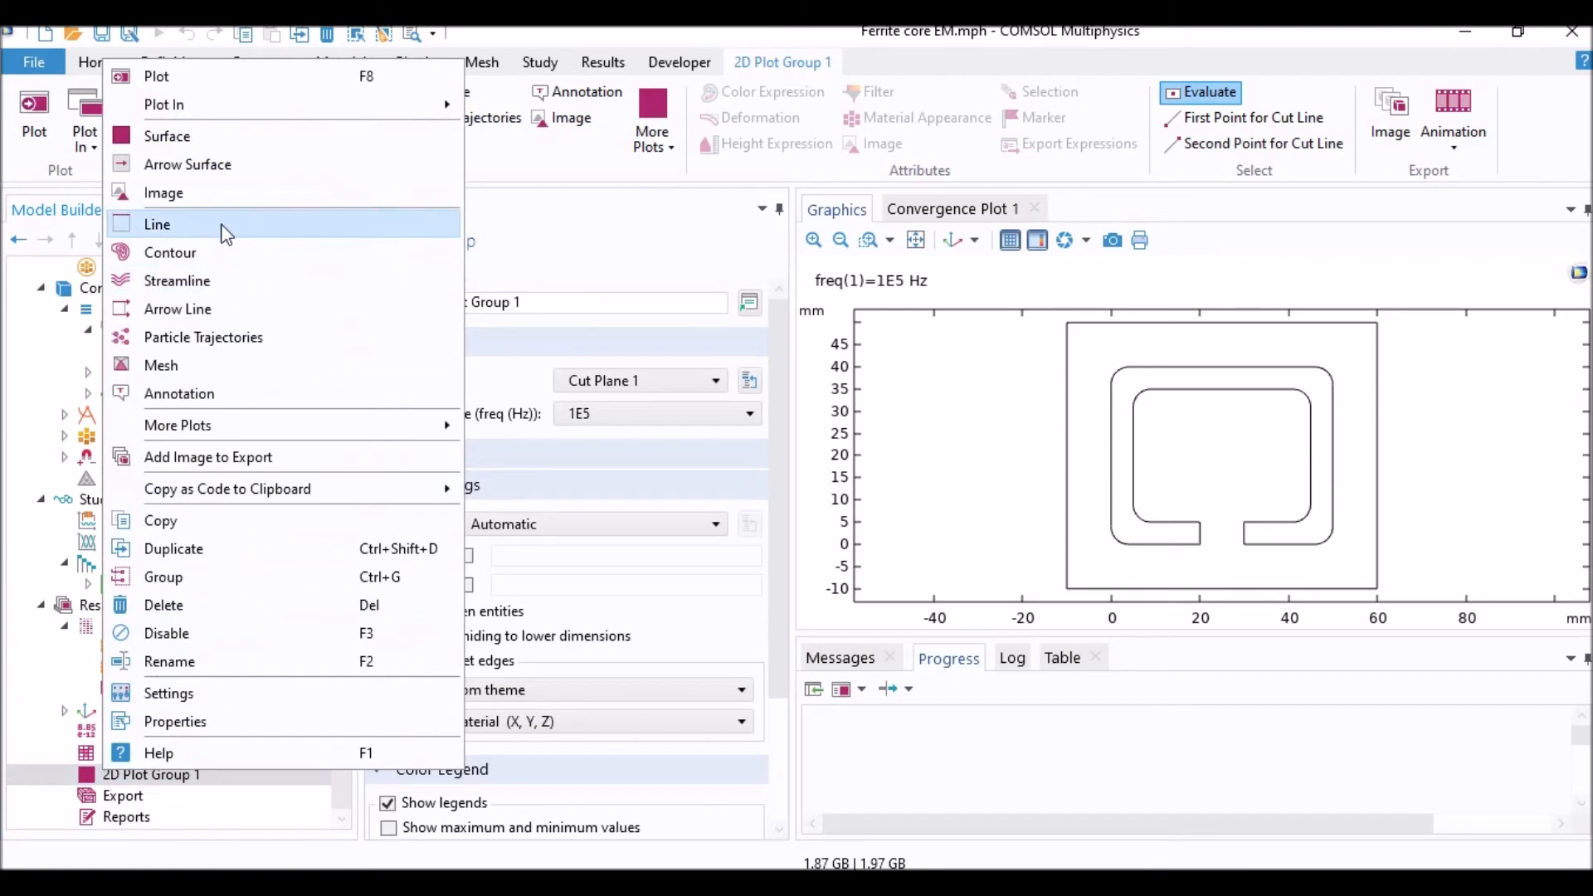
{"action": "left_click", "coordinate": [212, 138]}
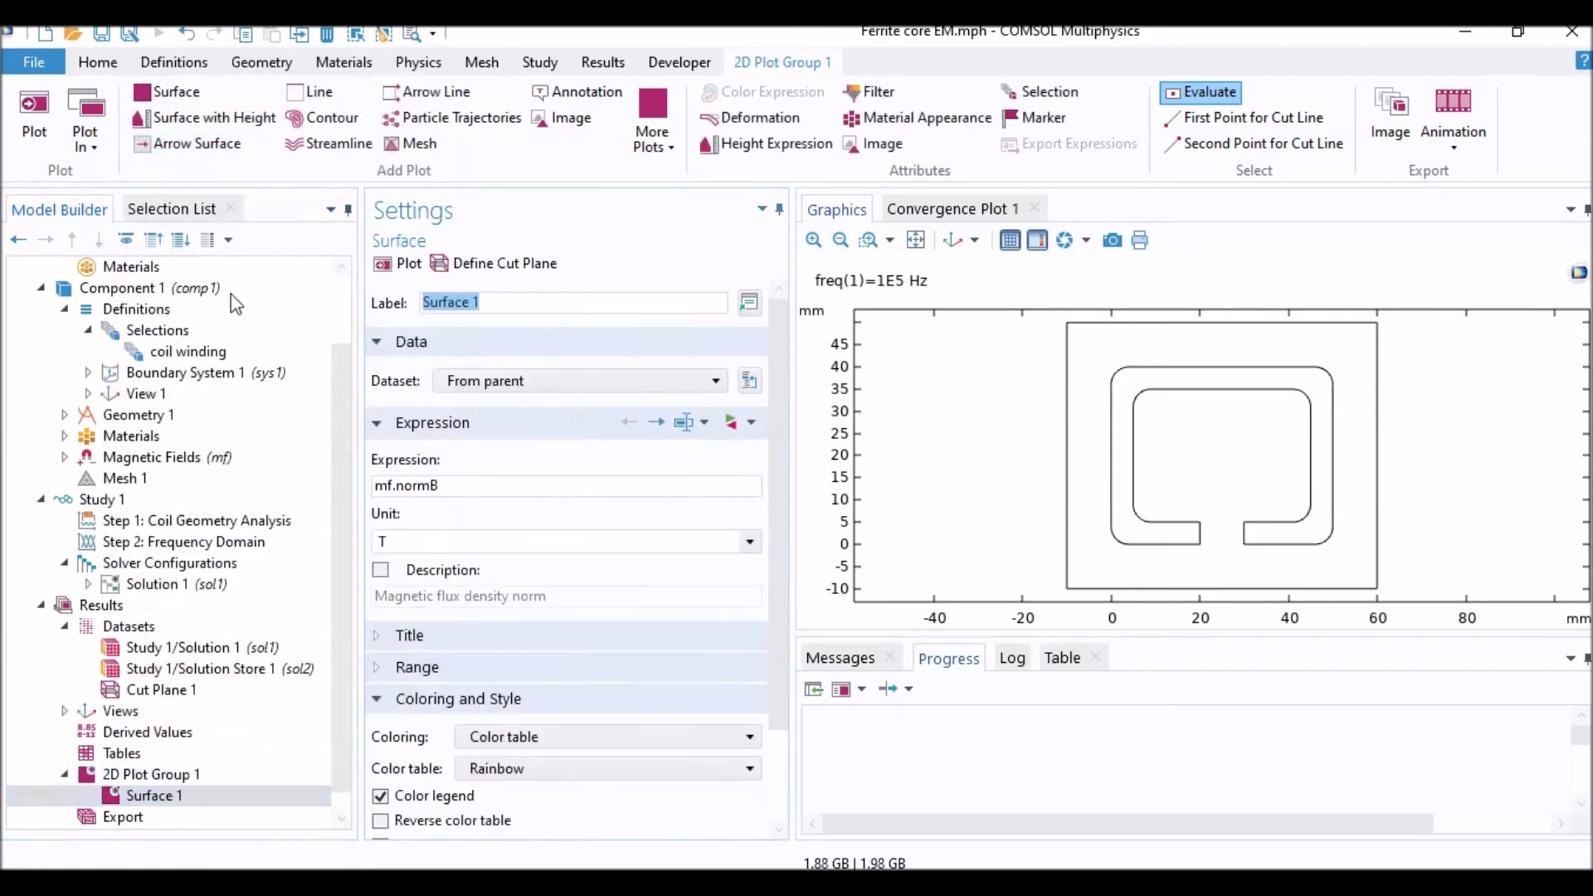
{"action": "left_click", "coordinate": [409, 264]}
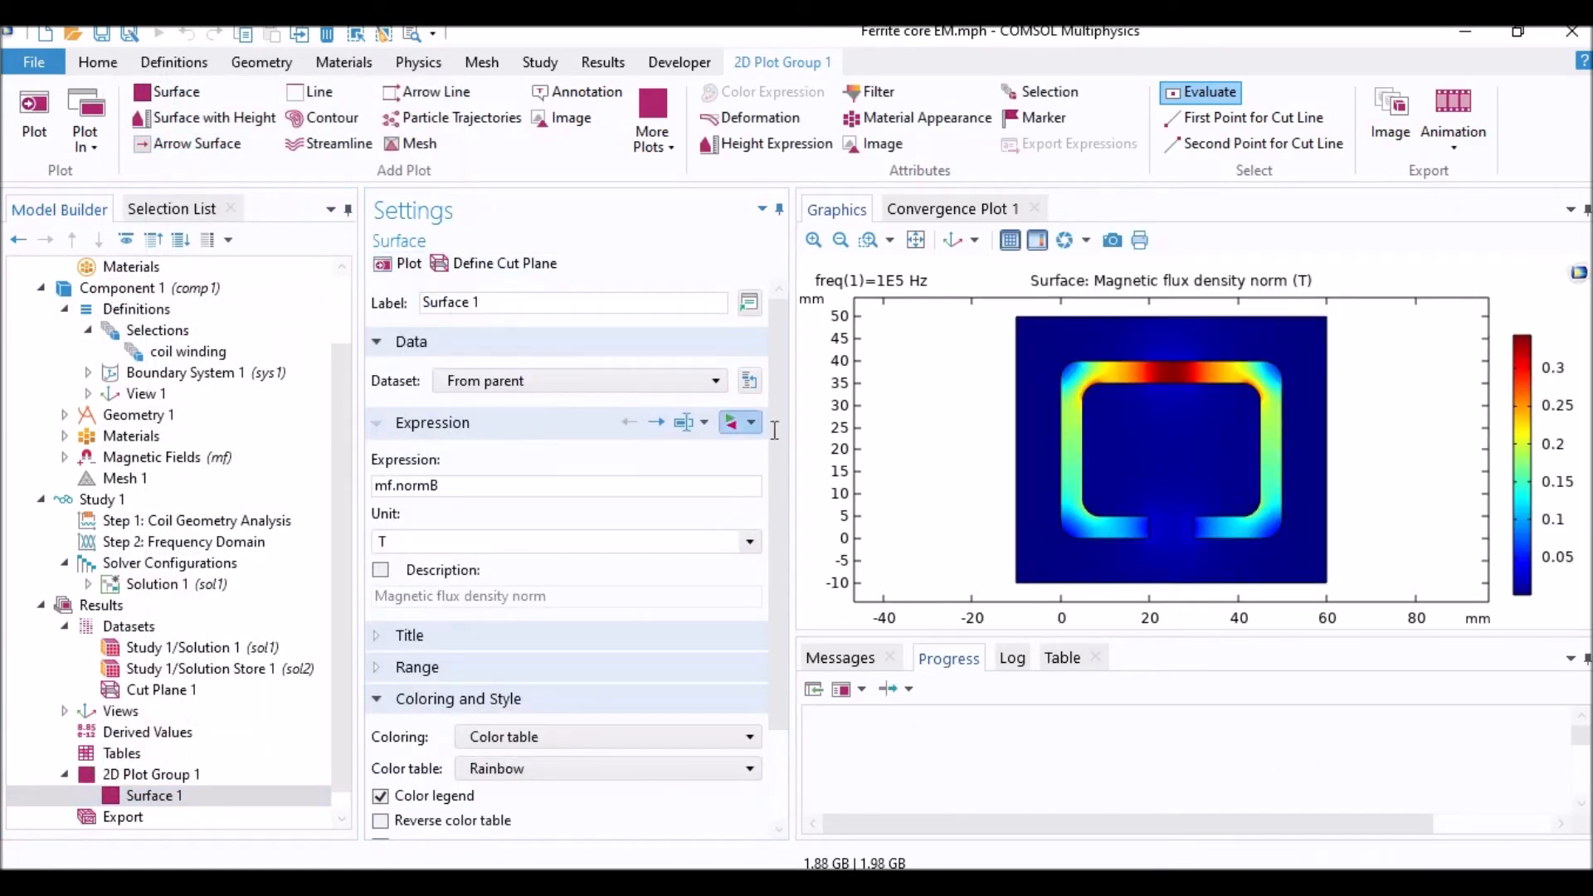
{"action": "scroll", "coordinate": [1073, 491], "scroll_direction": "up", "scroll_amount": 2}
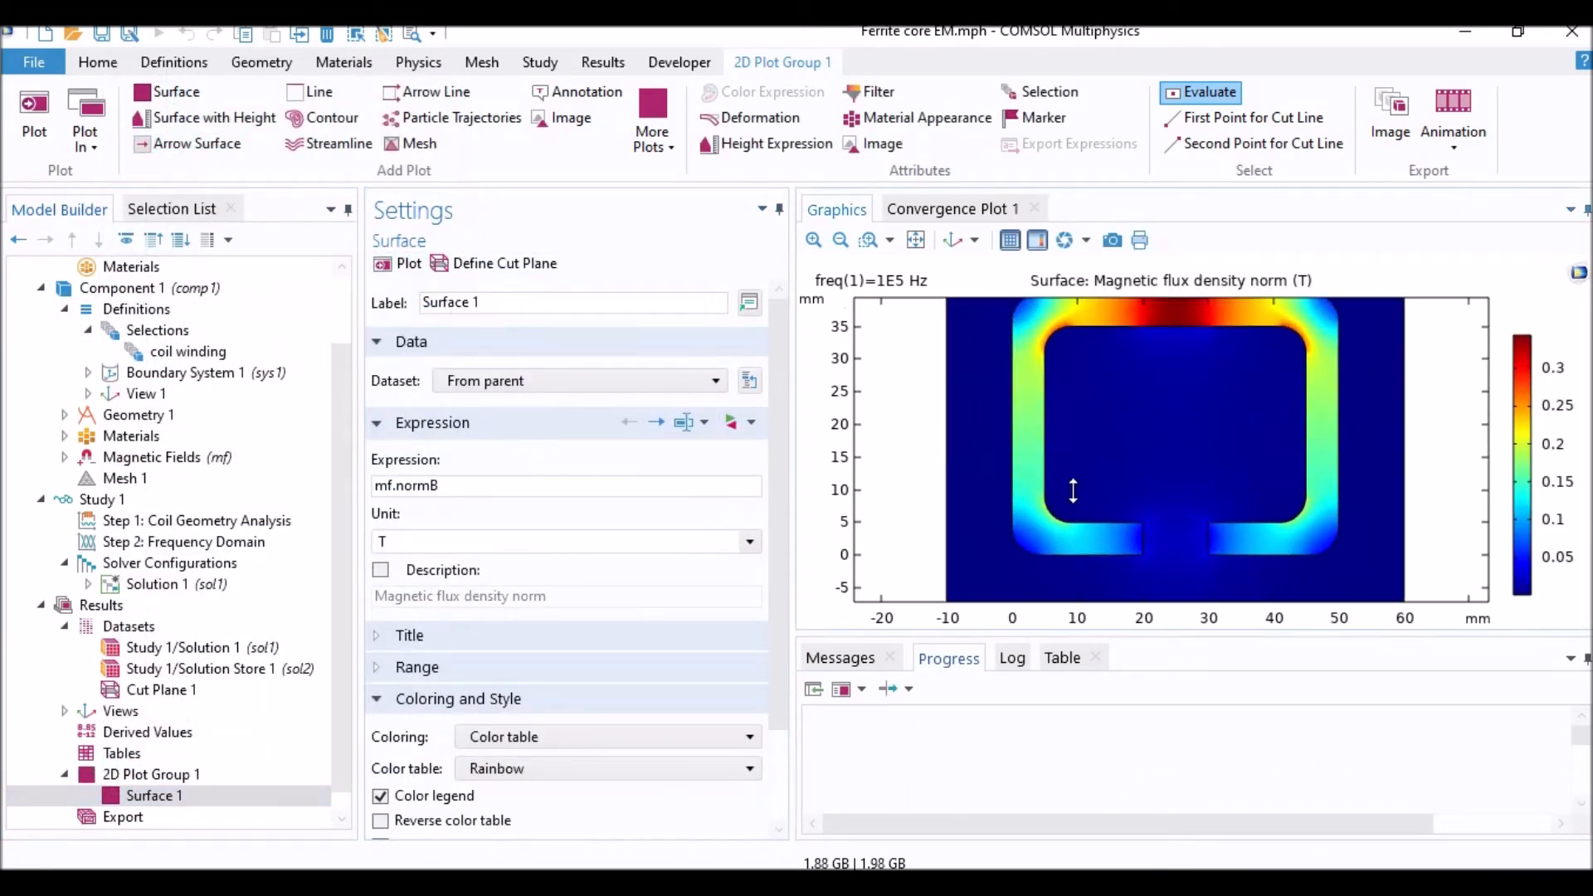
Step: Add an Arrow Surface to 2D Plot Group 1 and color its arrows black
{"action": "left_click", "coordinate": [213, 778]}
{"action": "right_click", "coordinate": [213, 778]}
{"action": "left_click", "coordinate": [327, 166]}
{"action": "scroll", "coordinate": [621, 611], "scroll_direction": "down", "scroll_amount": 5}
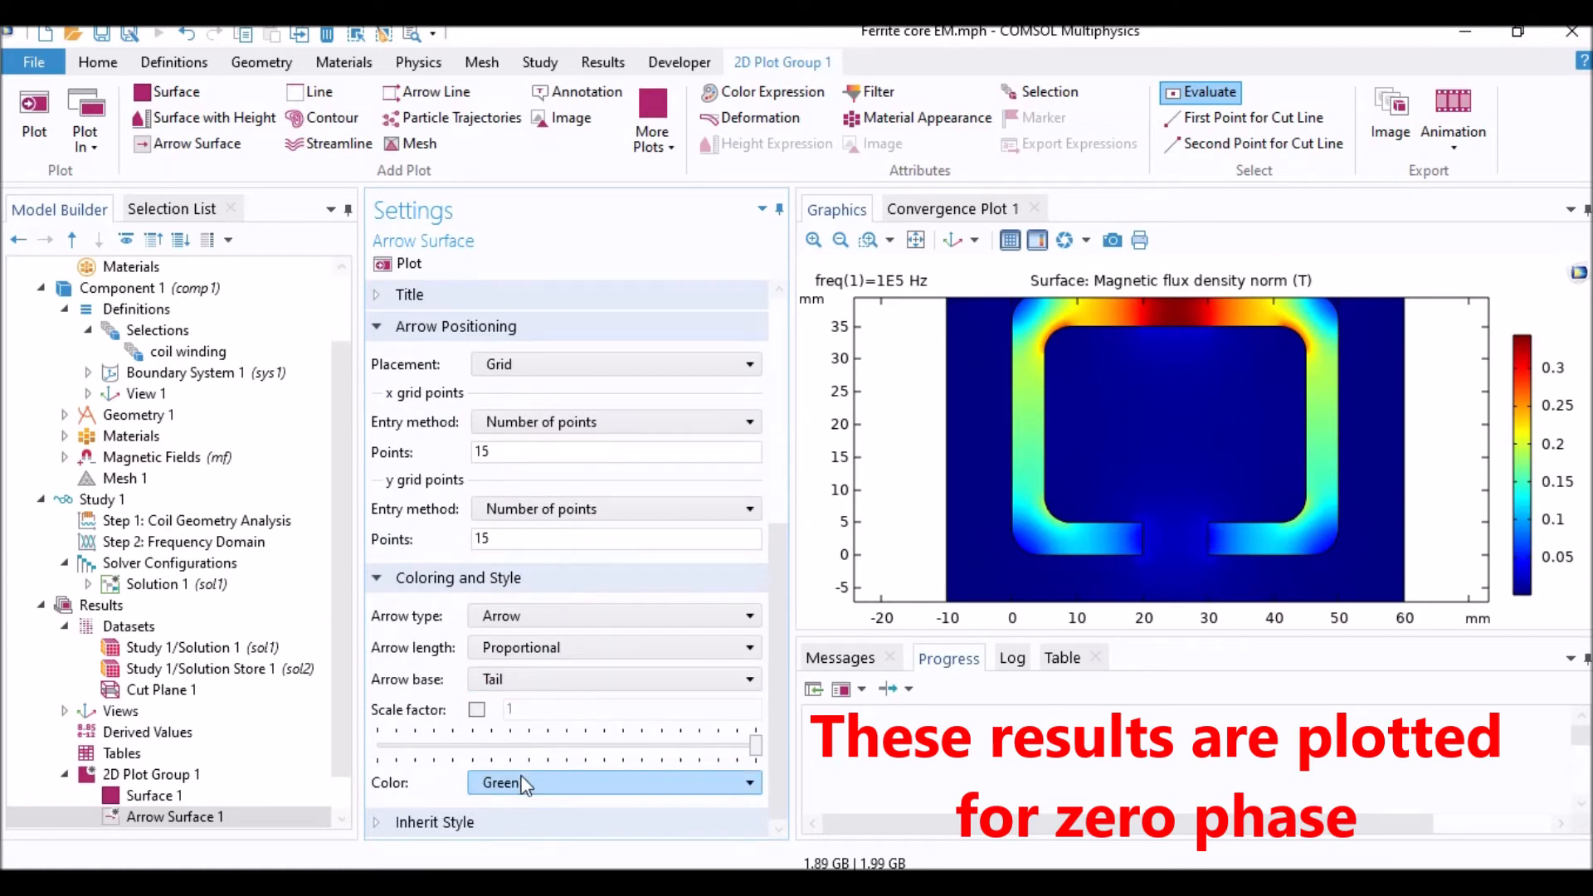
{"action": "left_click", "coordinate": [524, 784]}
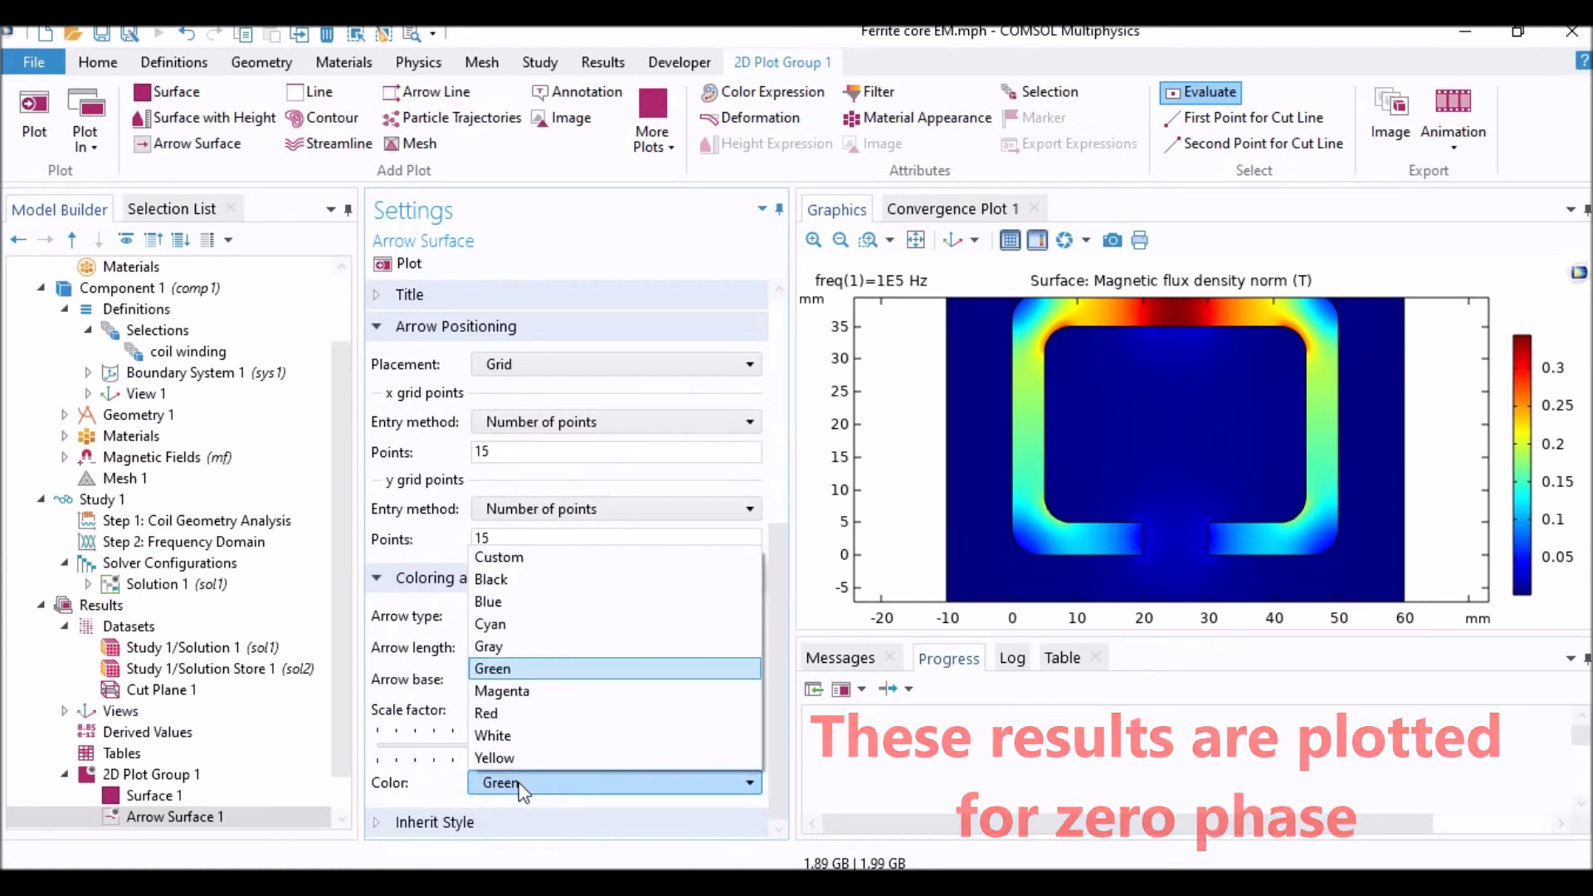
{"action": "left_click", "coordinate": [508, 581]}
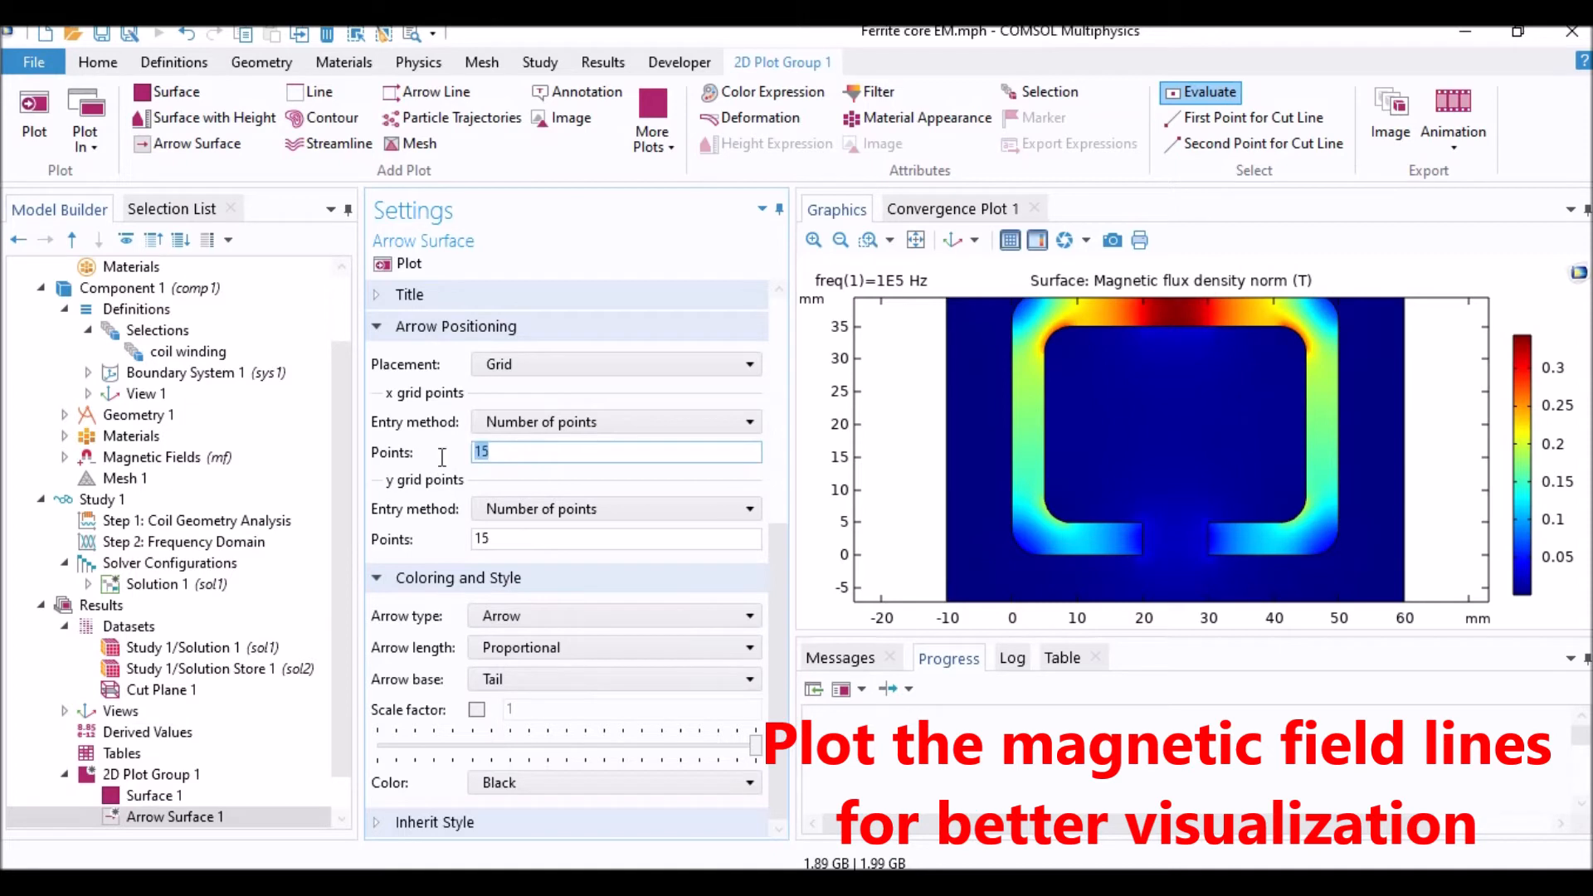
Step: Set the arrow grid to 80 x points and 40 y points, with logarithmic arrow length and scale factor 4, and plot
{"action": "type", "text": "80"}
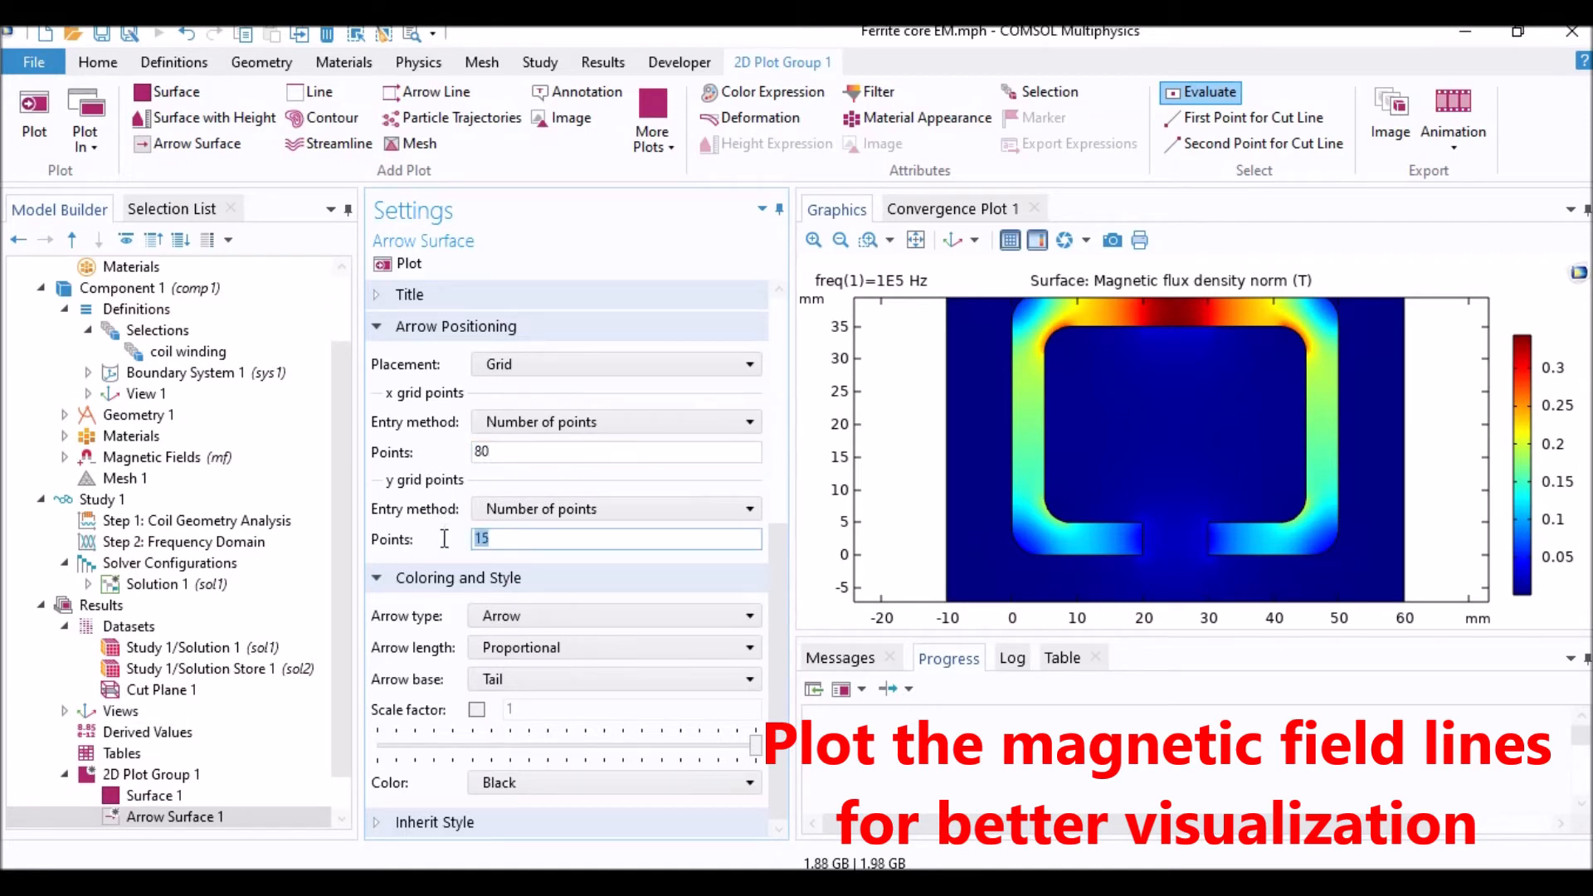
{"action": "type", "text": "40"}
{"action": "left_click", "coordinate": [516, 649]}
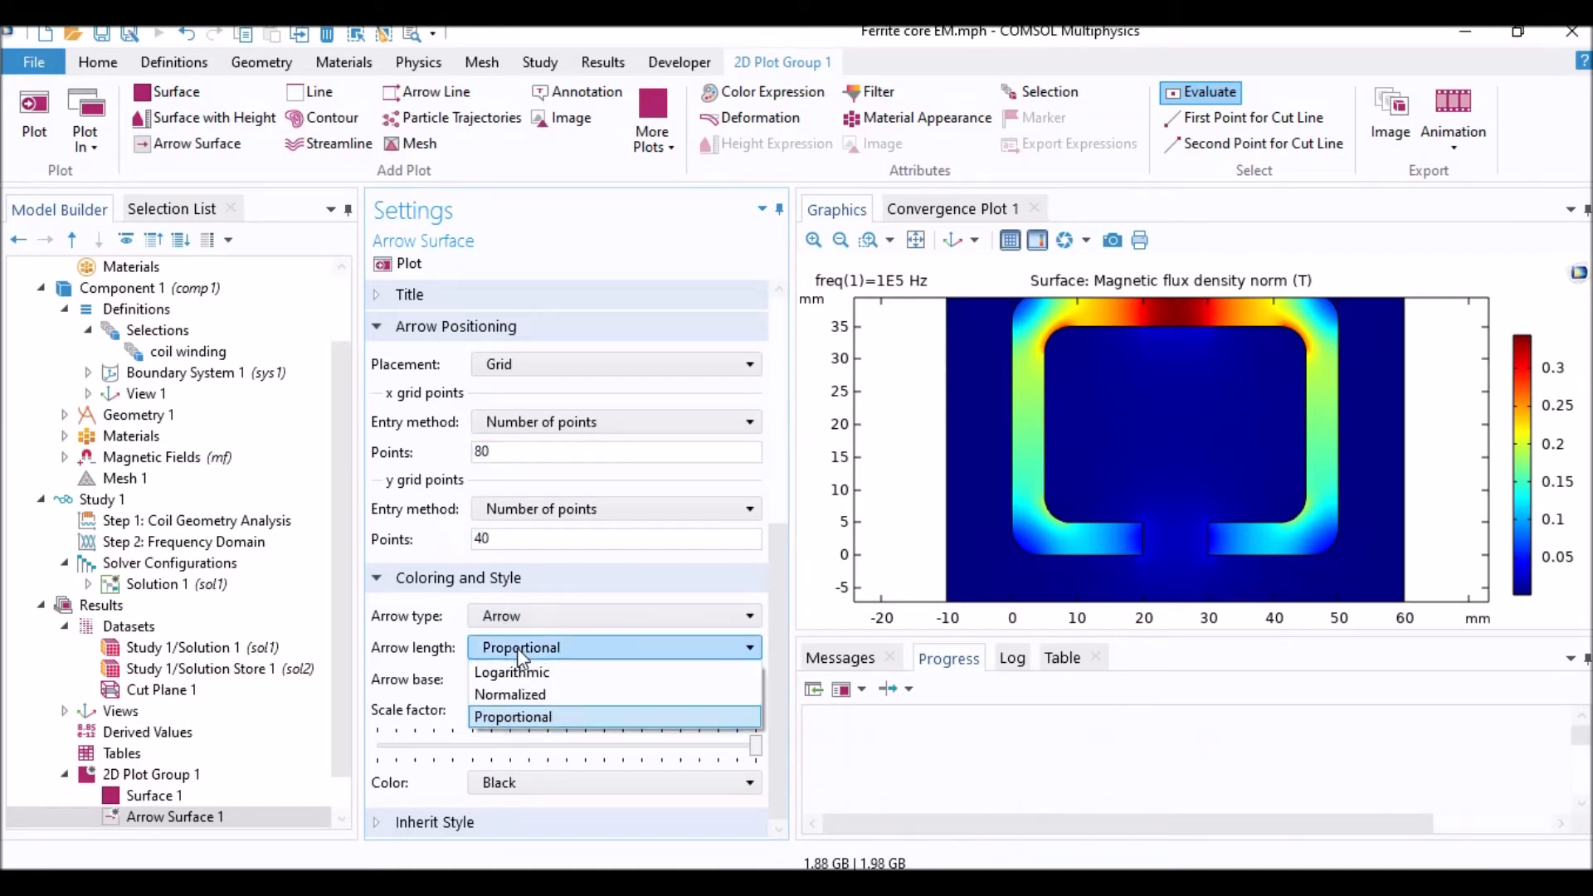
{"action": "left_click", "coordinate": [520, 677]}
{"action": "left_click", "coordinate": [410, 274]}
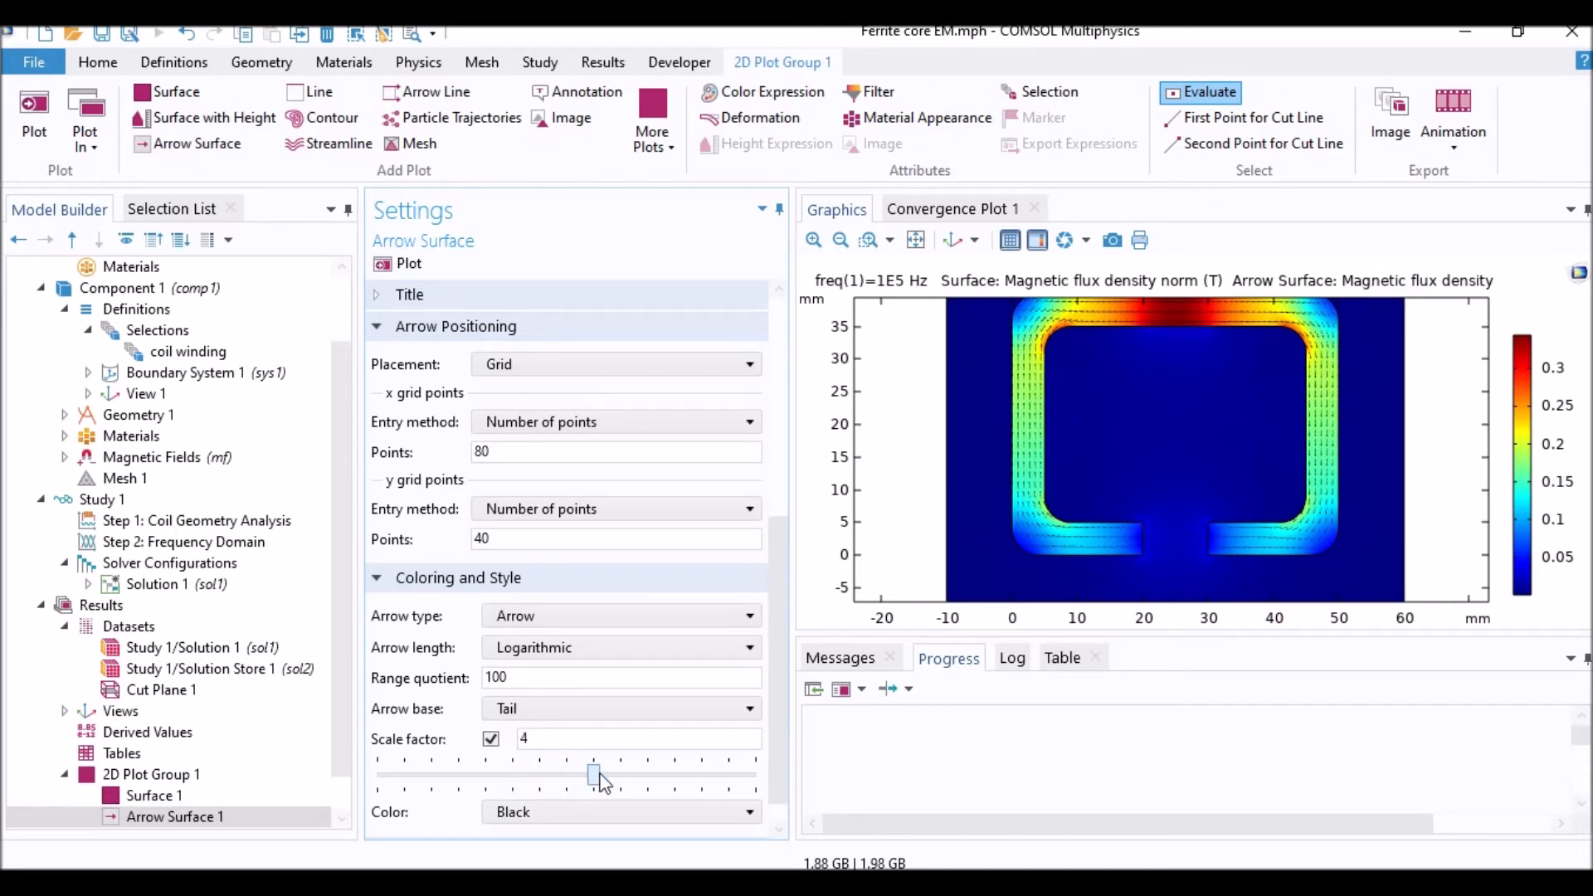
Step: Change the arrow color to white so the flux arrows stand out around the core's air gap
{"action": "scroll", "coordinate": [1097, 542], "scroll_direction": "up", "scroll_amount": 5}
{"action": "right_click_drag", "start_coordinate": [1247, 527], "coordinate": [1171, 463]}
{"action": "scroll", "coordinate": [1171, 463], "scroll_direction": "up", "scroll_amount": 2}
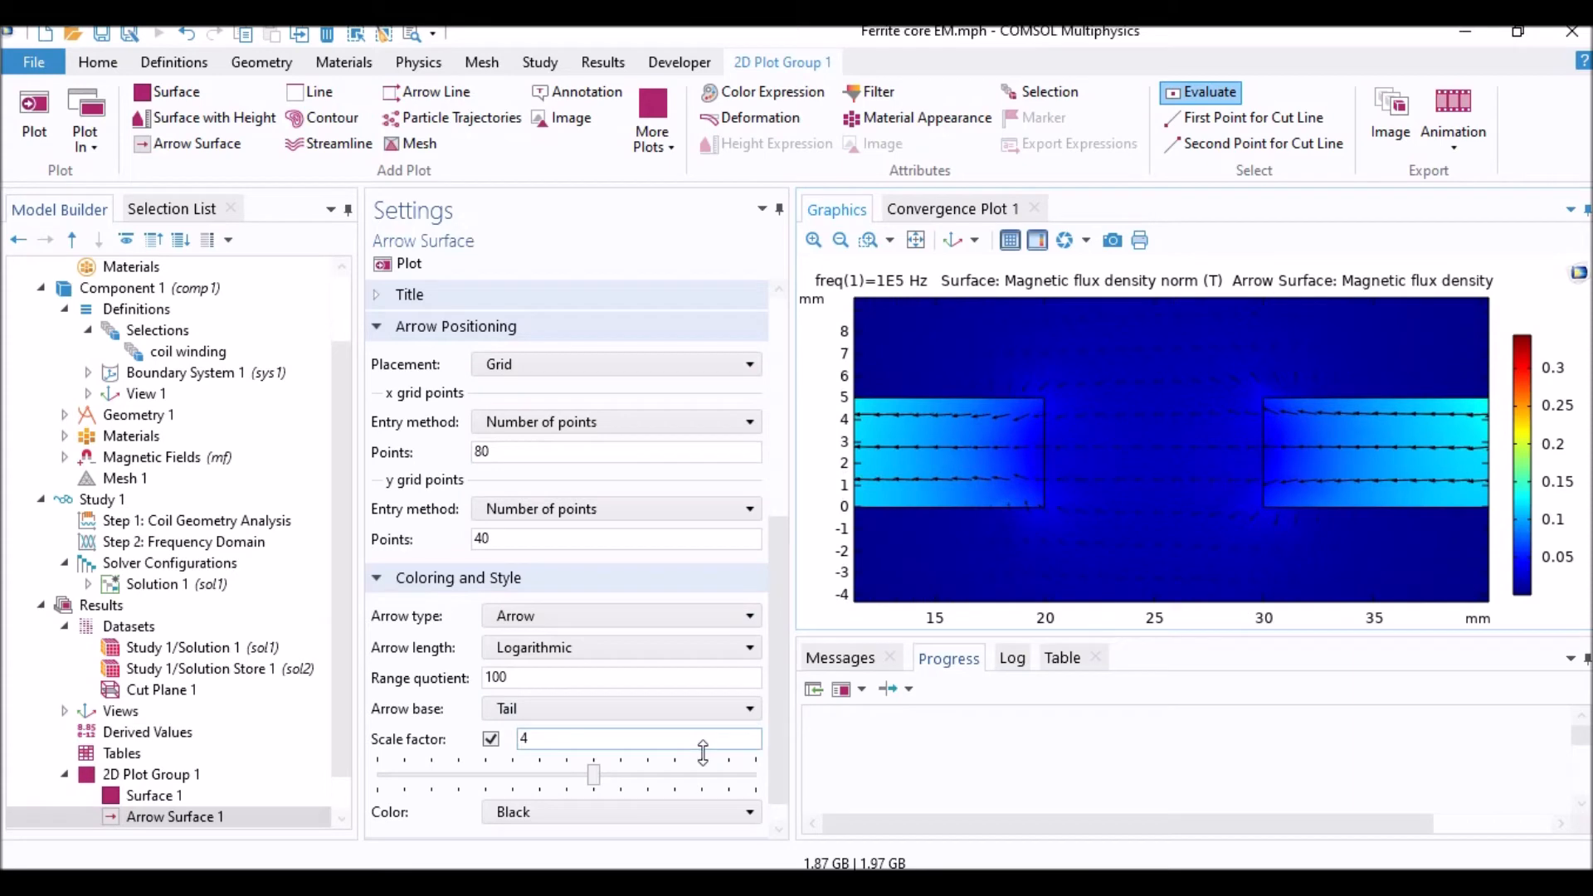
{"action": "left_click", "coordinate": [631, 812]}
{"action": "left_click", "coordinate": [633, 817]}
{"action": "left_click", "coordinate": [628, 811]}
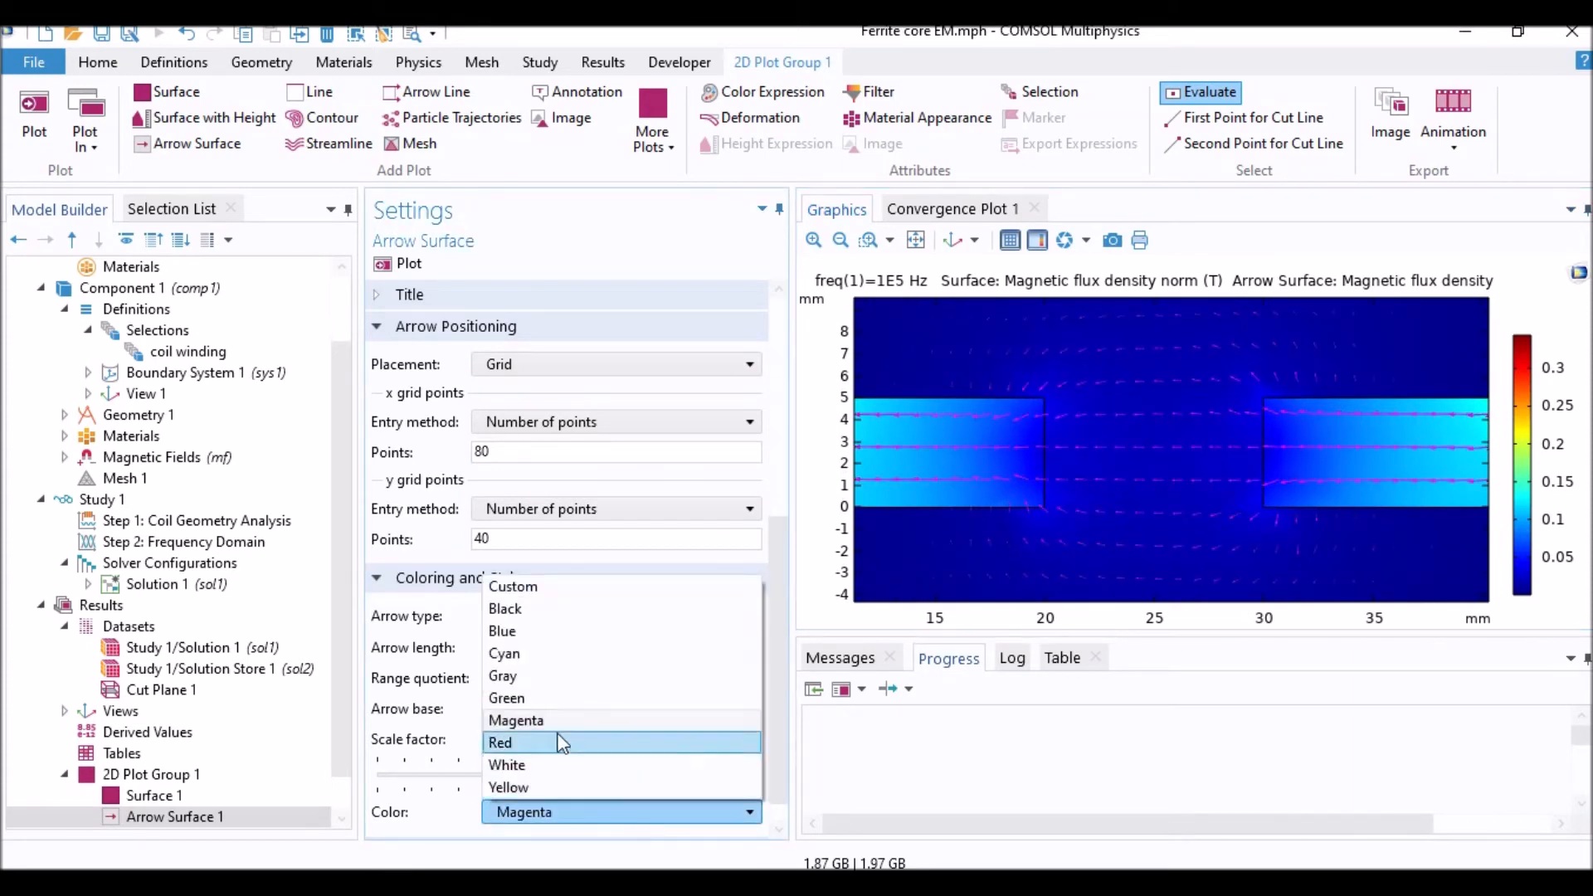
{"action": "left_click", "coordinate": [549, 764]}
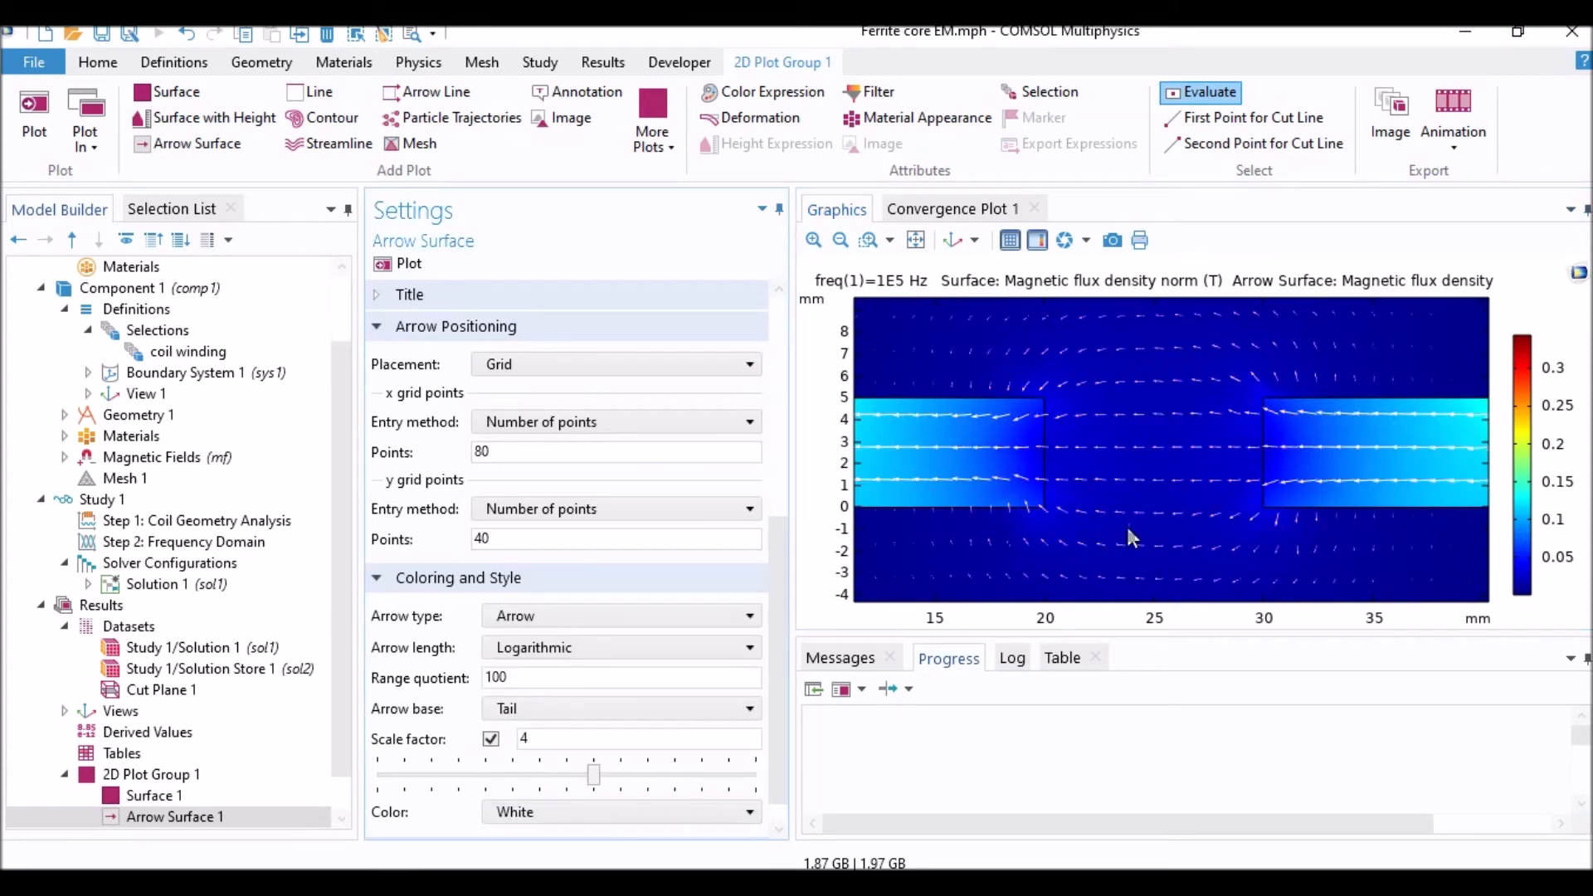
Step: Set the expression of Surface 1 in 2D Plot Group 1 to mf.Bx, replot it and inspect the core
{"action": "middle_click_drag", "start_coordinate": [1314, 425], "coordinate": [1258, 473]}
{"action": "right_click_drag", "start_coordinate": [1128, 430], "coordinate": [1198, 604]}
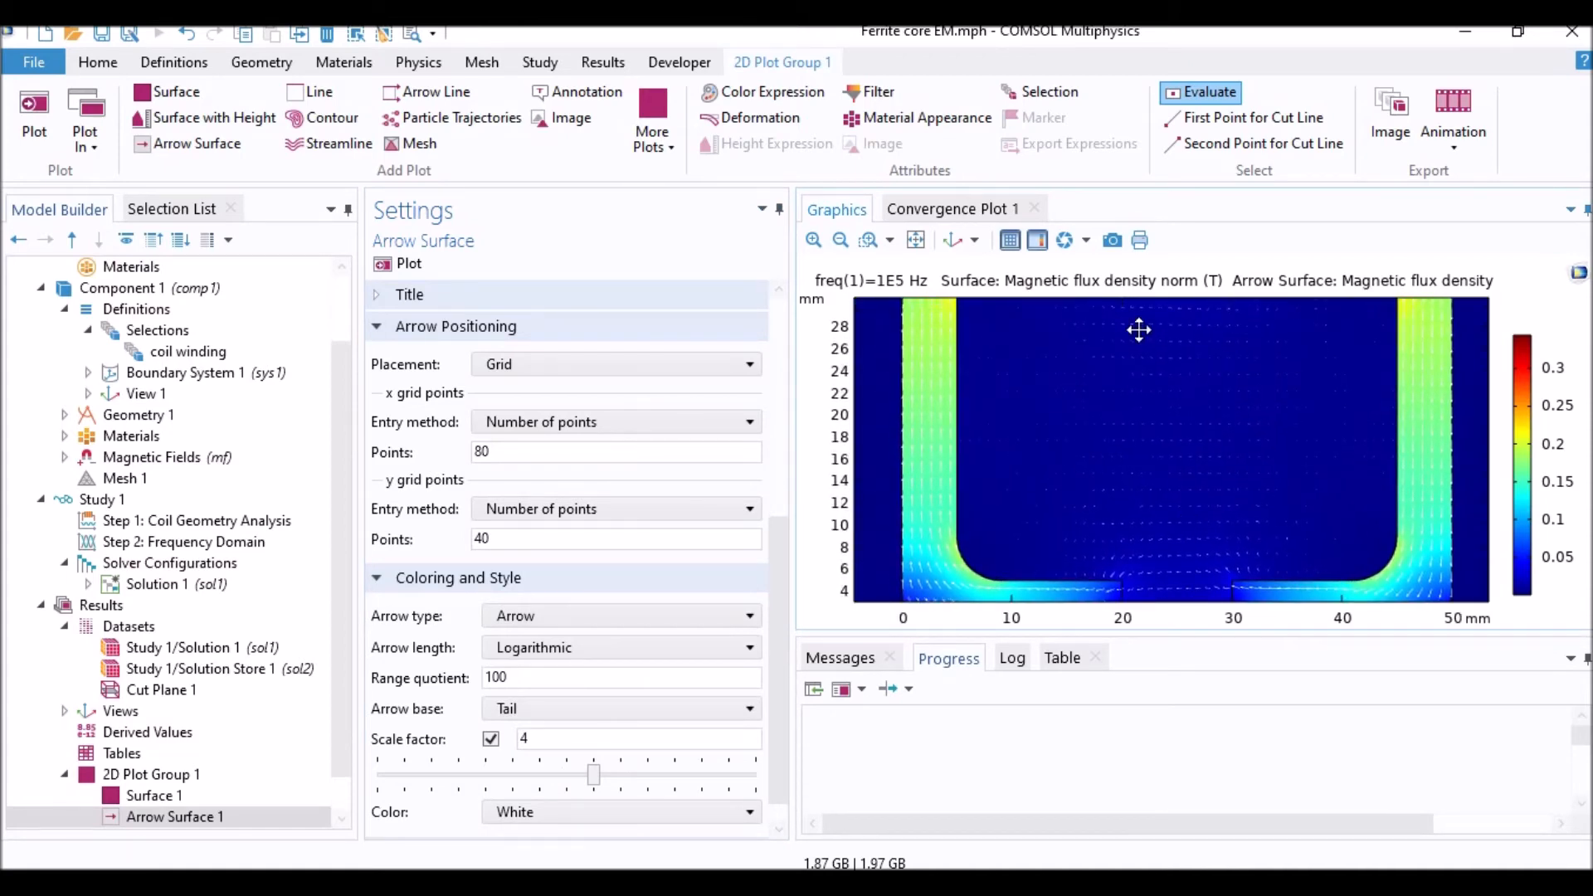
{"action": "right_click_drag", "start_coordinate": [1137, 329], "coordinate": [1138, 535]}
{"action": "middle_click_drag", "start_coordinate": [1162, 439], "coordinate": [1205, 502]}
{"action": "right_click_drag", "start_coordinate": [1205, 501], "coordinate": [1187, 313]}
{"action": "middle_click_drag", "start_coordinate": [1180, 515], "coordinate": [1065, 474]}
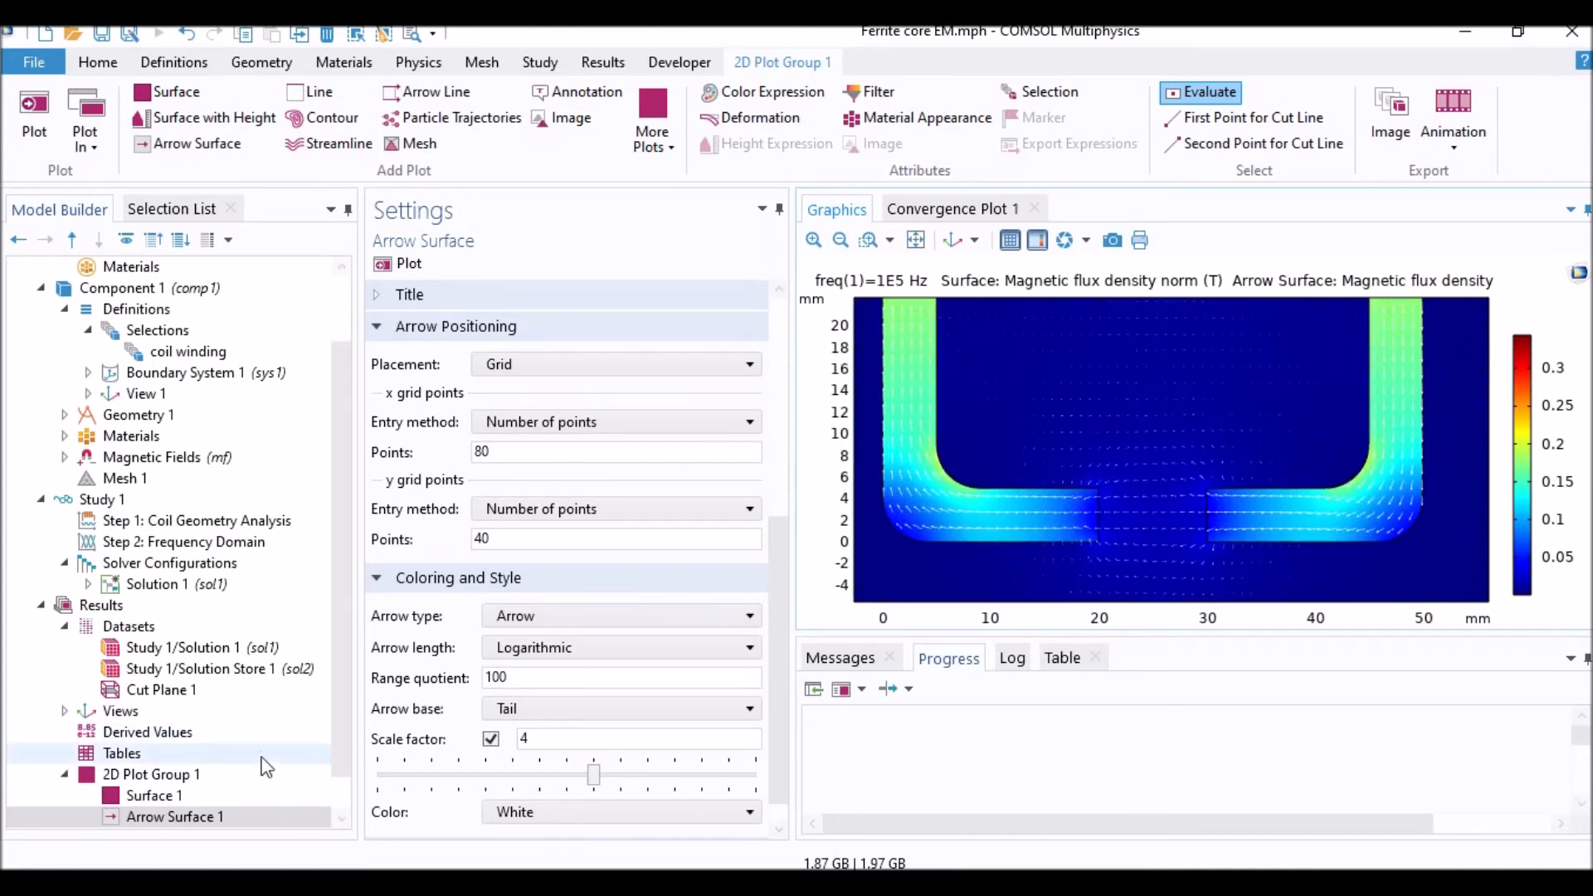
{"action": "left_click", "coordinate": [192, 794]}
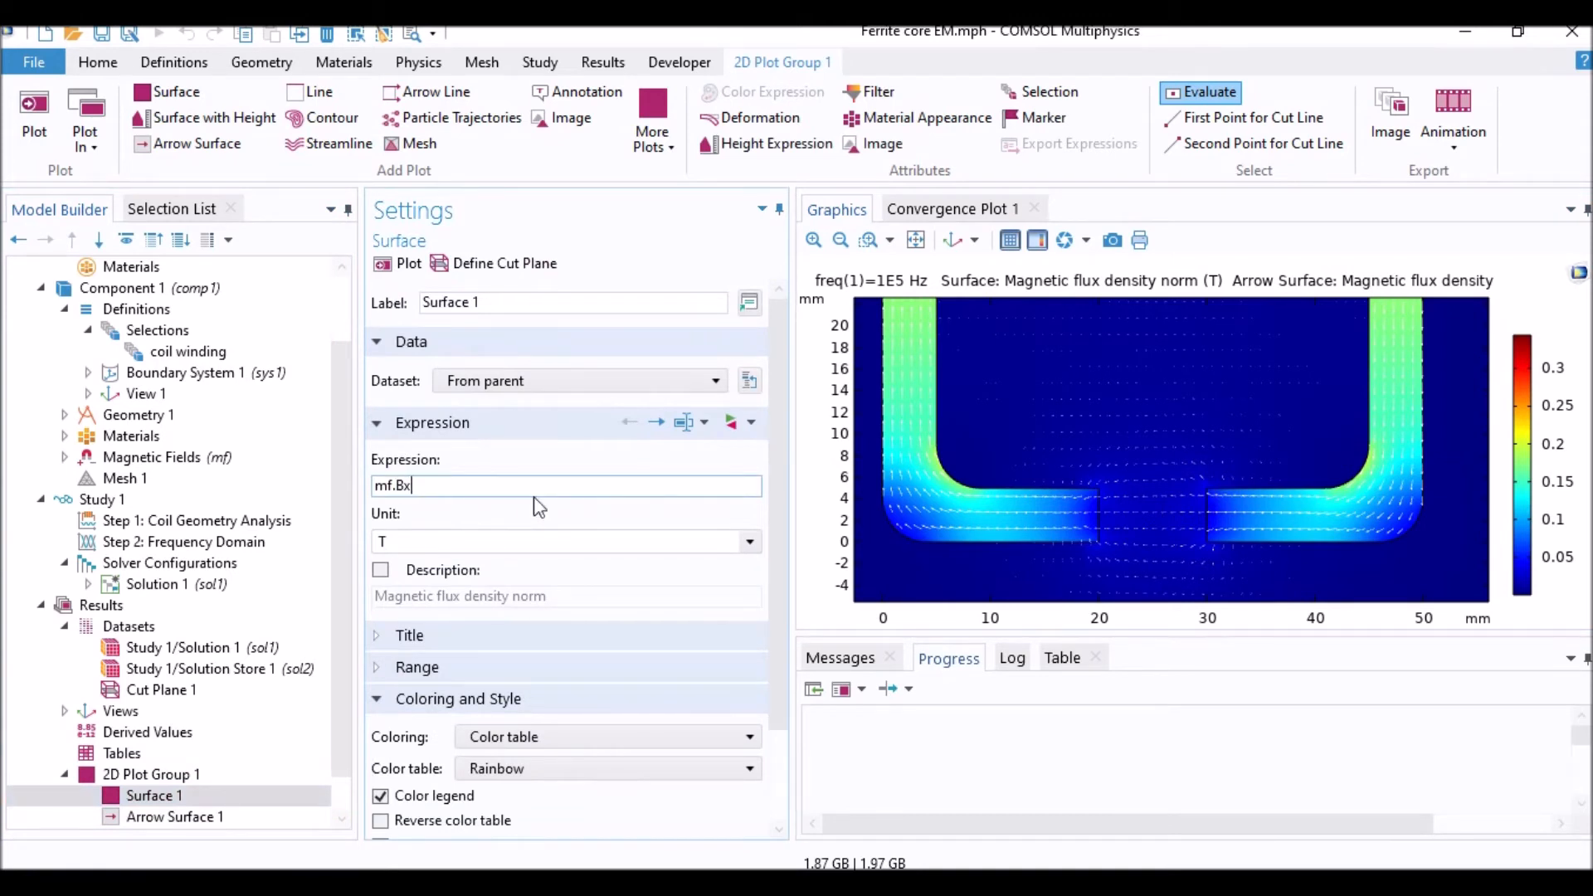
{"action": "left_click", "coordinate": [404, 264]}
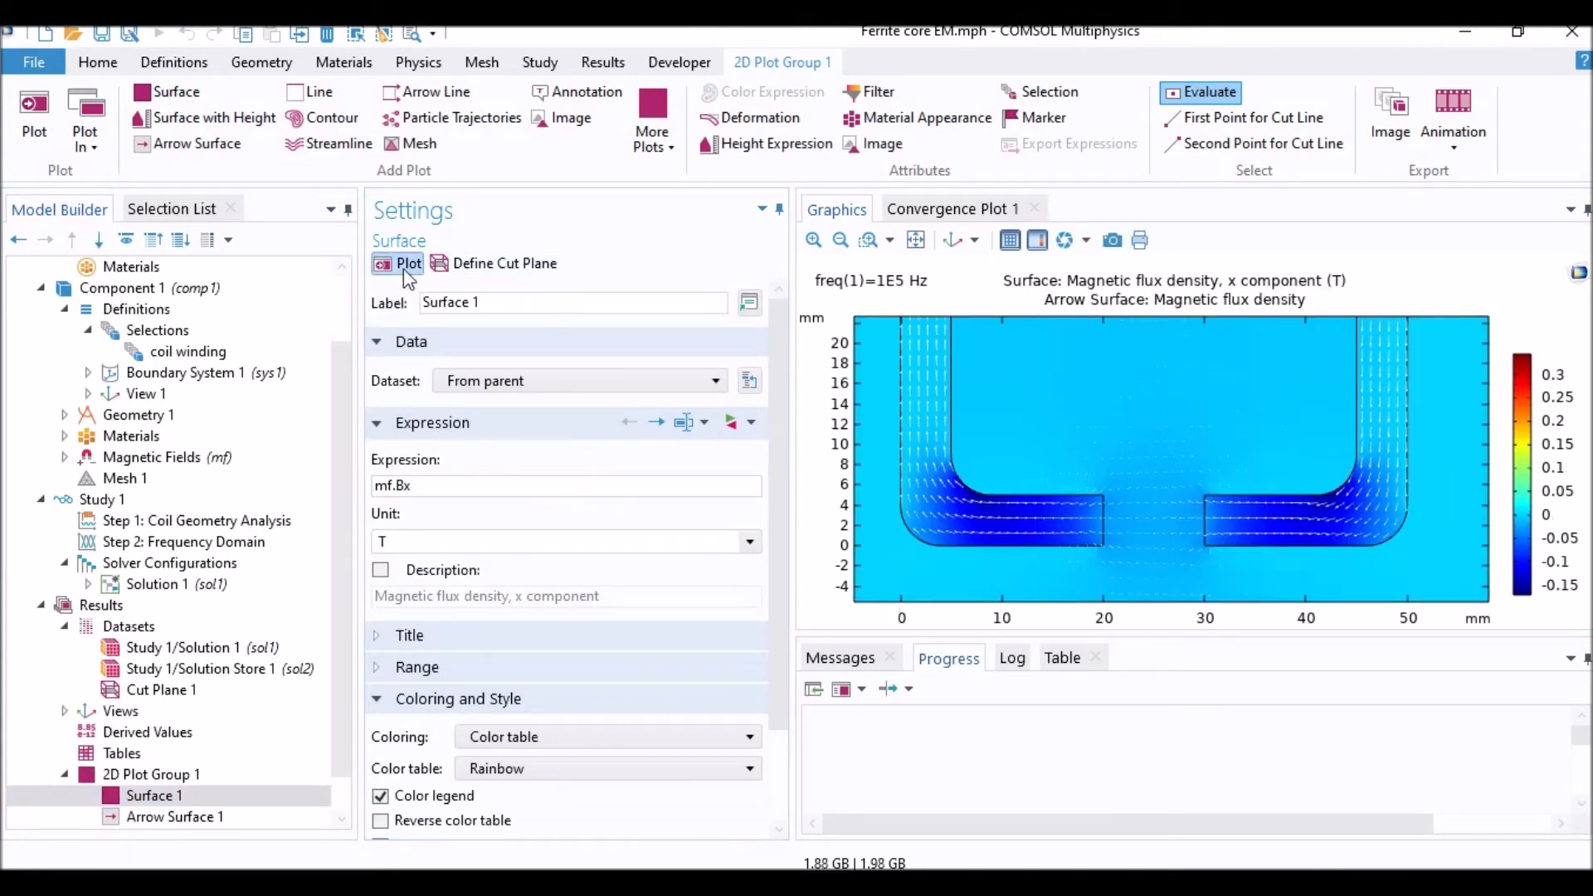
{"action": "scroll", "coordinate": [1070, 488], "scroll_direction": "down", "scroll_amount": 4}
{"action": "right_click_drag", "start_coordinate": [1089, 412], "coordinate": [1123, 492]}
{"action": "middle_click_drag", "start_coordinate": [1123, 492], "coordinate": [1167, 492]}
{"action": "right_click_drag", "start_coordinate": [1173, 561], "coordinate": [1164, 533]}
Step: Add a 3D Plot Group to Results and label it Coil direction
{"action": "left_click", "coordinate": [131, 608]}
{"action": "right_click", "coordinate": [131, 612]}
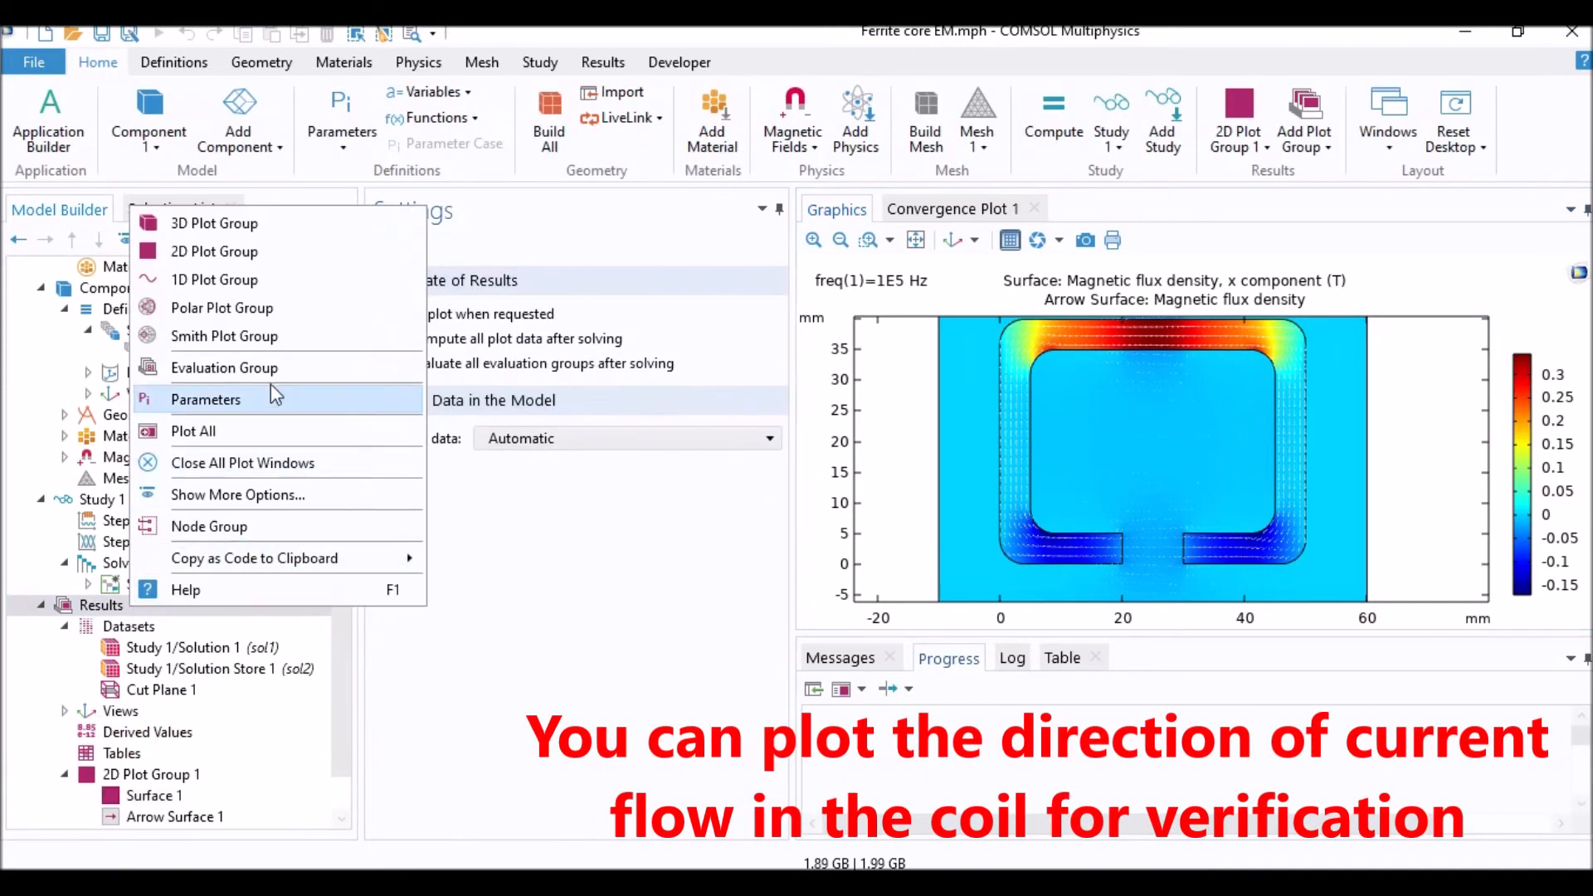
{"action": "left_click", "coordinate": [262, 223]}
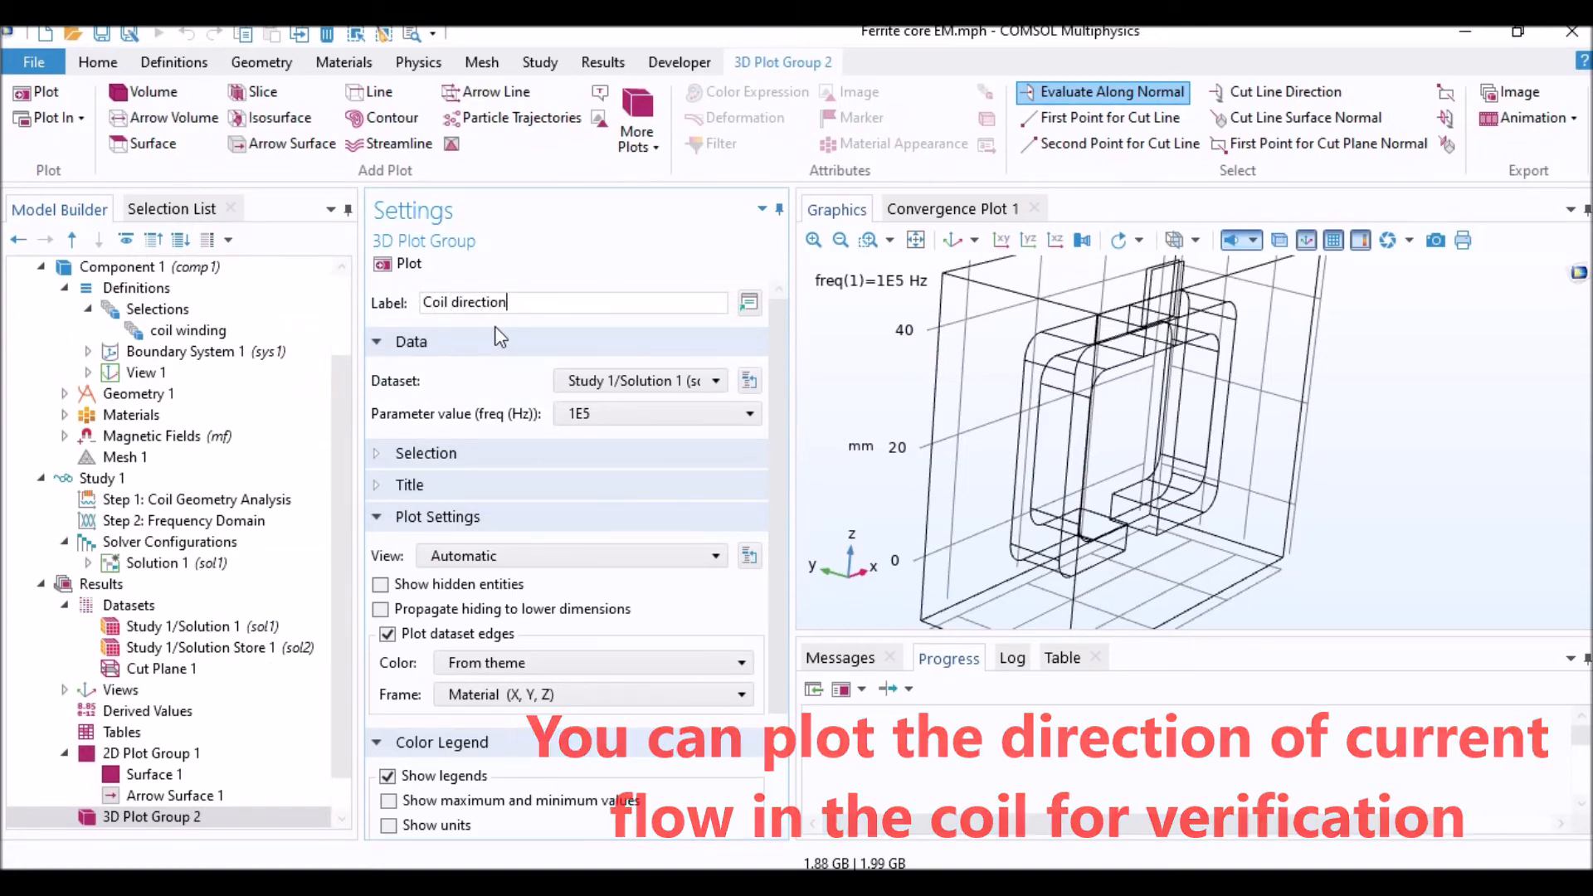
{"action": "left_click", "coordinate": [191, 817]}
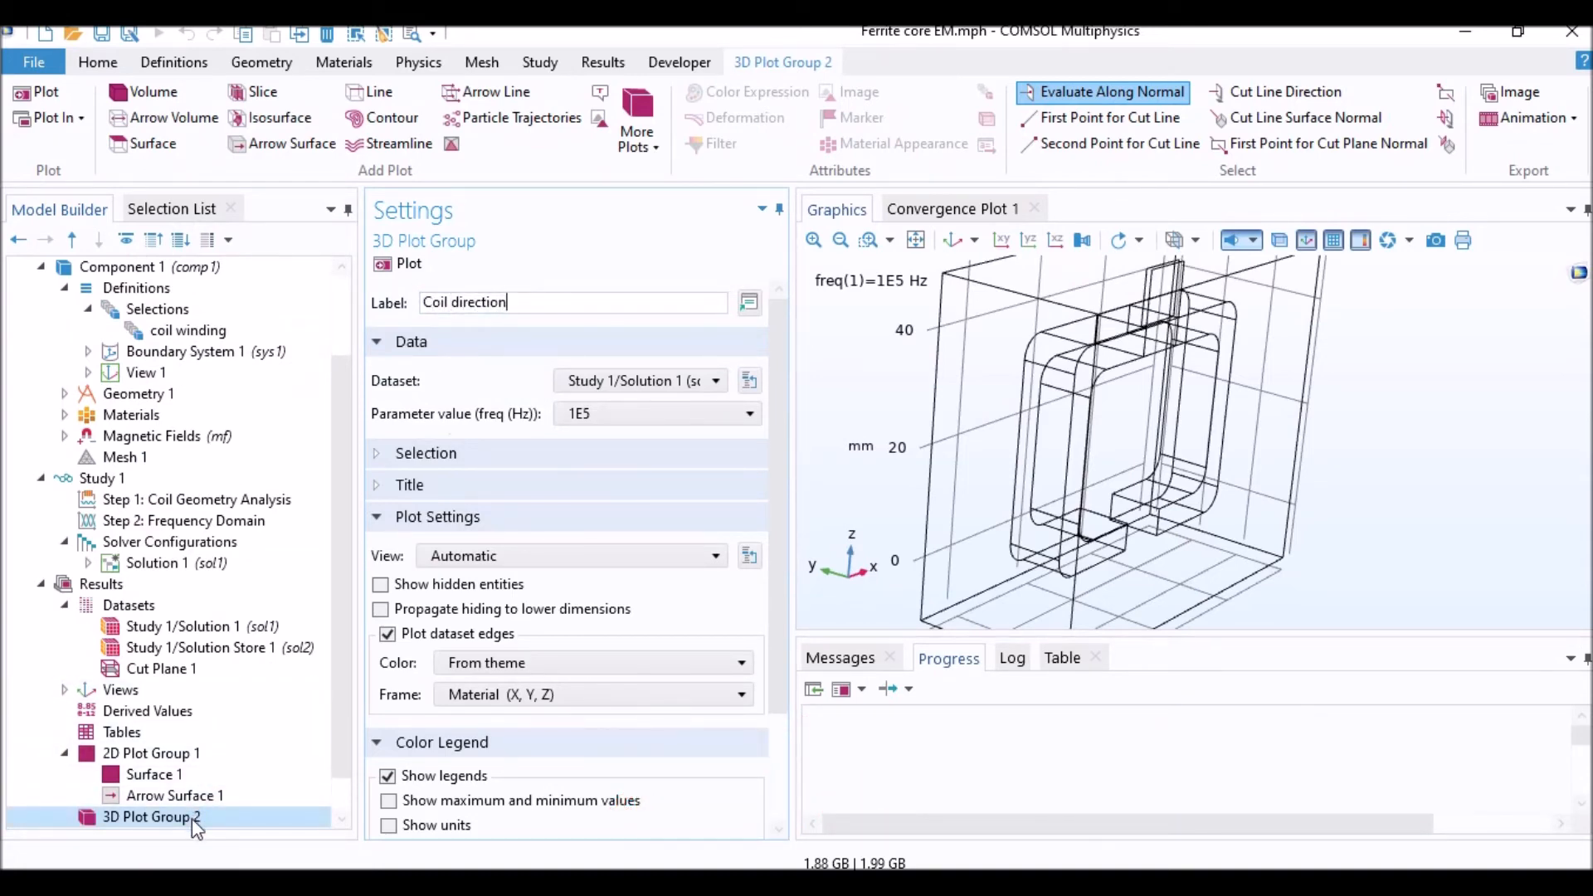
{"action": "right_click", "coordinate": [191, 818]}
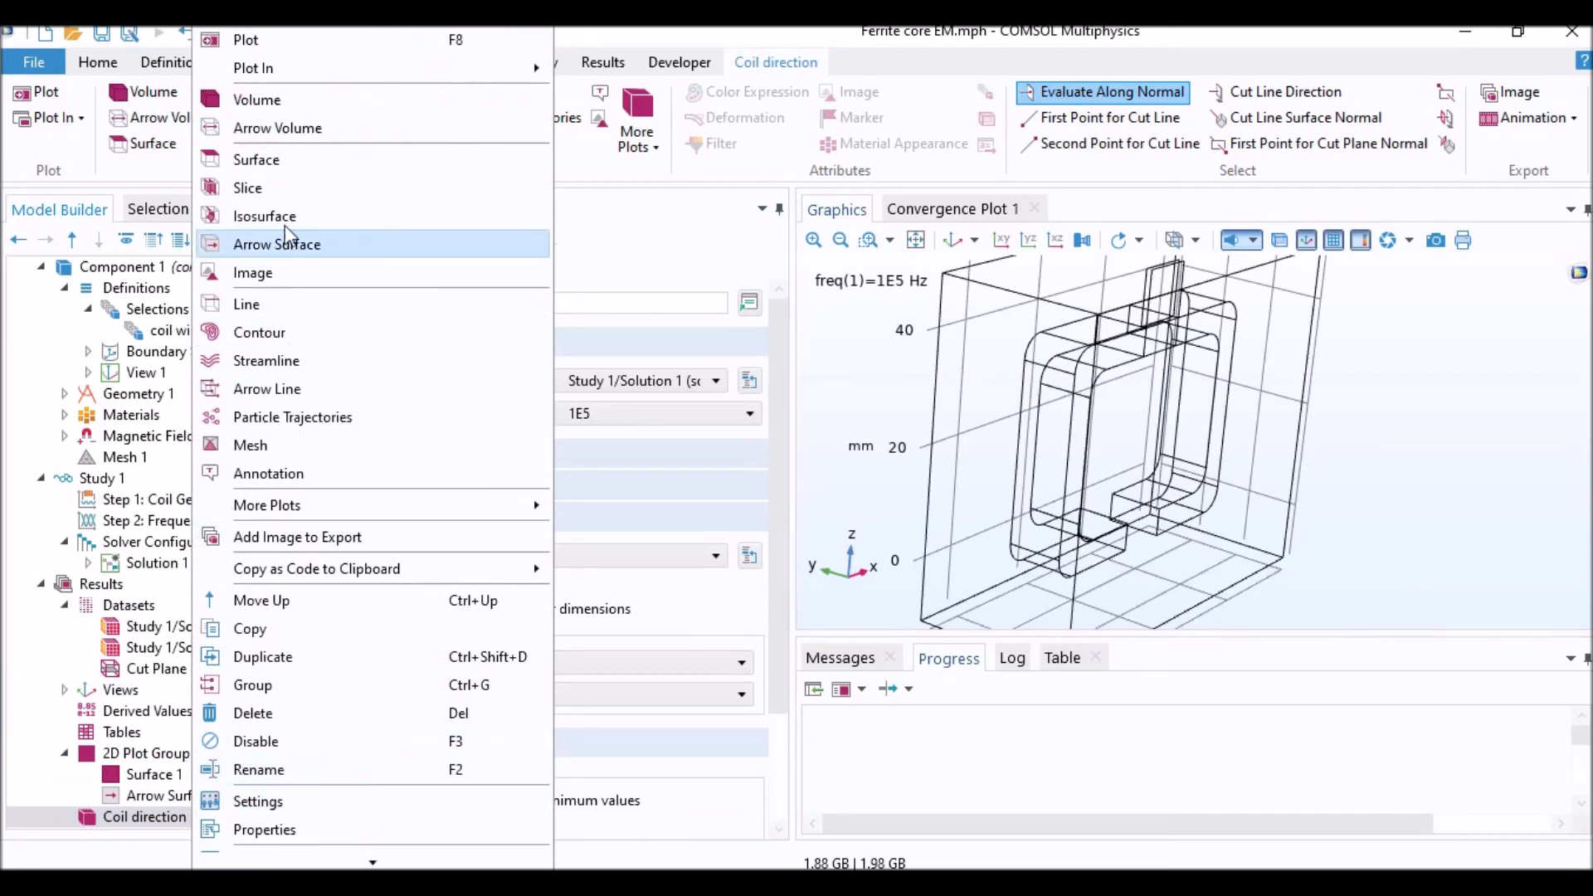
{"action": "left_click", "coordinate": [279, 160]}
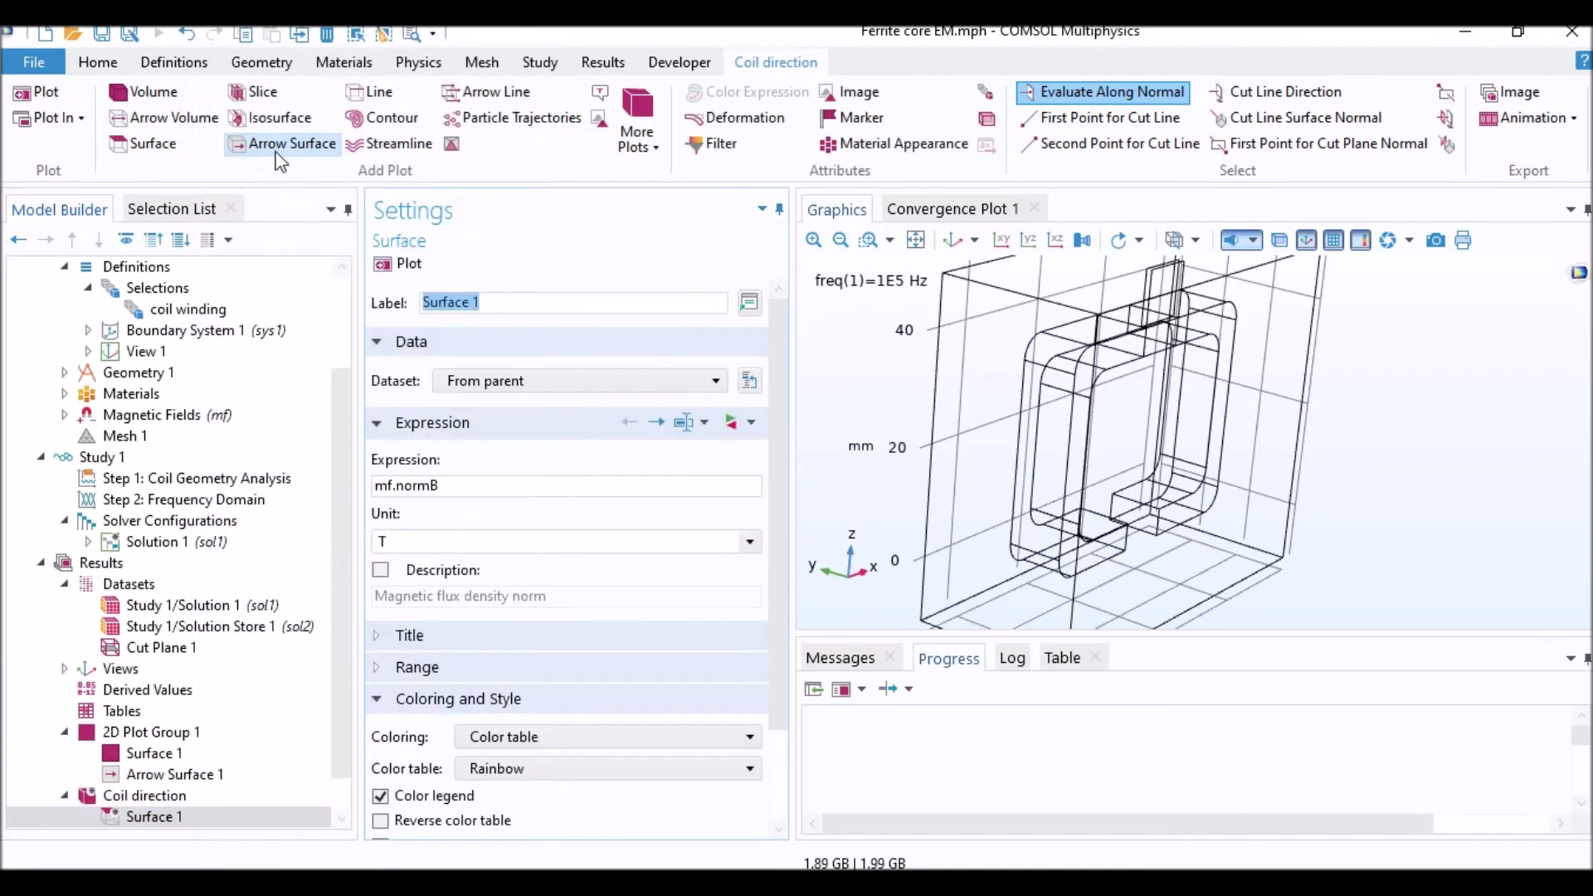
{"action": "left_click", "coordinate": [170, 819]}
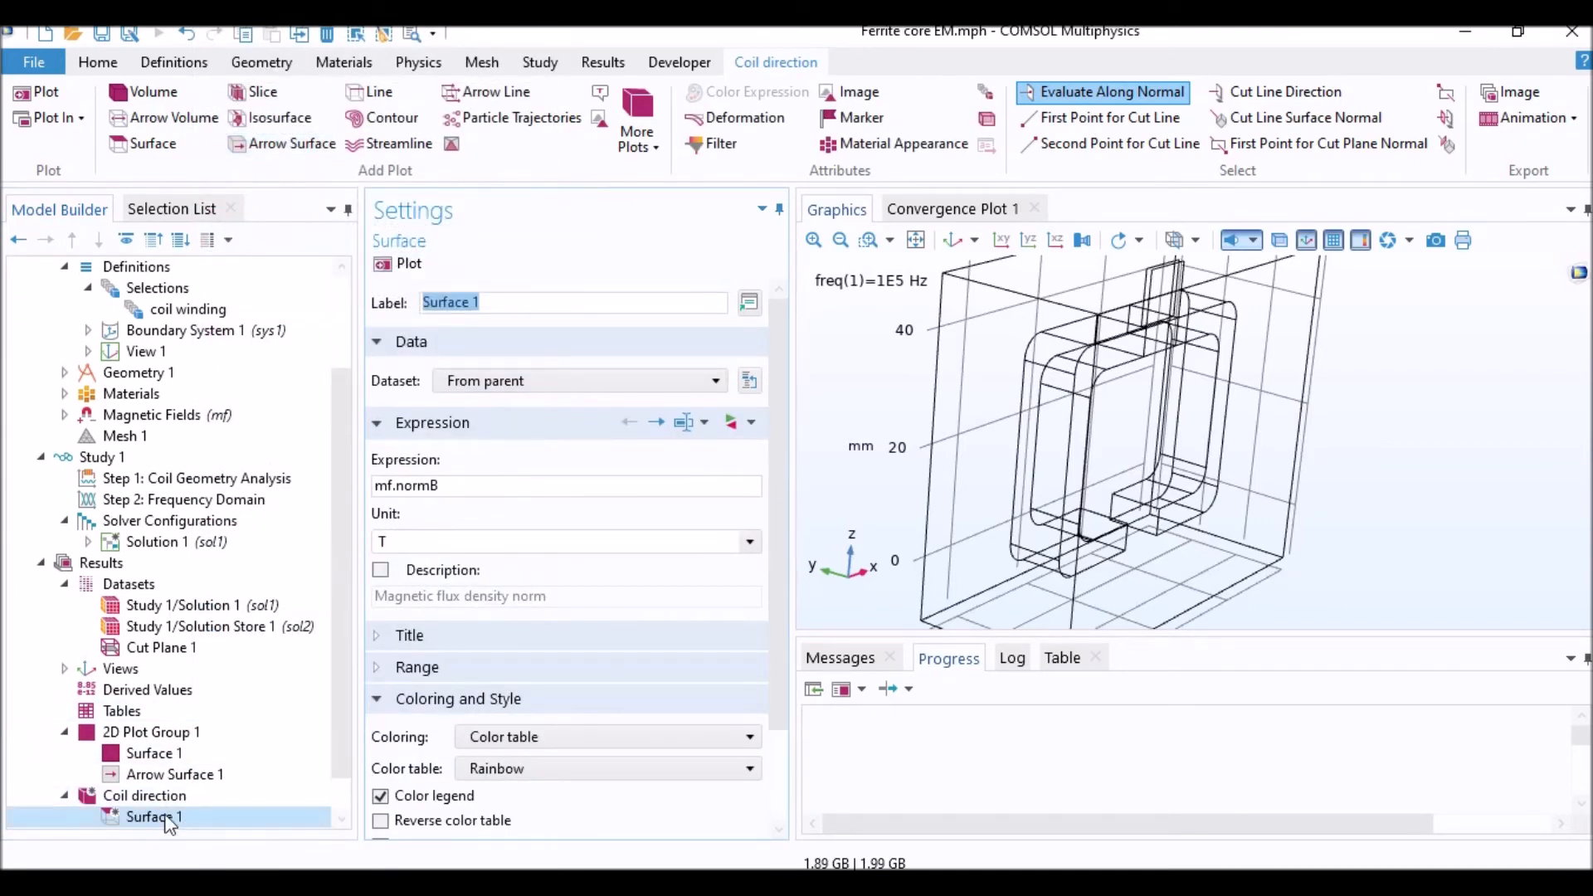
{"action": "key", "text": "Delete"}
{"action": "key", "text": "Return"}
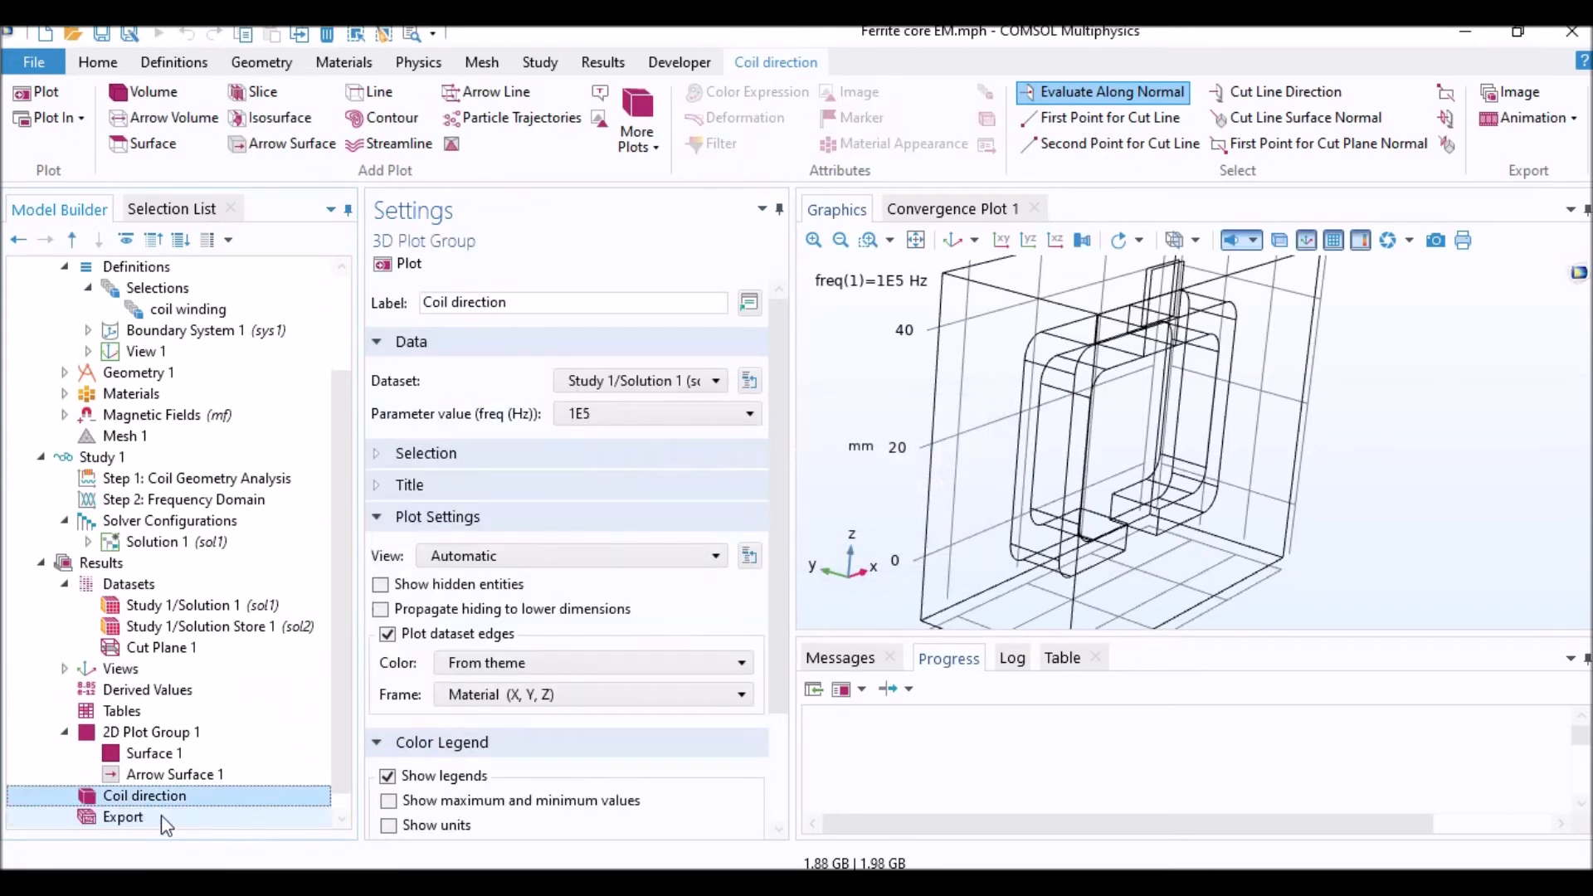
Step: Add an Arrow Surface to the Coil direction plot group and restrict the group's selection to the coil winding boundaries
{"action": "right_click", "coordinate": [162, 799]}
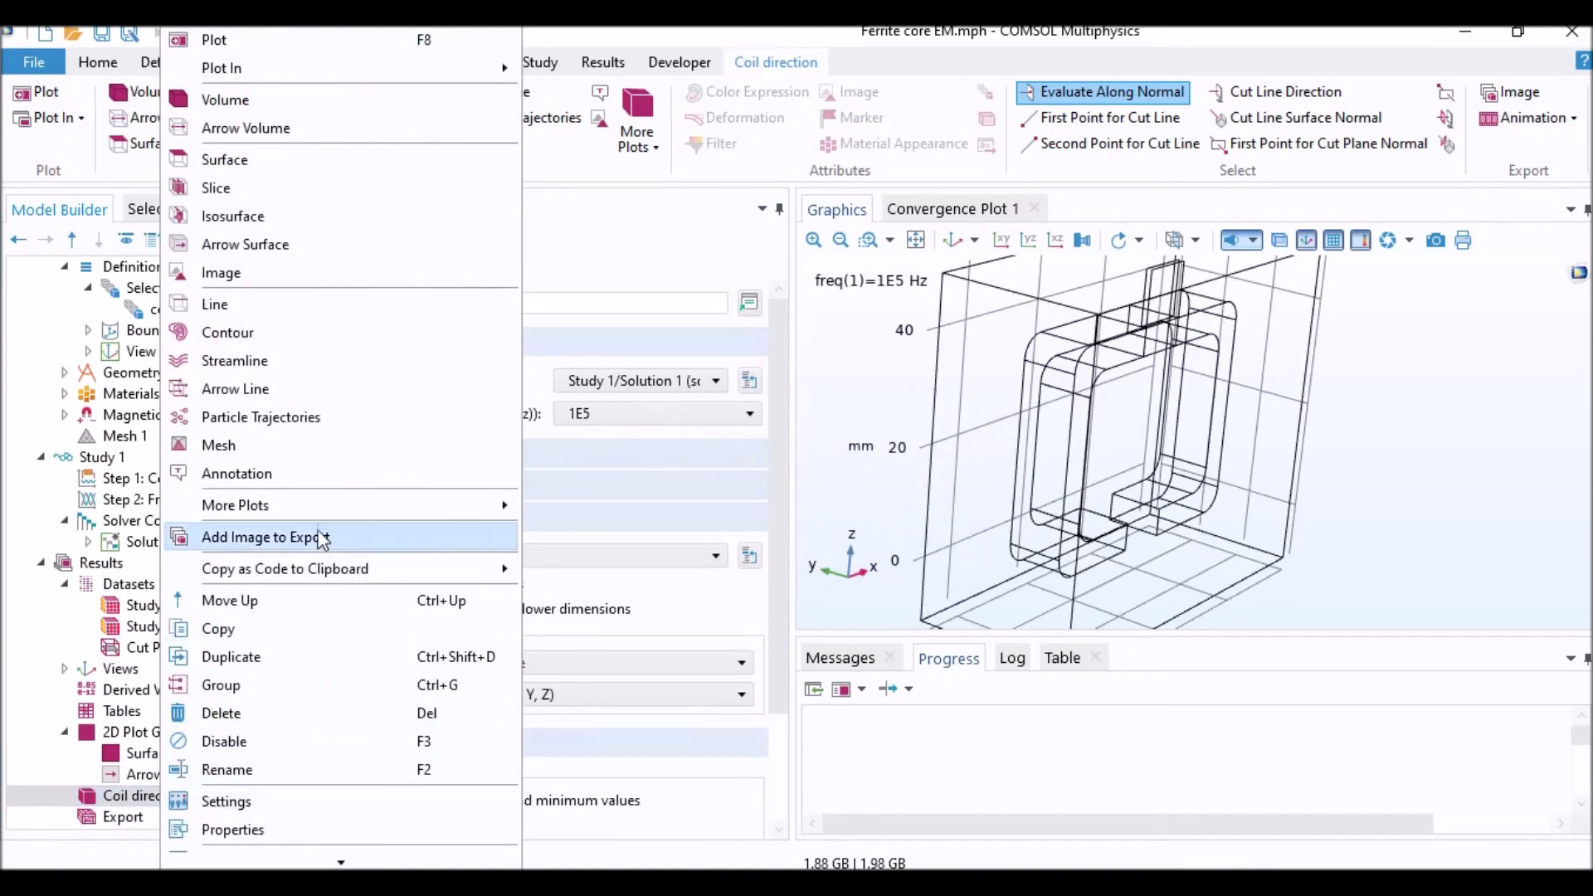
{"action": "left_click", "coordinate": [265, 243]}
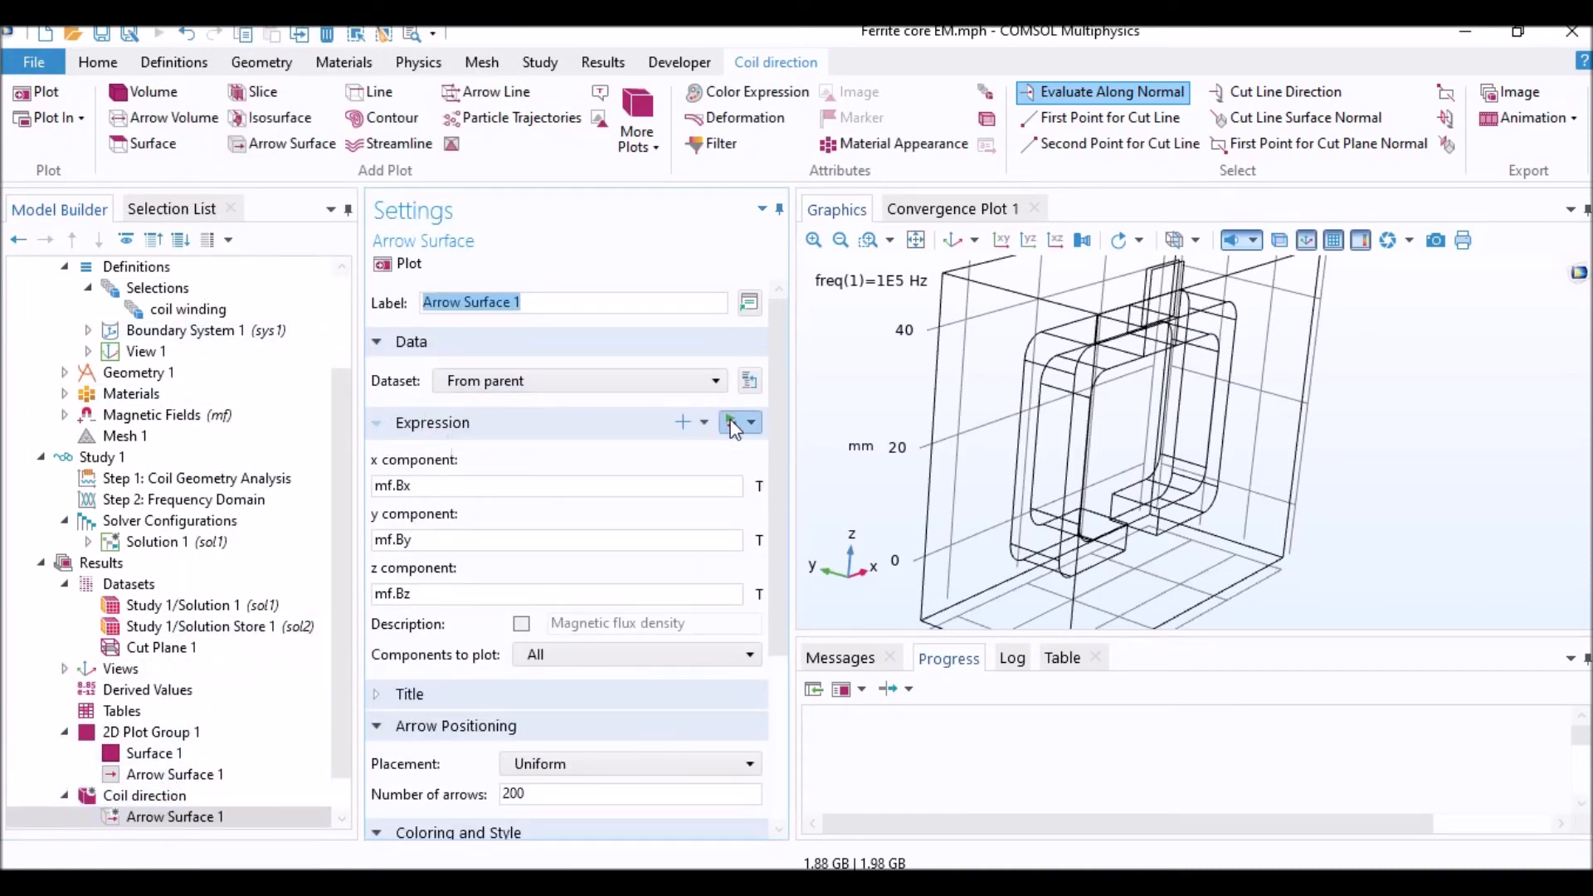
{"action": "left_click", "coordinate": [140, 797]}
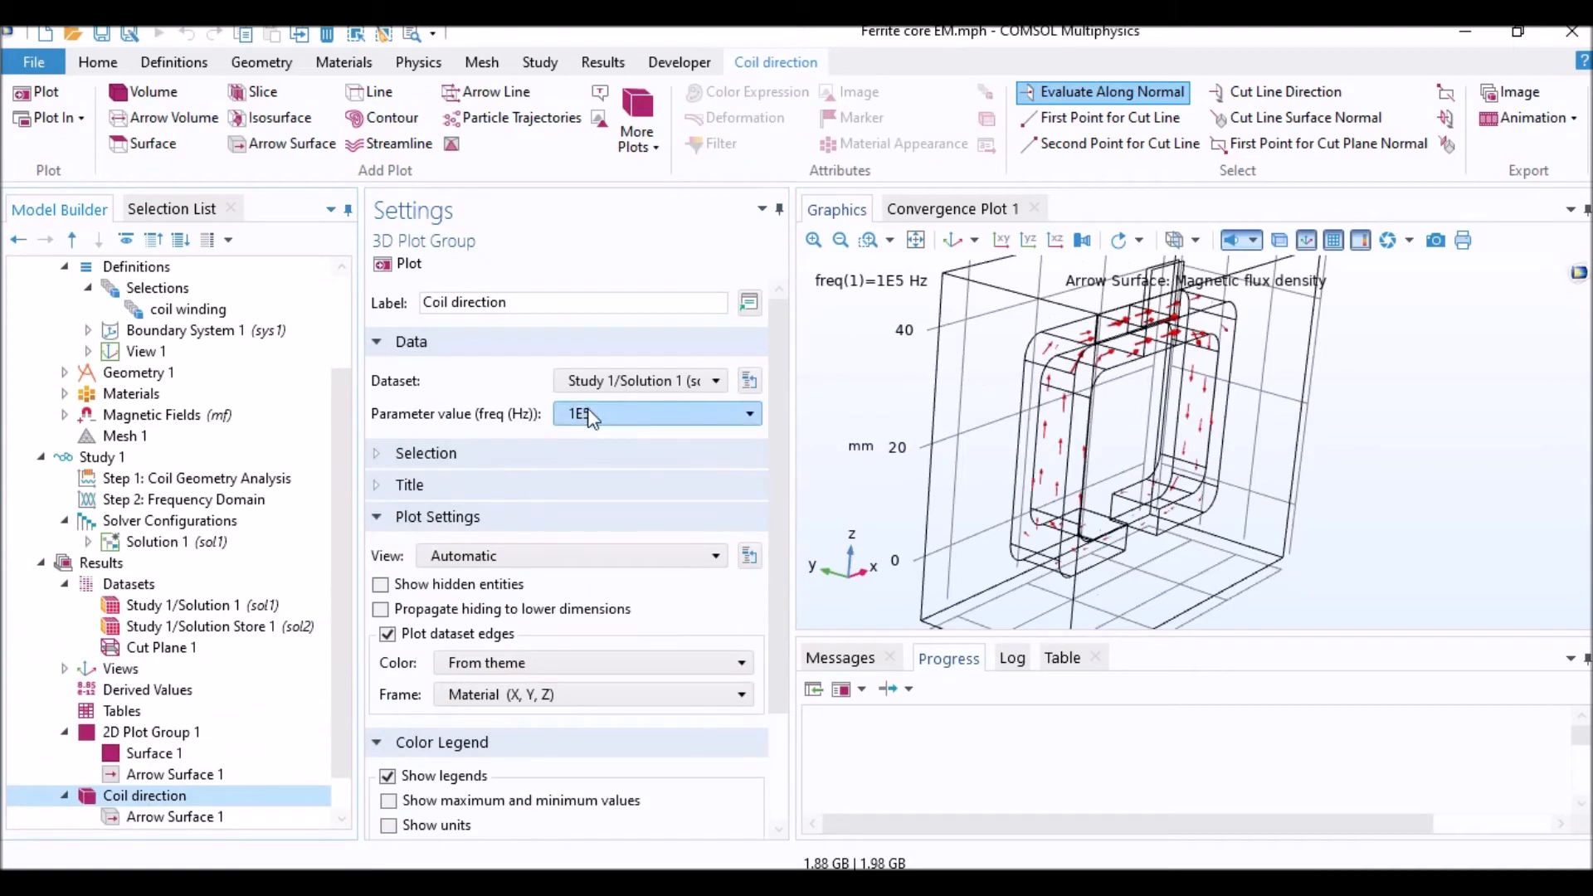
{"action": "left_click", "coordinate": [598, 454]}
{"action": "left_click", "coordinate": [604, 491]}
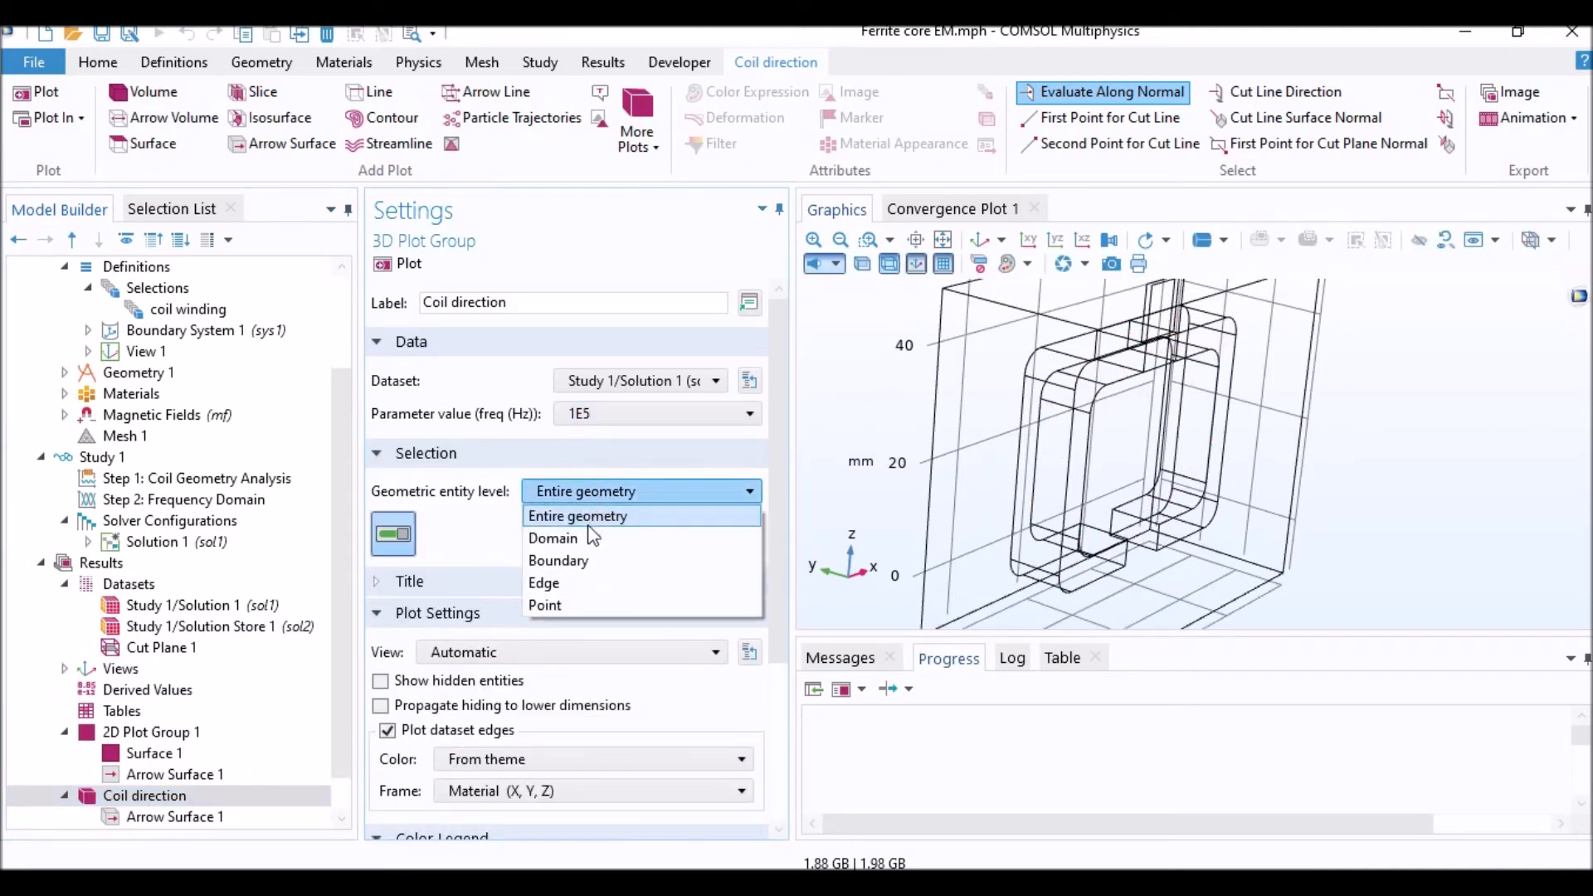
{"action": "left_click", "coordinate": [572, 559]}
{"action": "left_click", "coordinate": [585, 522]}
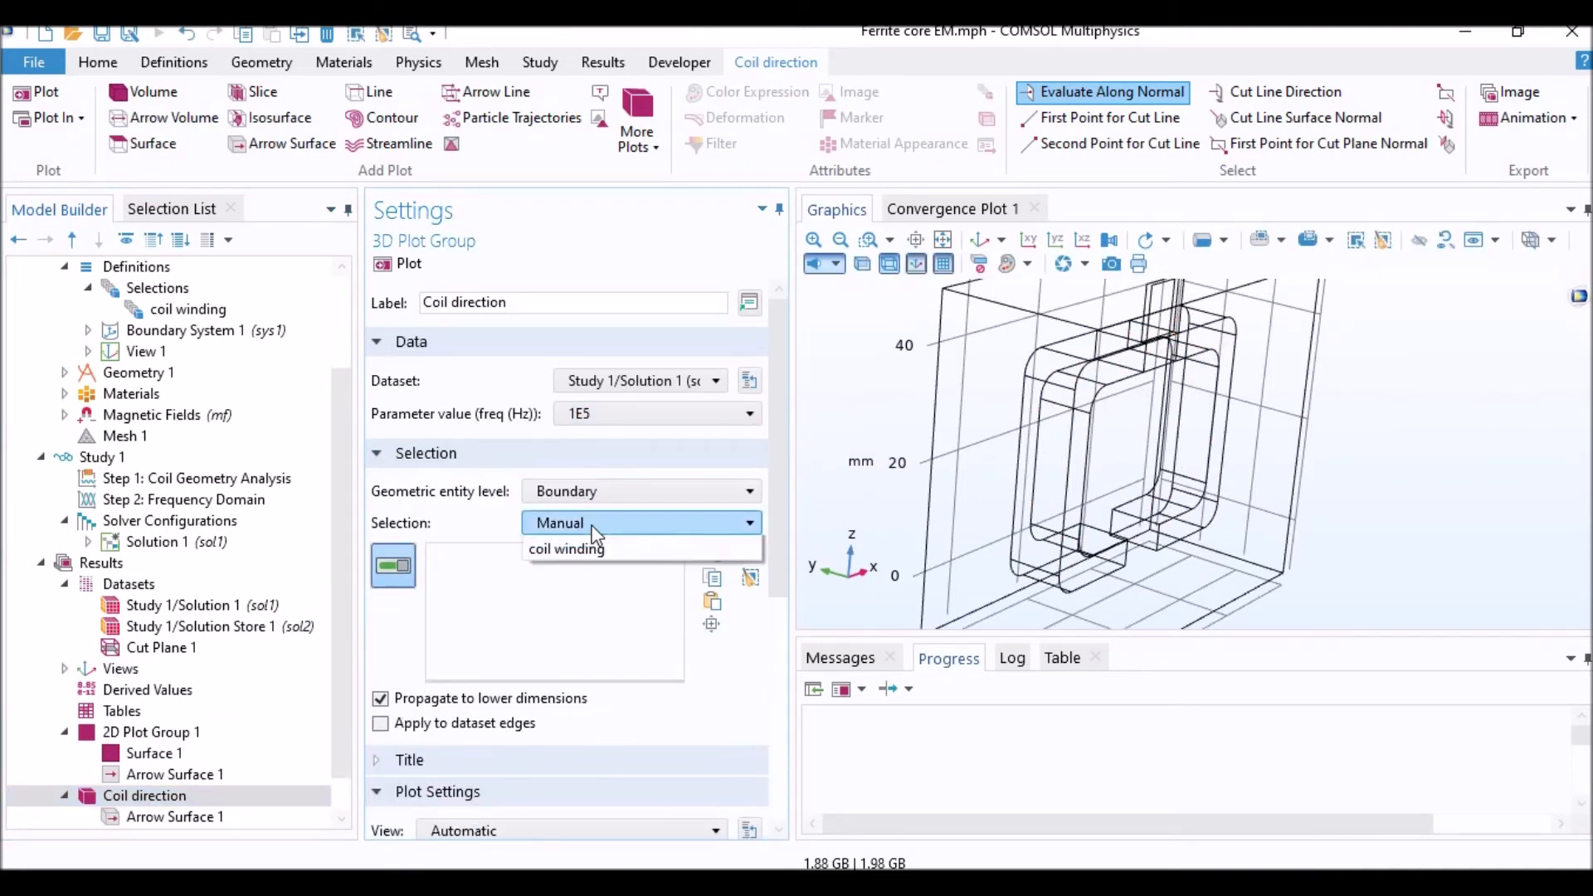
{"action": "left_click", "coordinate": [585, 594]}
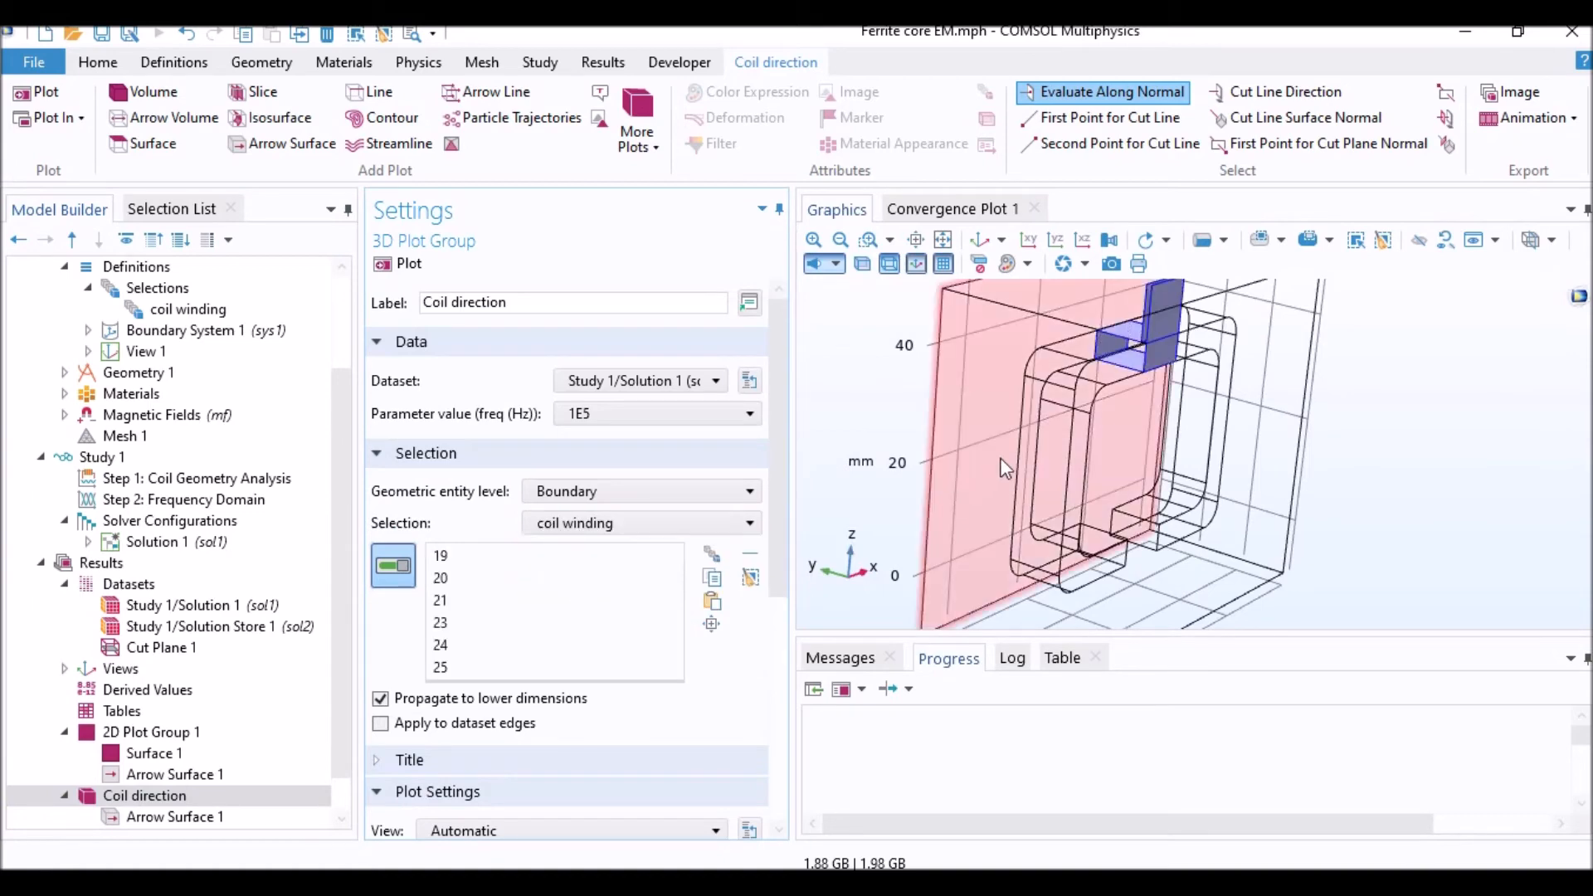
{"action": "scroll", "coordinate": [1019, 424], "scroll_direction": "up", "scroll_amount": 5}
{"action": "scroll", "coordinate": [1019, 424], "scroll_direction": "up", "scroll_amount": 2}
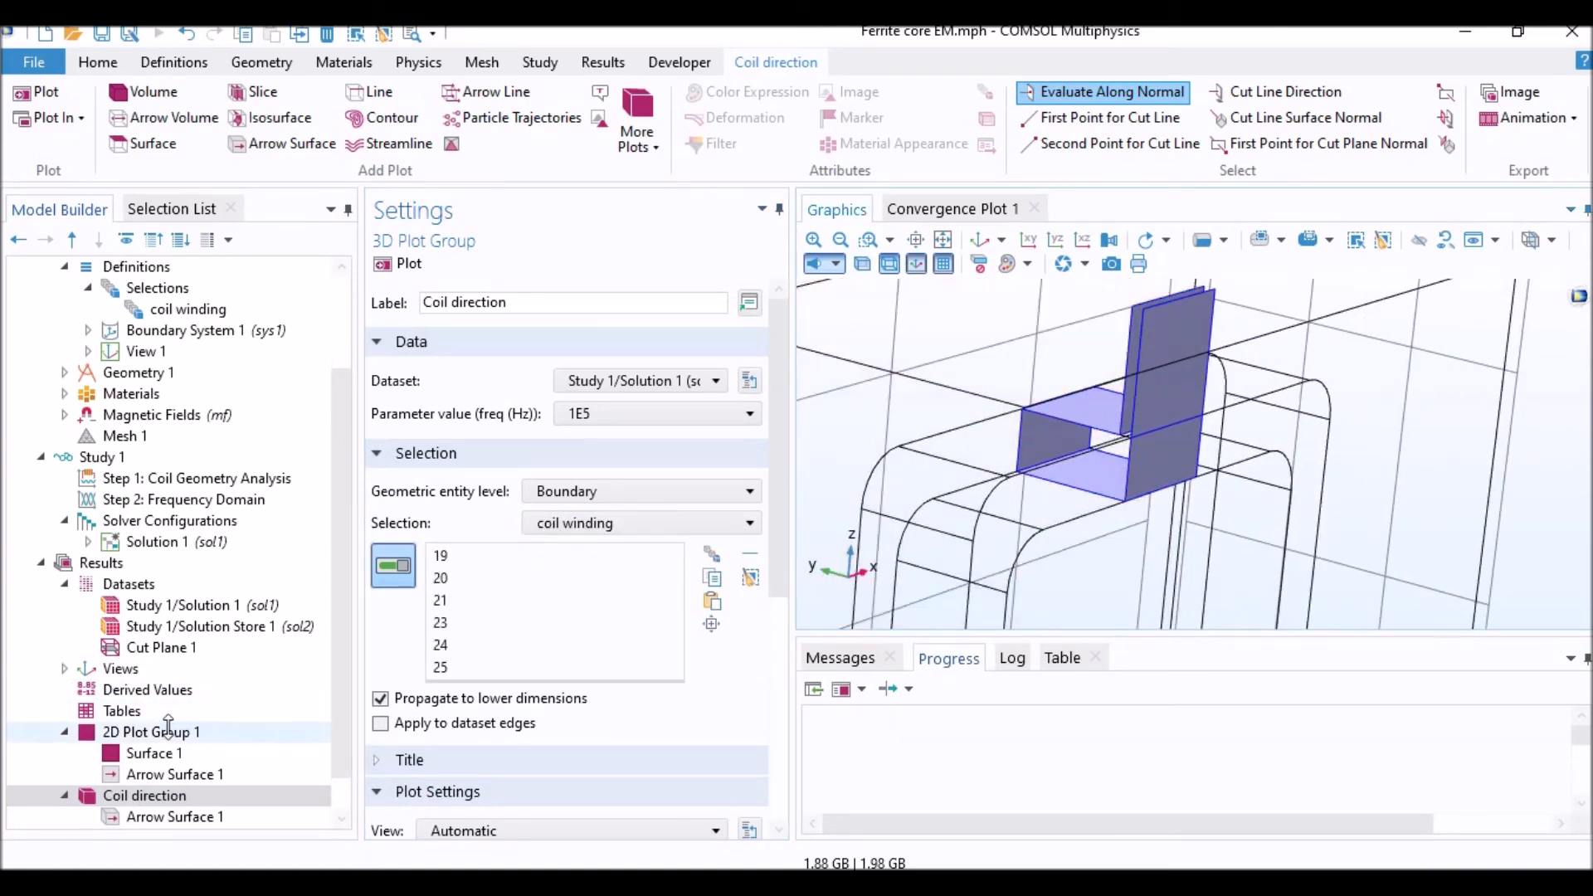
Step: Set the arrow surface expression in Coil direction to the coil direction vector (mf.coil1.eCoilx, mf.coil1.eCoily, mf.coil1.eCoilz) and plot it
{"action": "scroll", "coordinate": [166, 742], "scroll_direction": "down", "scroll_amount": 2}
{"action": "left_click", "coordinate": [156, 777]}
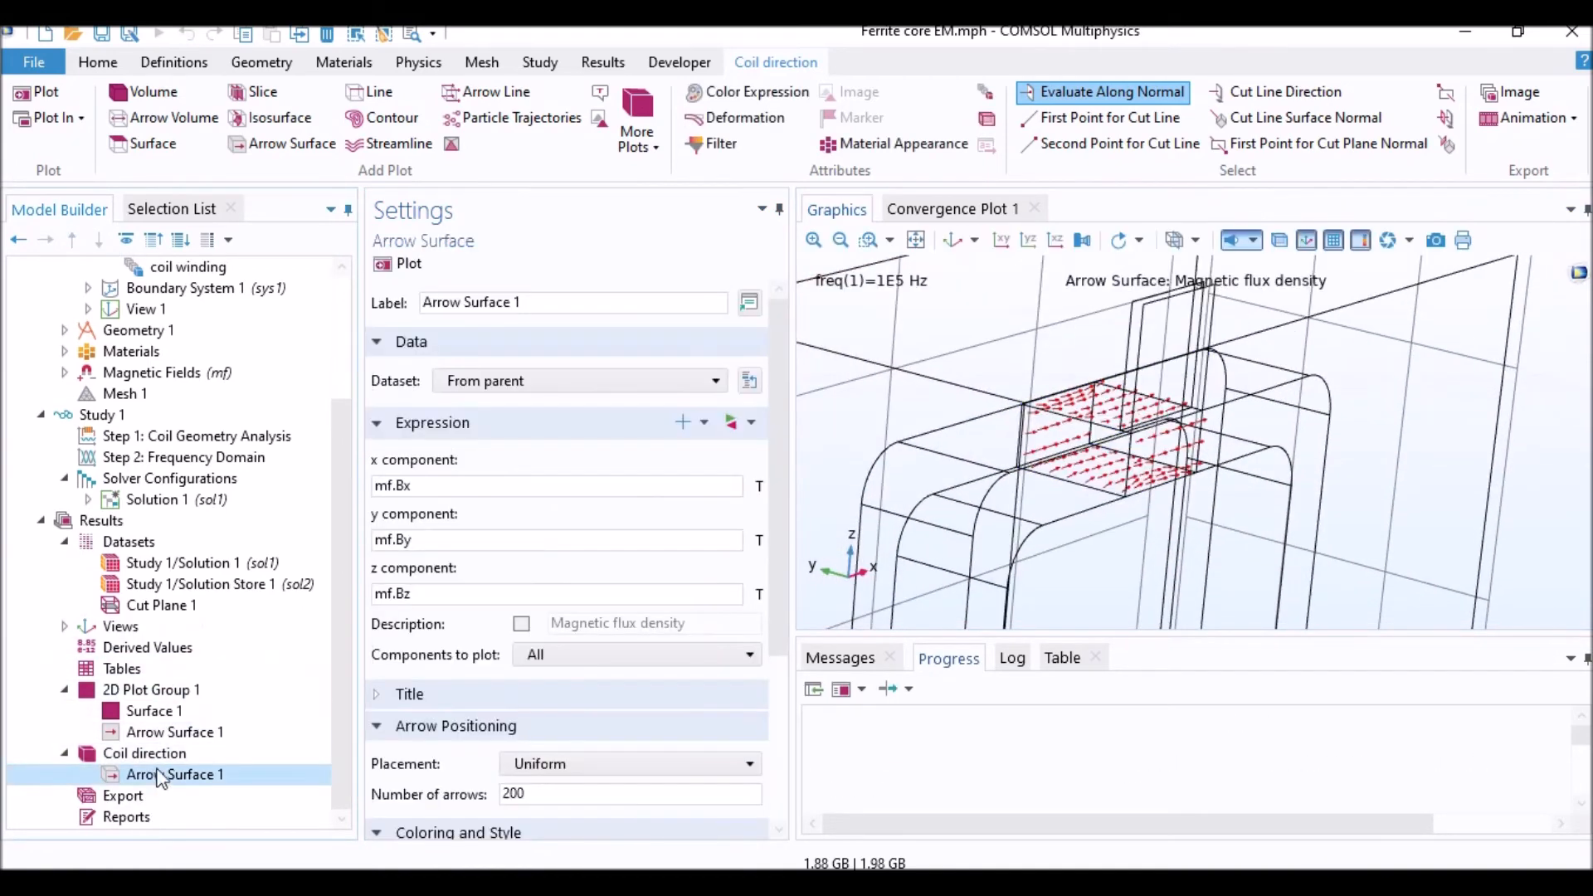
{"action": "left_click", "coordinate": [741, 423]}
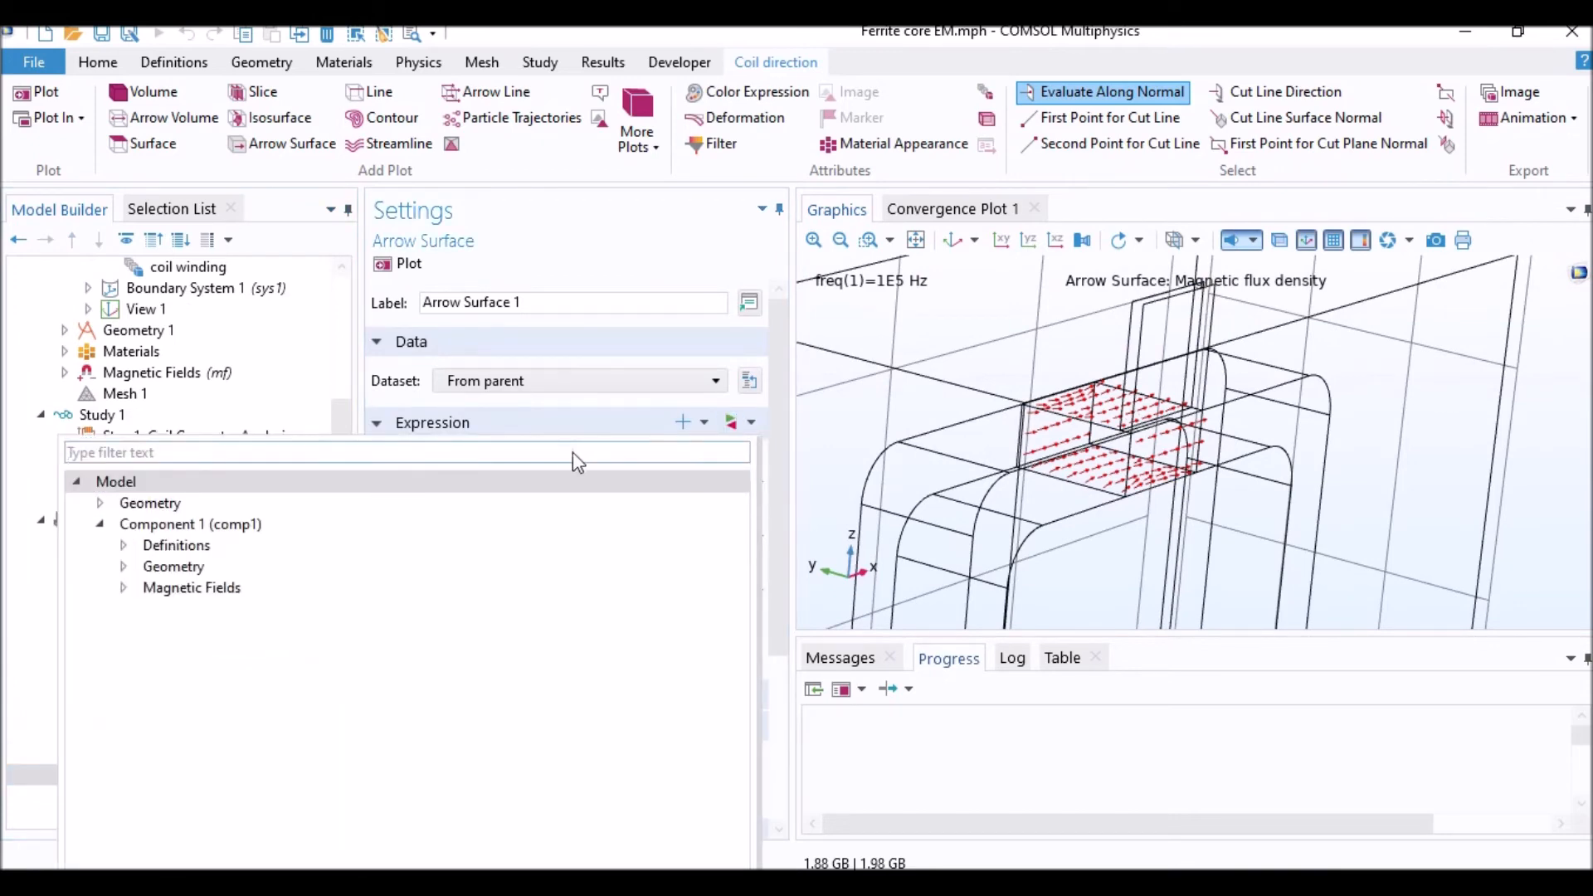
{"action": "type", "text": "coil dire"}
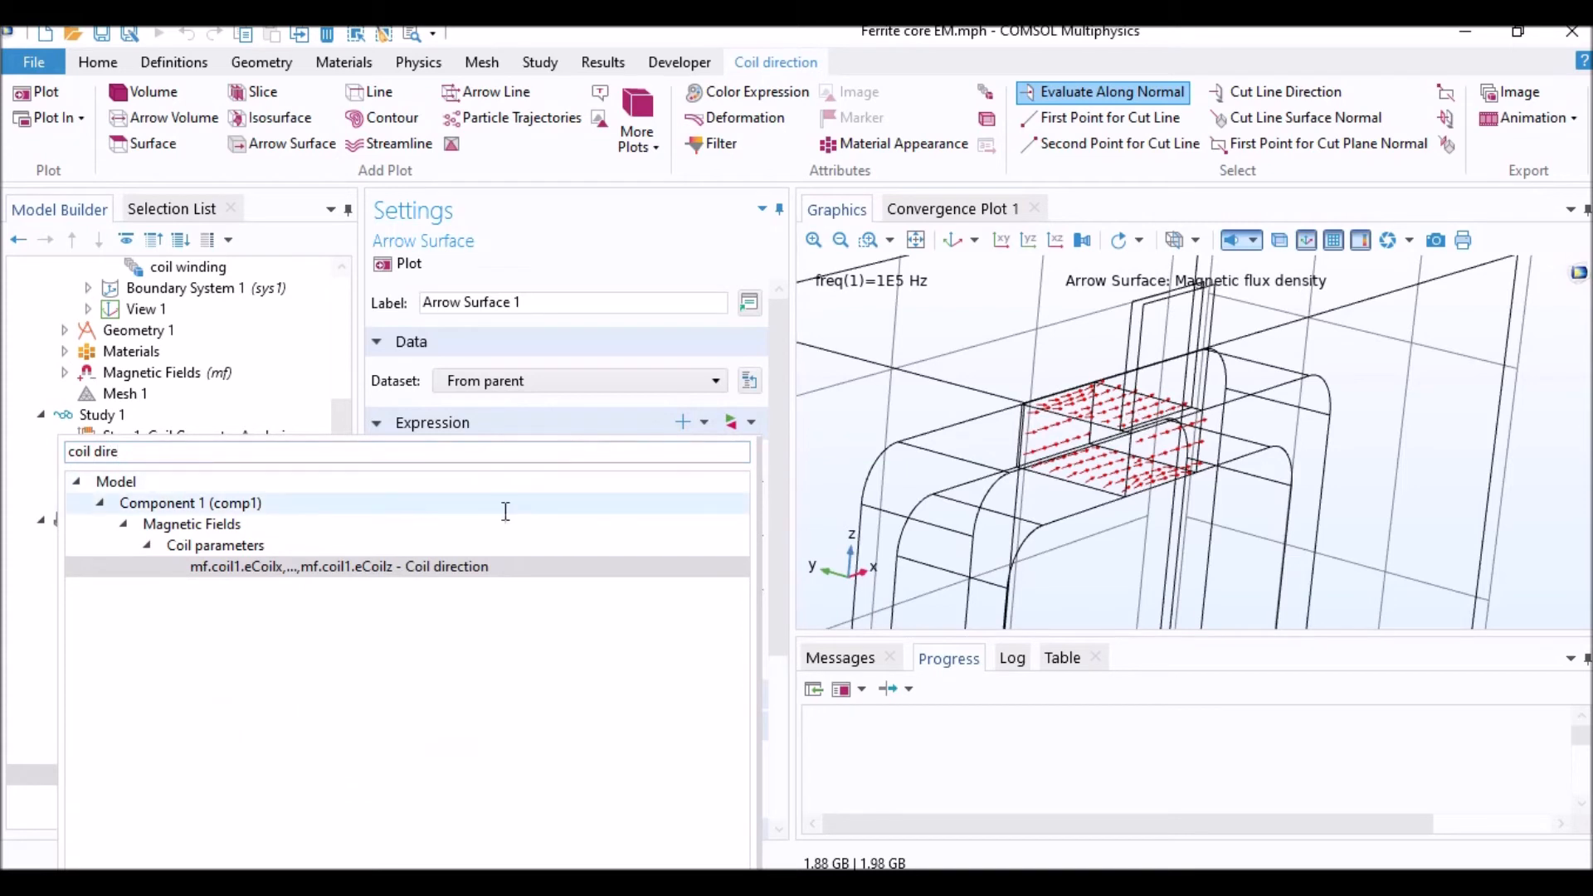
{"action": "left_click", "coordinate": [403, 571]}
{"action": "double_click", "coordinate": [401, 570]}
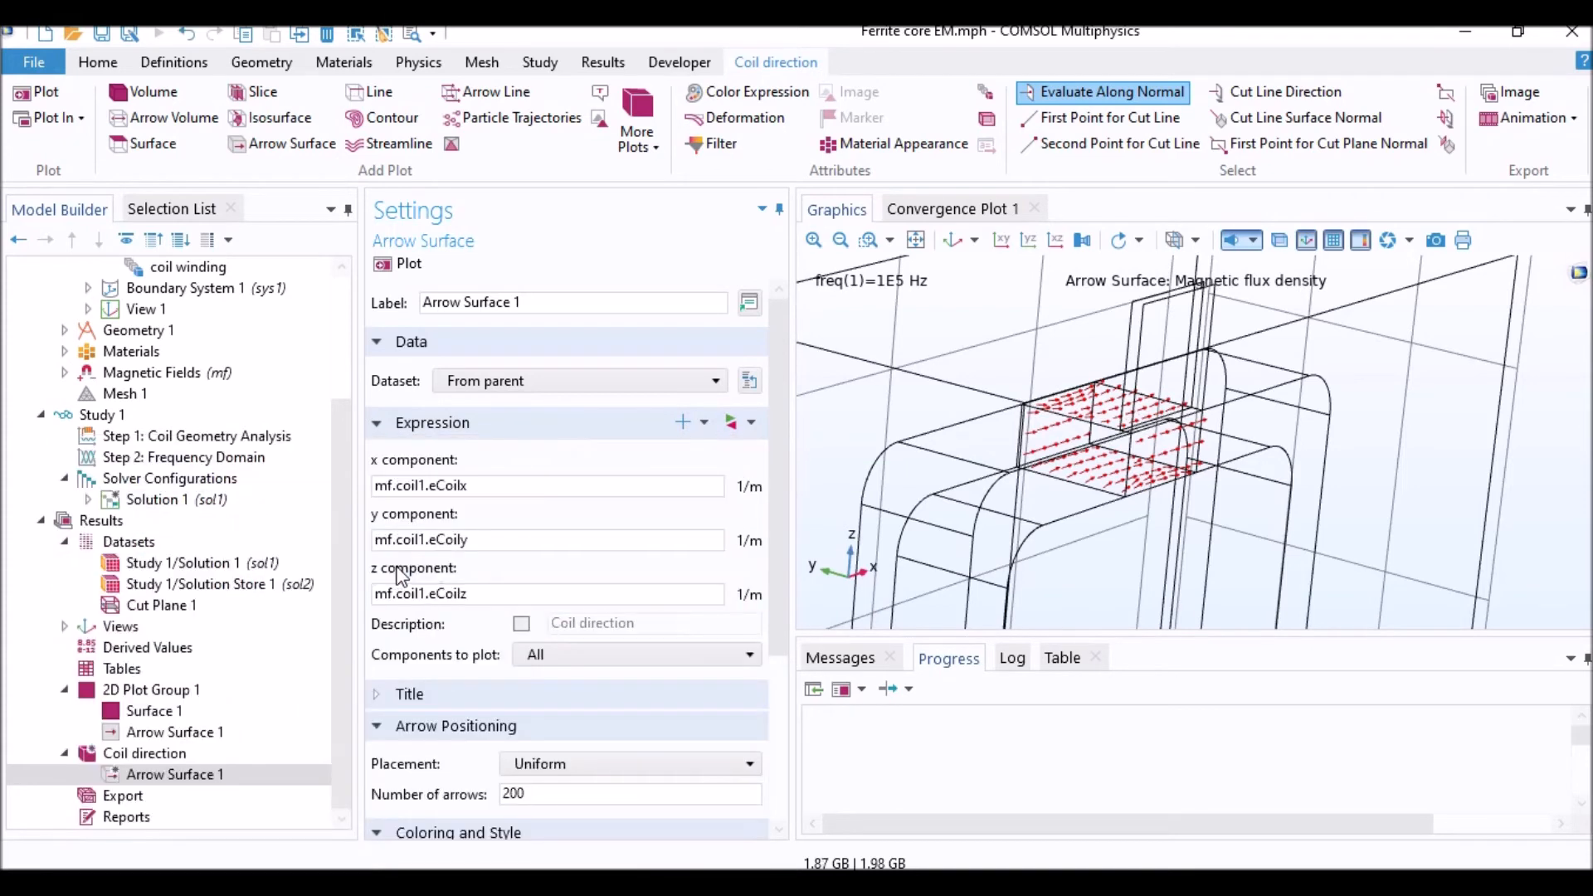
{"action": "left_click", "coordinate": [402, 265]}
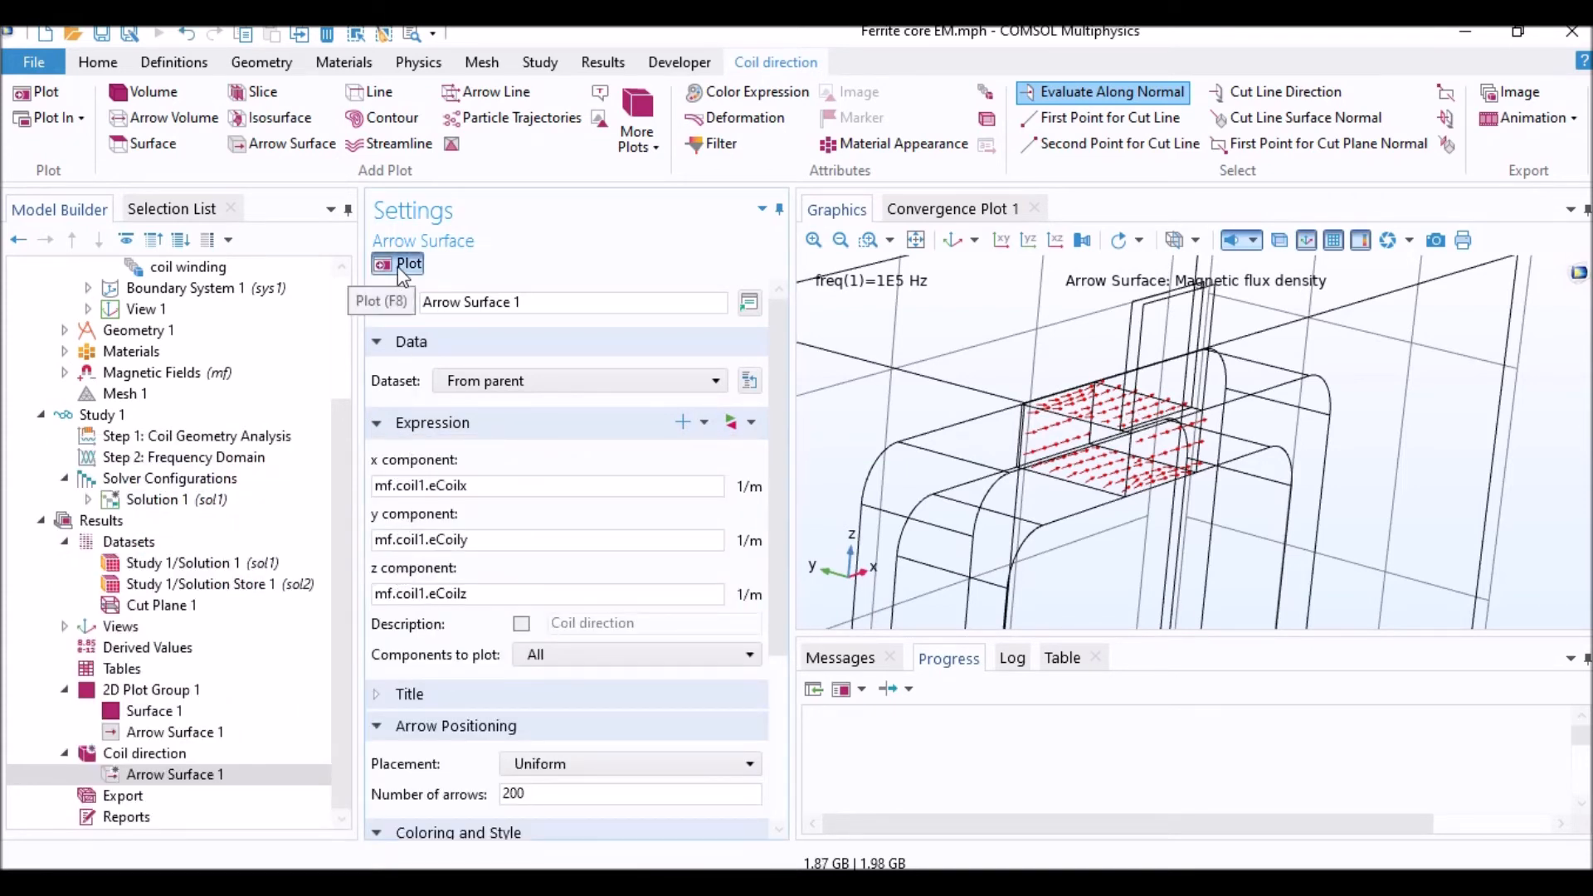
Step: Examine the coil direction arrows around the winding from several angles, following the current from input to output
{"action": "mouse_move", "coordinate": [1088, 390]}
{"action": "left_mouse_down"}
{"action": "mouse_move", "coordinate": [1100, 437]}
{"action": "mouse_move", "coordinate": [1088, 417]}
{"action": "left_mouse_up"}
{"action": "scroll", "coordinate": [1121, 454], "scroll_direction": "up", "scroll_amount": 5}
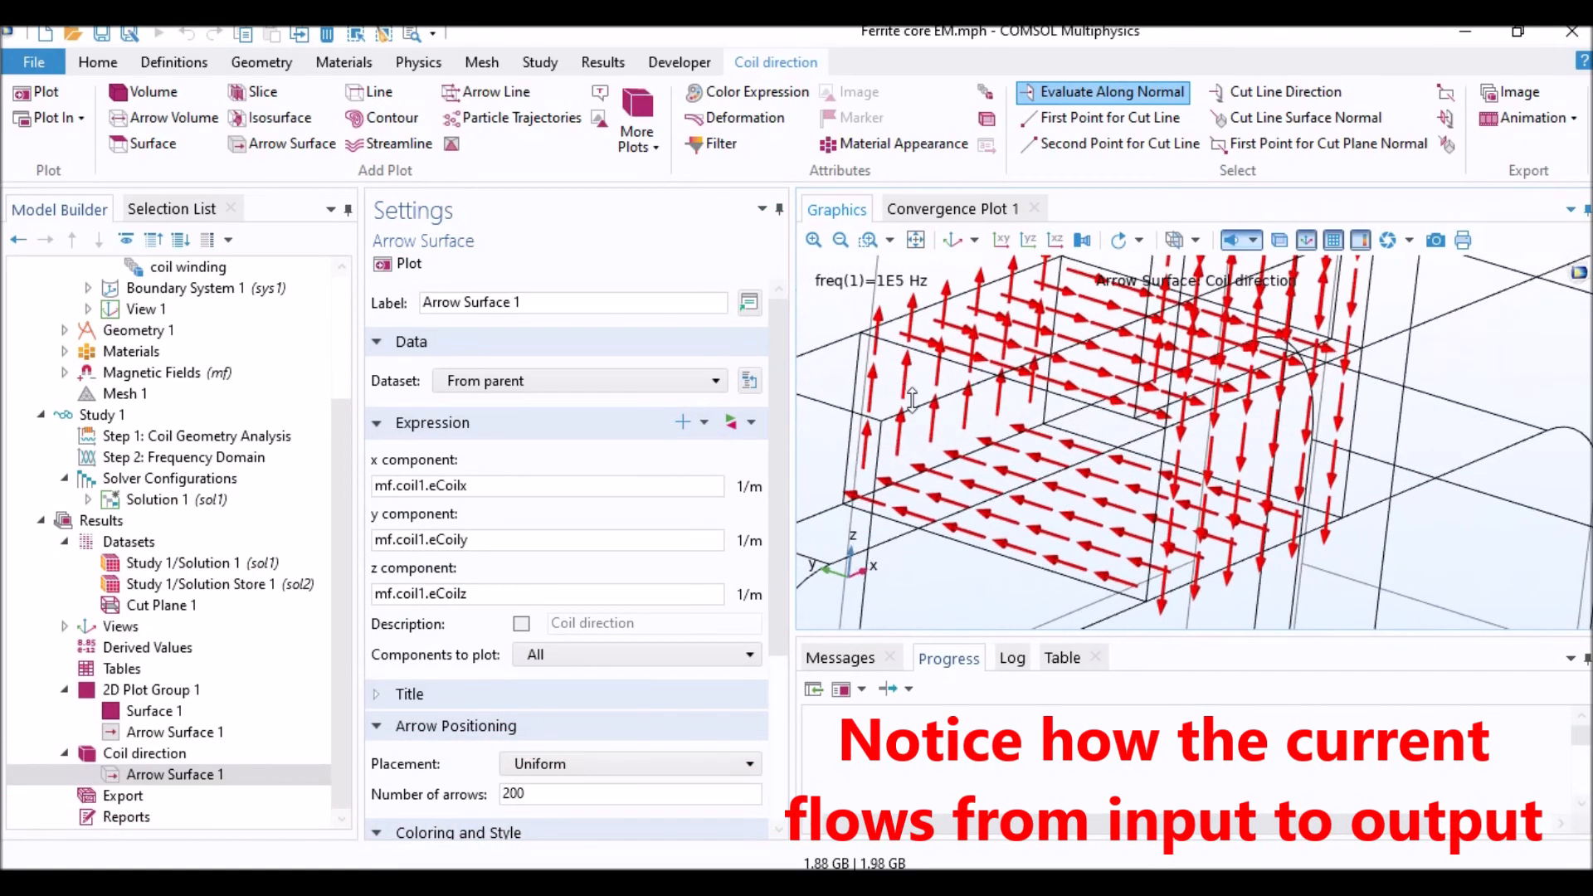
{"action": "right_click_drag", "start_coordinate": [1154, 390], "coordinate": [1108, 510]}
{"action": "middle_click_drag", "start_coordinate": [1108, 510], "coordinate": [1112, 476]}
{"action": "left_click_drag", "start_coordinate": [1112, 475], "coordinate": [1214, 459]}
{"action": "right_click_drag", "start_coordinate": [1191, 482], "coordinate": [1277, 310]}
{"action": "left_click_drag", "start_coordinate": [1223, 372], "coordinate": [1264, 393]}
{"action": "scroll", "coordinate": [1083, 423], "scroll_direction": "down", "scroll_amount": 5}
{"action": "left_click_drag", "start_coordinate": [1219, 455], "coordinate": [1055, 473]}
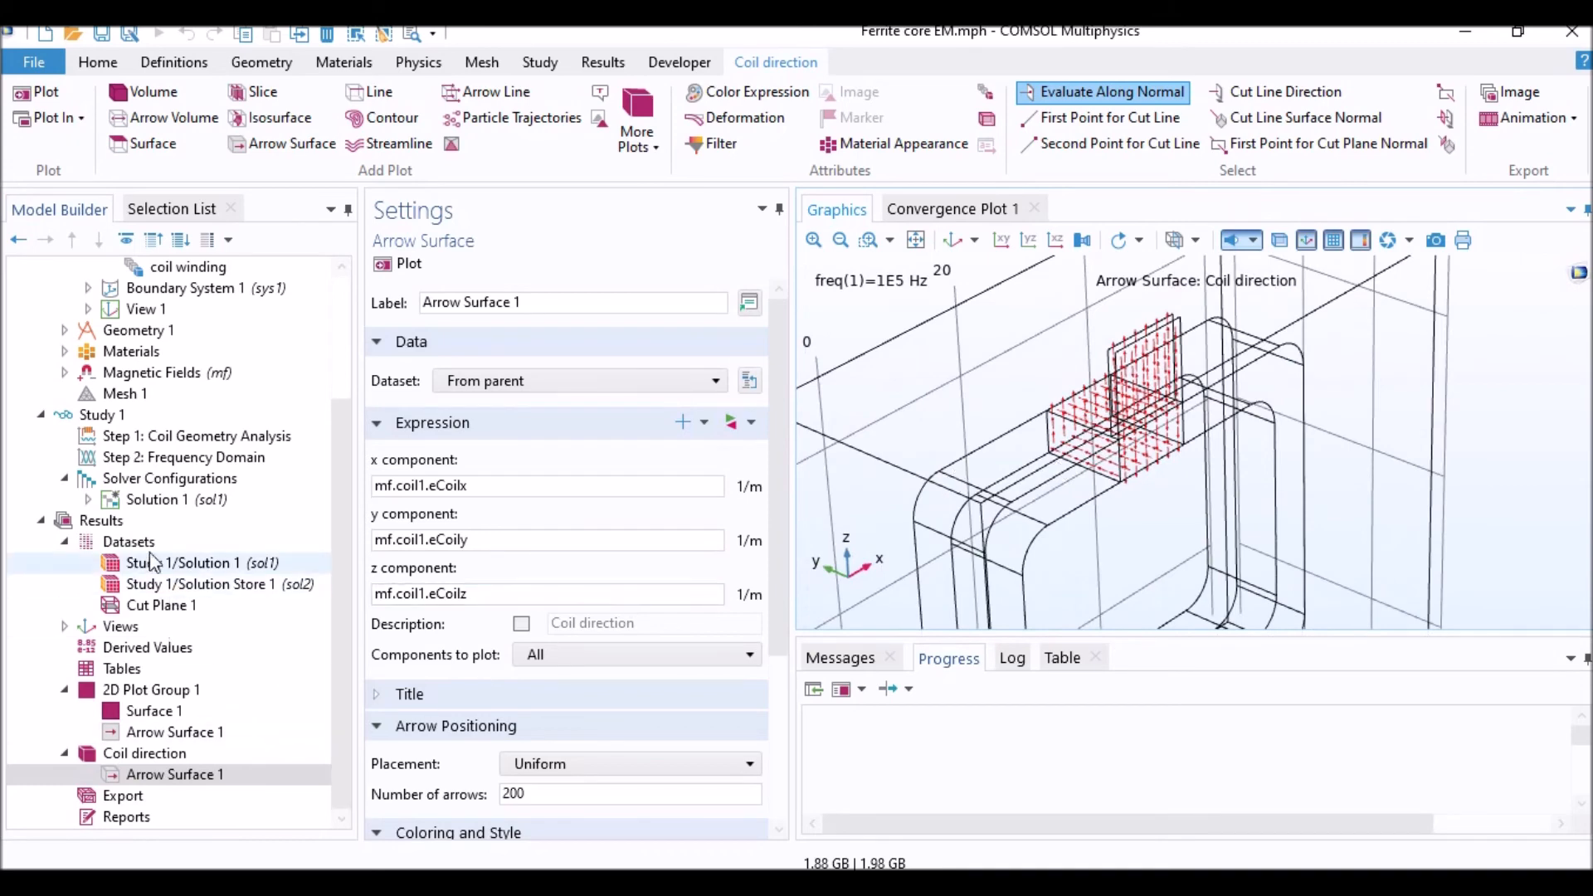
Step: Add another 3D Plot Group to Results with a Surface plot of mf.normB, and plot it to view the whole core
{"action": "right_click", "coordinate": [124, 523]}
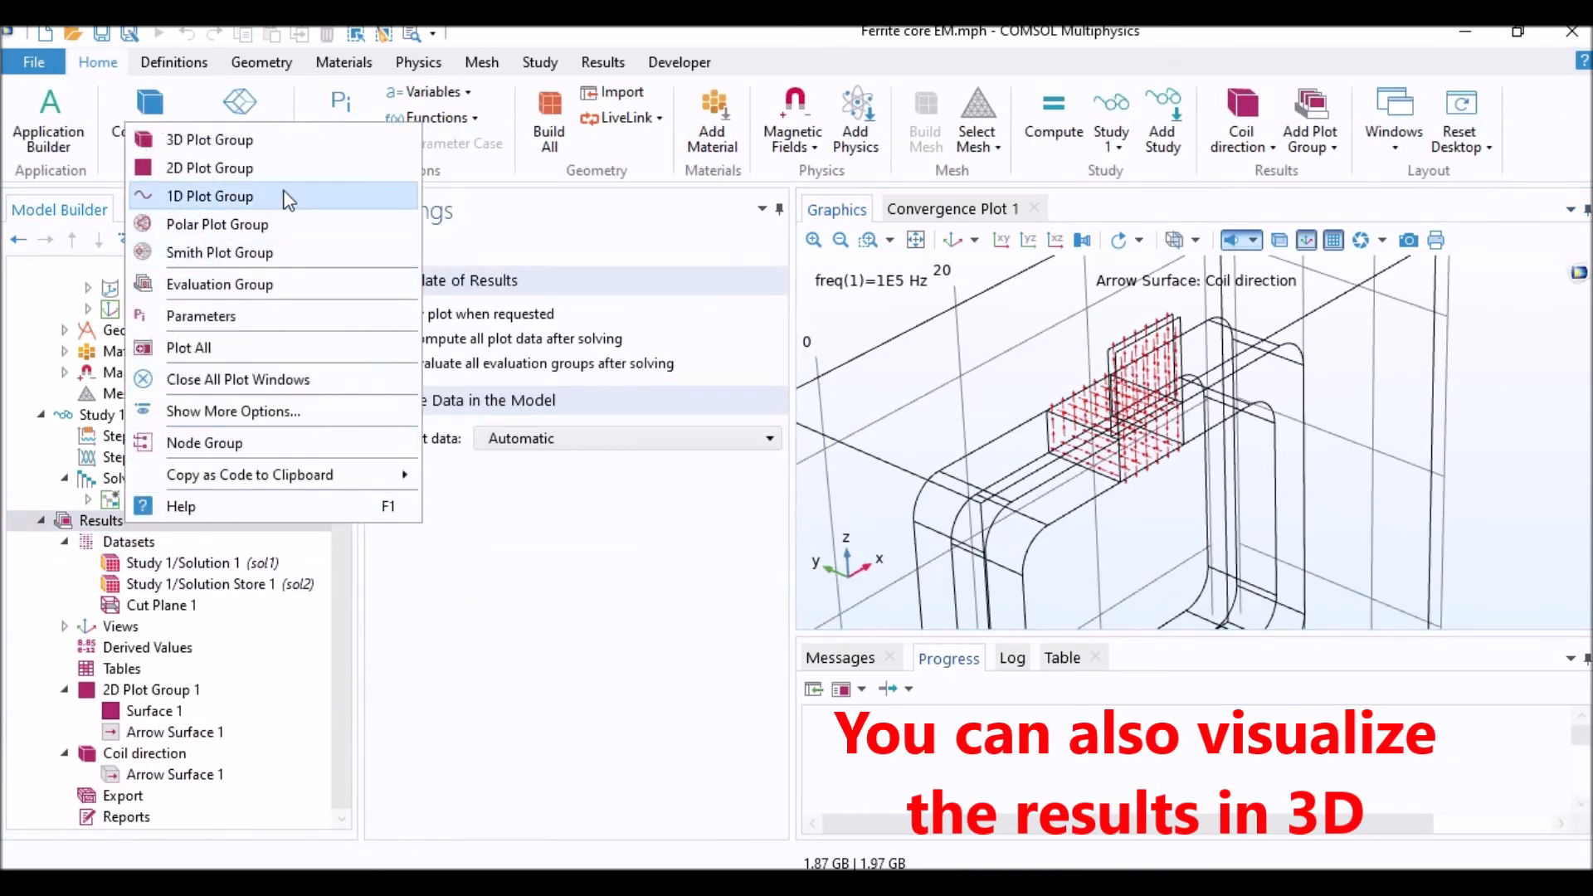
{"action": "left_click", "coordinate": [285, 147]}
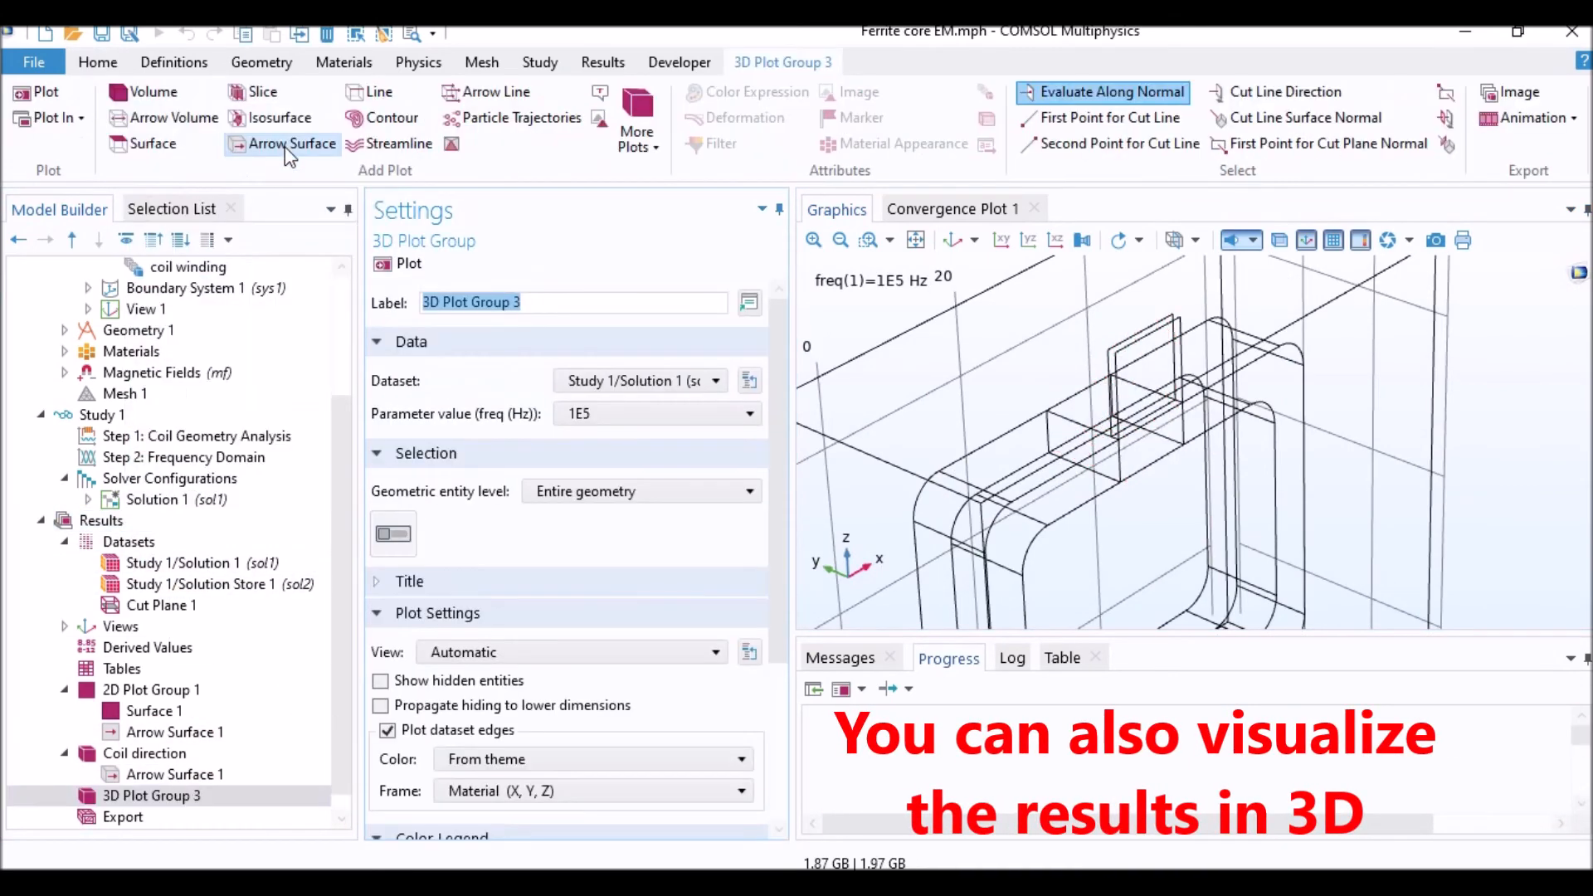
{"action": "right_click", "coordinate": [197, 798]}
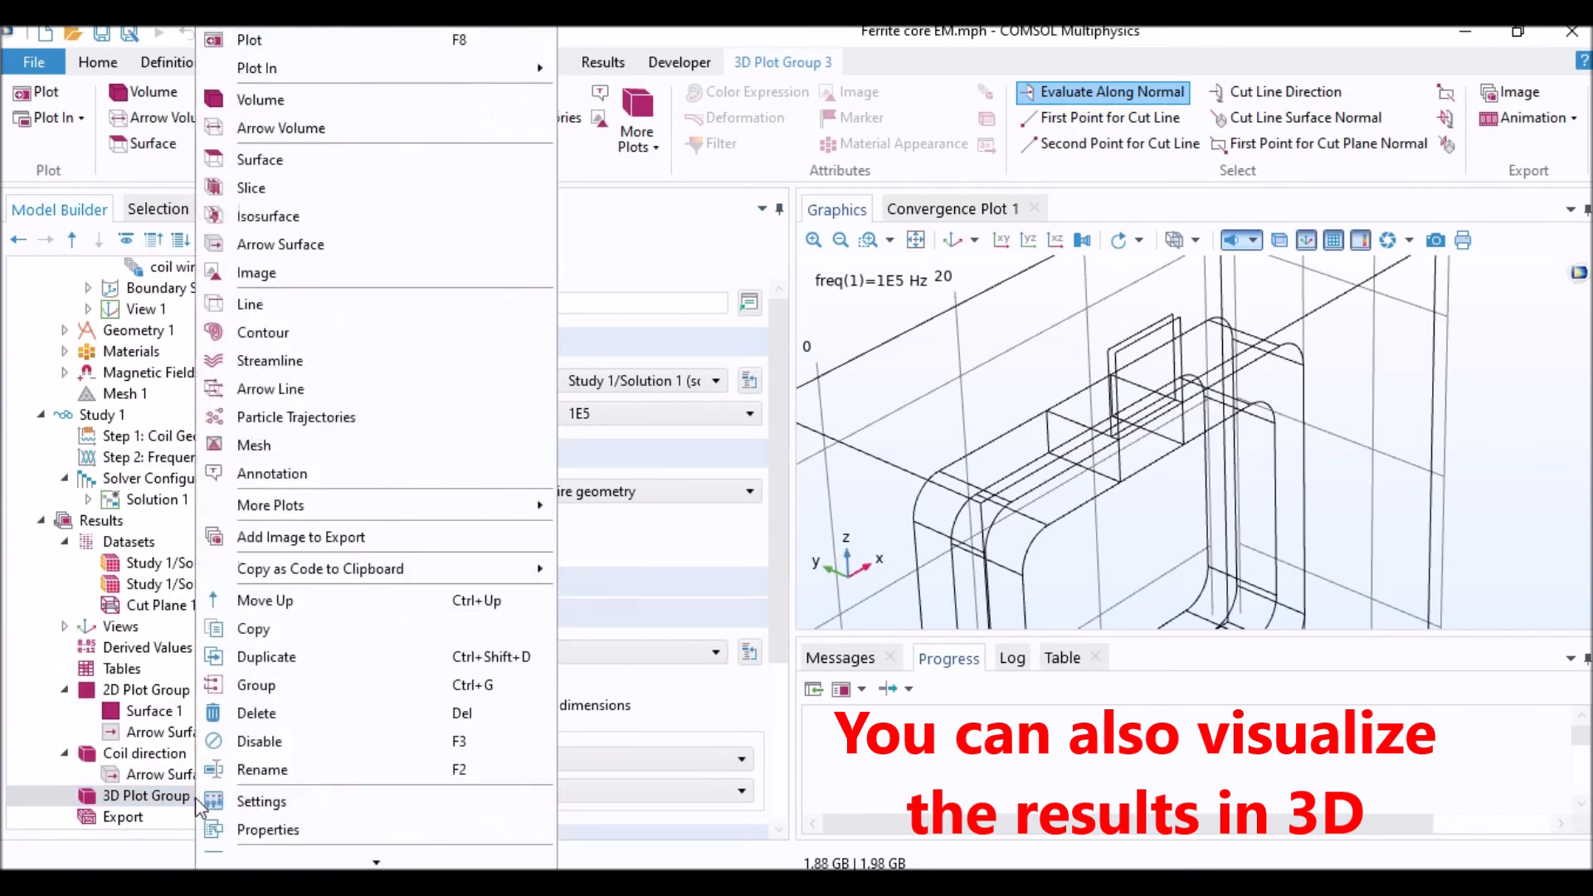
{"action": "left_click", "coordinate": [334, 160]}
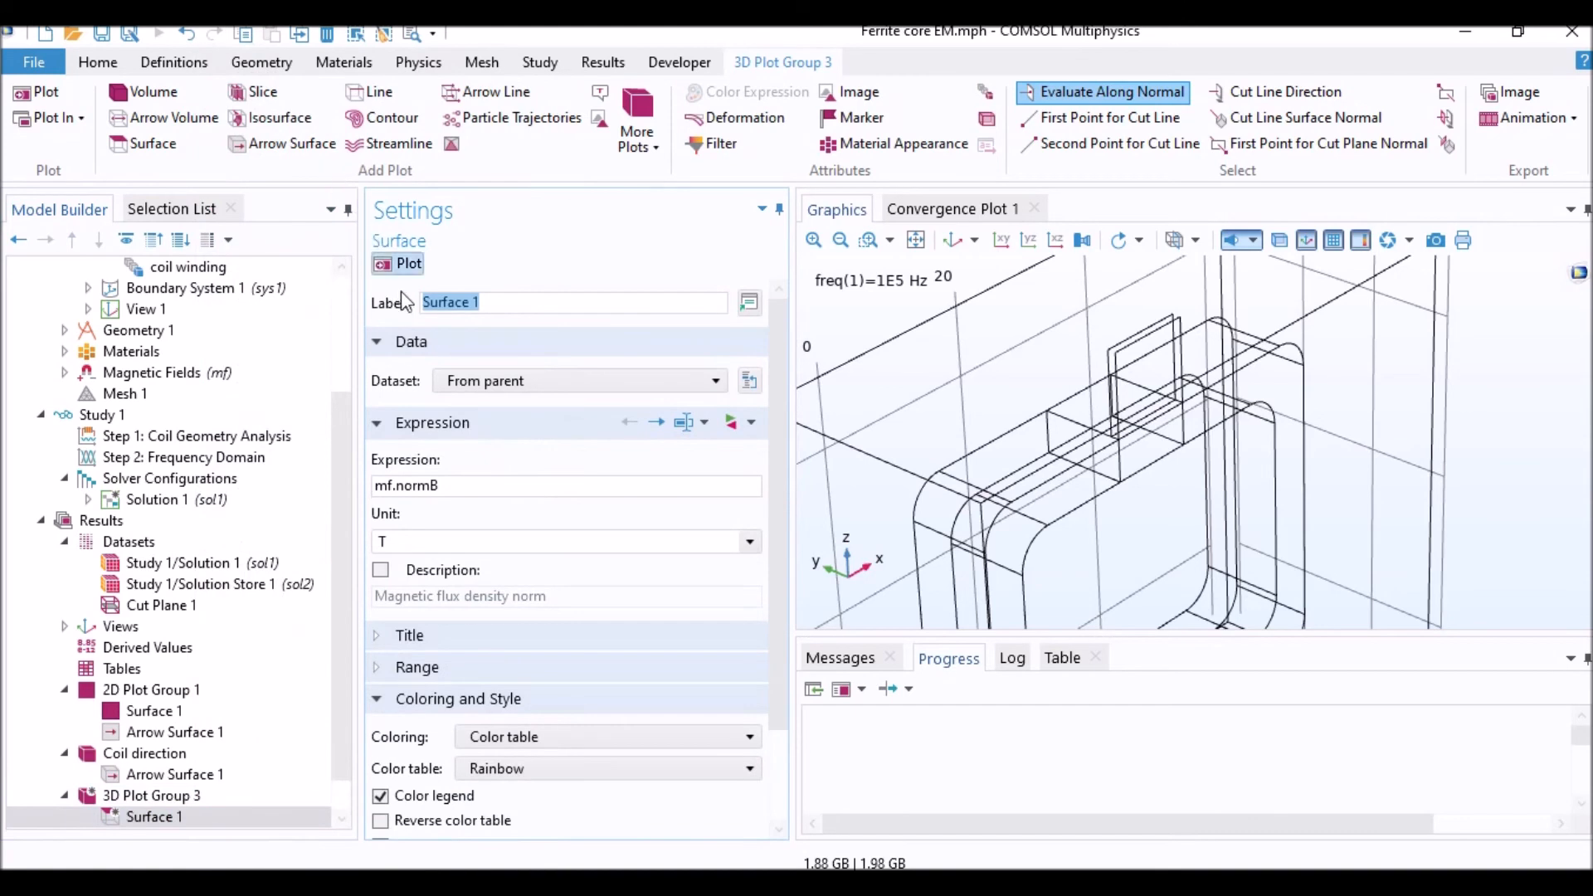
{"action": "left_click", "coordinate": [410, 266]}
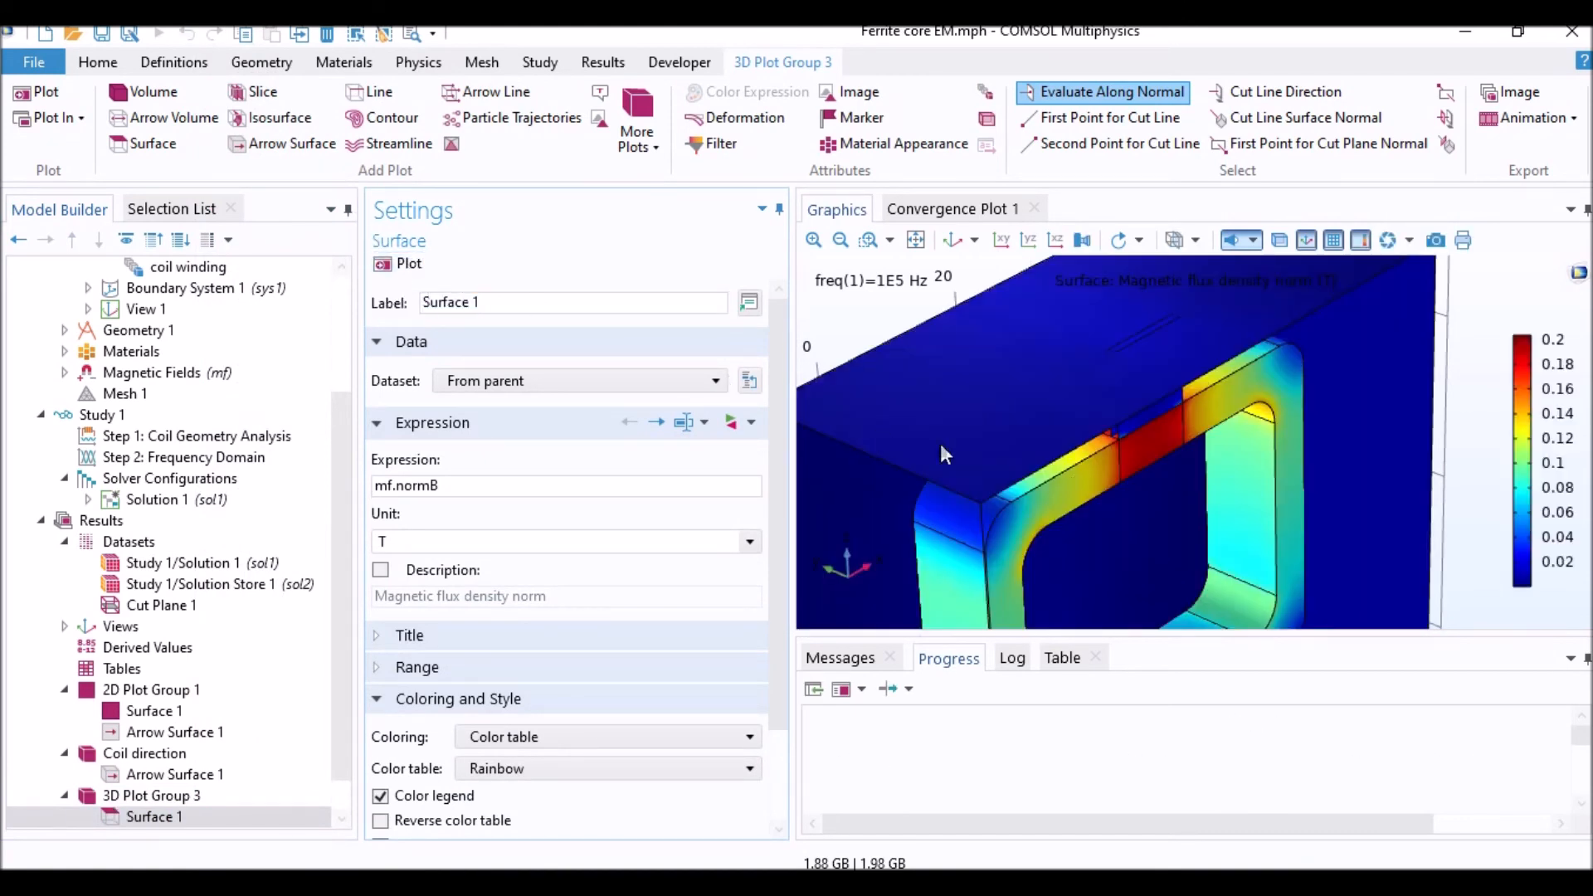
{"action": "left_click_drag", "start_coordinate": [1118, 361], "coordinate": [978, 446]}
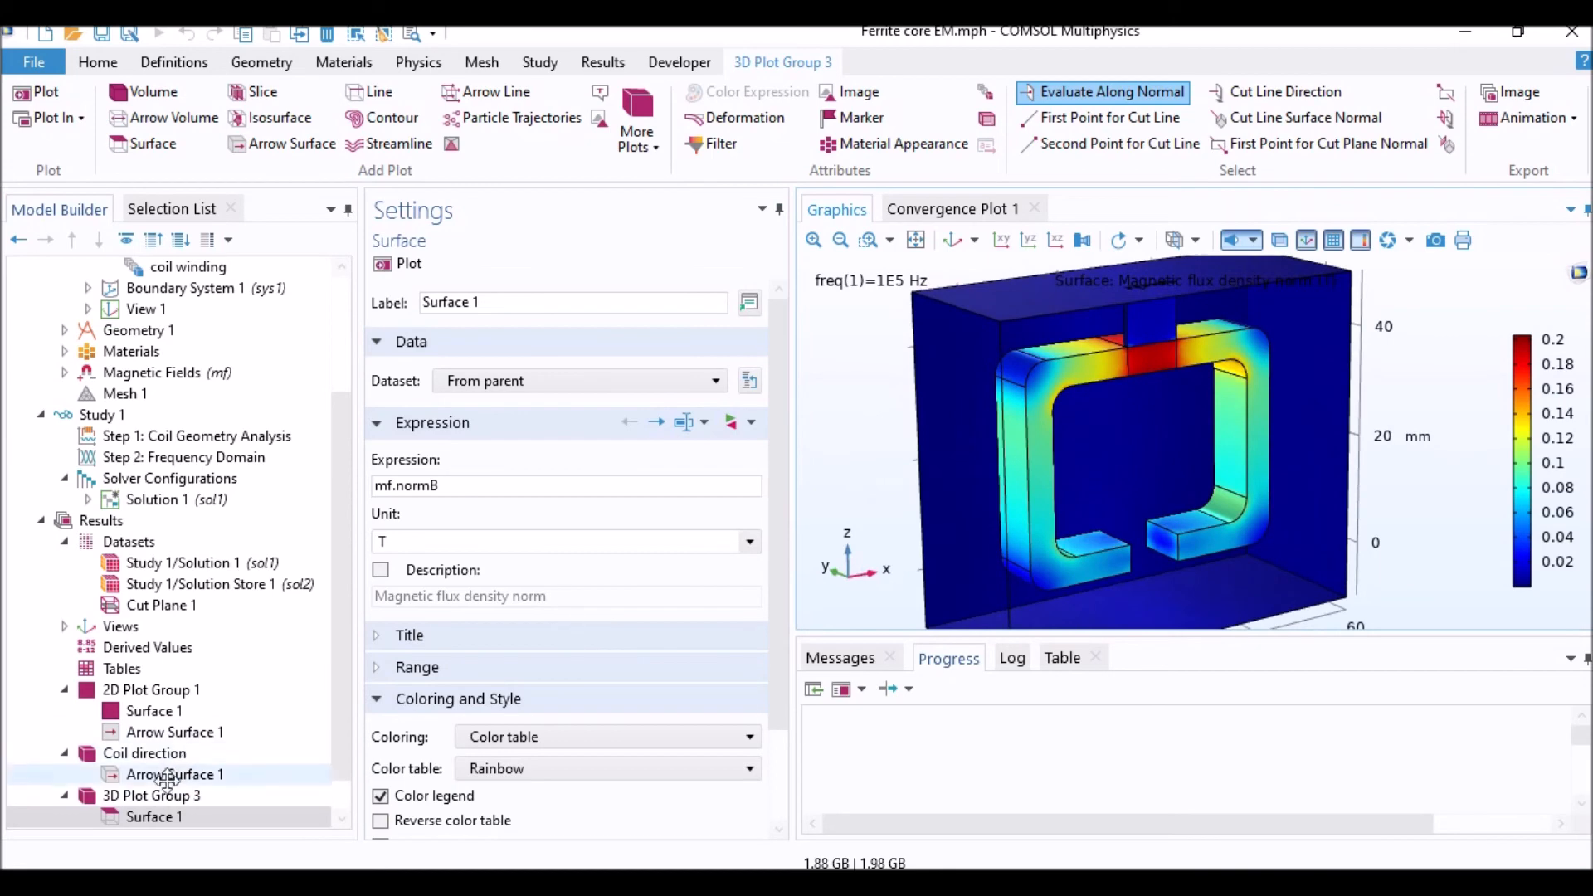
Step: Add a Transparency of 0.65 to Surface 1 in 3D Plot Group 3
{"action": "right_click", "coordinate": [154, 827]}
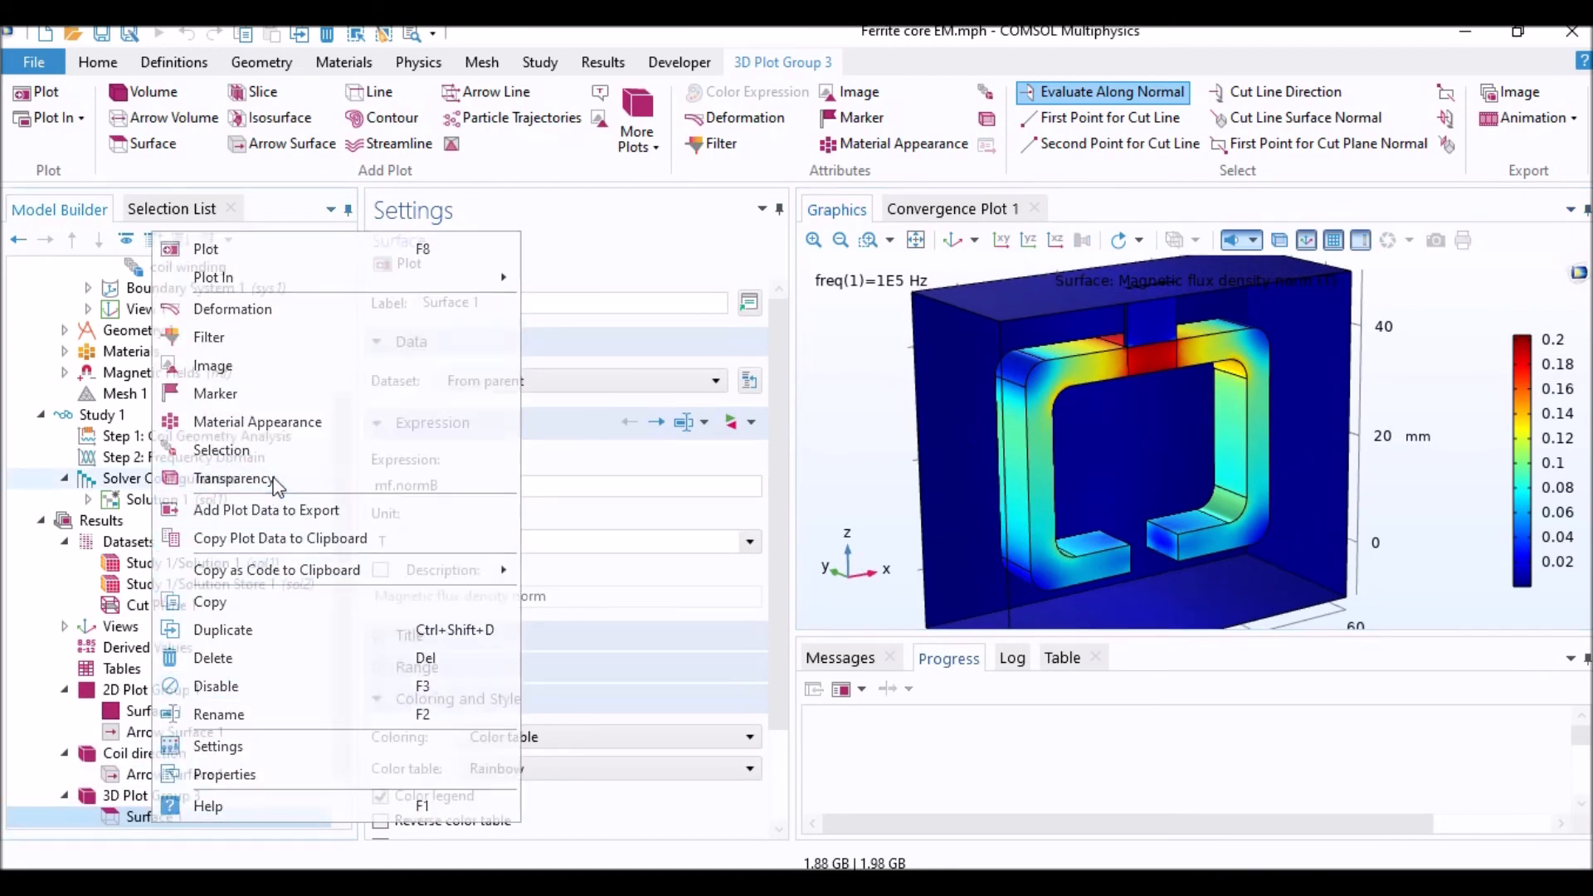
{"action": "left_click", "coordinate": [276, 482]}
{"action": "left_click_drag", "start_coordinate": [581, 419], "coordinate": [646, 427]}
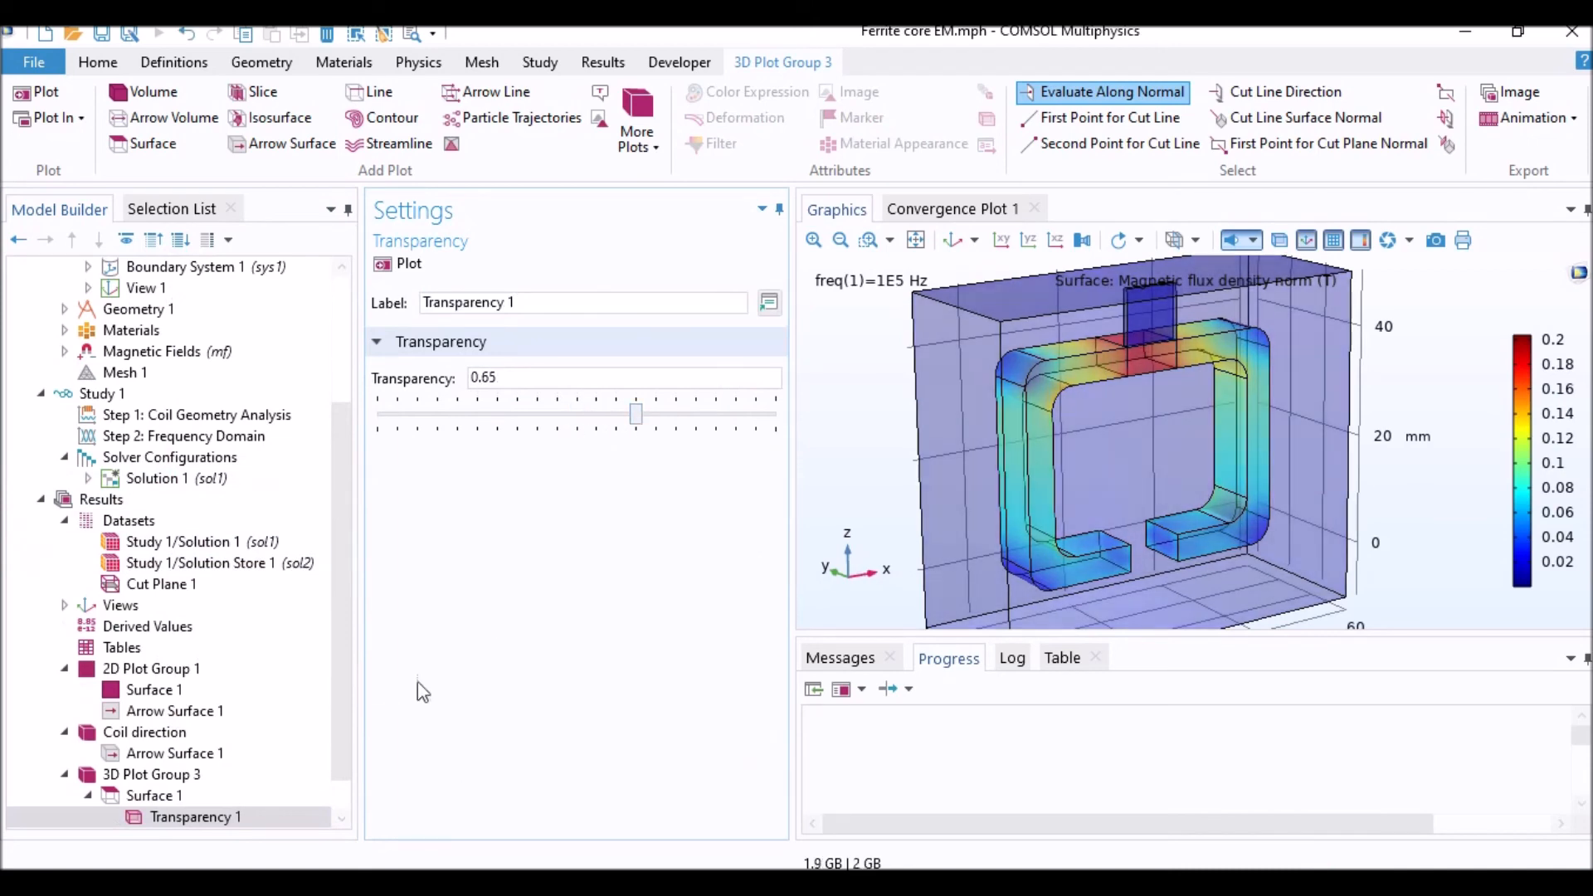
Step: Add a Streamline plot to 3D Plot Group 3 starting from the core's end face at the air gap (boundary 26), plot it and inspect the gap
{"action": "right_click", "coordinate": [166, 776]}
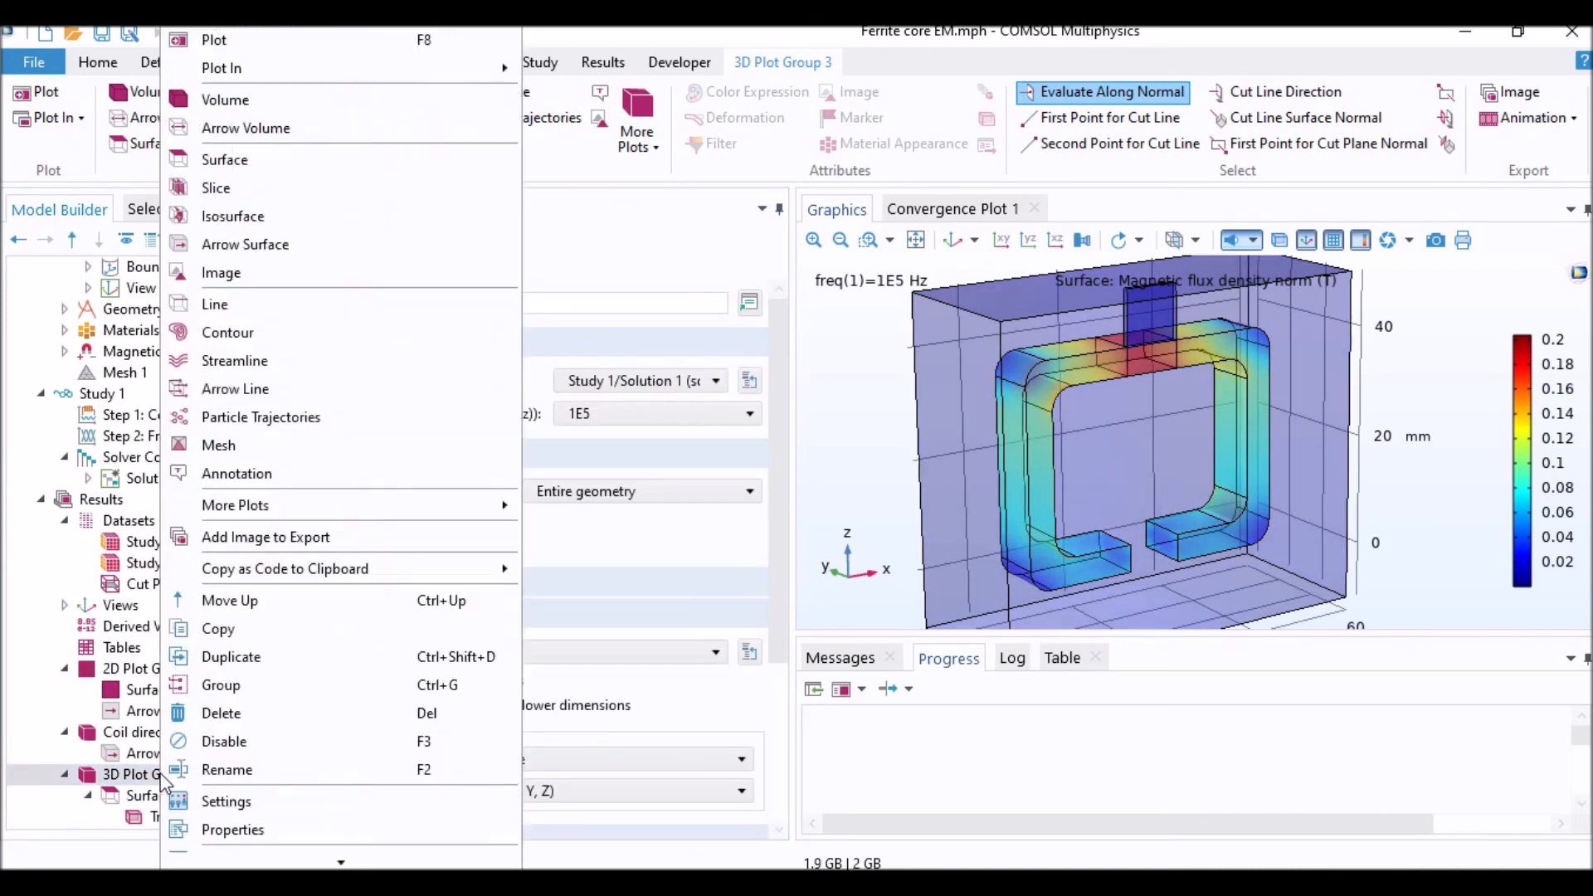
{"action": "left_click", "coordinate": [292, 365]}
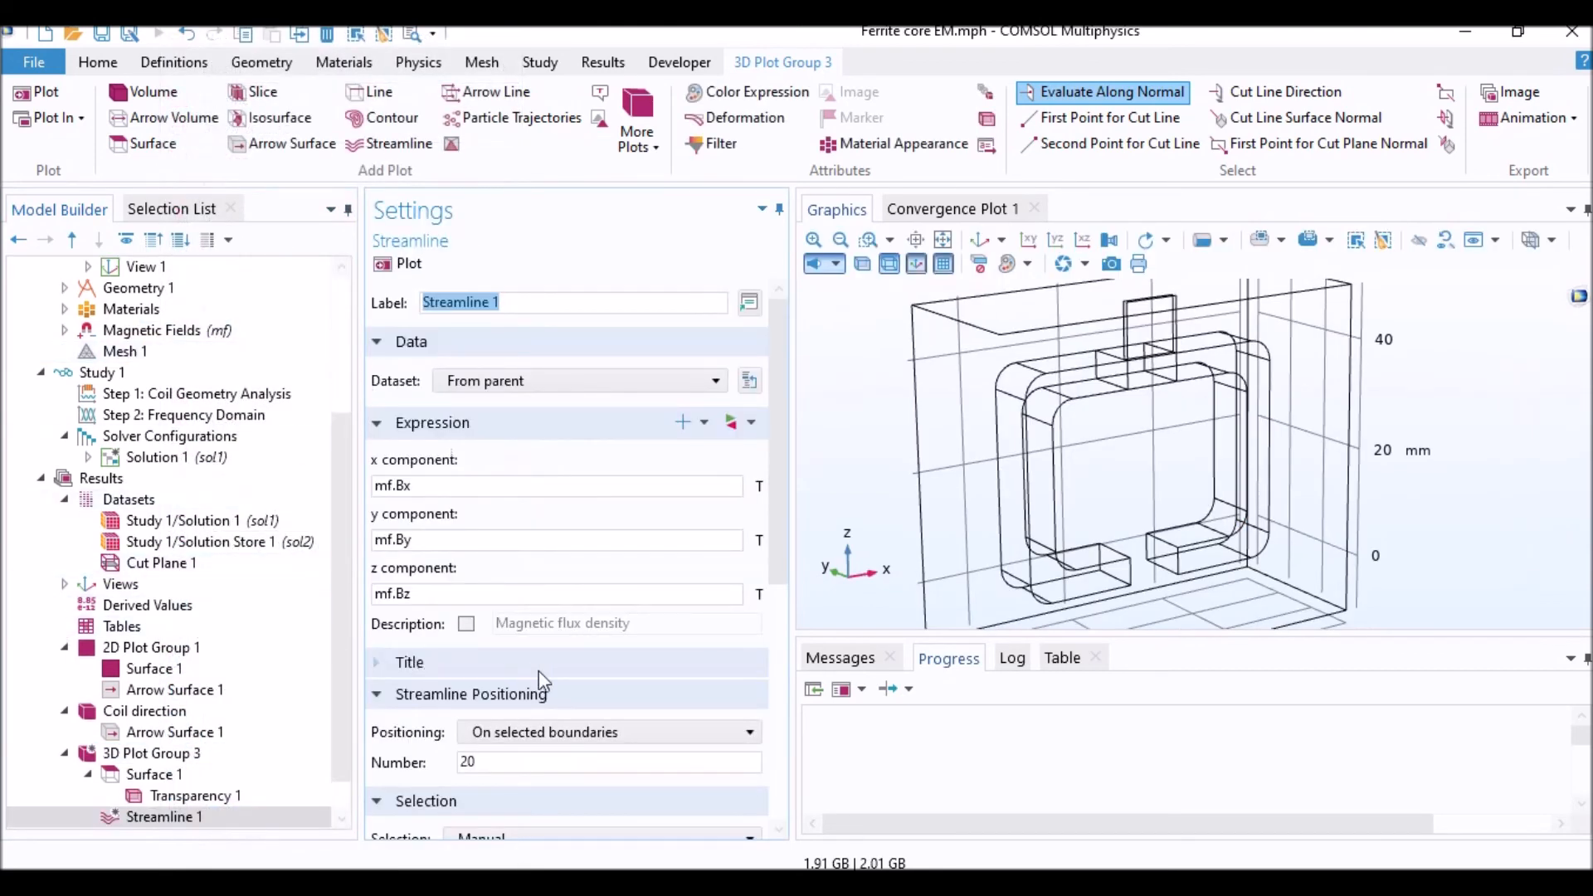
{"action": "scroll", "coordinate": [547, 674], "scroll_direction": "down", "scroll_amount": 3}
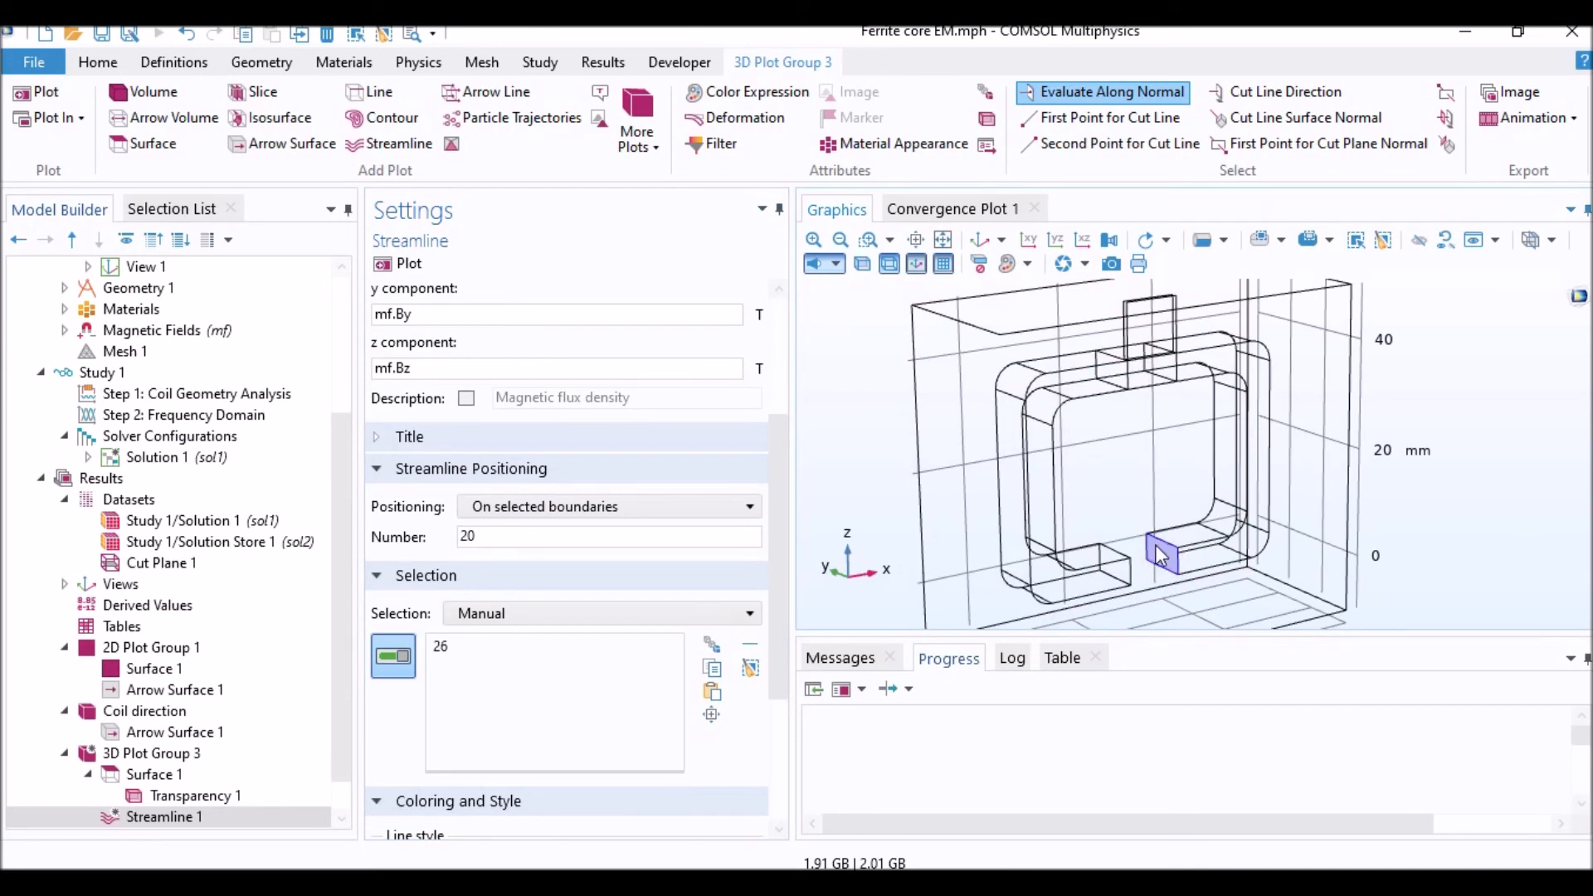
{"action": "left_click", "coordinate": [409, 263]}
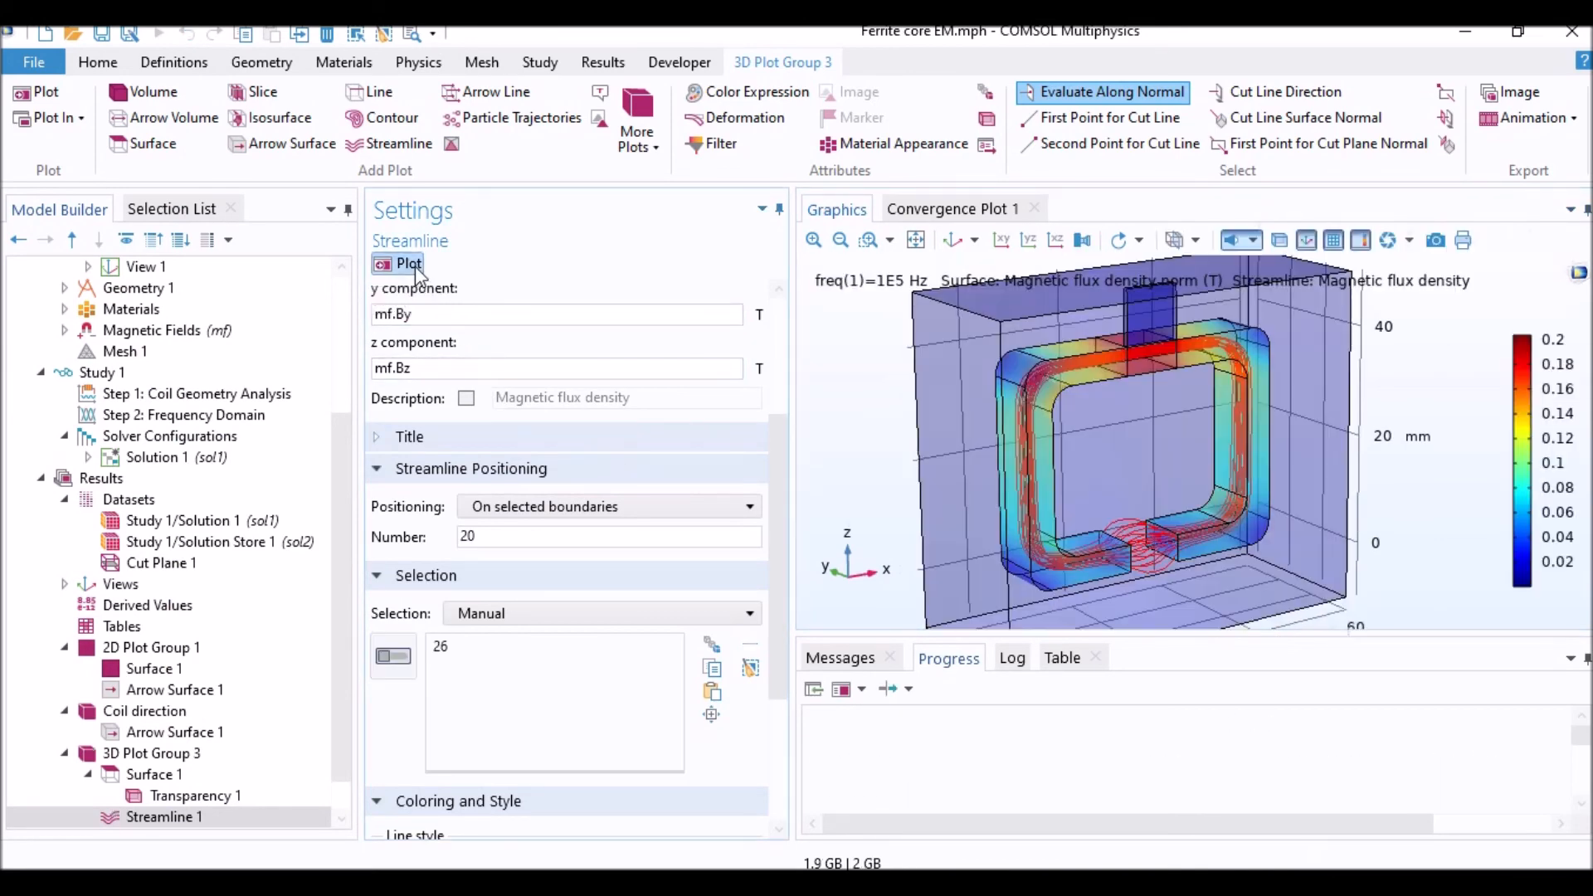
{"action": "left_click_drag", "start_coordinate": [966, 456], "coordinate": [935, 476]}
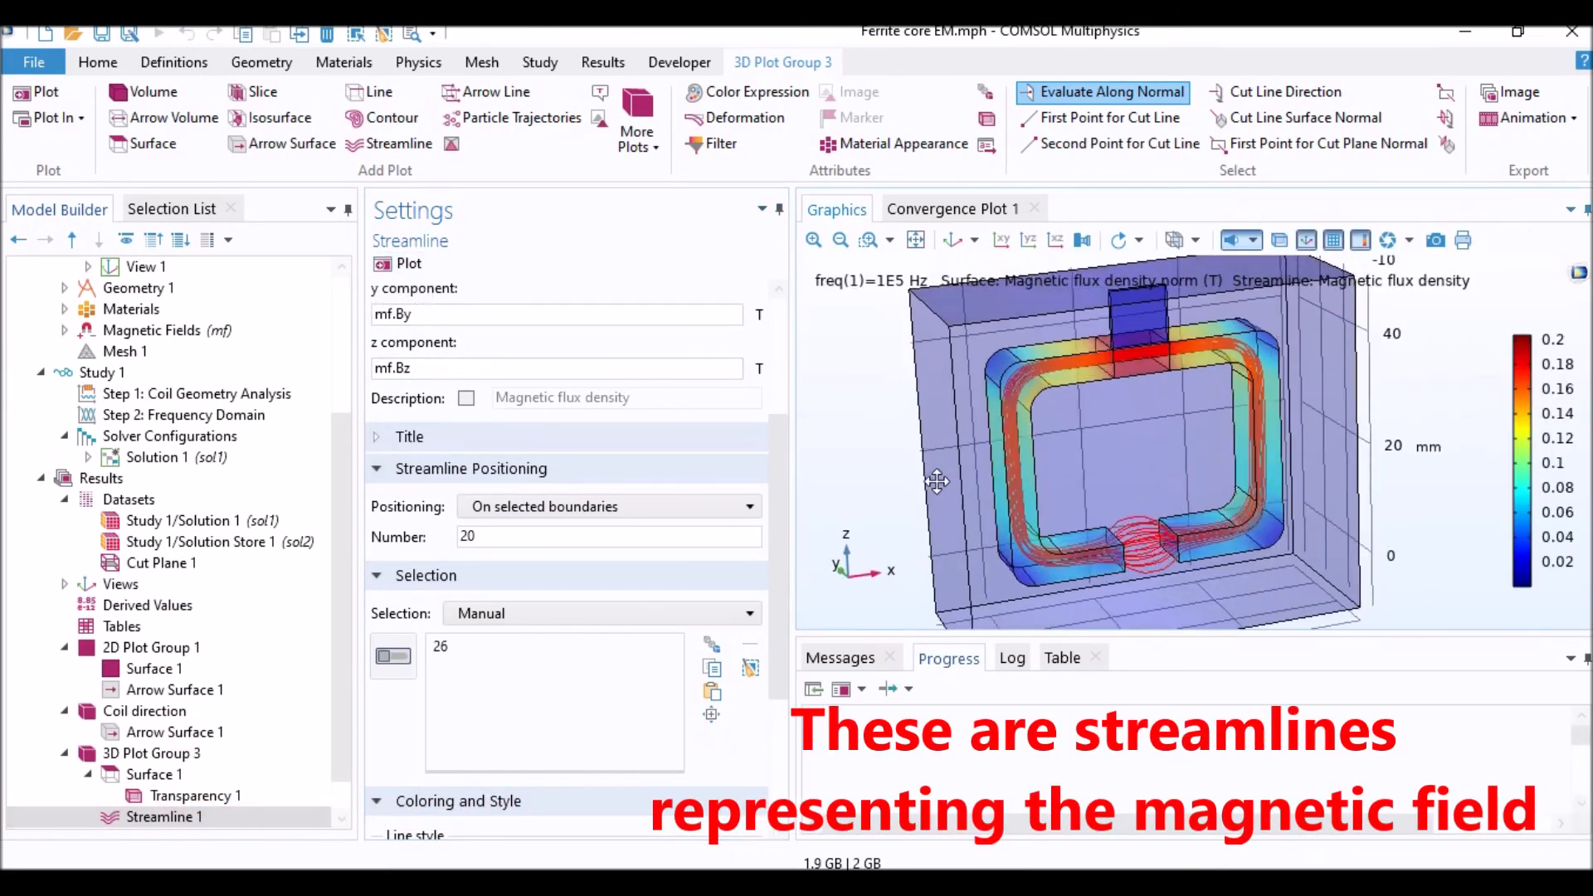
{"action": "middle_click_drag", "start_coordinate": [1151, 574], "coordinate": [1015, 524]}
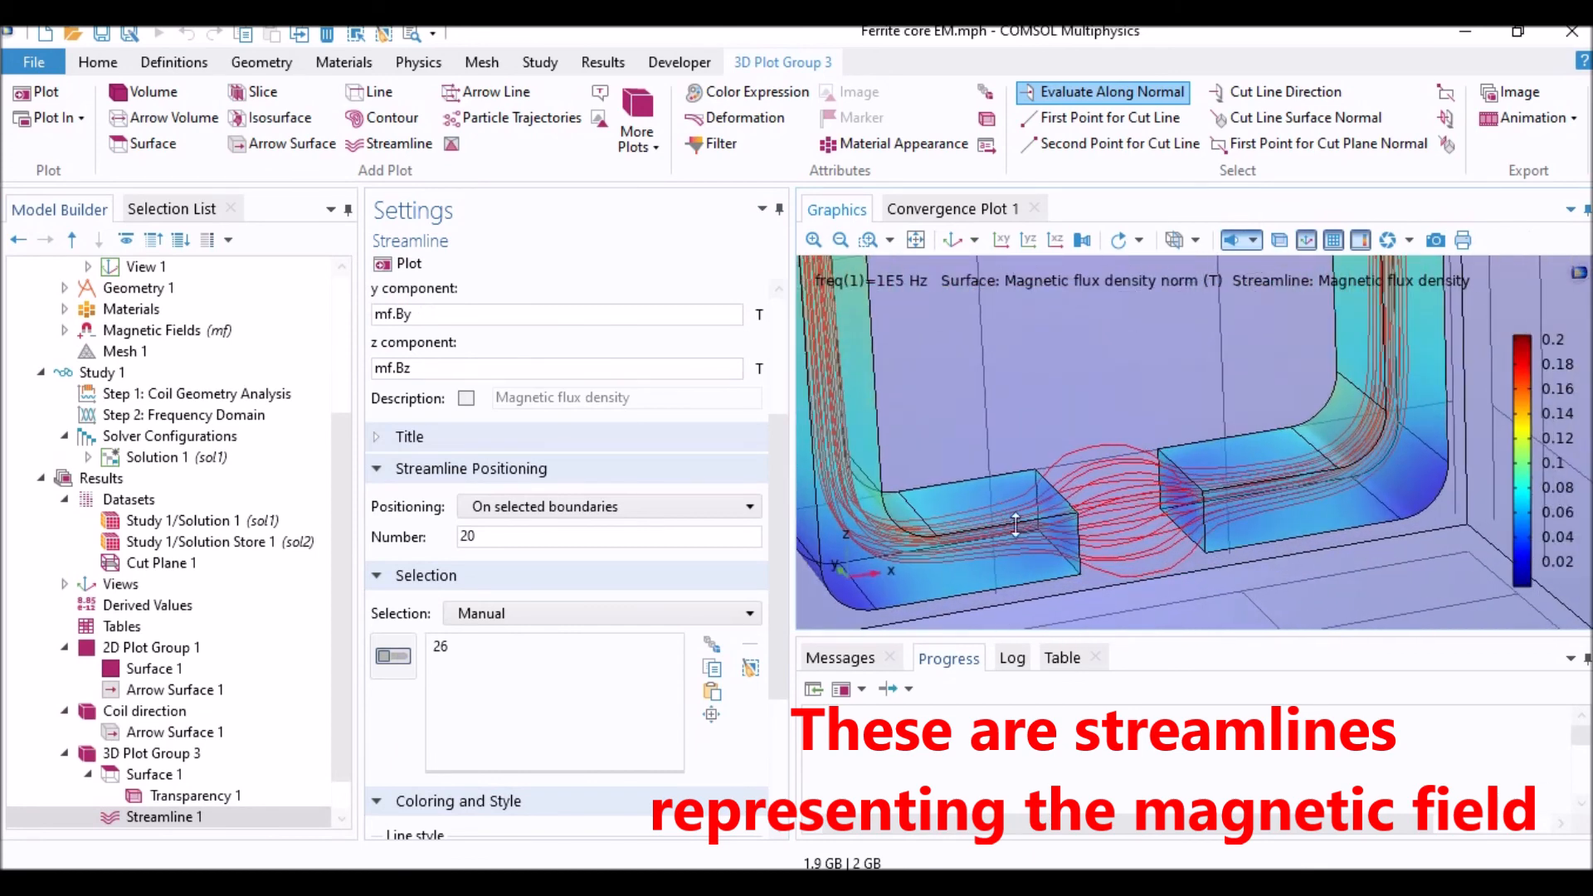
Step: Set the point style of Streamline 1 to Arrow and replot
{"action": "scroll", "coordinate": [655, 570], "scroll_direction": "down", "scroll_amount": 2}
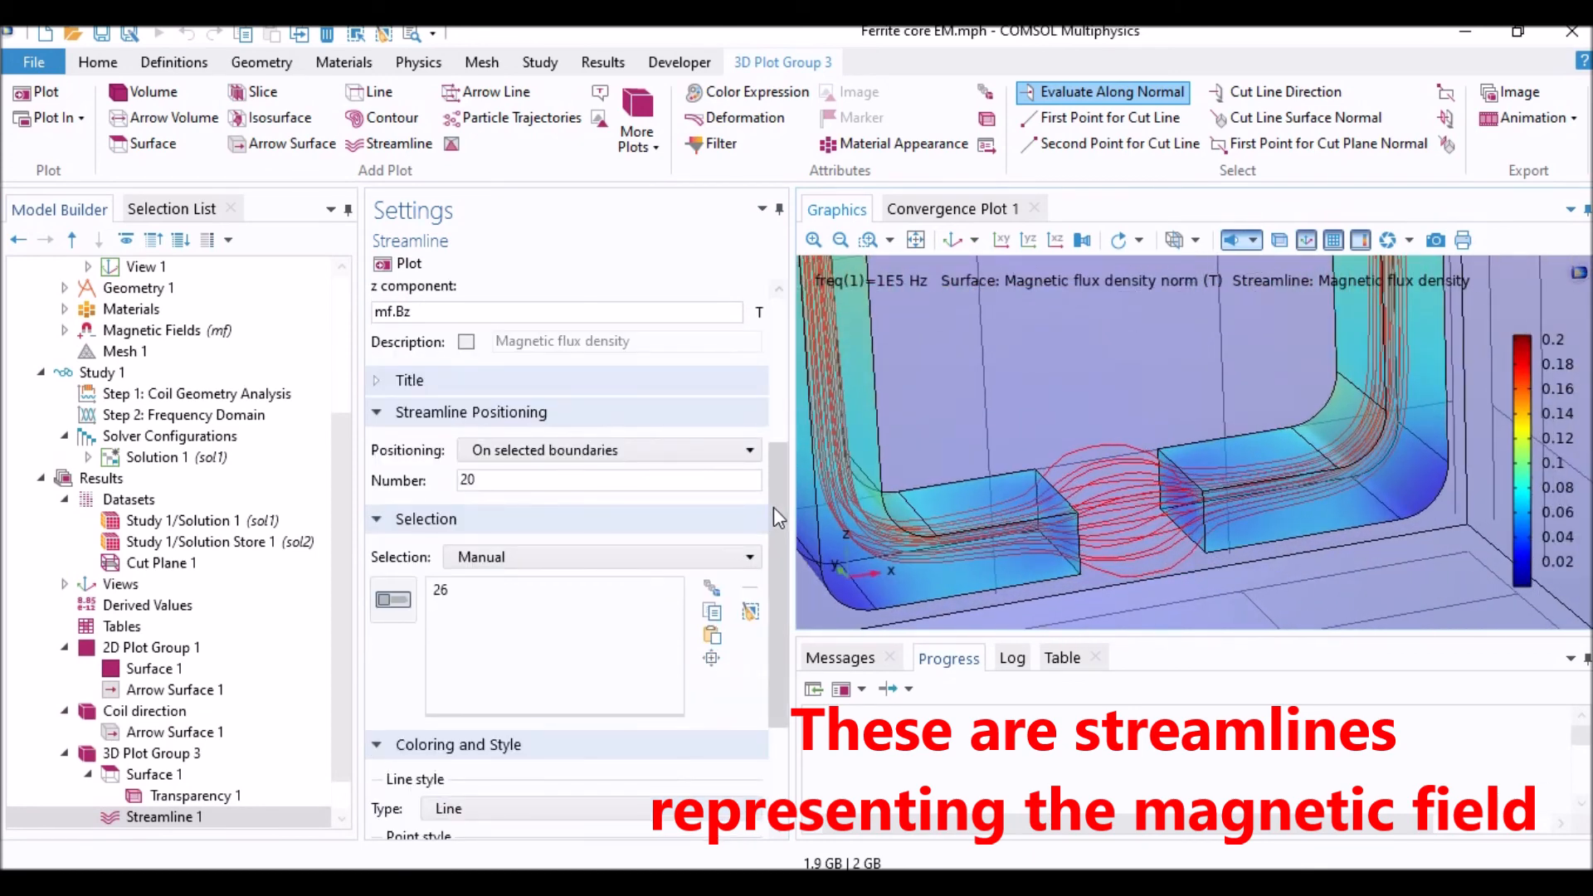
{"action": "scroll", "coordinate": [773, 506], "scroll_direction": "down", "scroll_amount": 5}
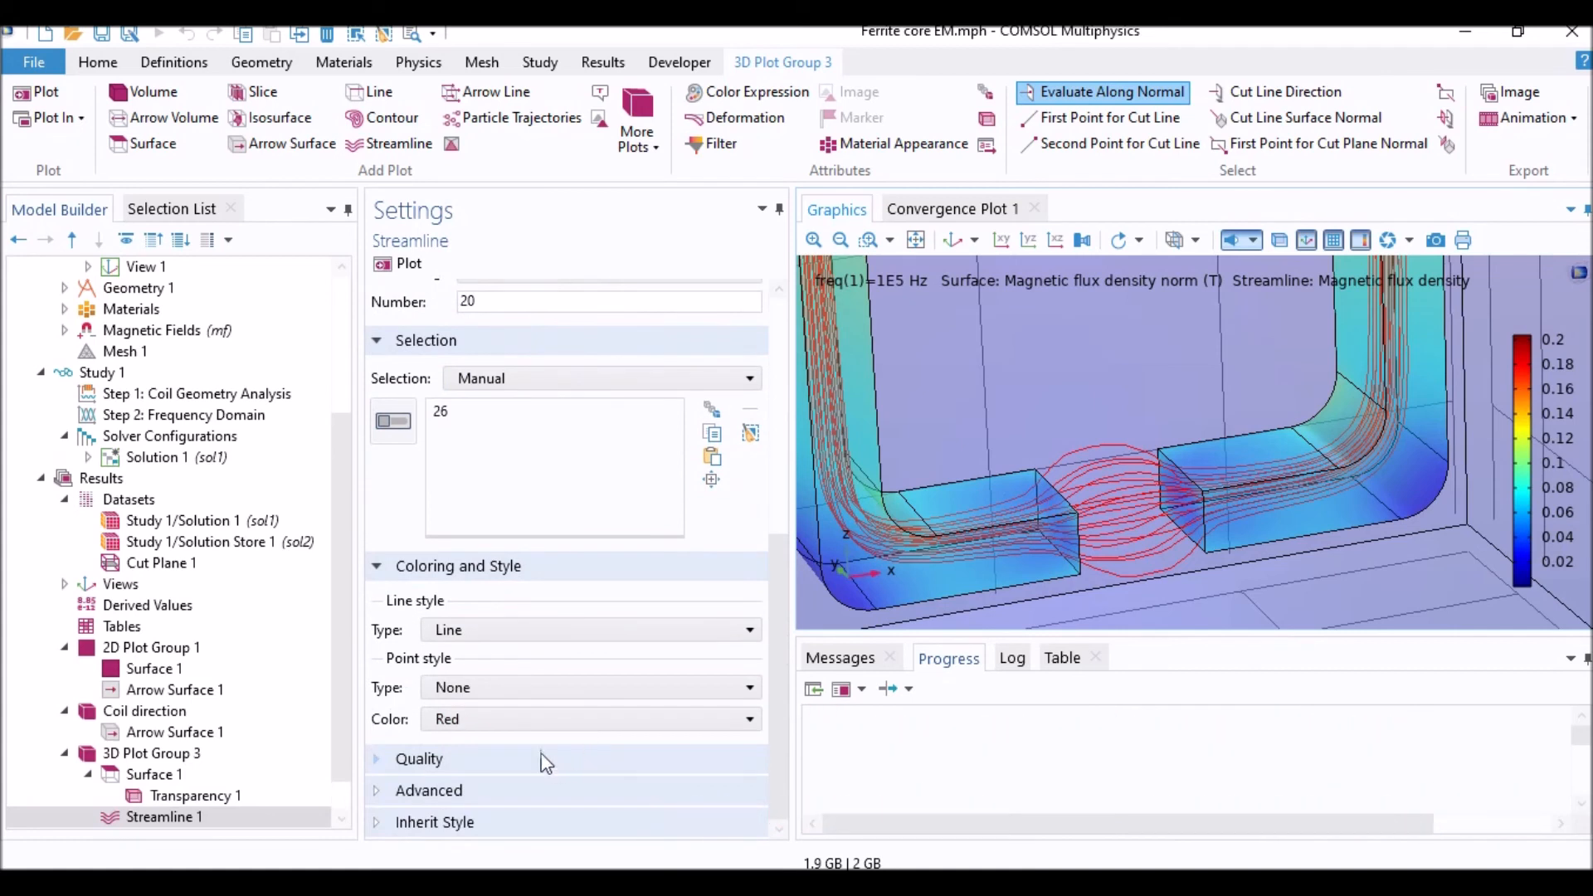
{"action": "left_click", "coordinate": [496, 692]}
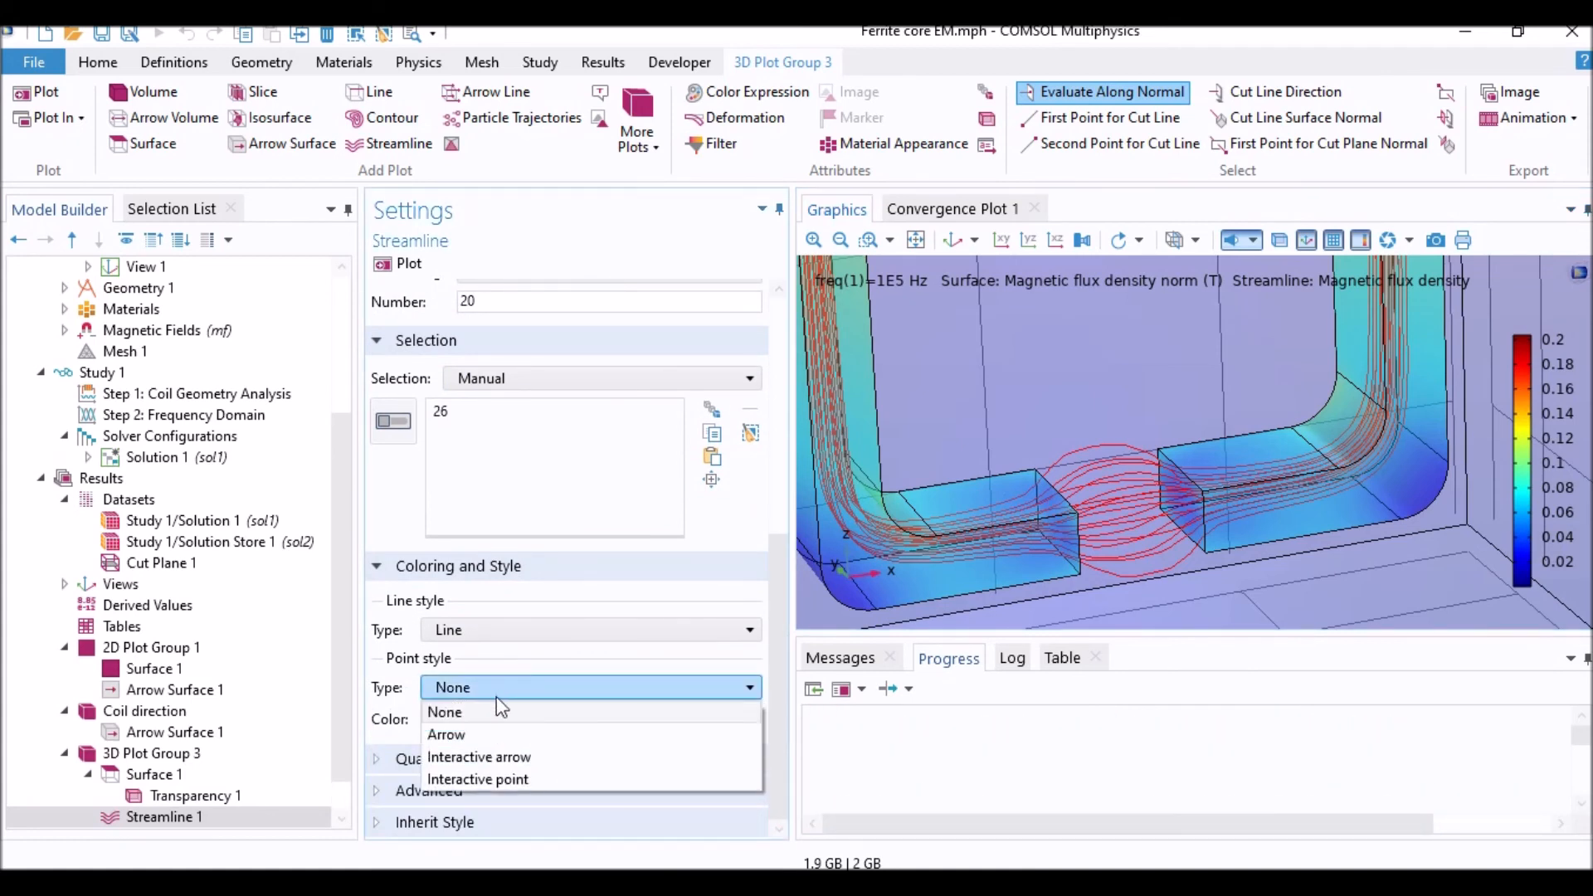
{"action": "left_click", "coordinate": [501, 738]}
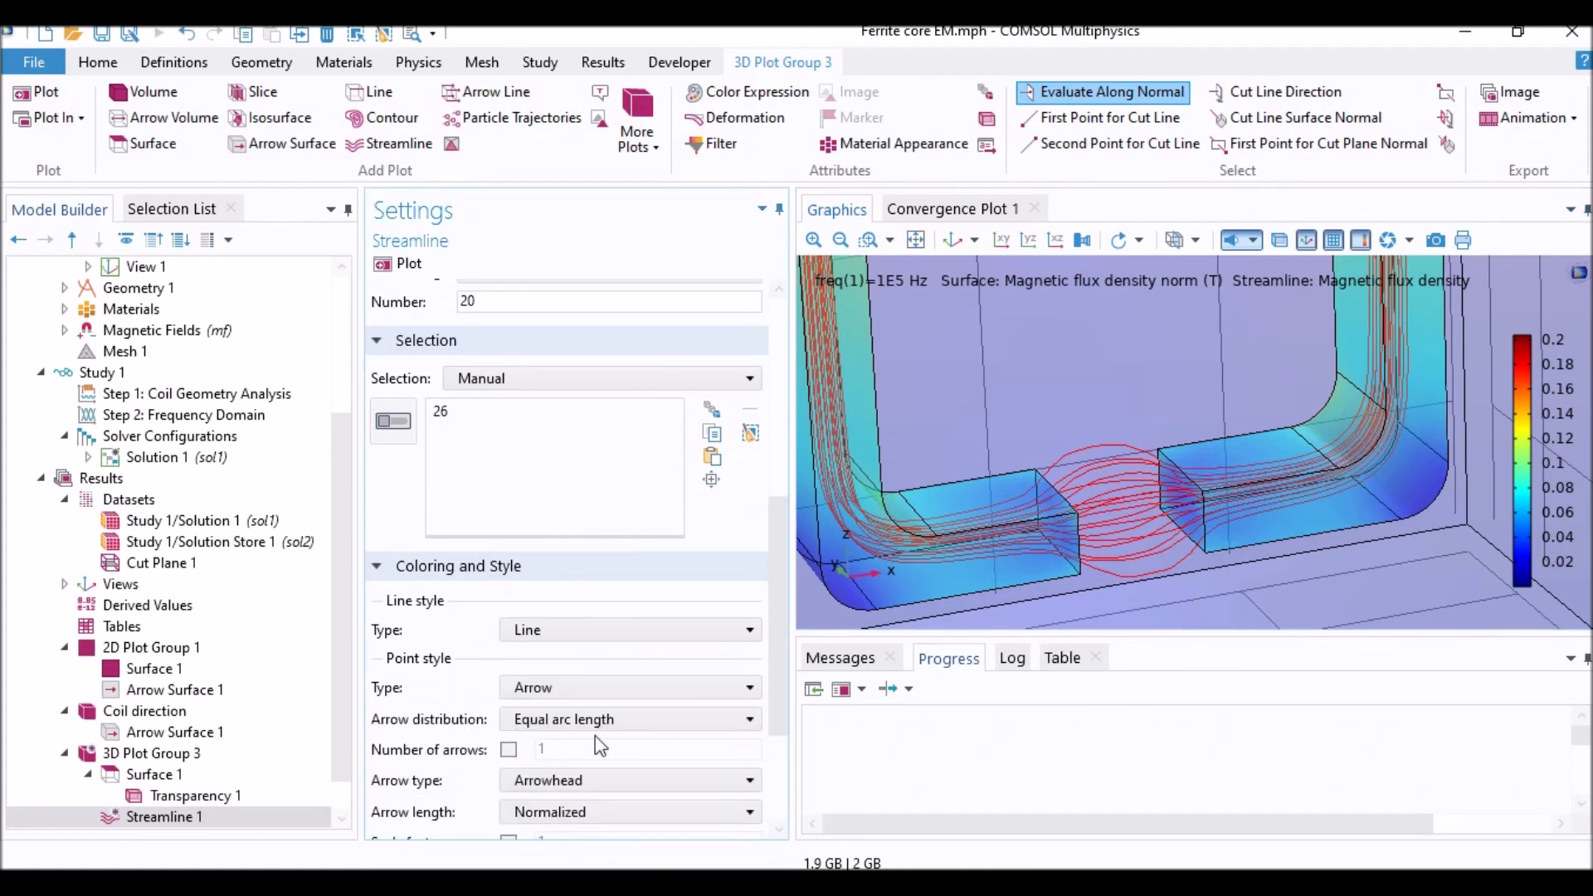
{"action": "scroll", "coordinate": [773, 688], "scroll_direction": "down", "scroll_amount": 4}
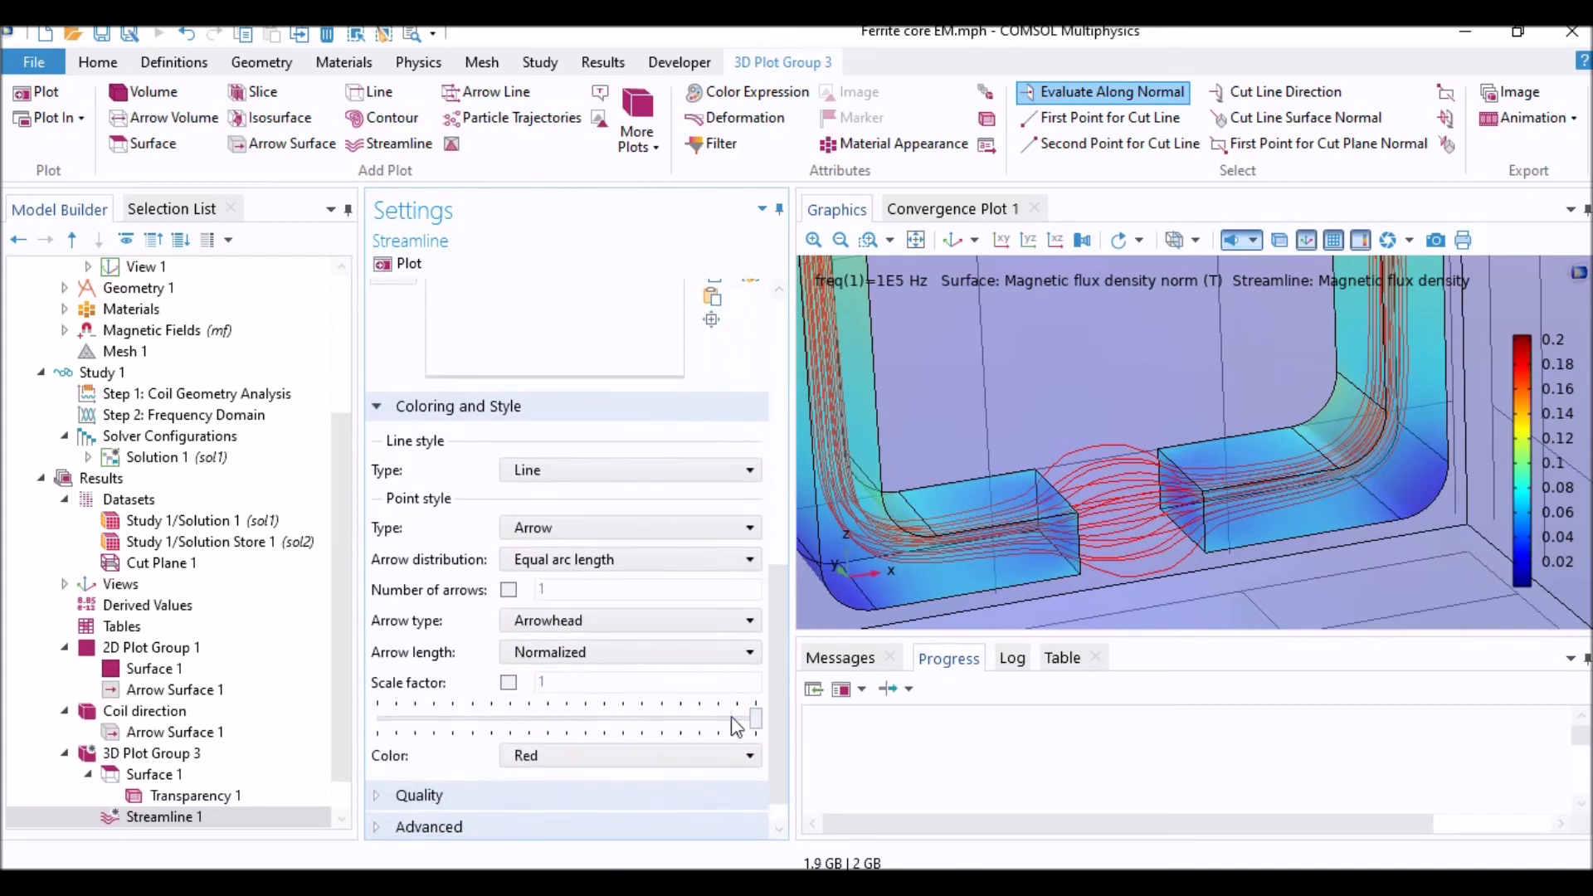
{"action": "left_click", "coordinate": [410, 264]}
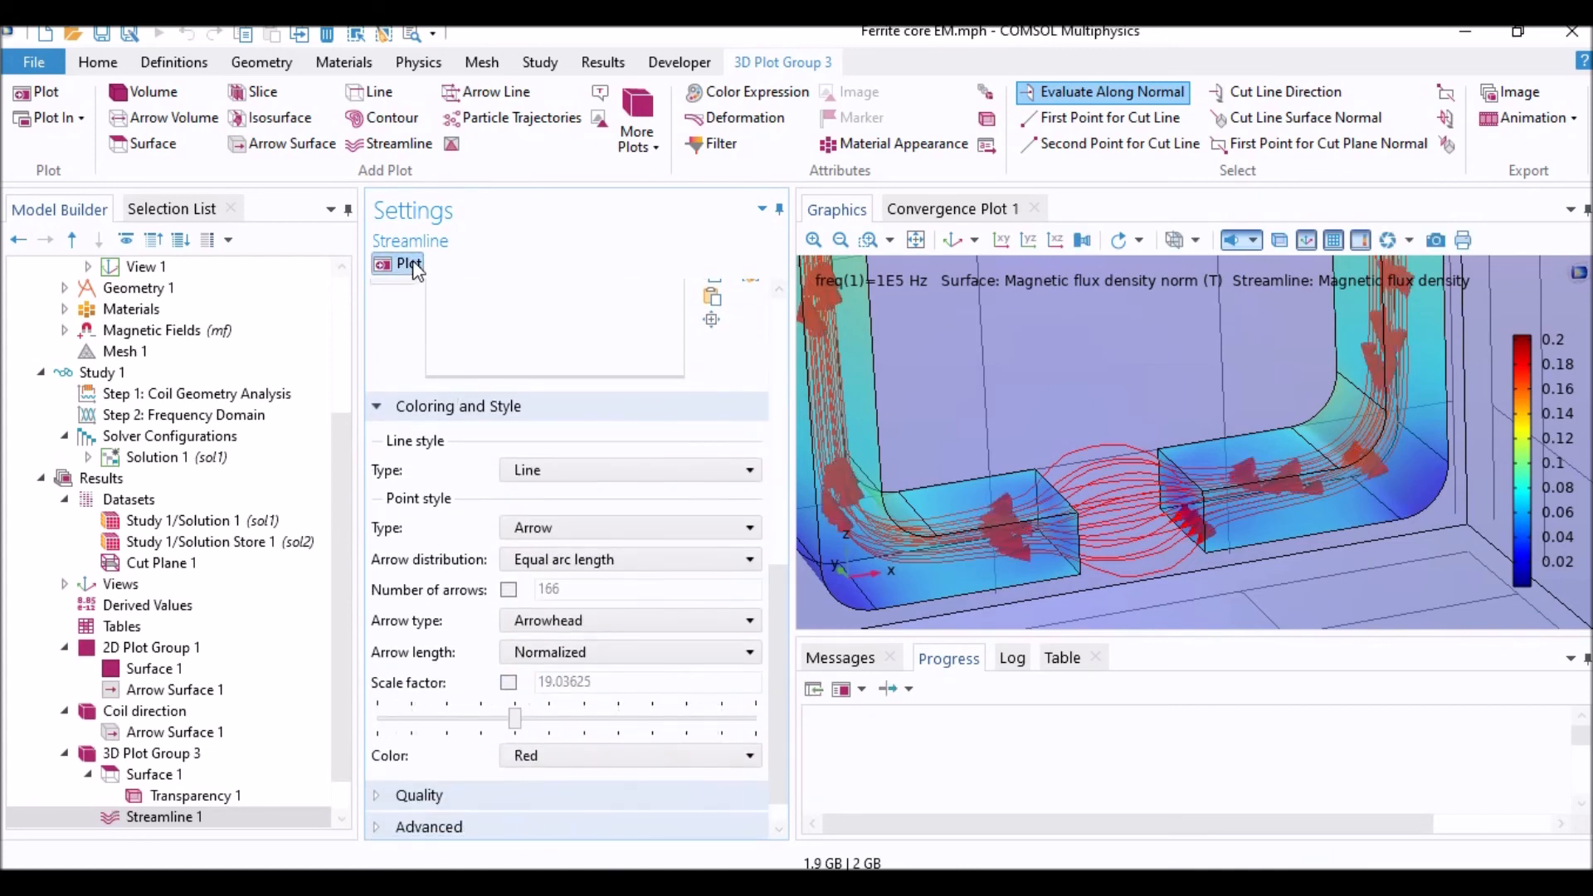
Step: Override the number of arrows on the streamlines with 500 and replot
{"action": "left_click", "coordinate": [508, 590]}
{"action": "type", "text": "500"}
{"action": "left_click", "coordinate": [404, 266]}
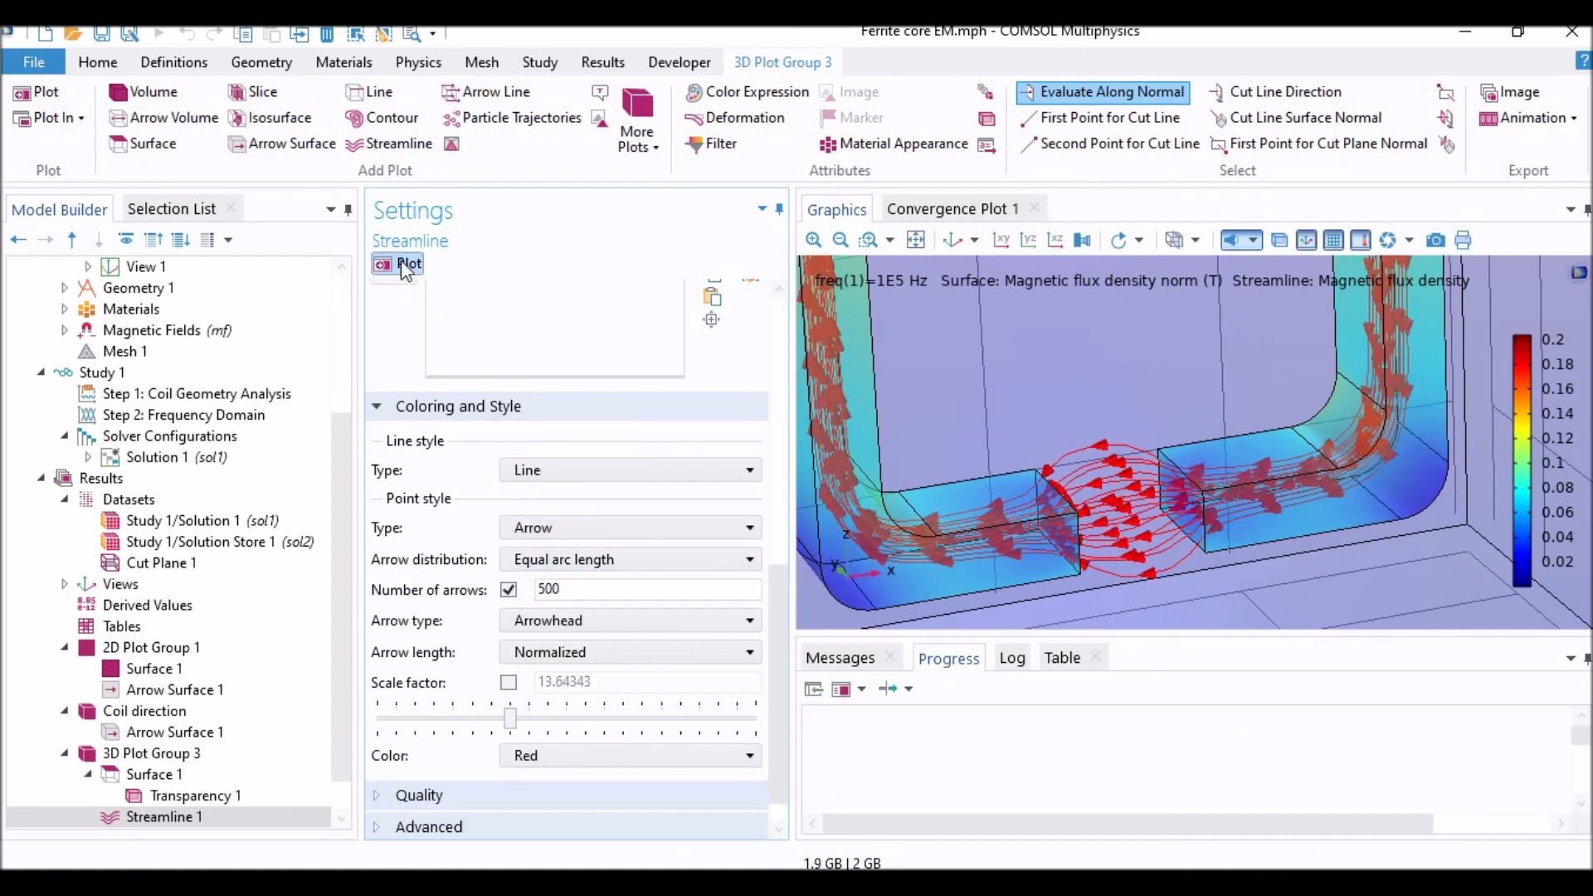
Step: Change the arrow color of Arrow Surface 1 in 2D Plot Group 1 to Black
{"action": "left_click_drag", "start_coordinate": [1118, 545], "coordinate": [1106, 511]}
{"action": "middle_click_drag", "start_coordinate": [1069, 503], "coordinate": [1169, 539]}
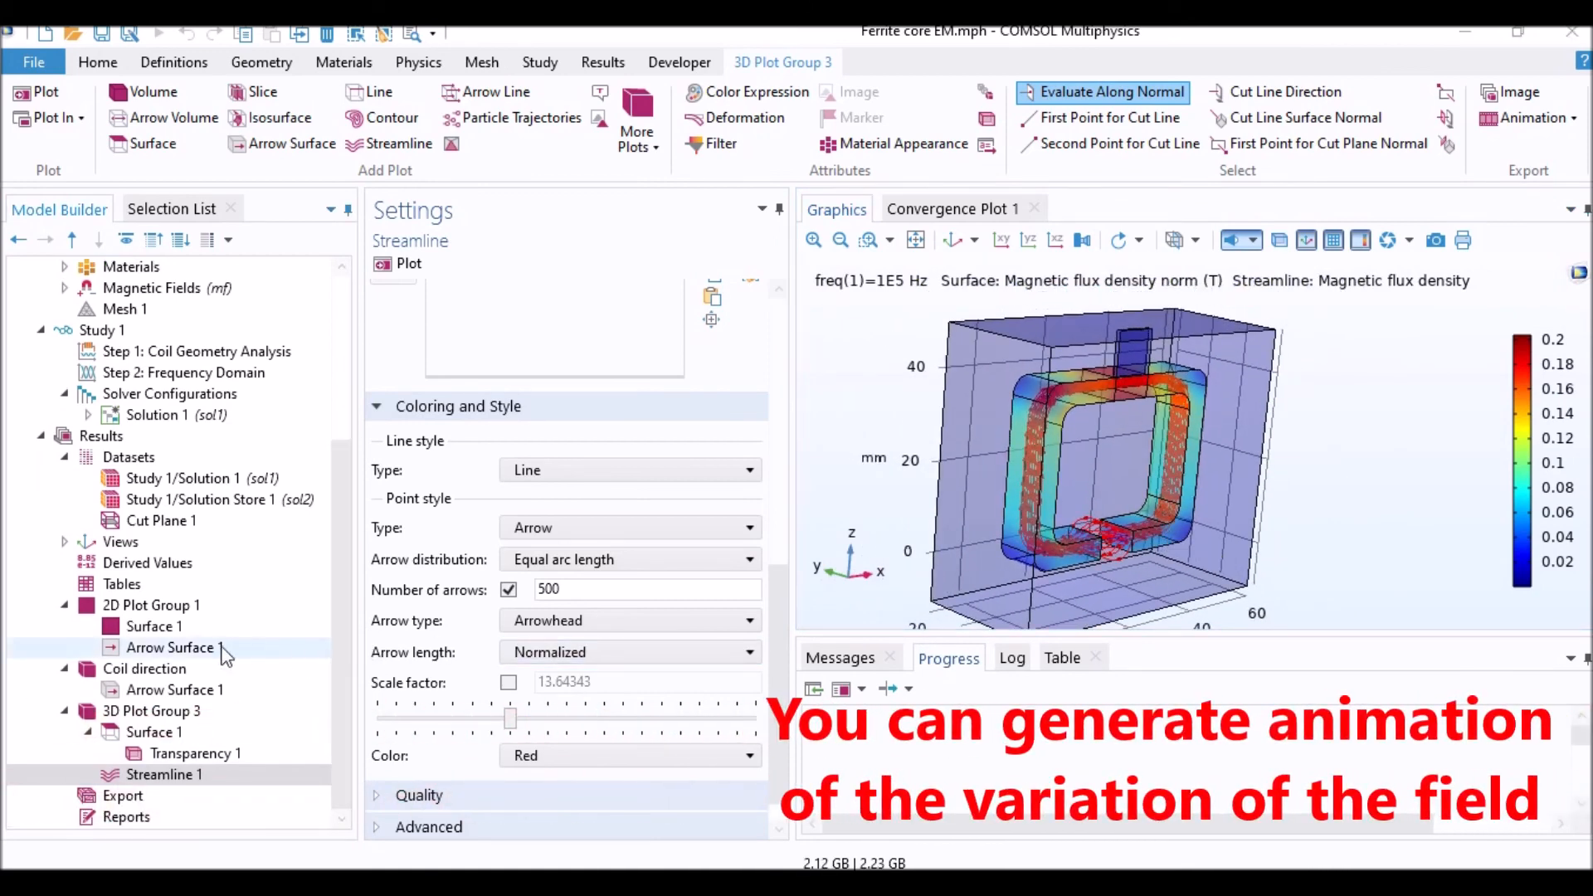
{"action": "left_click", "coordinate": [170, 647]}
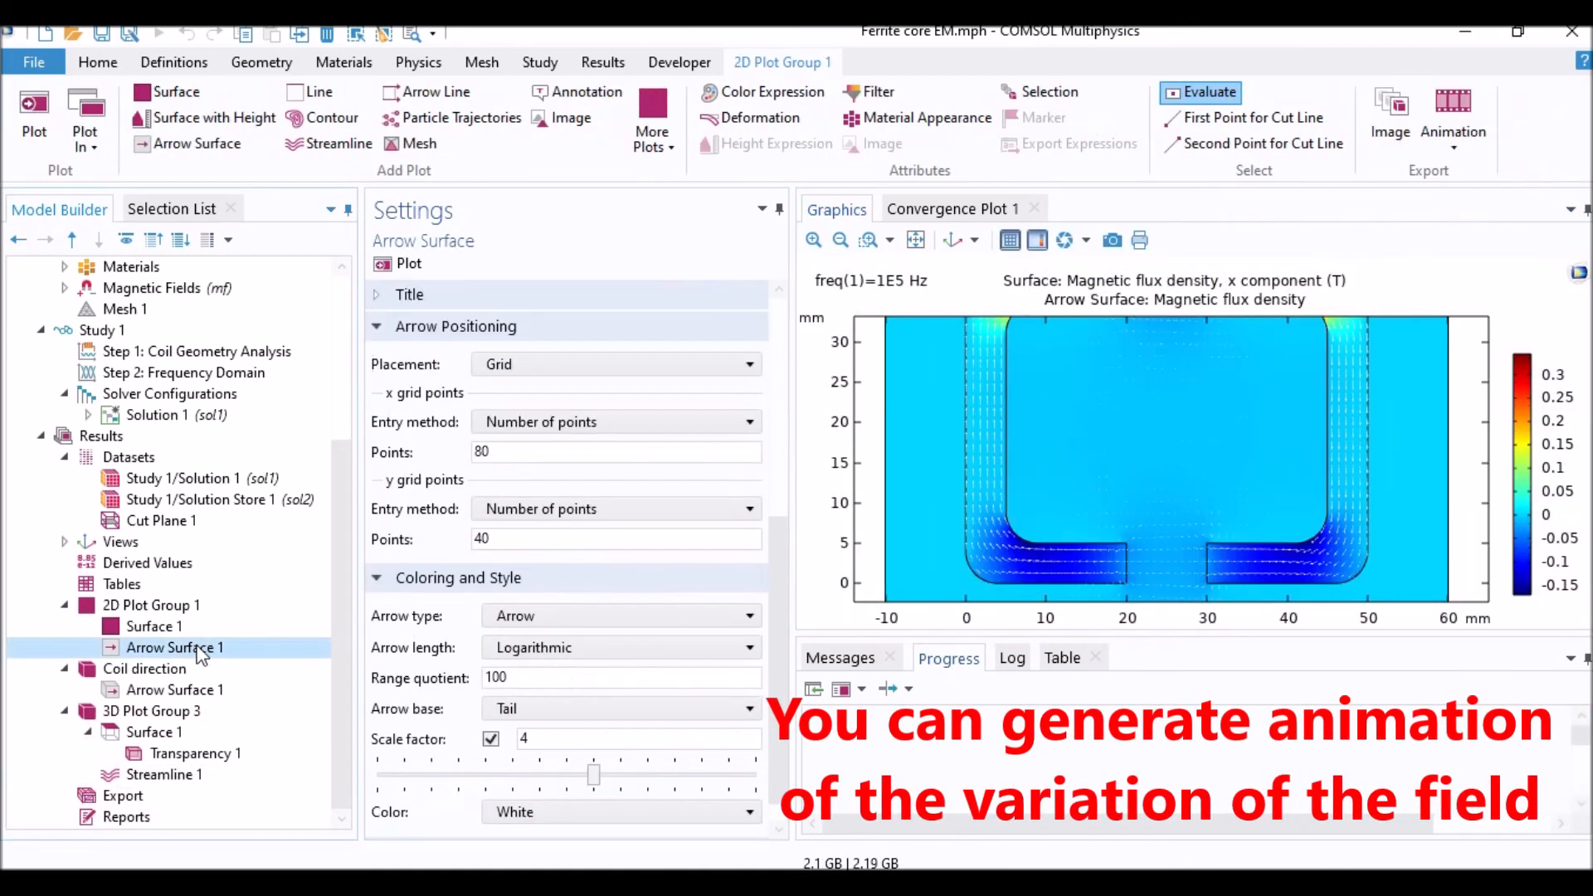
{"action": "left_click", "coordinate": [516, 813]}
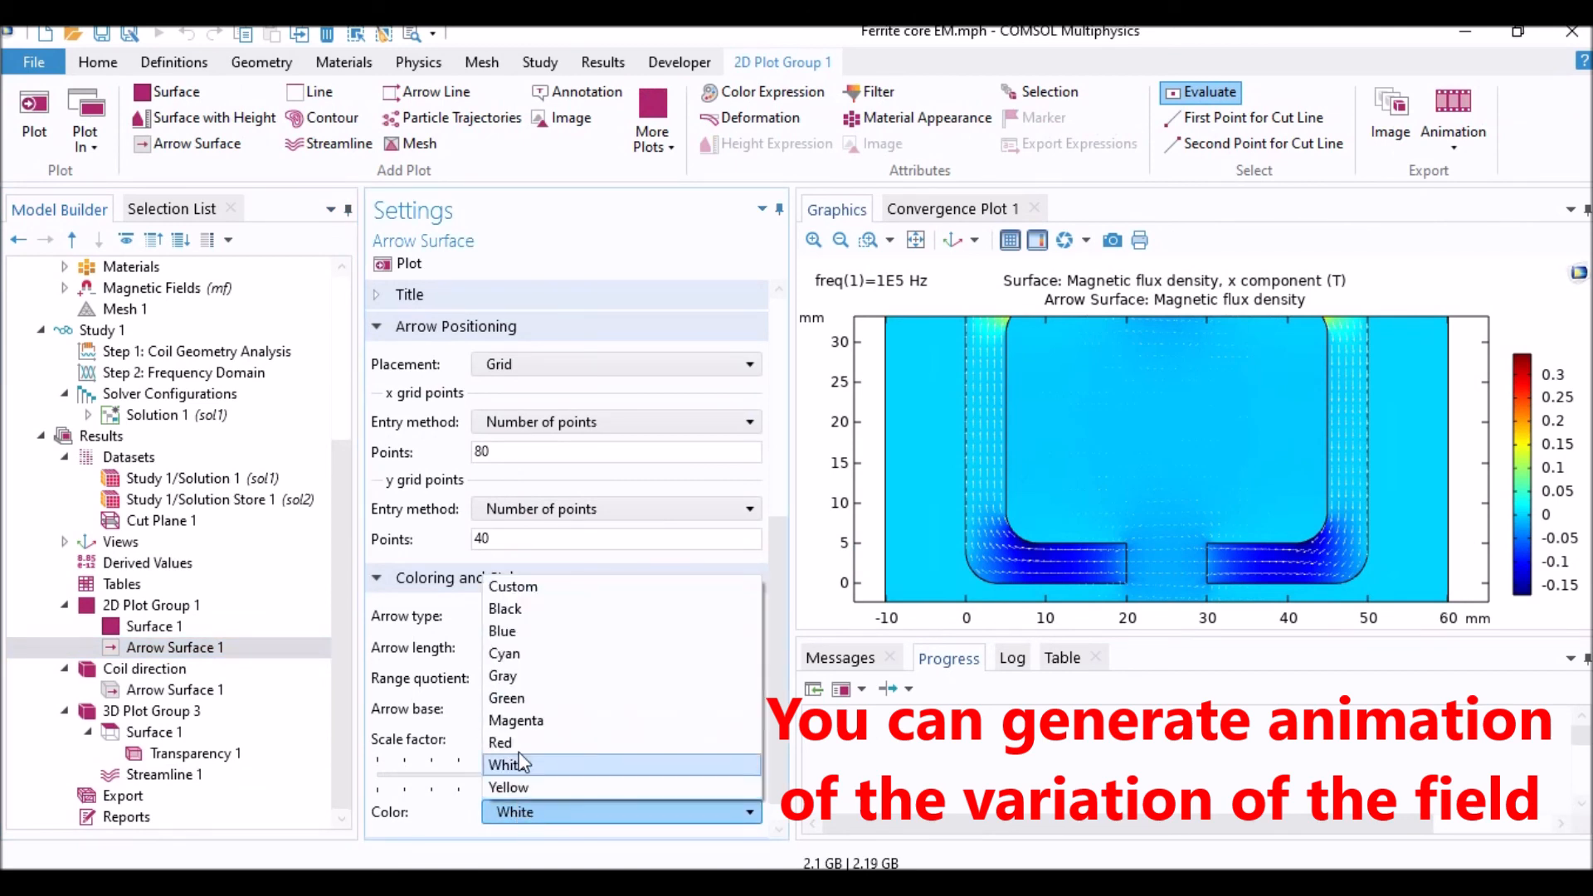
{"action": "left_click", "coordinate": [522, 613]}
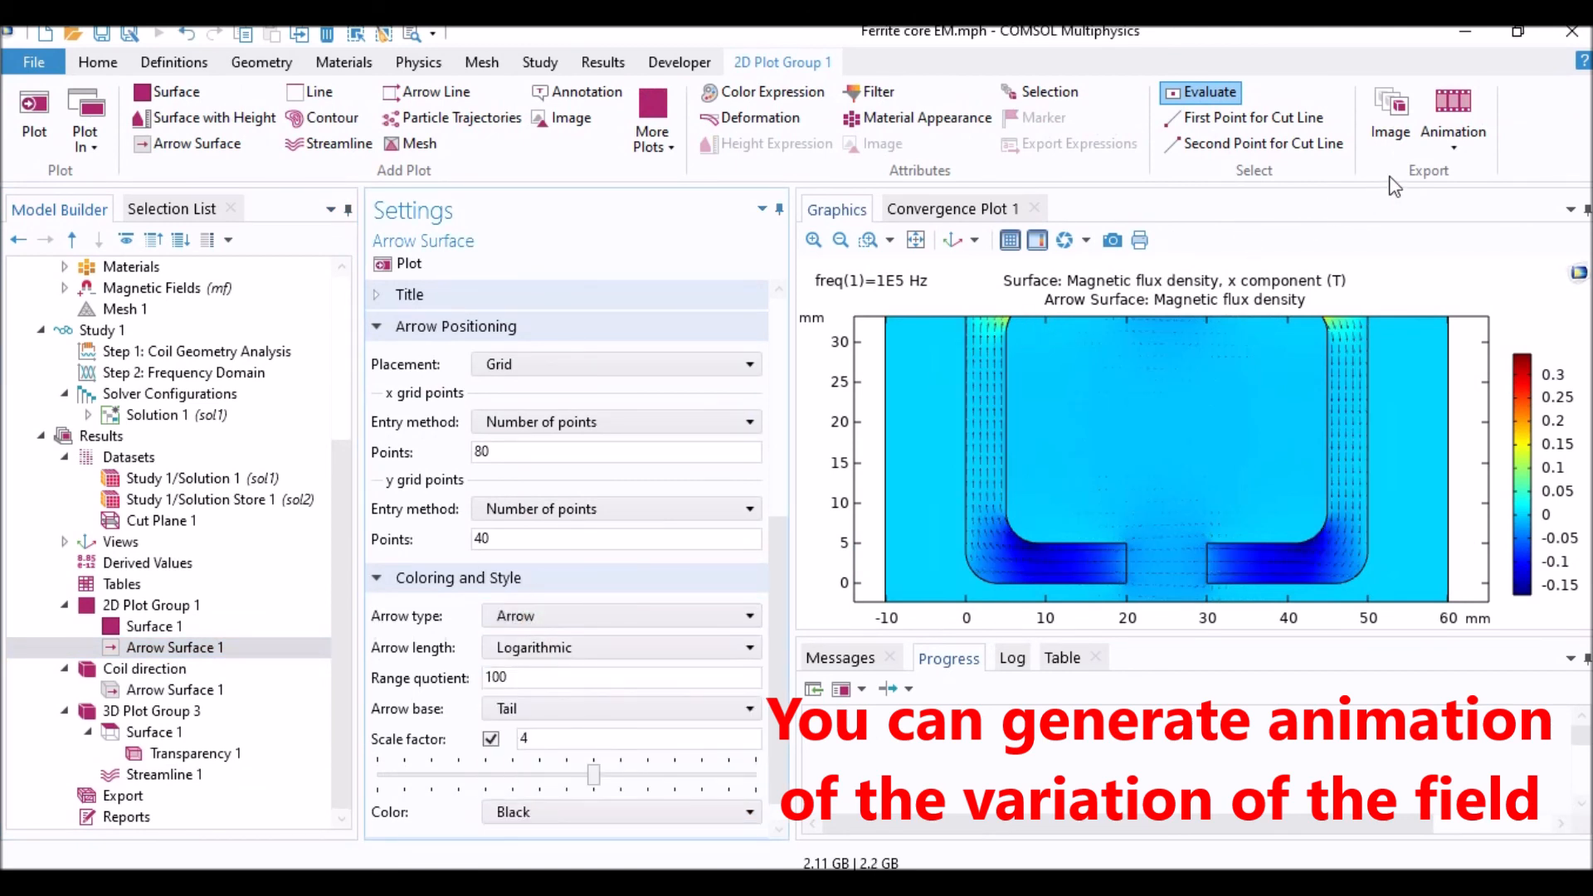
Step: Create a player animation of 2D Plot Group 1 with the sequence type Dynamic data extension
{"action": "left_click", "coordinate": [1447, 131]}
{"action": "left_click", "coordinate": [1439, 180]}
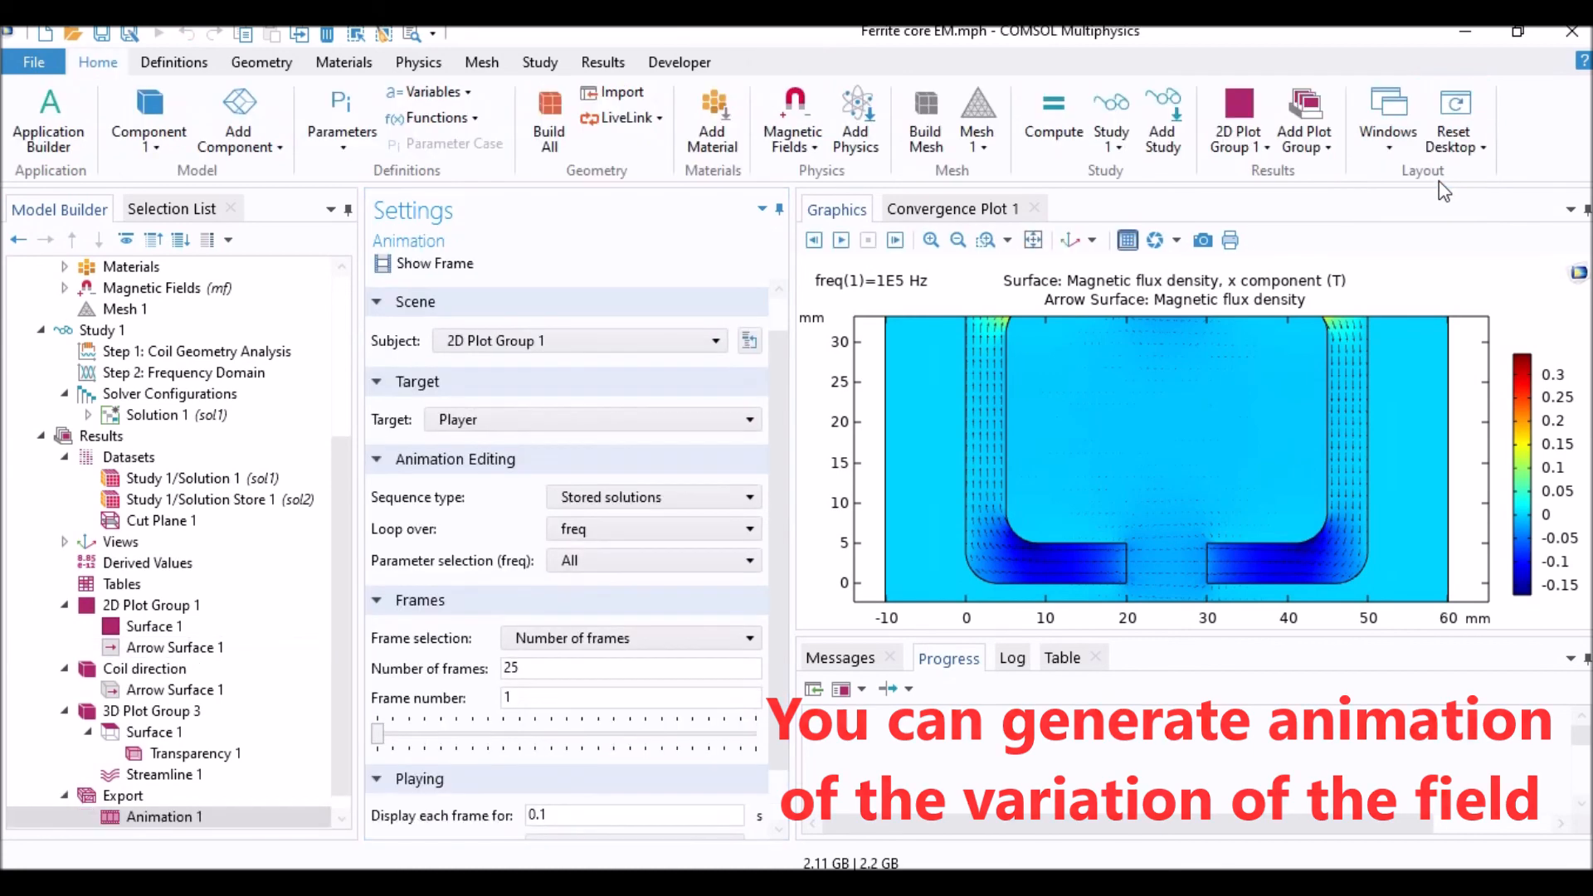
{"action": "left_click", "coordinate": [634, 498]}
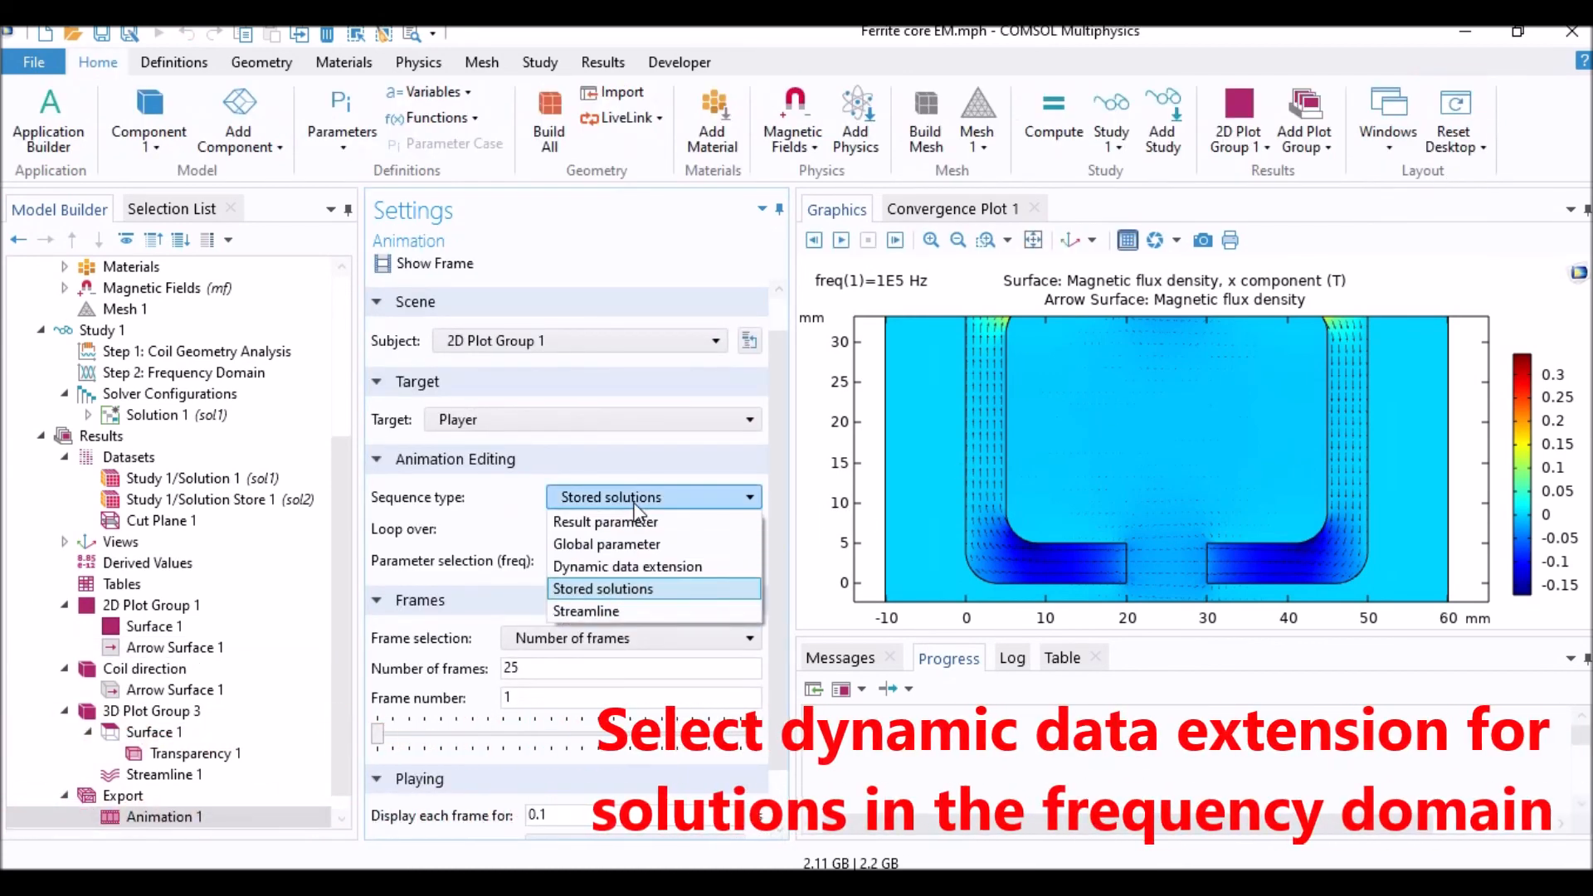
{"action": "left_click", "coordinate": [605, 564]}
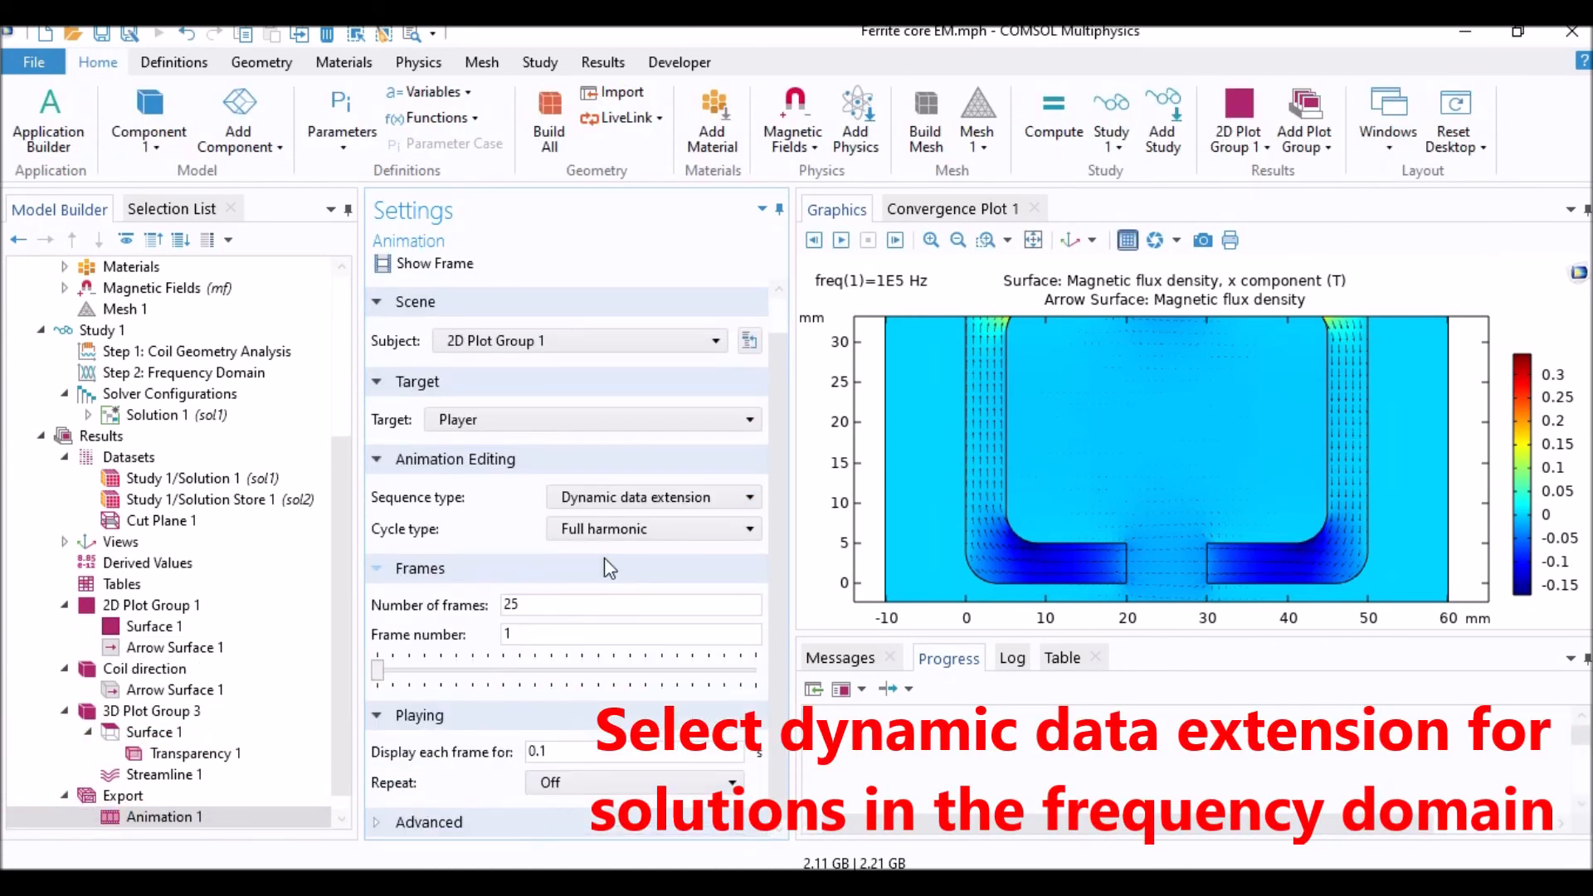
Step: Set the animation's playback to repeat Forever and show its first frame
{"action": "left_click", "coordinate": [581, 780]}
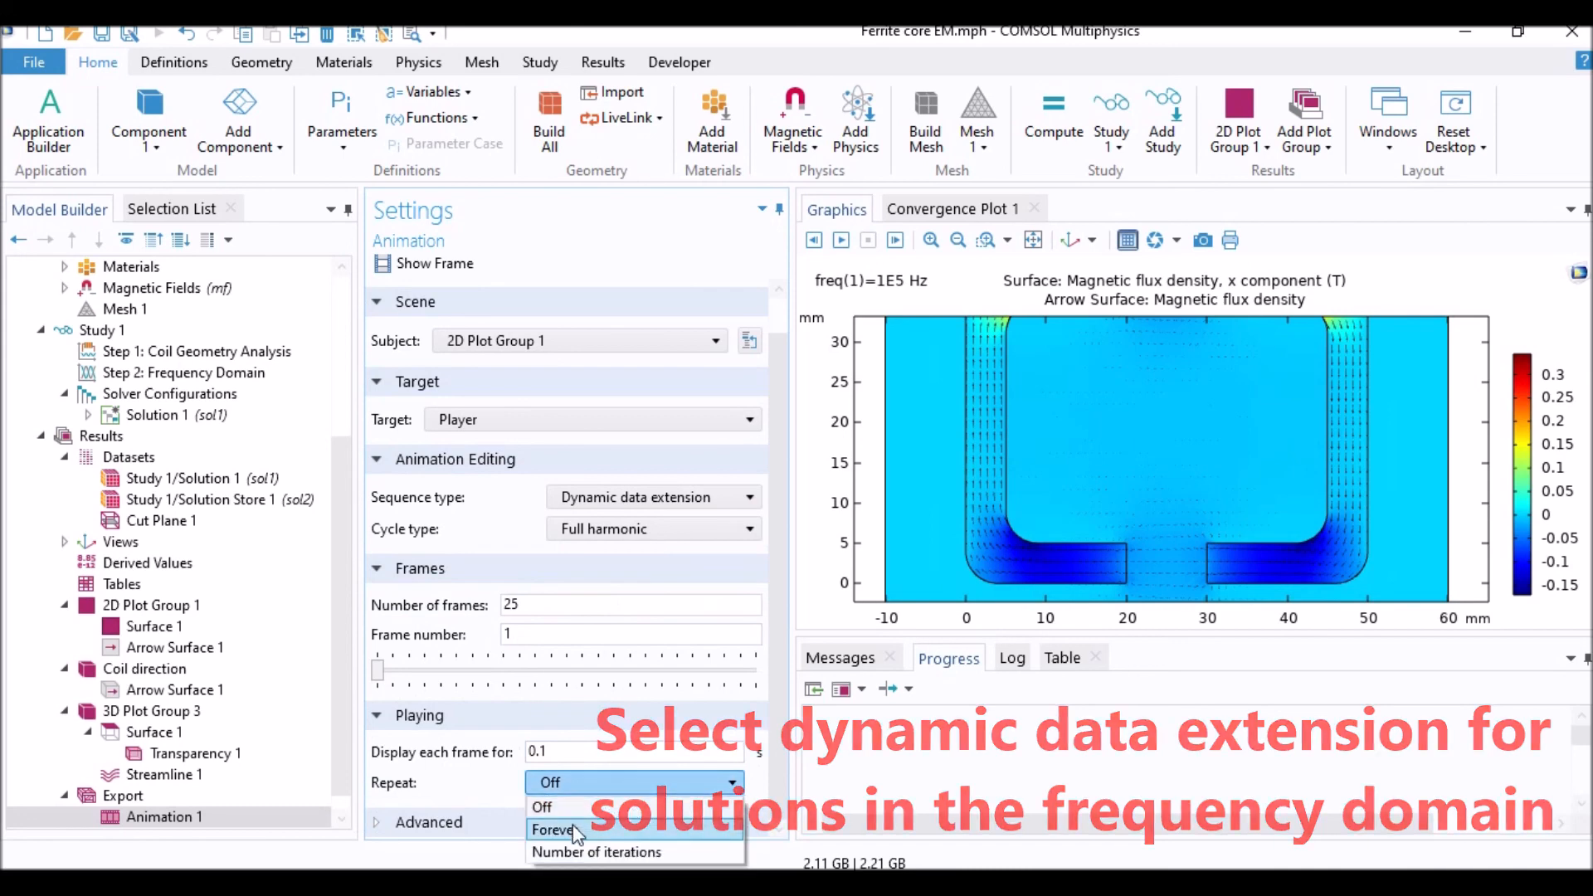
{"action": "left_click", "coordinate": [555, 830]}
{"action": "left_click", "coordinate": [465, 265]}
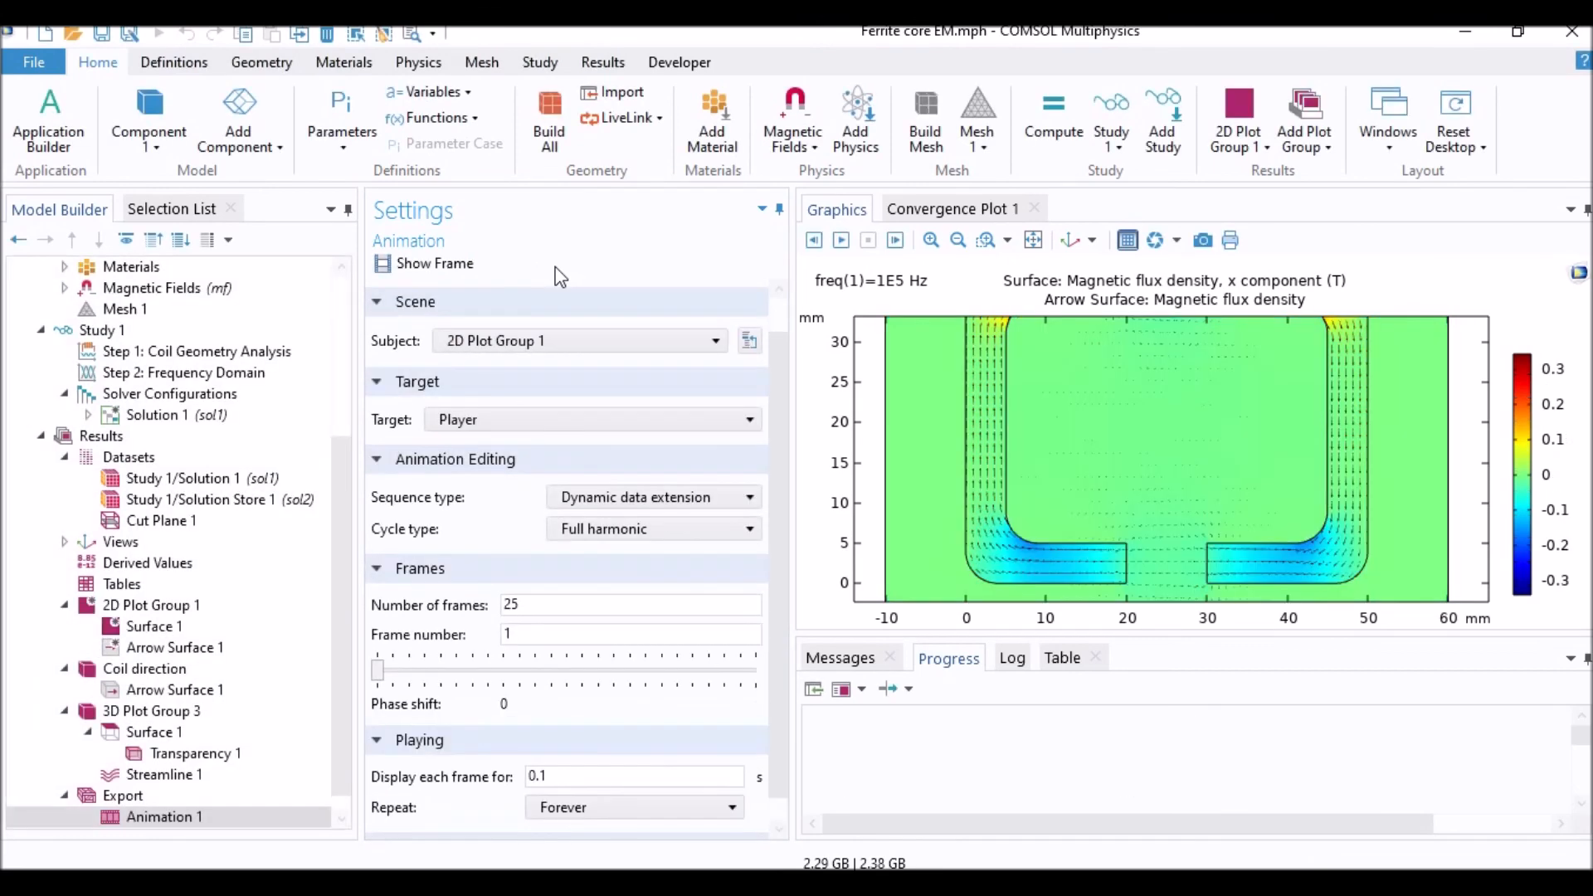
Step: Play the animation in a maximized Graphics window and examine the flux density around the core's air gap
{"action": "left_click", "coordinate": [840, 241]}
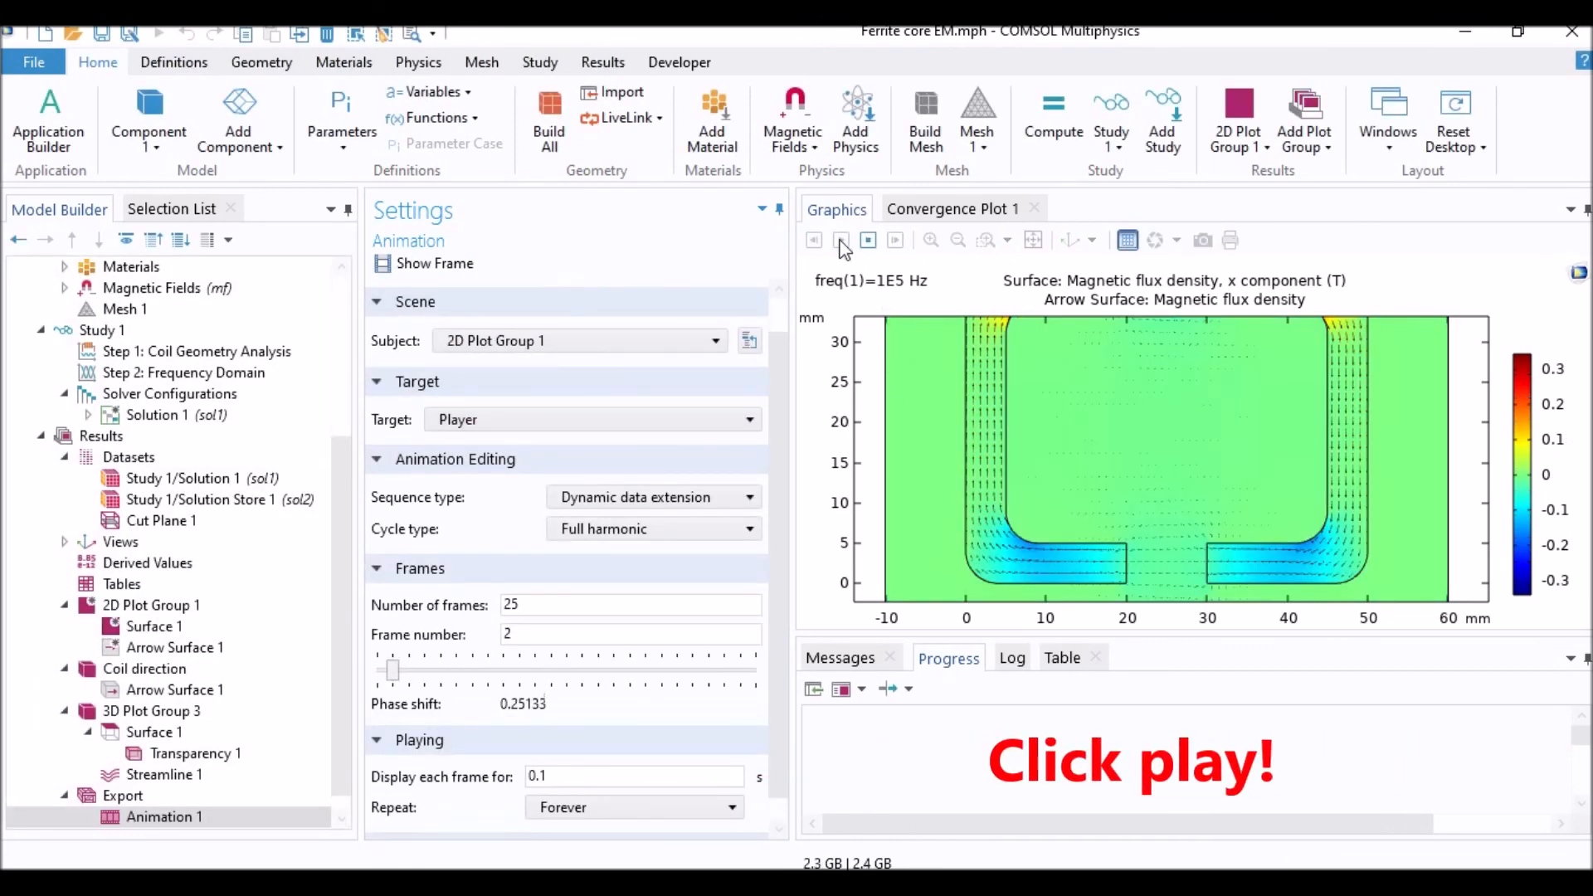
{"action": "double_click", "coordinate": [838, 209]}
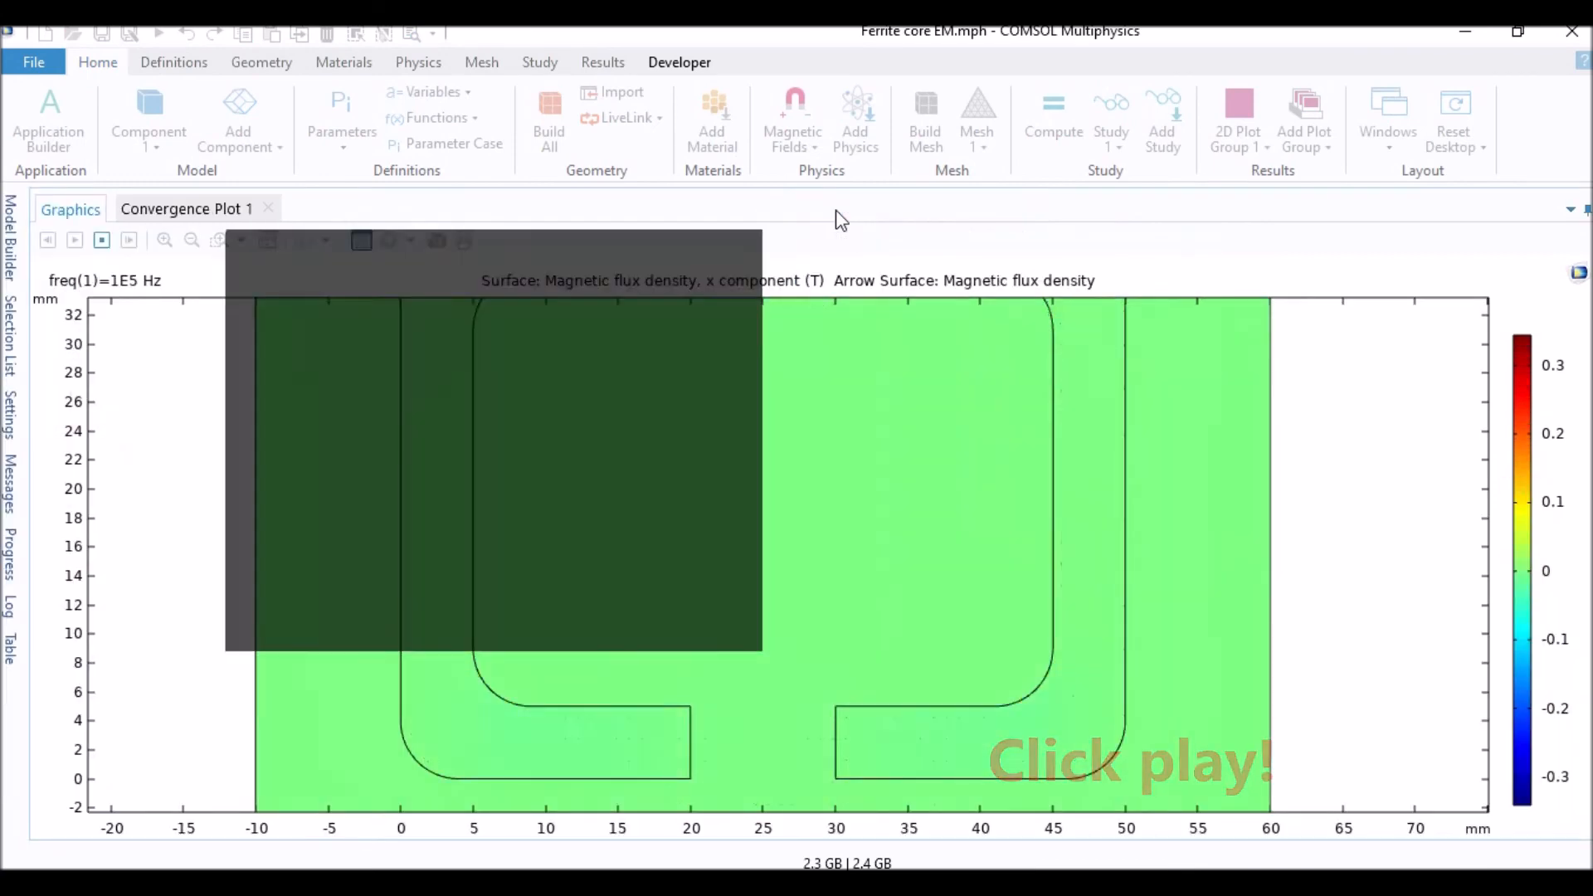
{"action": "middle_click_drag", "start_coordinate": [763, 778], "coordinate": [605, 697]}
{"action": "right_click_drag", "start_coordinate": [683, 678], "coordinate": [684, 565]}
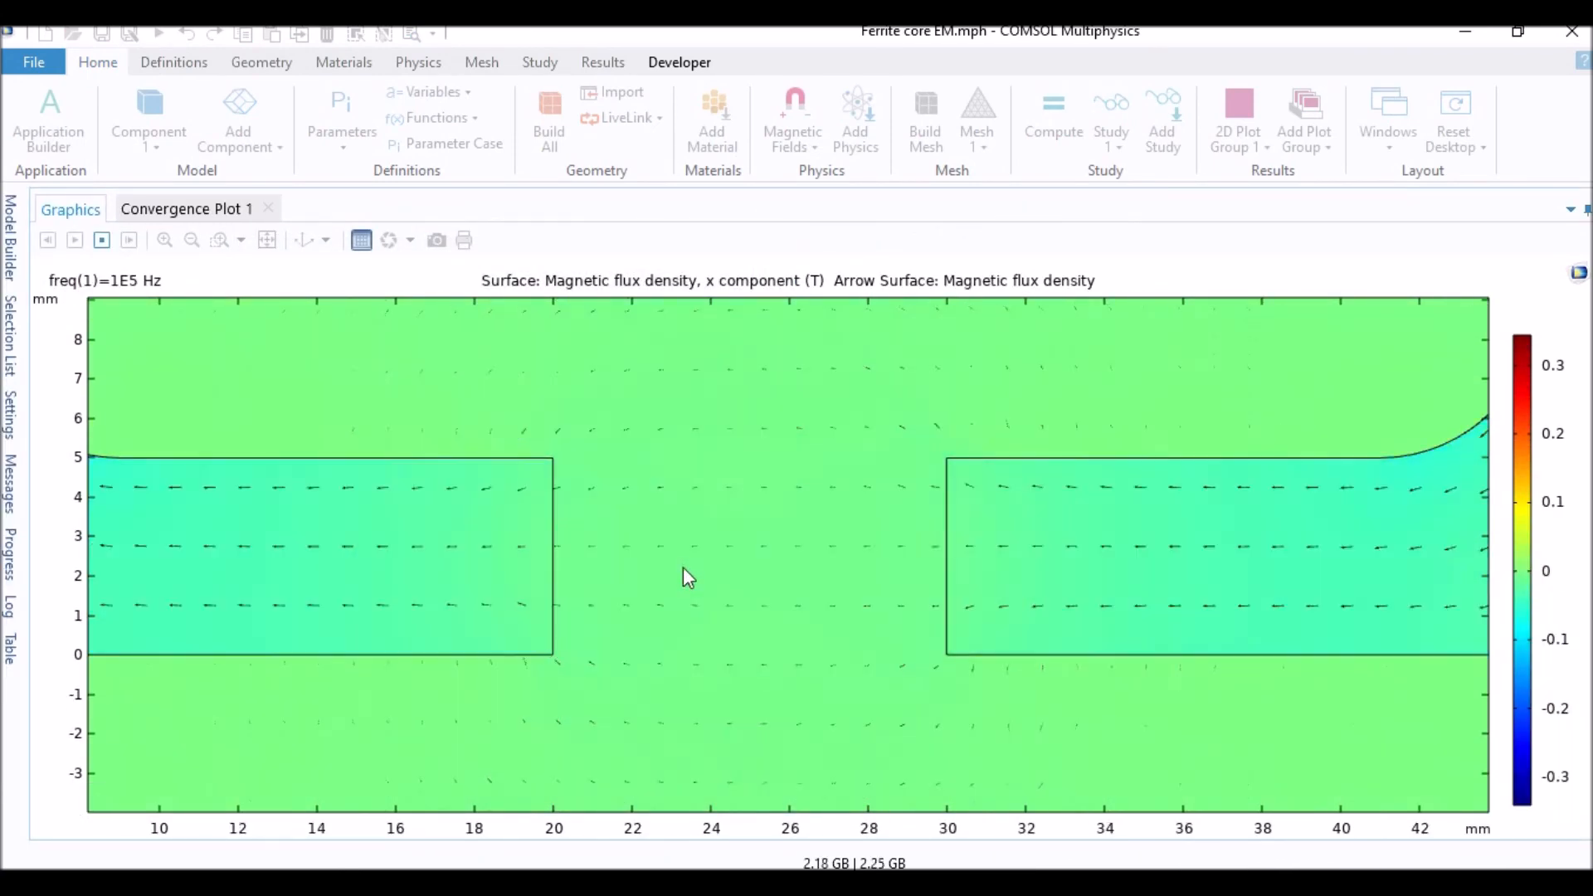